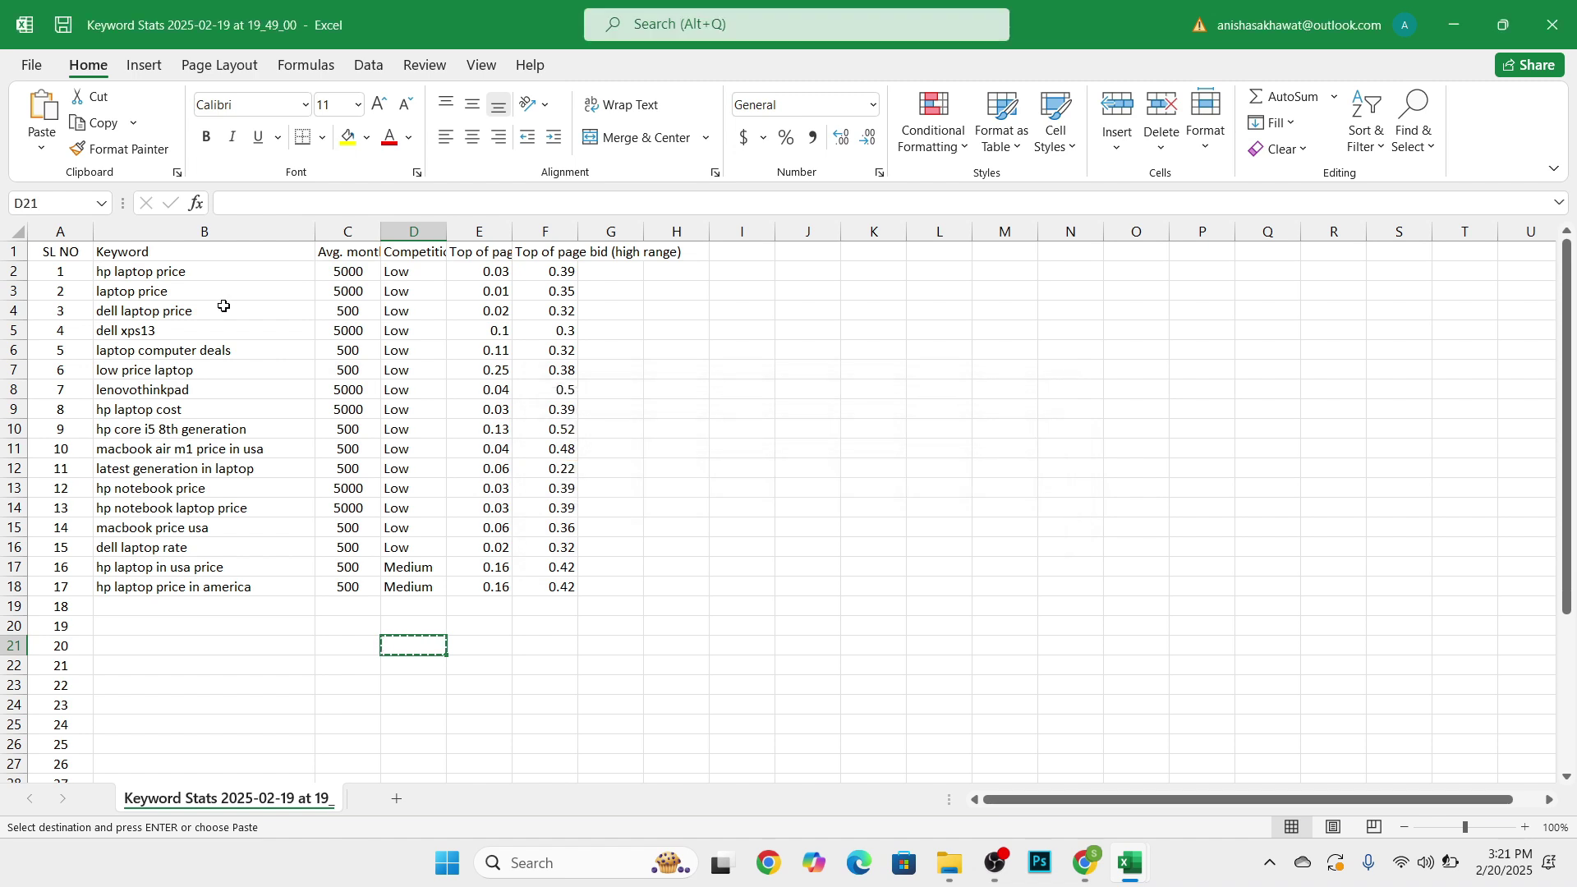
# - Fill the keyword rows B2:F5 with light green and the rows B6:F12 with orange
pyautogui.moveTo(200, 276); pyautogui.dragTo(571, 328)
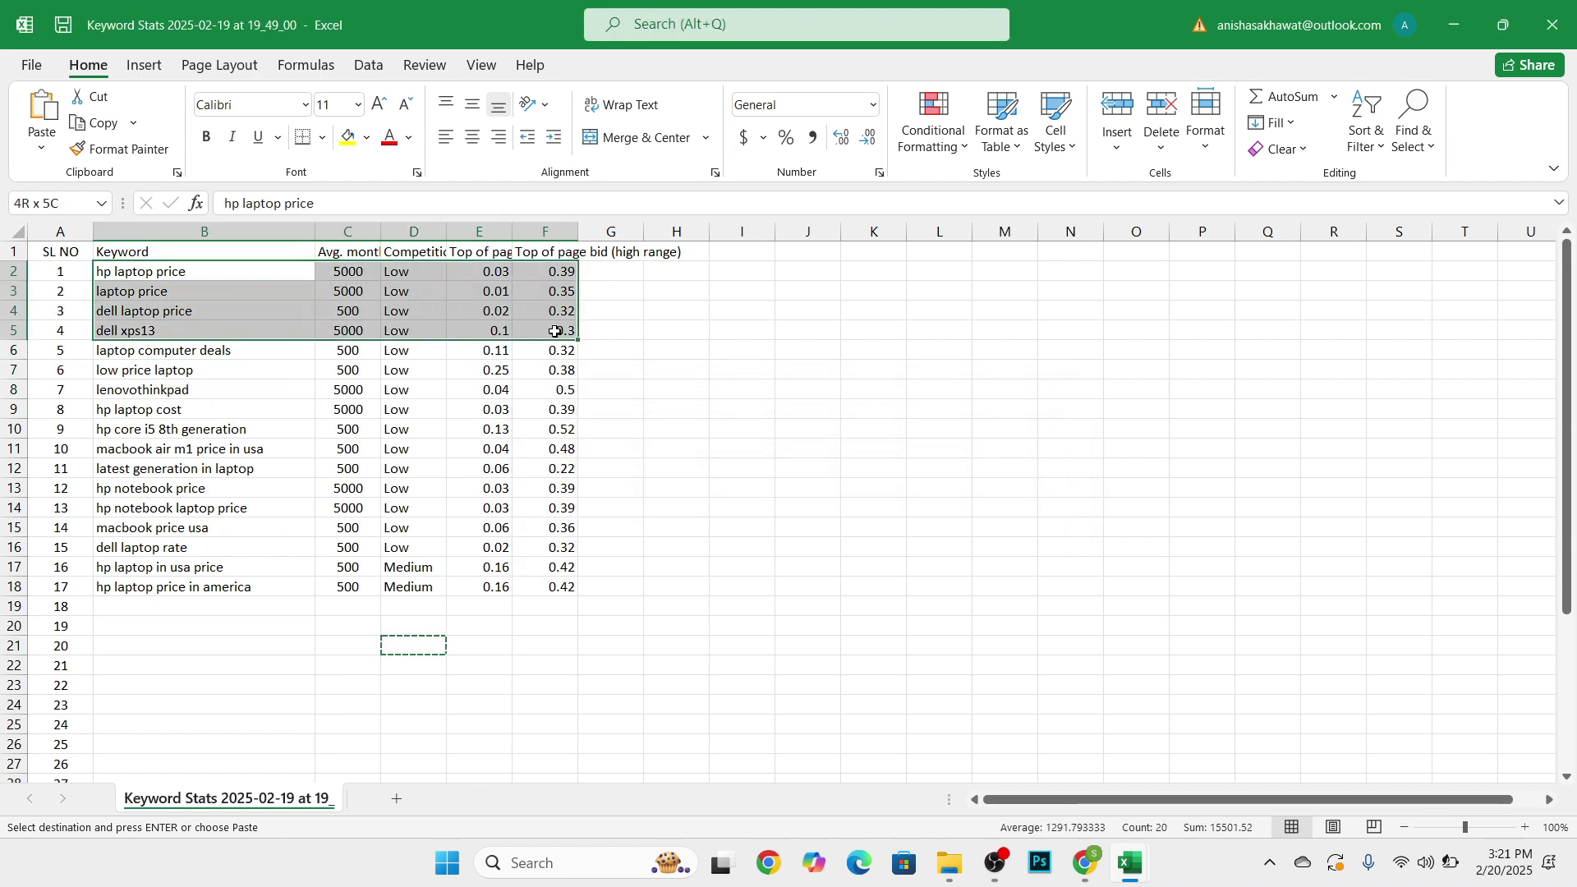
pyautogui.click(368, 138)
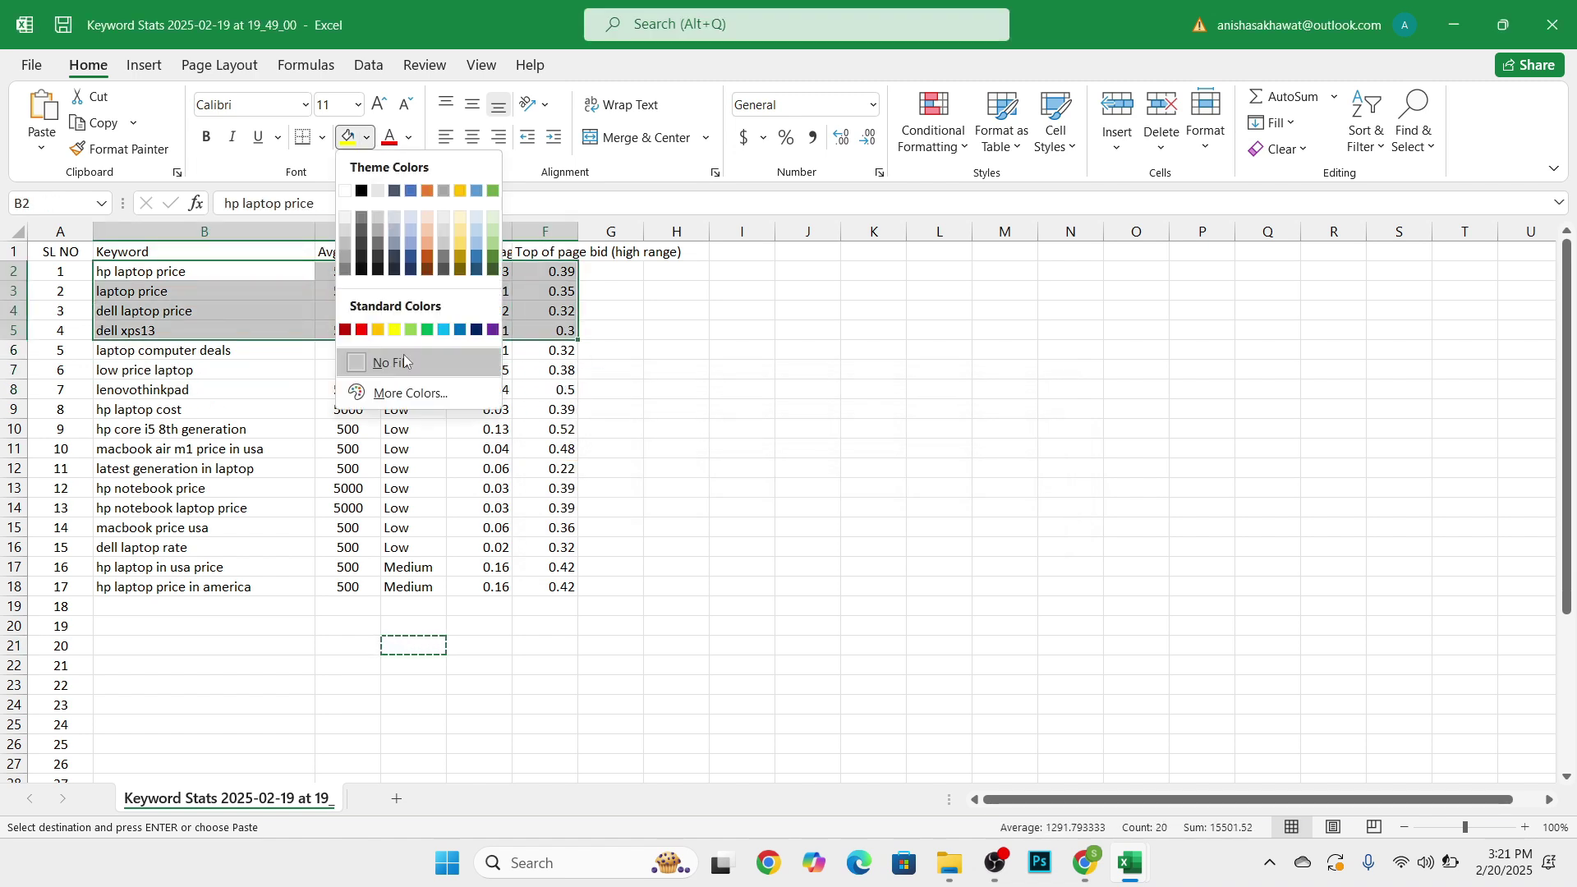
pyautogui.click(417, 334)
pyautogui.moveTo(130, 353); pyautogui.dragTo(526, 466)
pyautogui.click(367, 138)
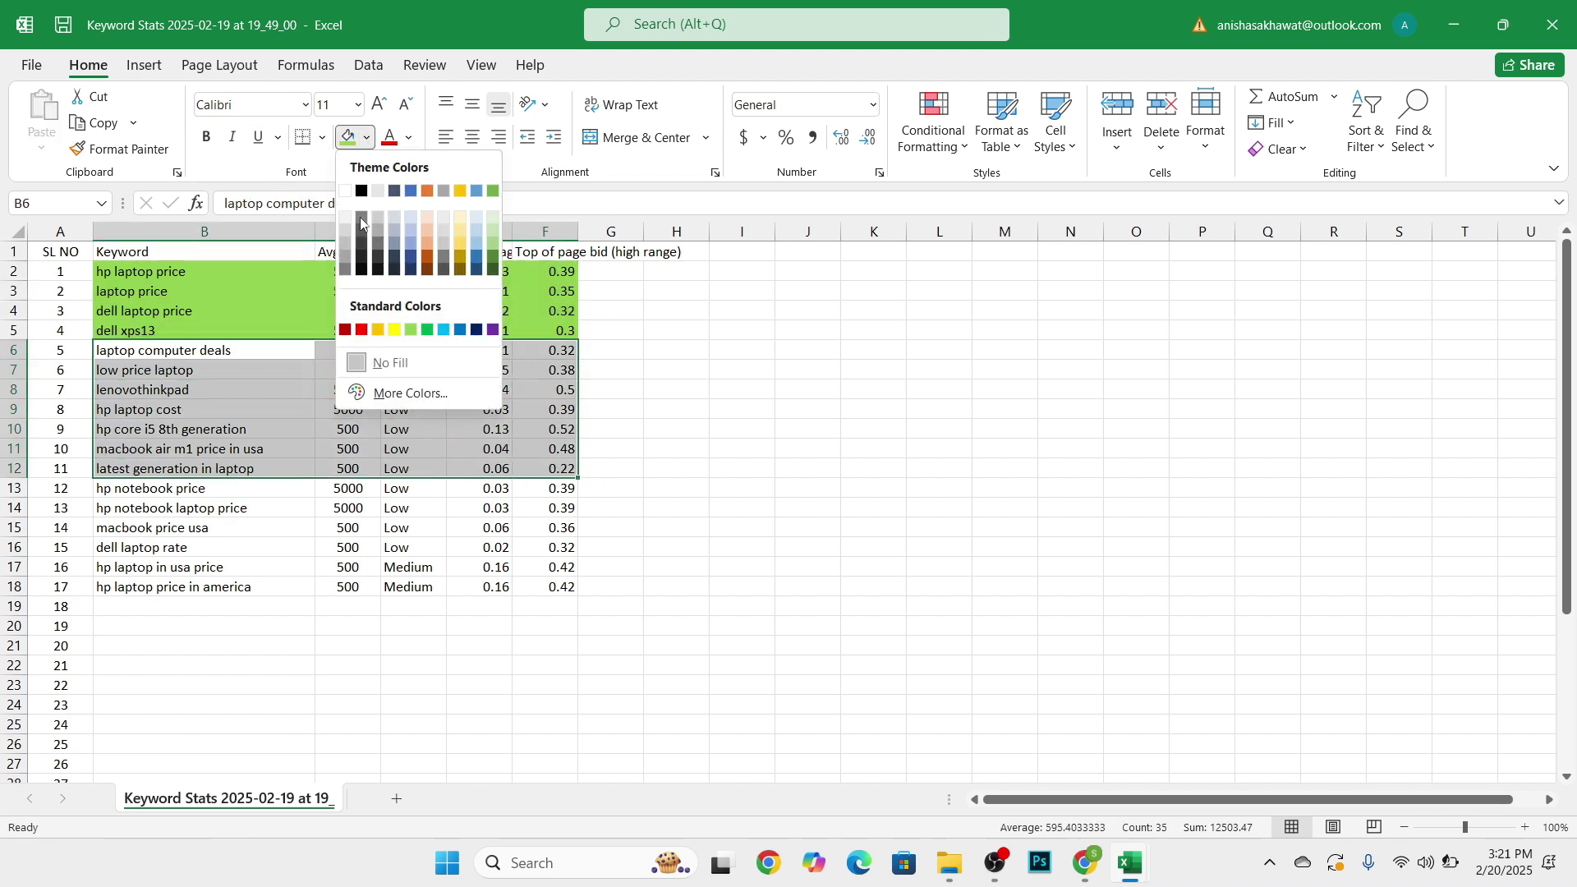
pyautogui.click(380, 334)
# - Fill the remaining keyword rows B13:F18 with the standard light blue colour
pyautogui.moveTo(119, 491); pyautogui.dragTo(536, 588)
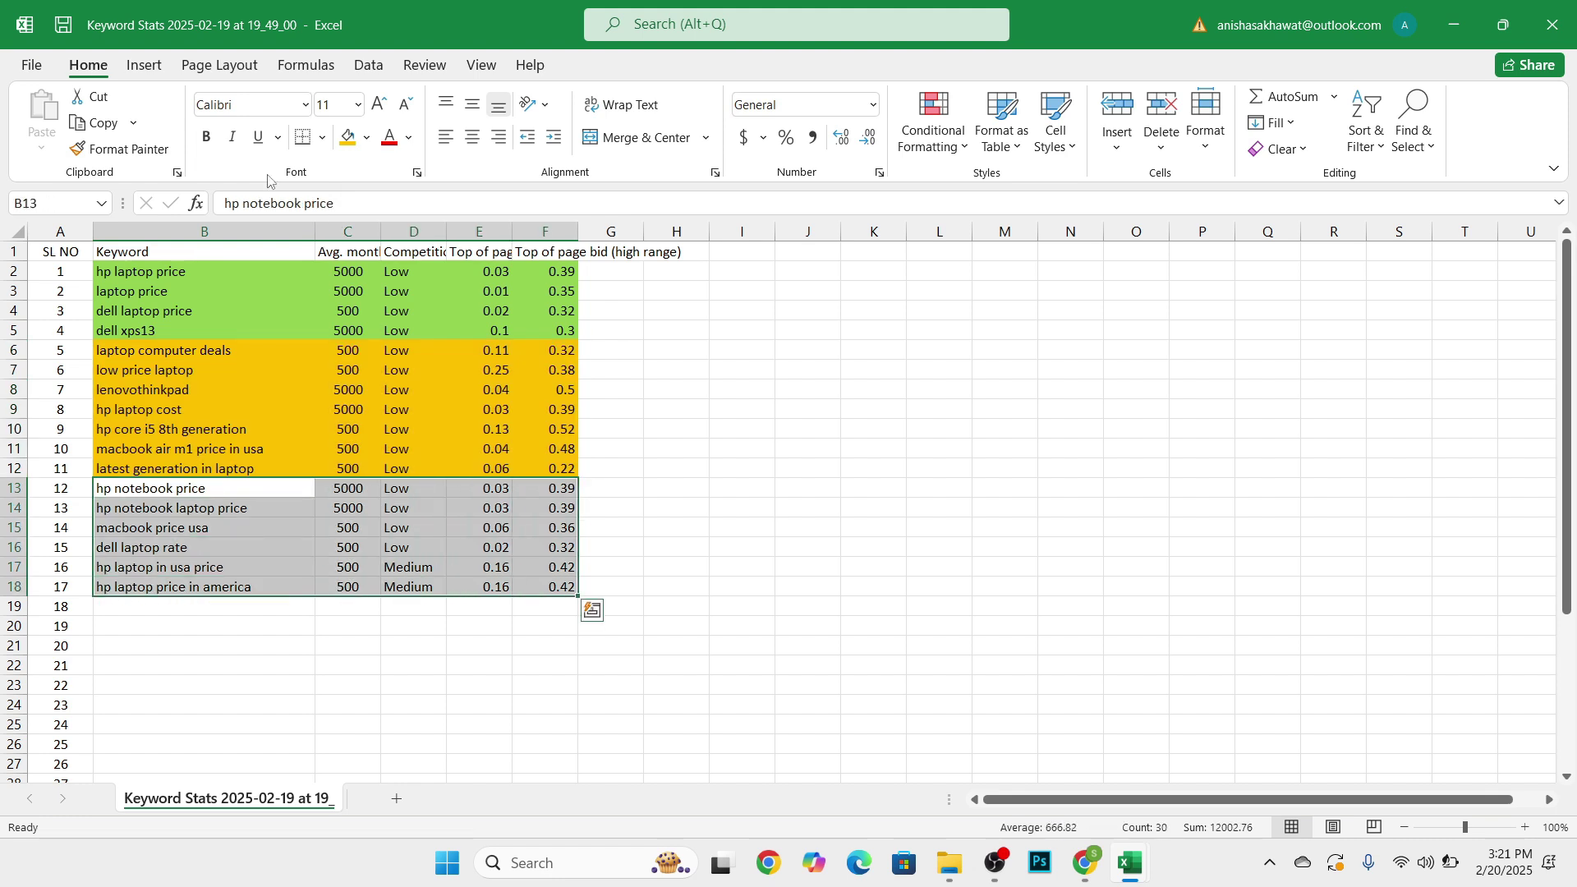
pyautogui.click(346, 141)
pyautogui.click(367, 140)
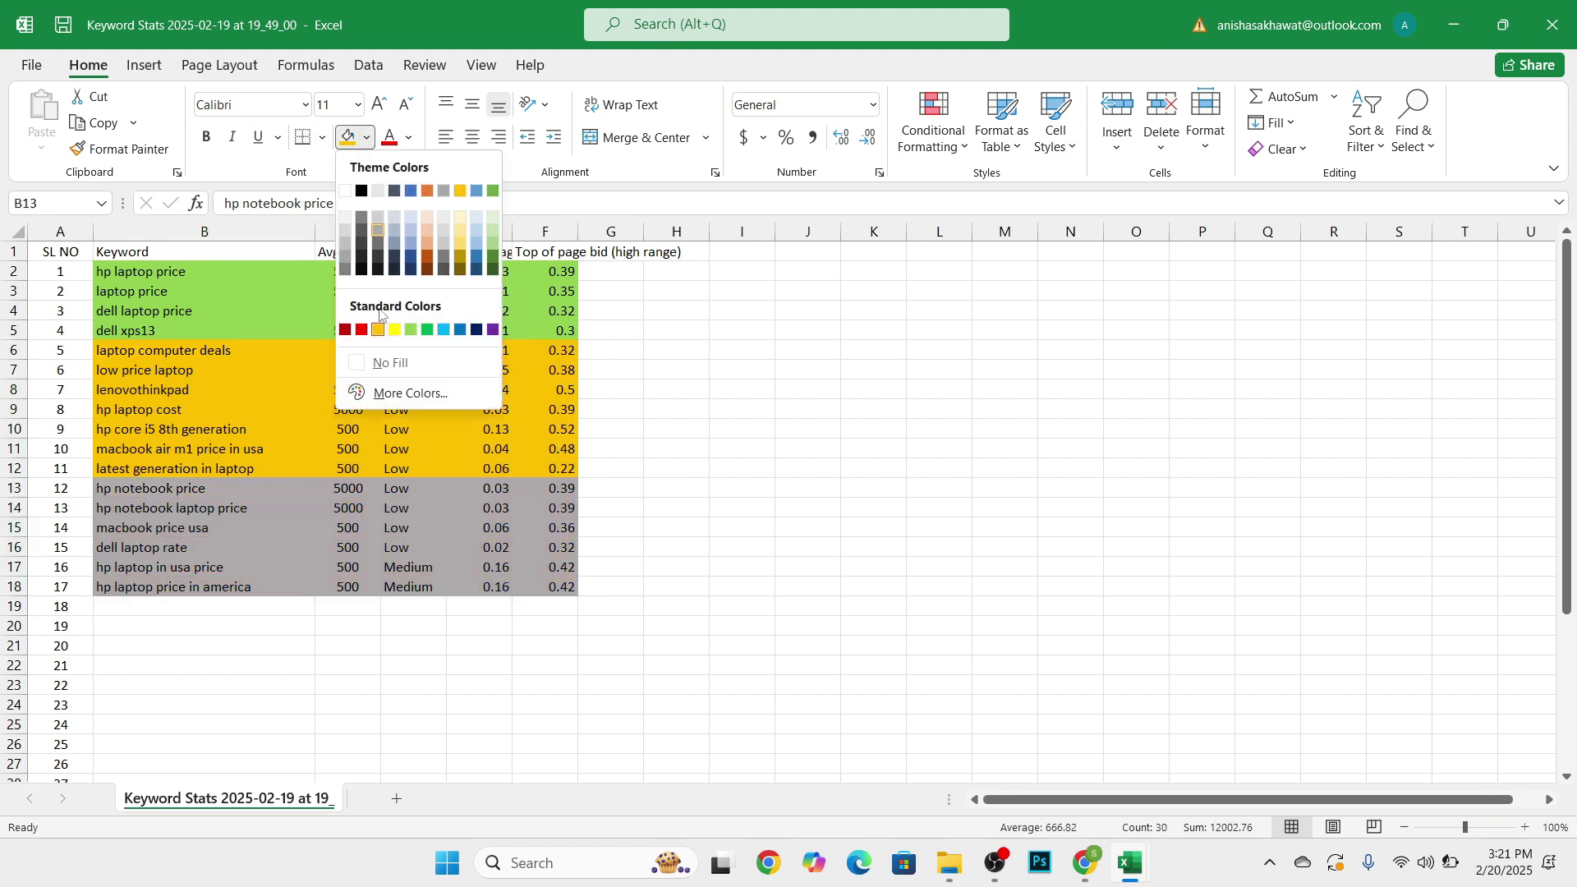
pyautogui.click(443, 329)
pyautogui.click(298, 450)
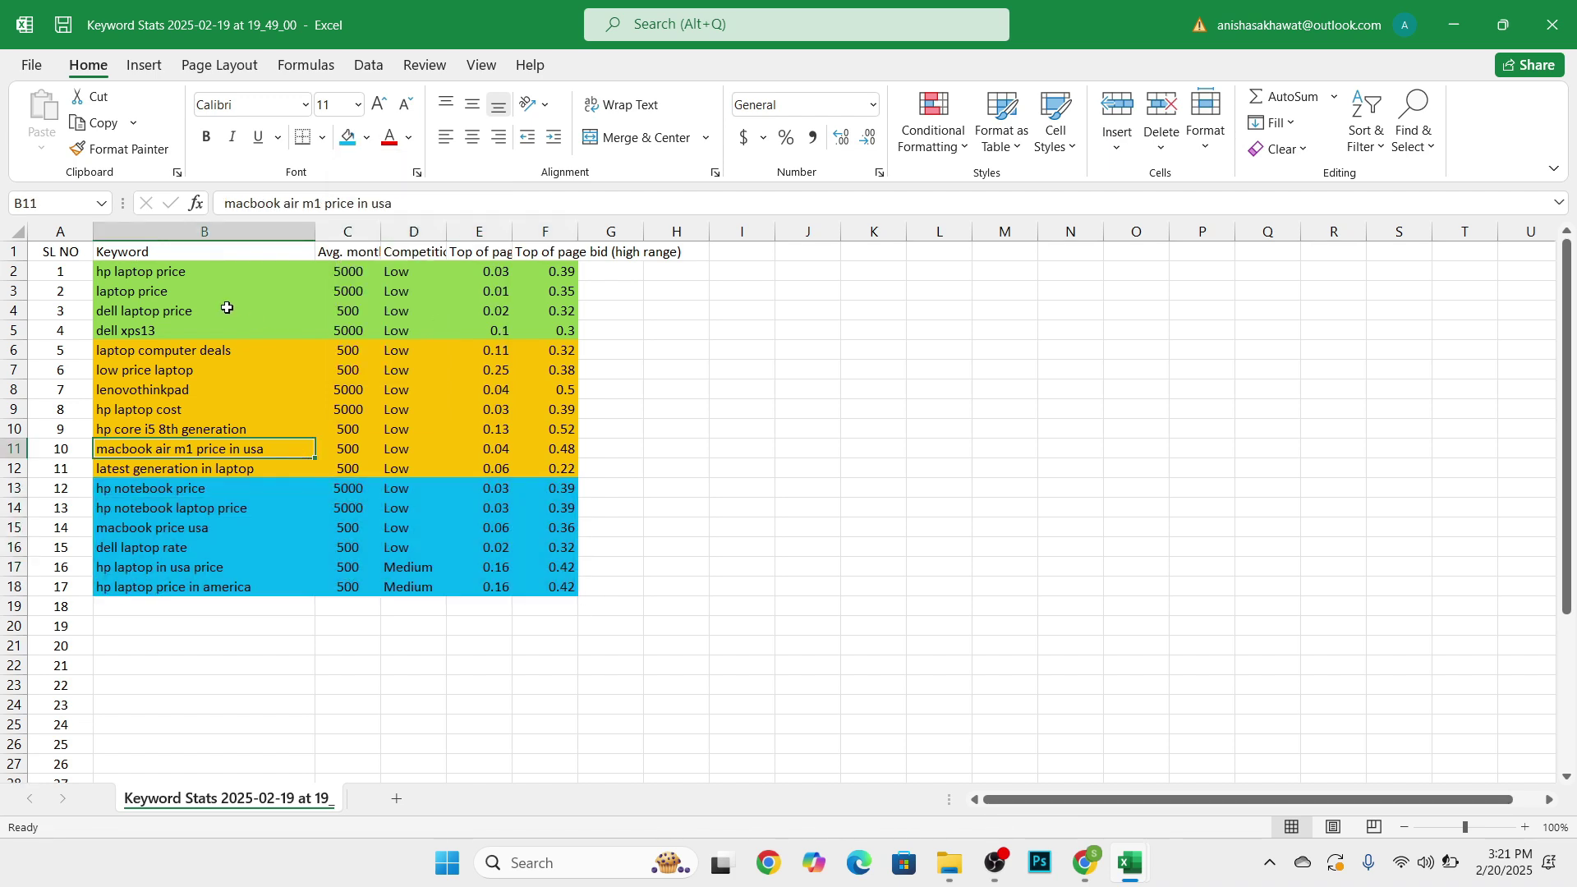
pyautogui.click(279, 293)
pyautogui.click(246, 391)
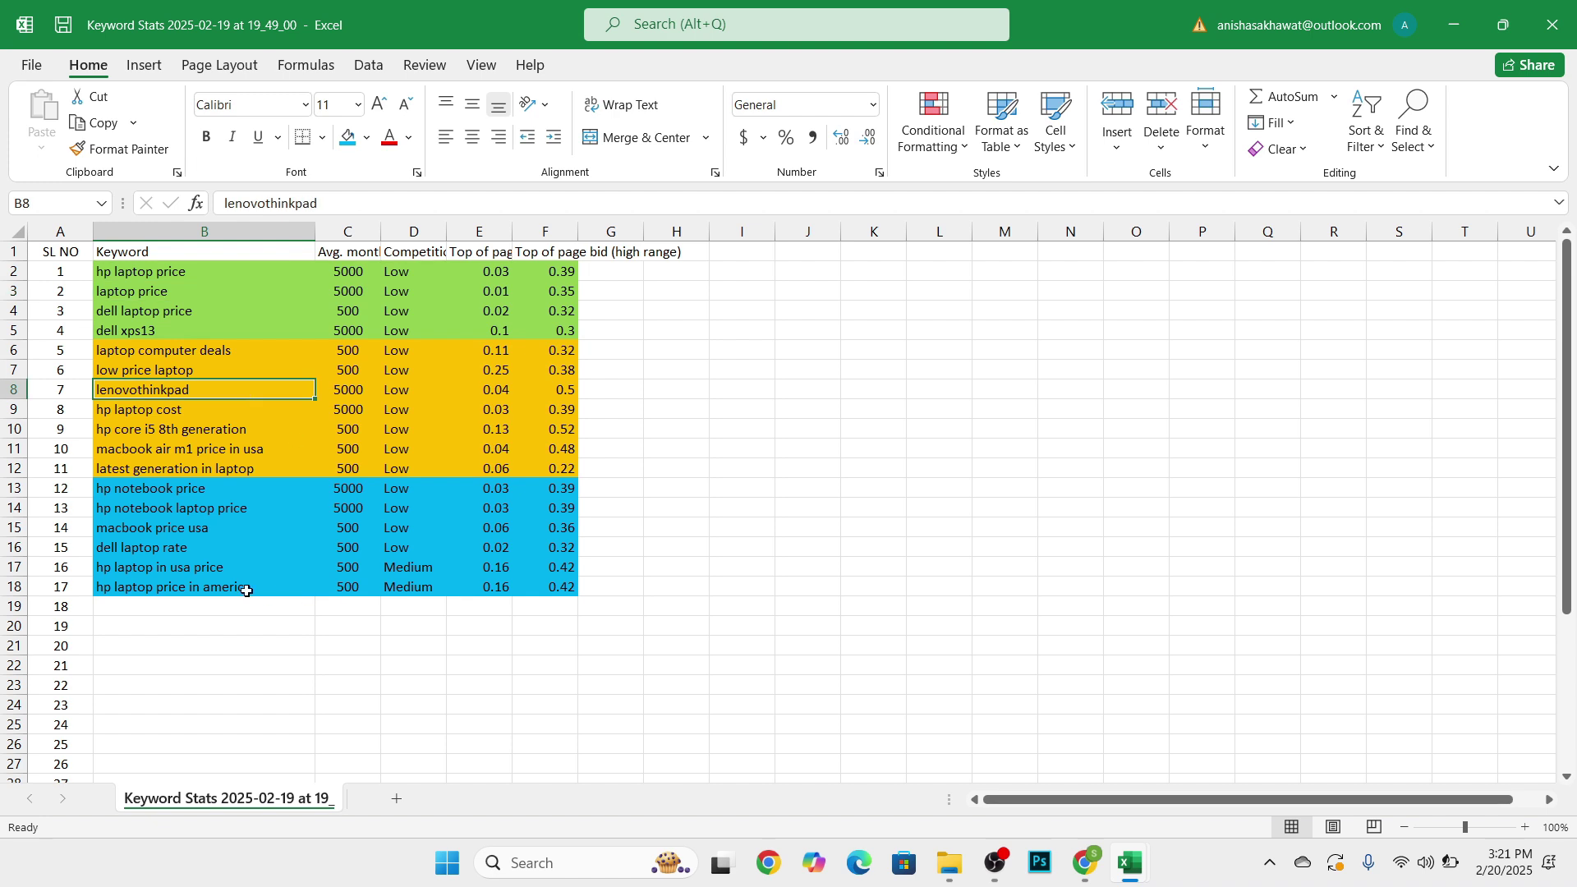
pyautogui.click(235, 548)
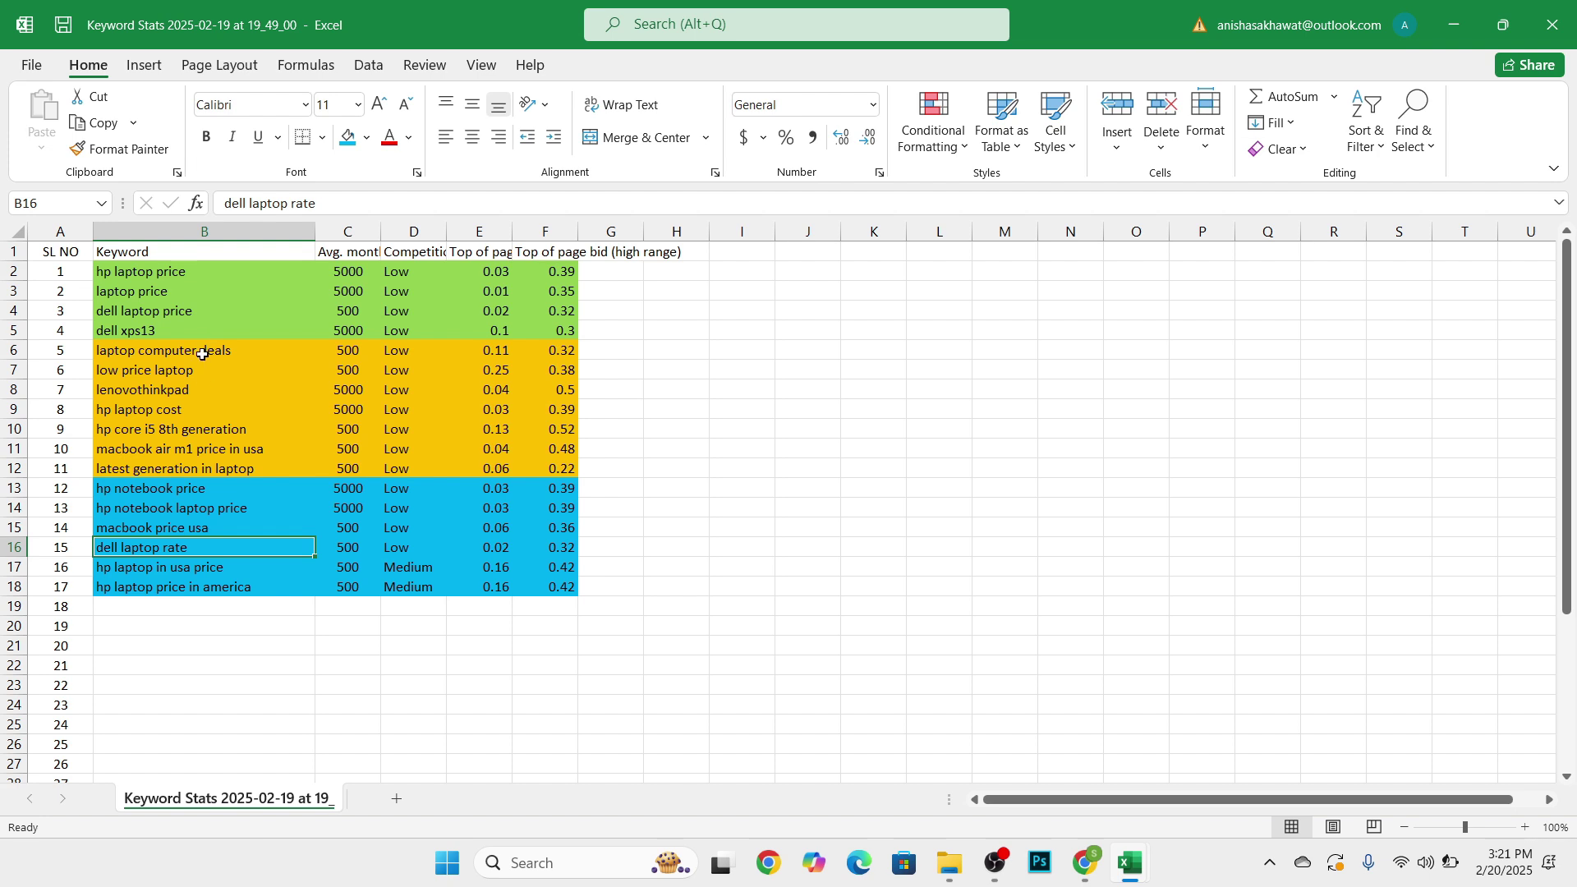
pyautogui.moveTo(206, 347); pyautogui.dragTo(188, 465)
pyautogui.hotkey('ctrl', 'c')
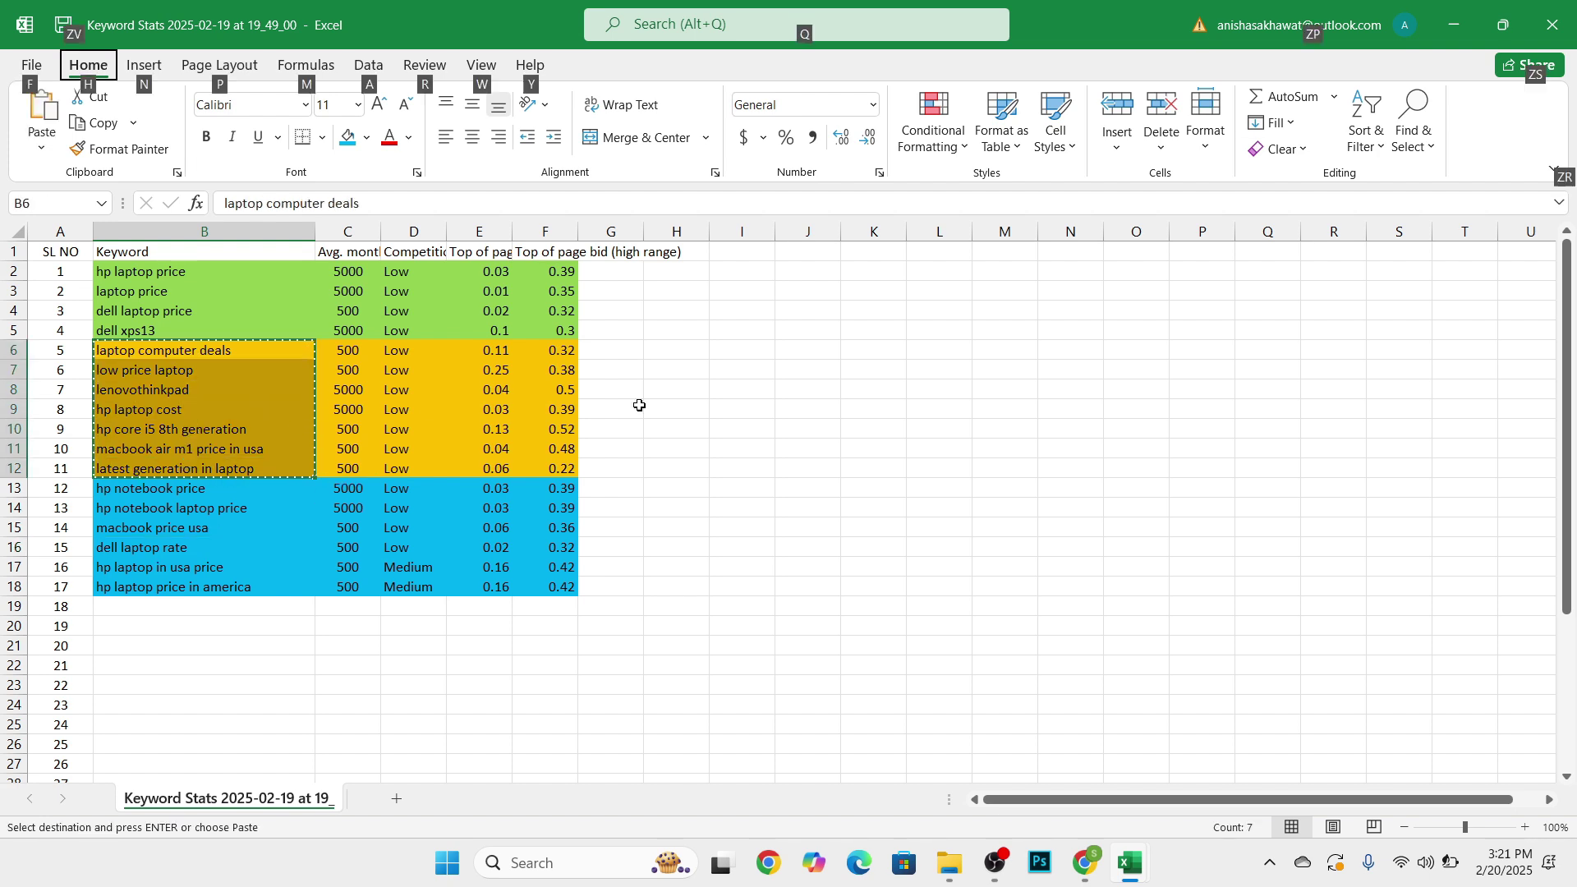
# - Merge and center G6:G12 beside the orange rows and enter the label "Broad"
pyautogui.moveTo(629, 353); pyautogui.dragTo(617, 467)
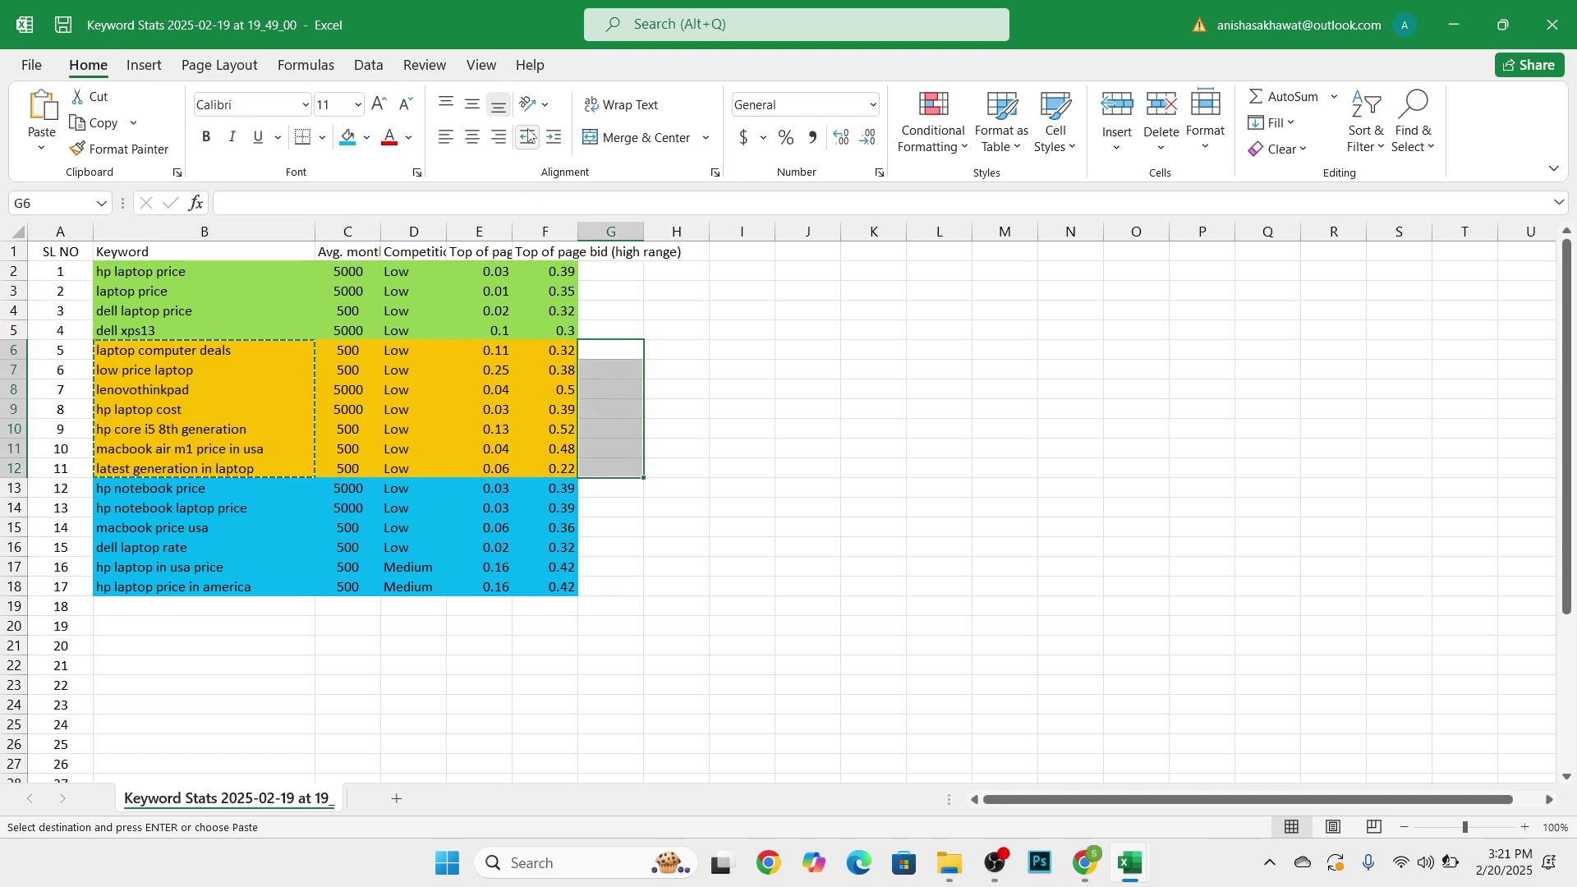
pyautogui.click(635, 137)
pyautogui.write('B')
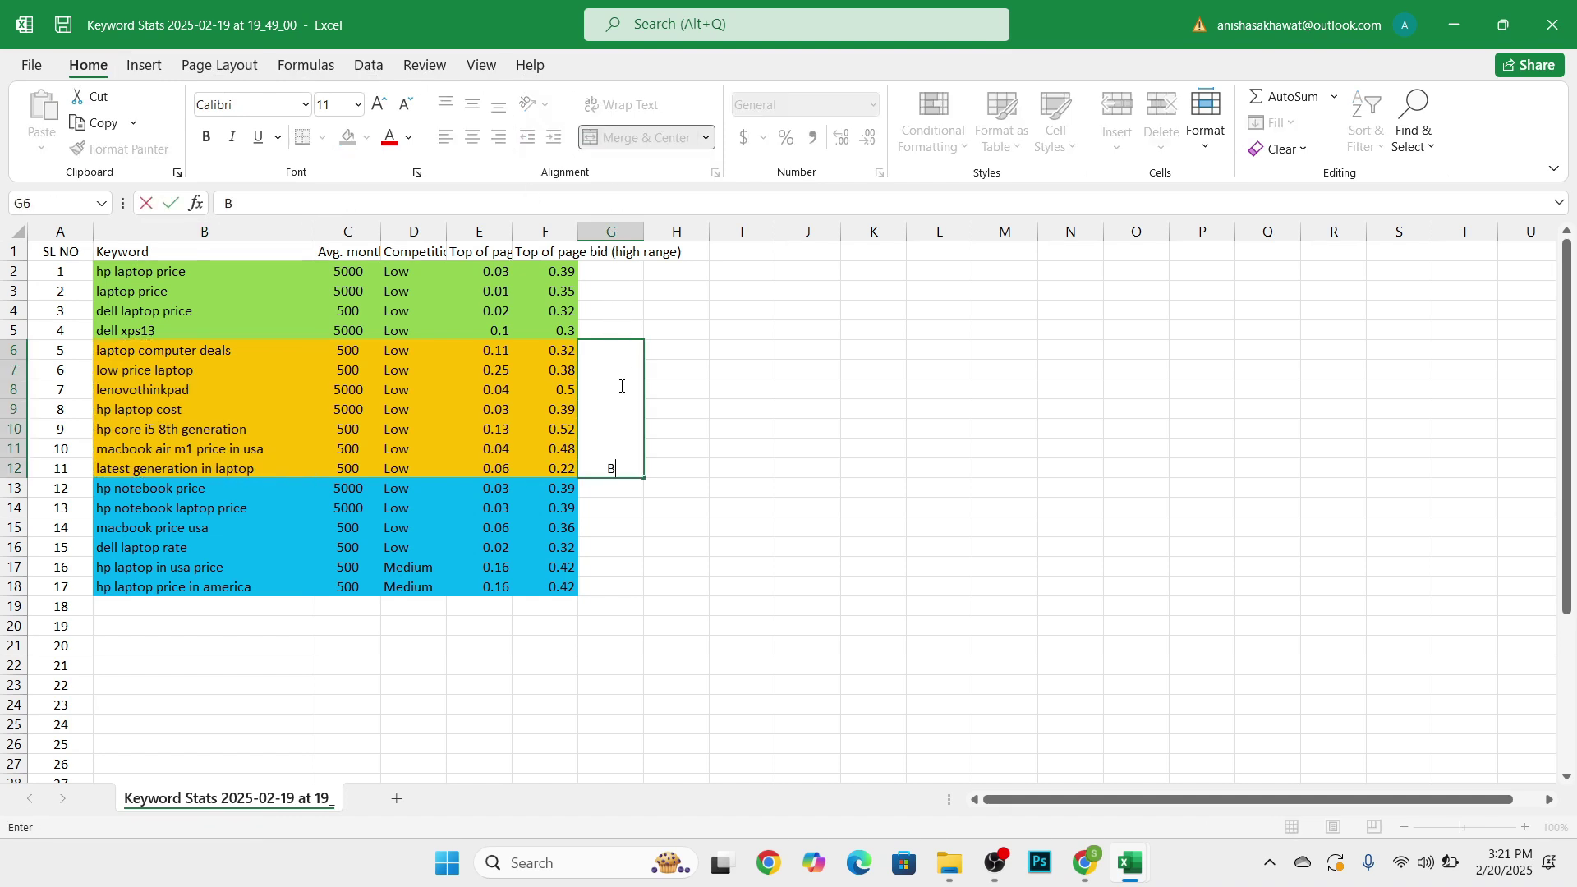
pyautogui.write('road')
# - Merge and center G2:G5 beside the green rows and enter the label "Prase"
pyautogui.moveTo(626, 270); pyautogui.dragTo(614, 331)
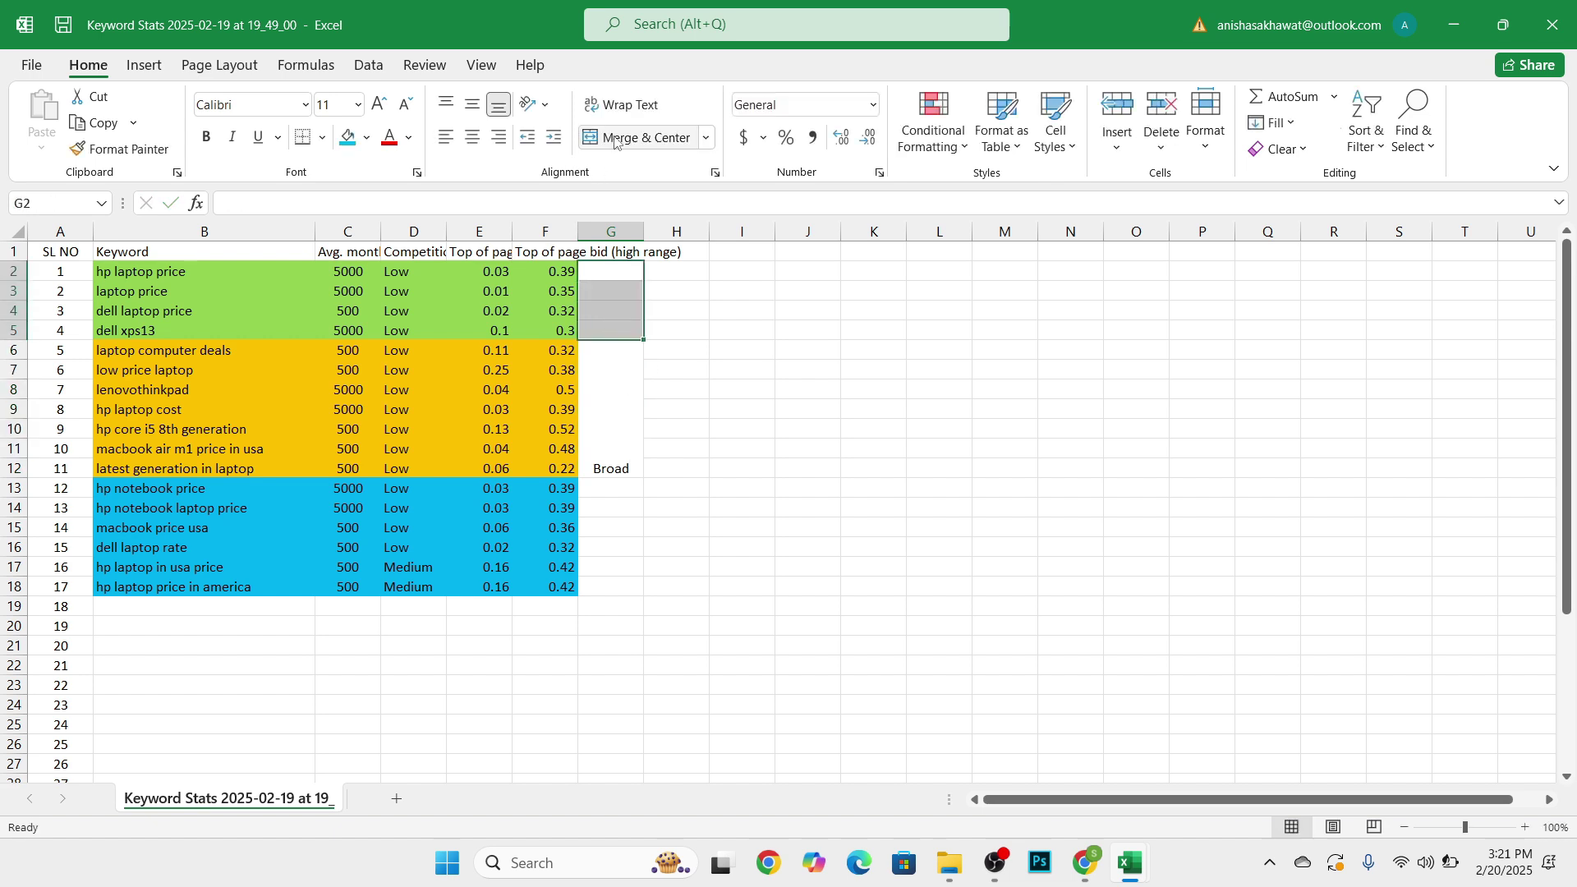
pyautogui.click(634, 137)
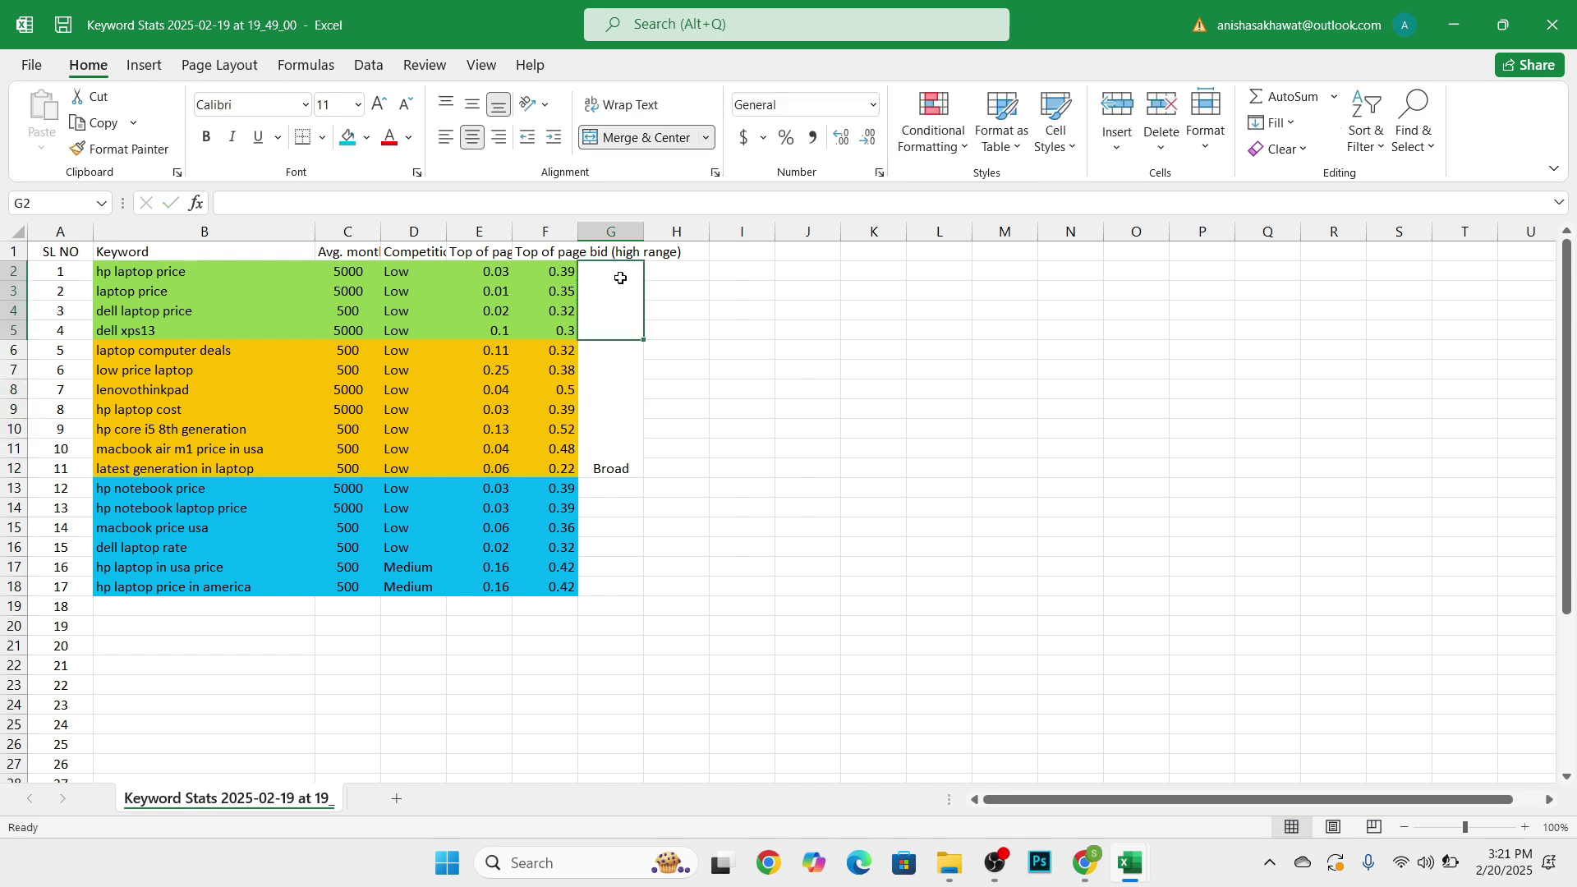
pyautogui.write('Prase')
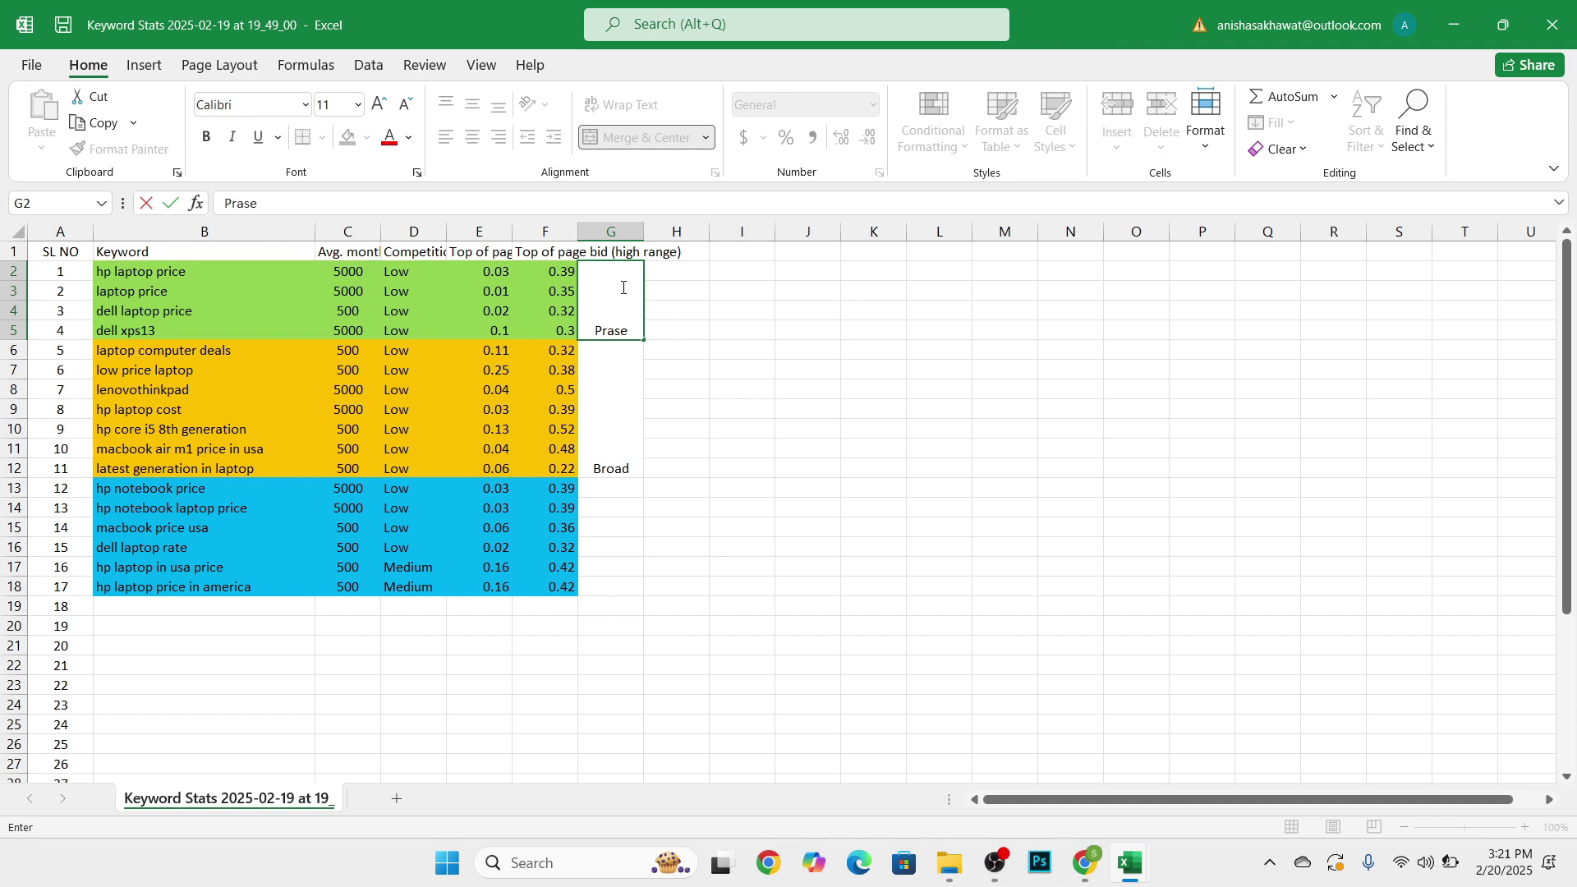
pyautogui.click(606, 508)
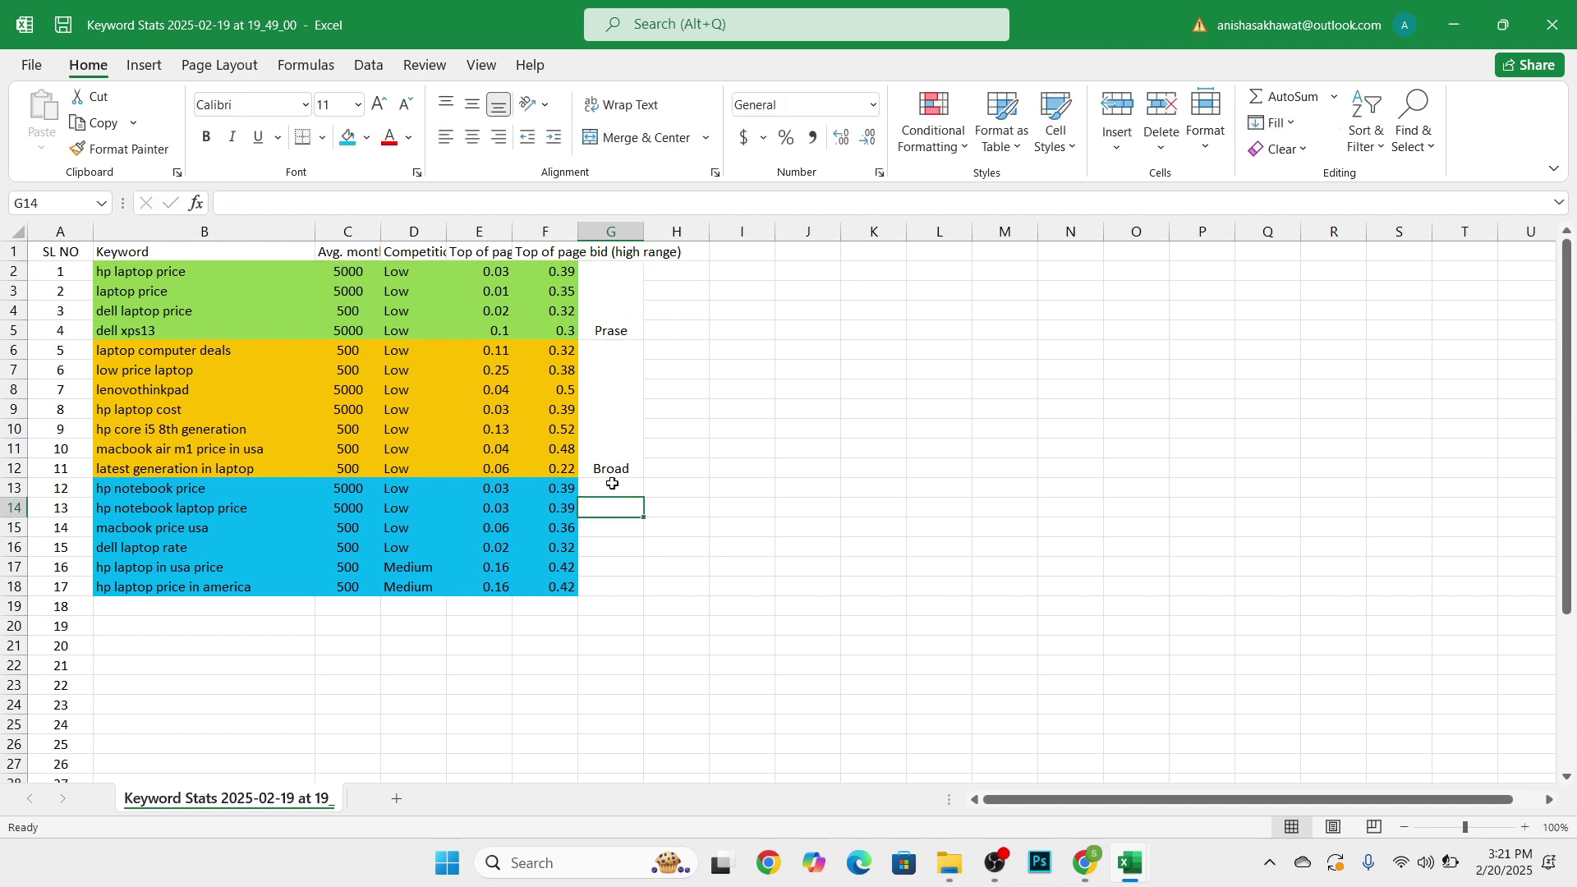
# - Merge and center G13:G18 beside the blue rows and enter the label "Exact"
pyautogui.moveTo(613, 484); pyautogui.dragTo(608, 587)
pyautogui.click(636, 137)
pyautogui.write('E')
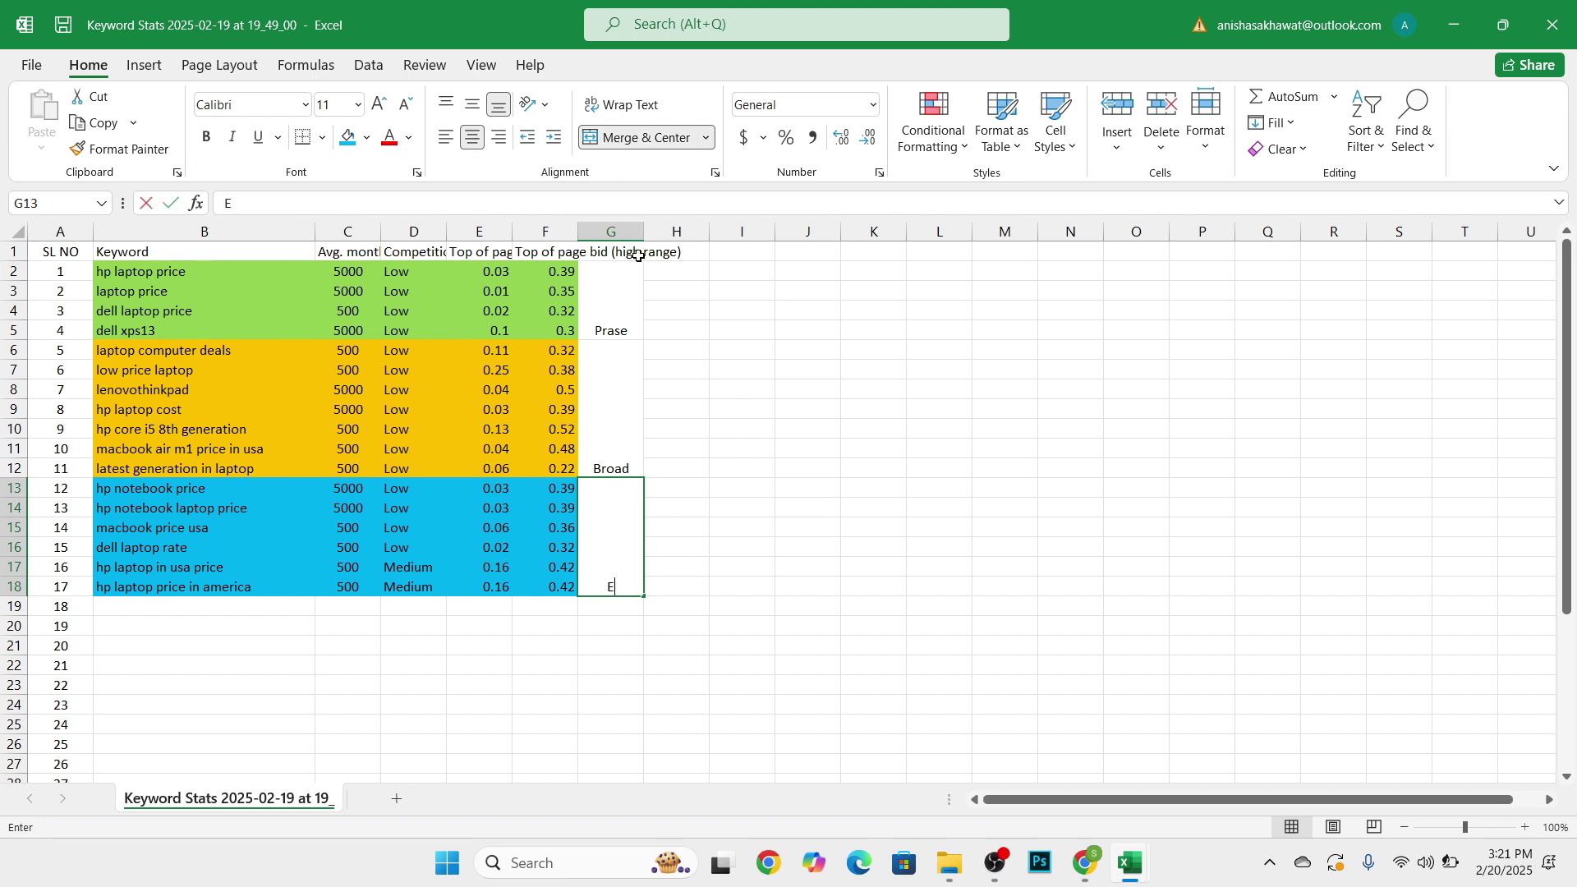
pyautogui.write('xe')
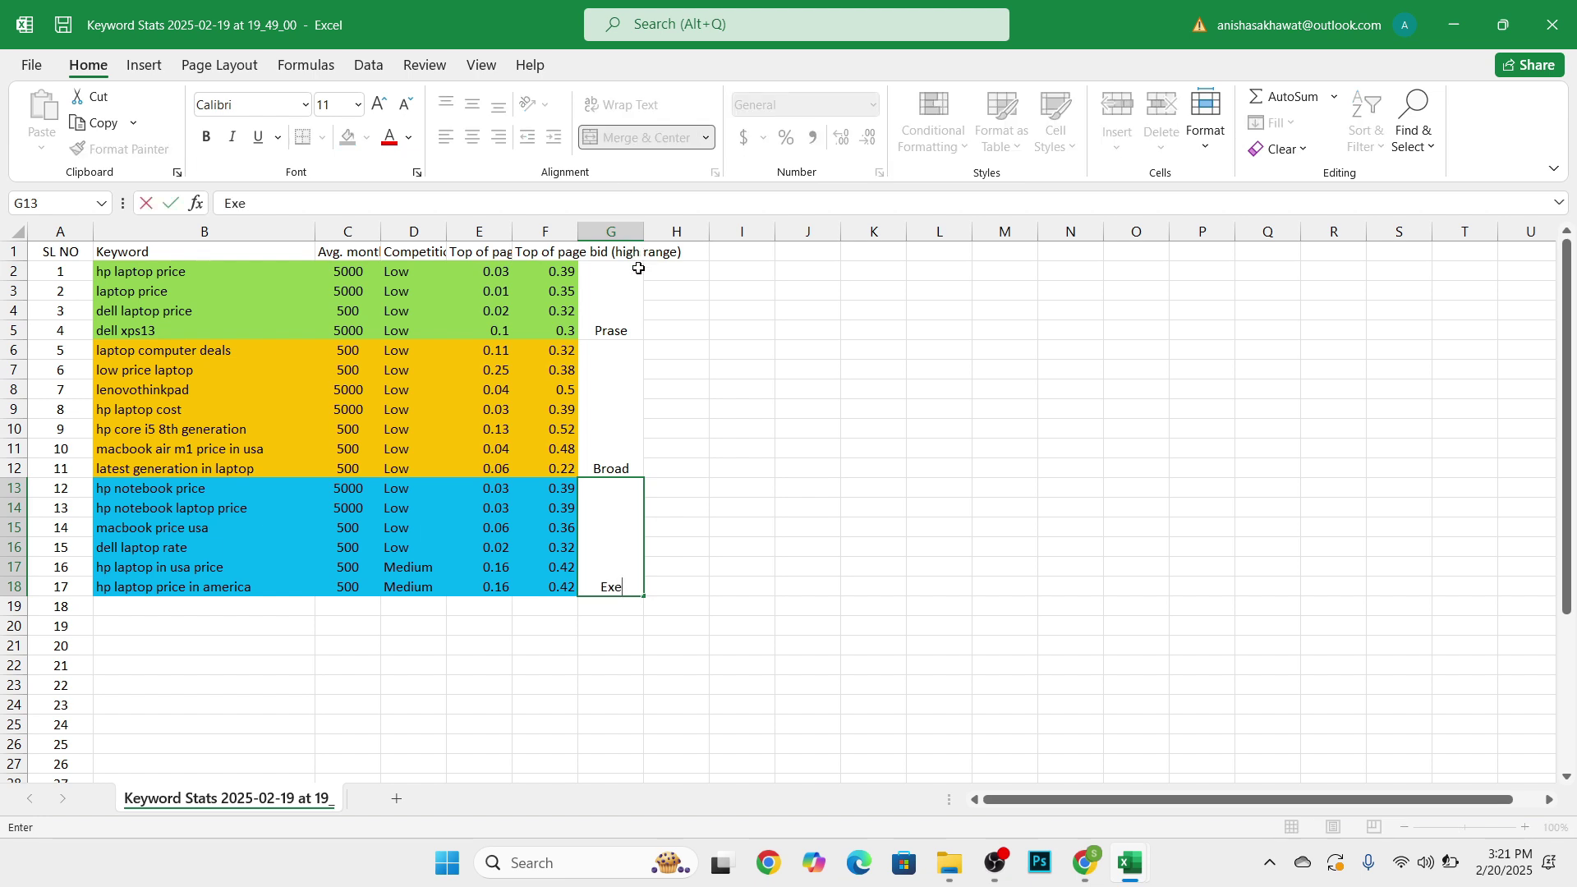
pyautogui.write('ct')
pyautogui.click(742, 523)
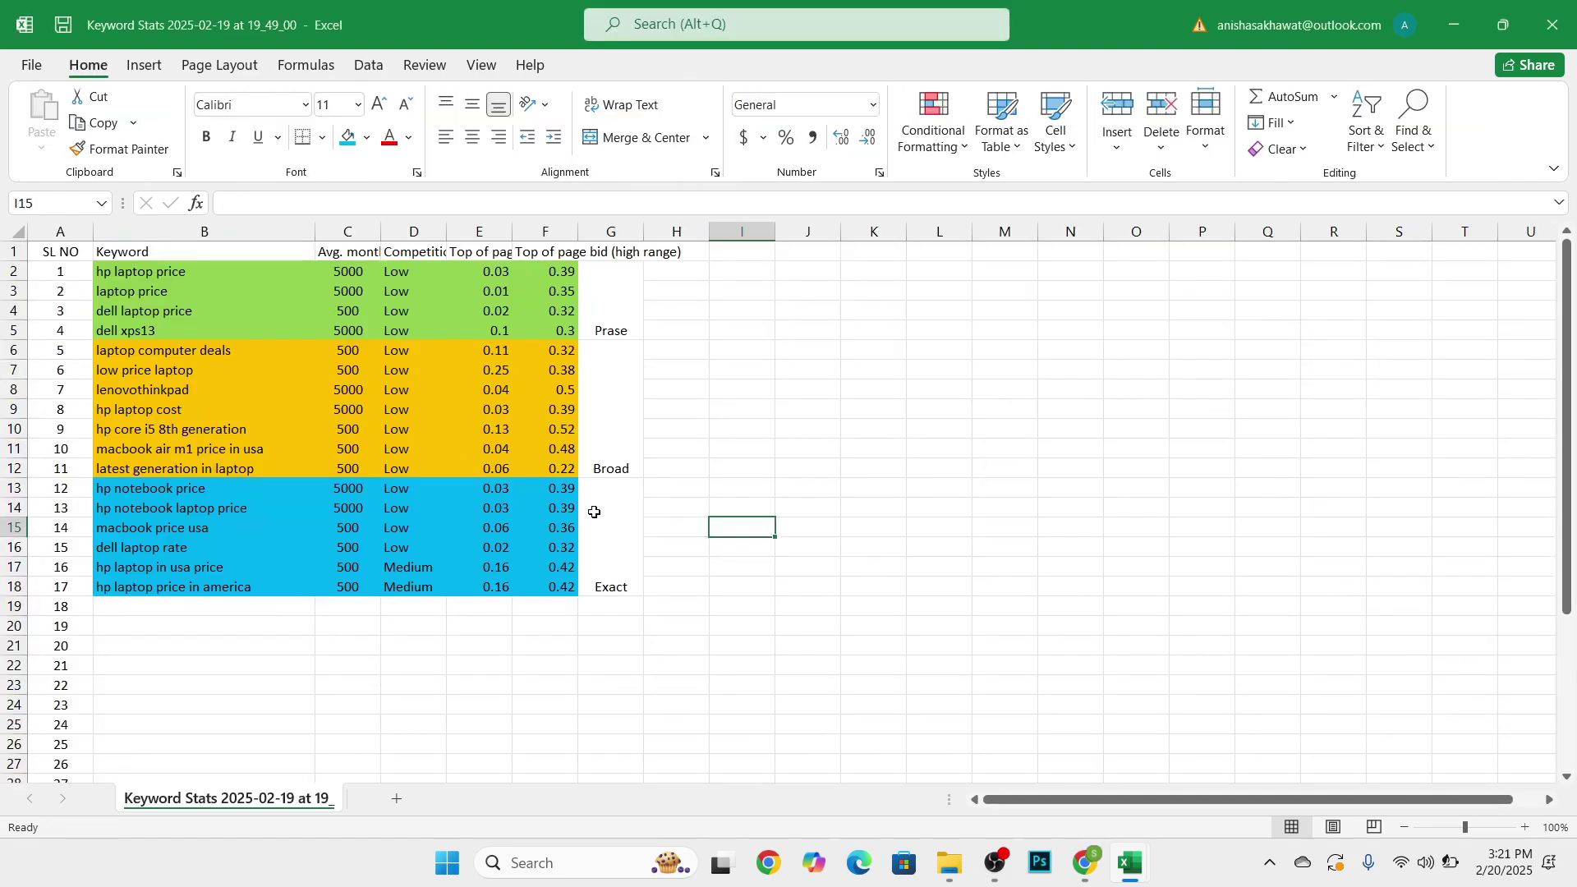
# - Align the three match-type labels in G2:G18 vertically to the middle of their cells
pyautogui.moveTo(620, 328); pyautogui.dragTo(618, 579)
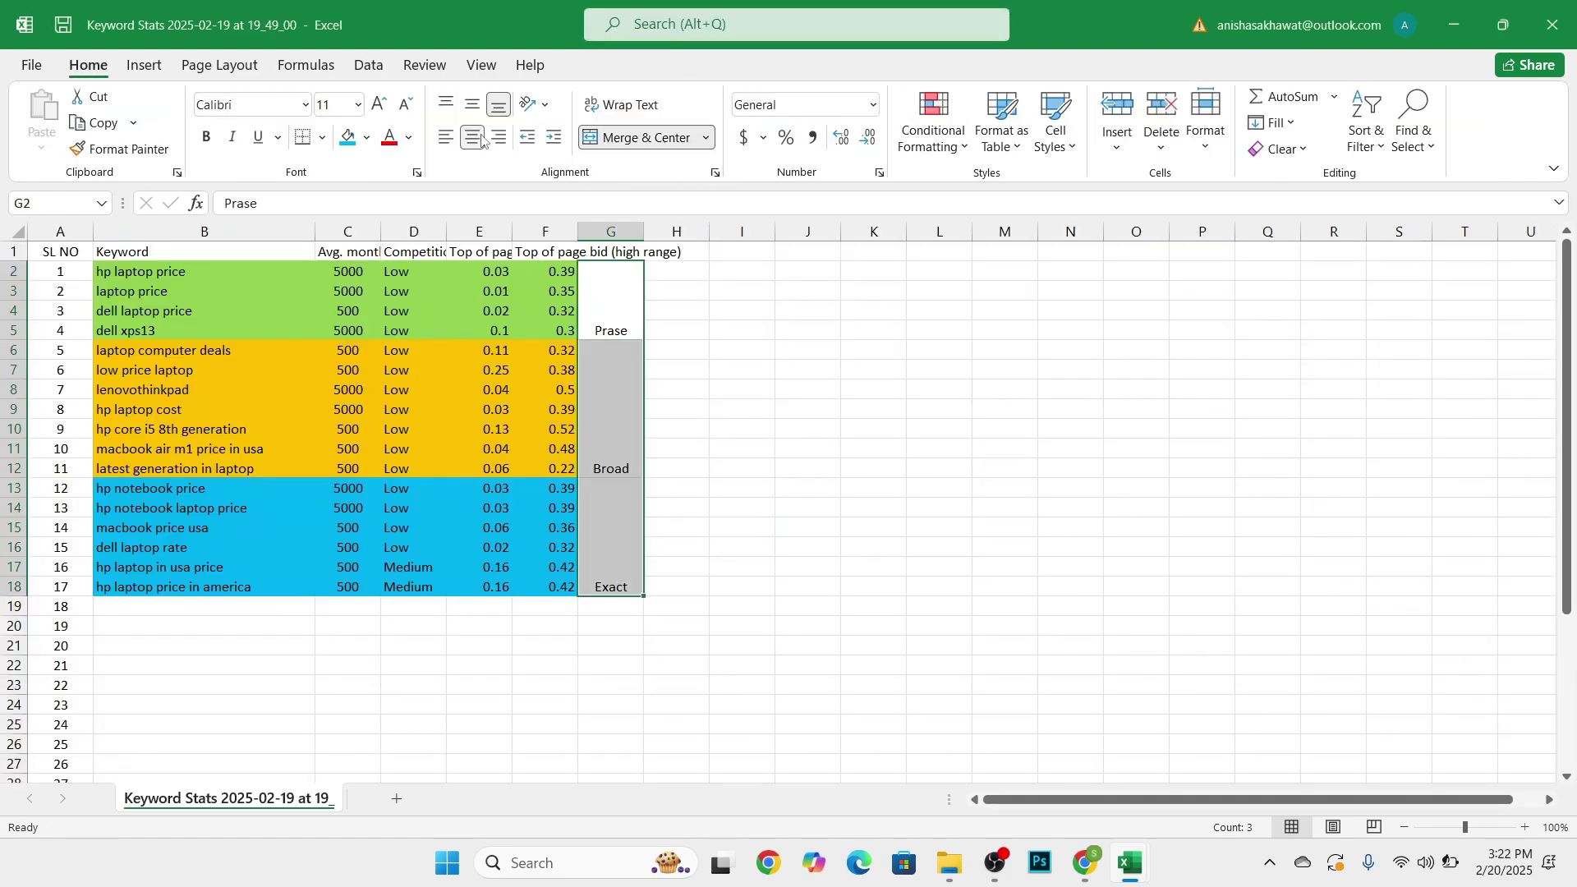
pyautogui.click(474, 107)
pyautogui.click(621, 301)
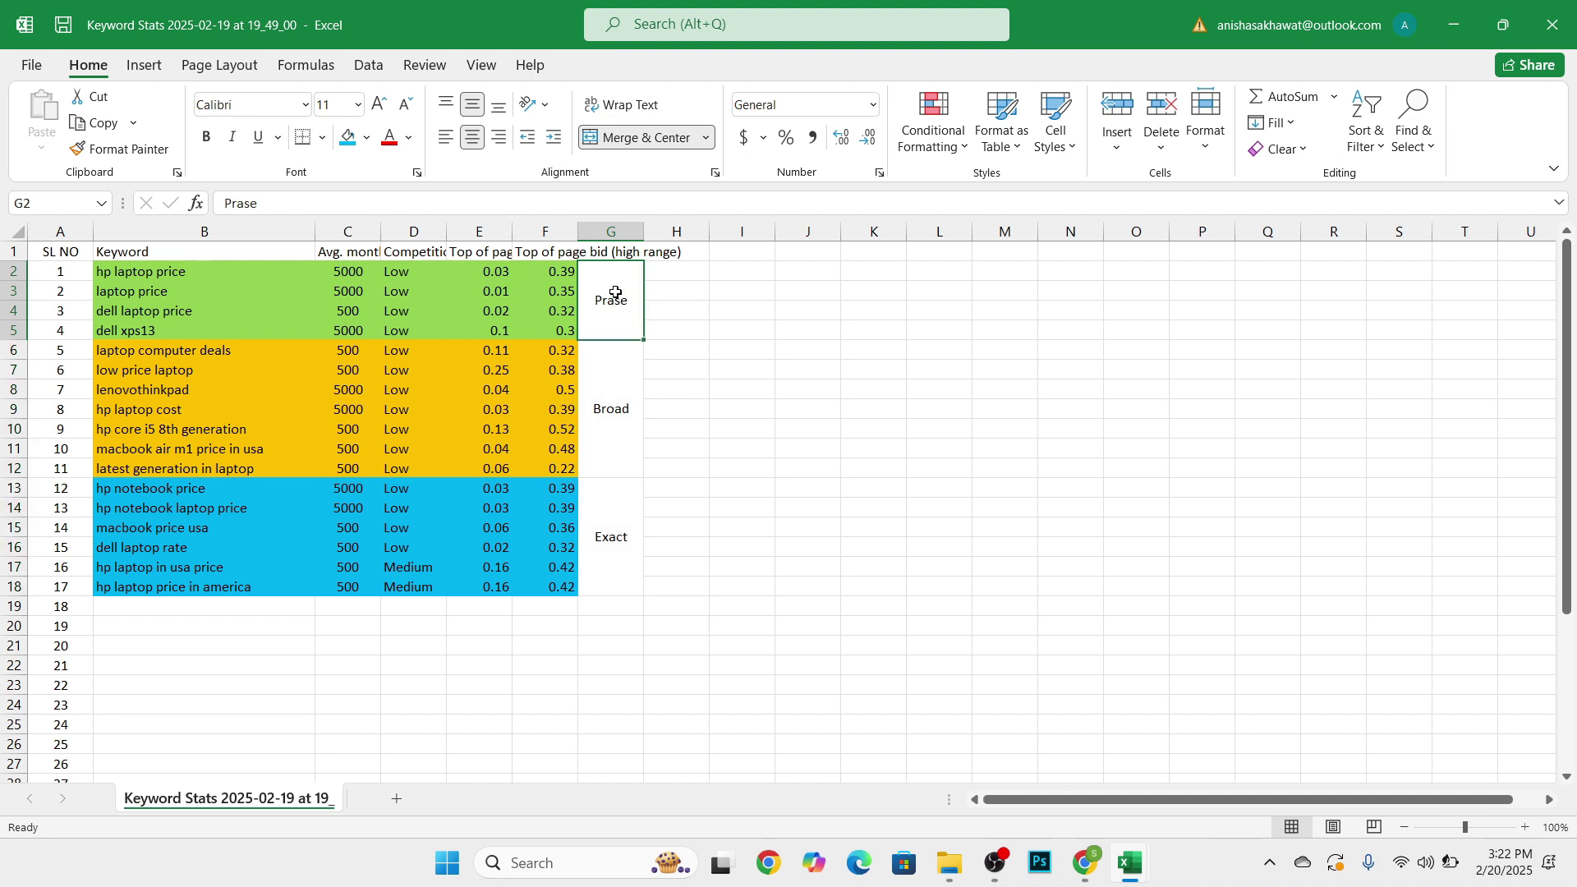
pyautogui.click(614, 411)
# - Copy the broad keywords in B6:B12 and paste them into the keyword entry box of the new Google Ads search campaign
pyautogui.click(231, 350)
pyautogui.moveTo(232, 350); pyautogui.dragTo(218, 463)
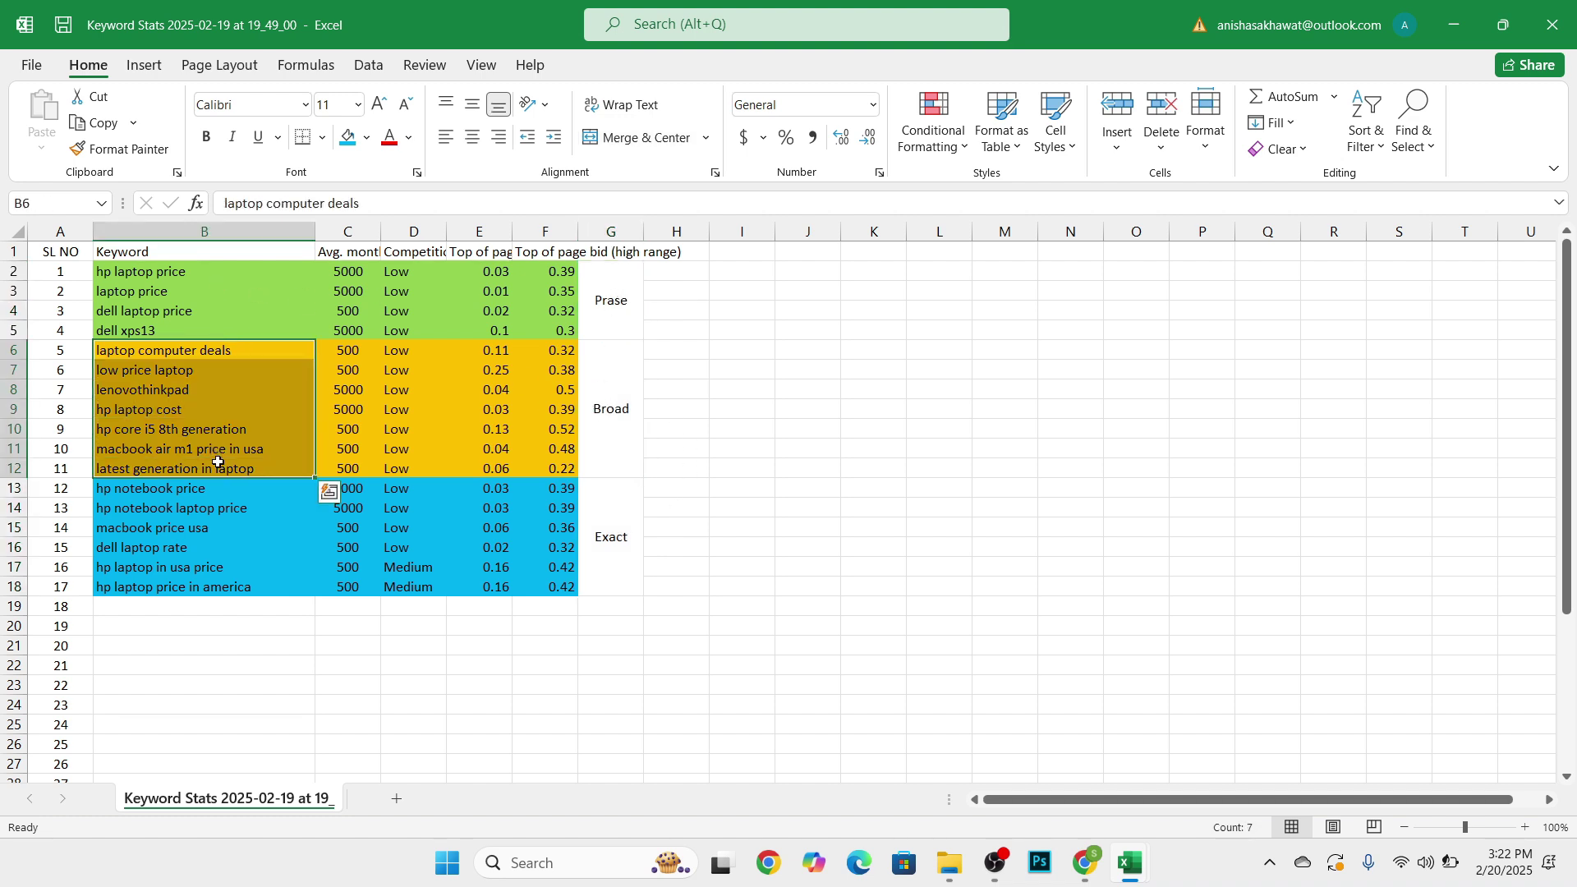
pyautogui.hotkey('ctrl', 'c')
pyautogui.hotkey('alt', 'Tab')
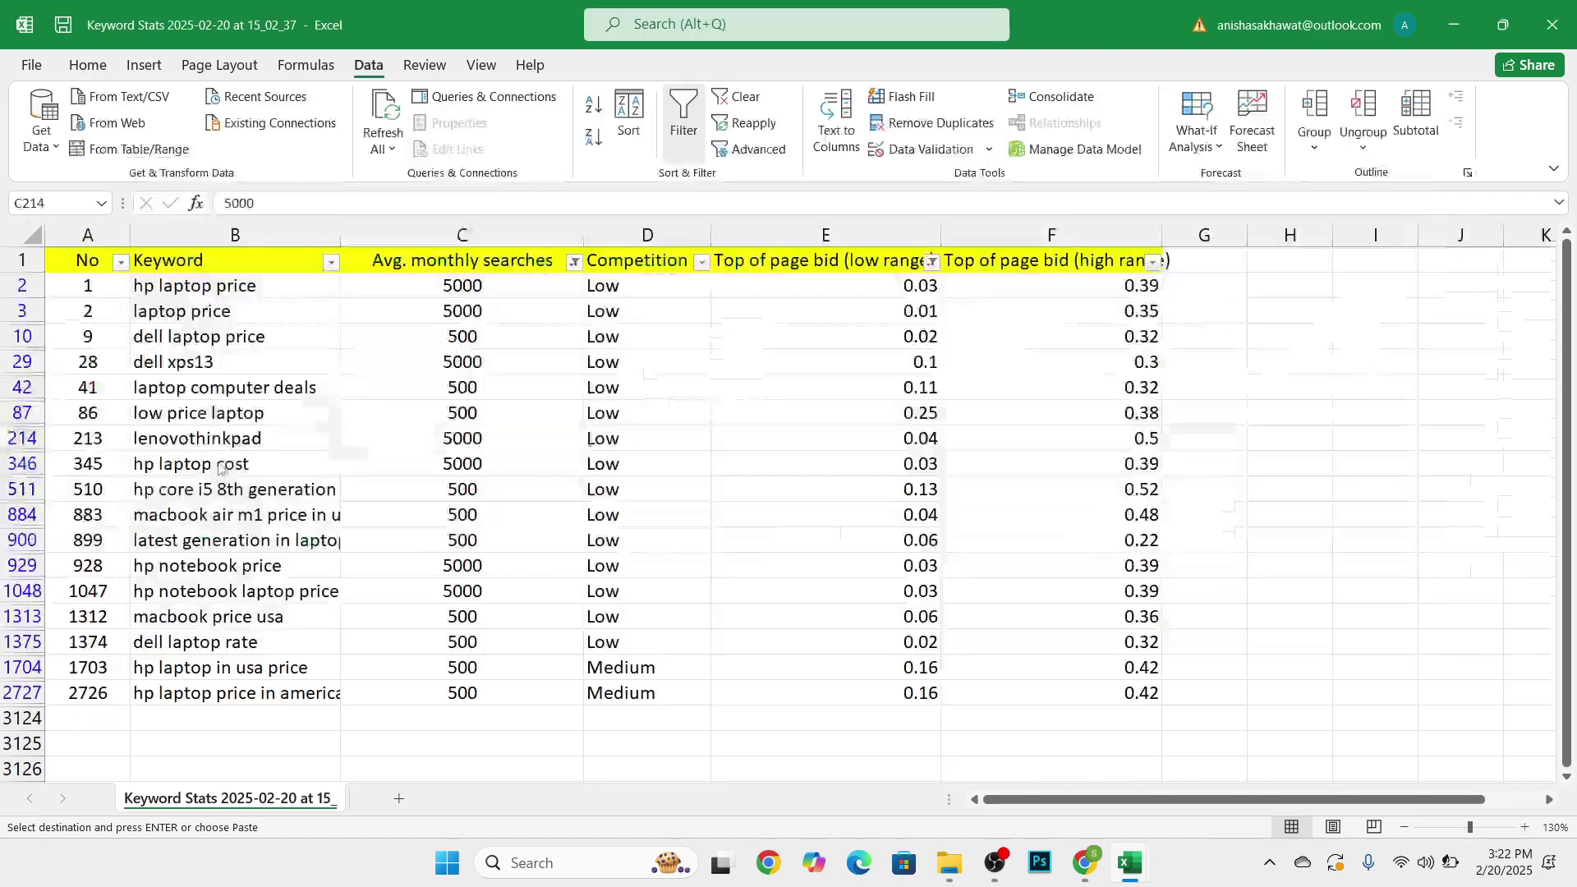
pyautogui.moveTo(1085, 863)
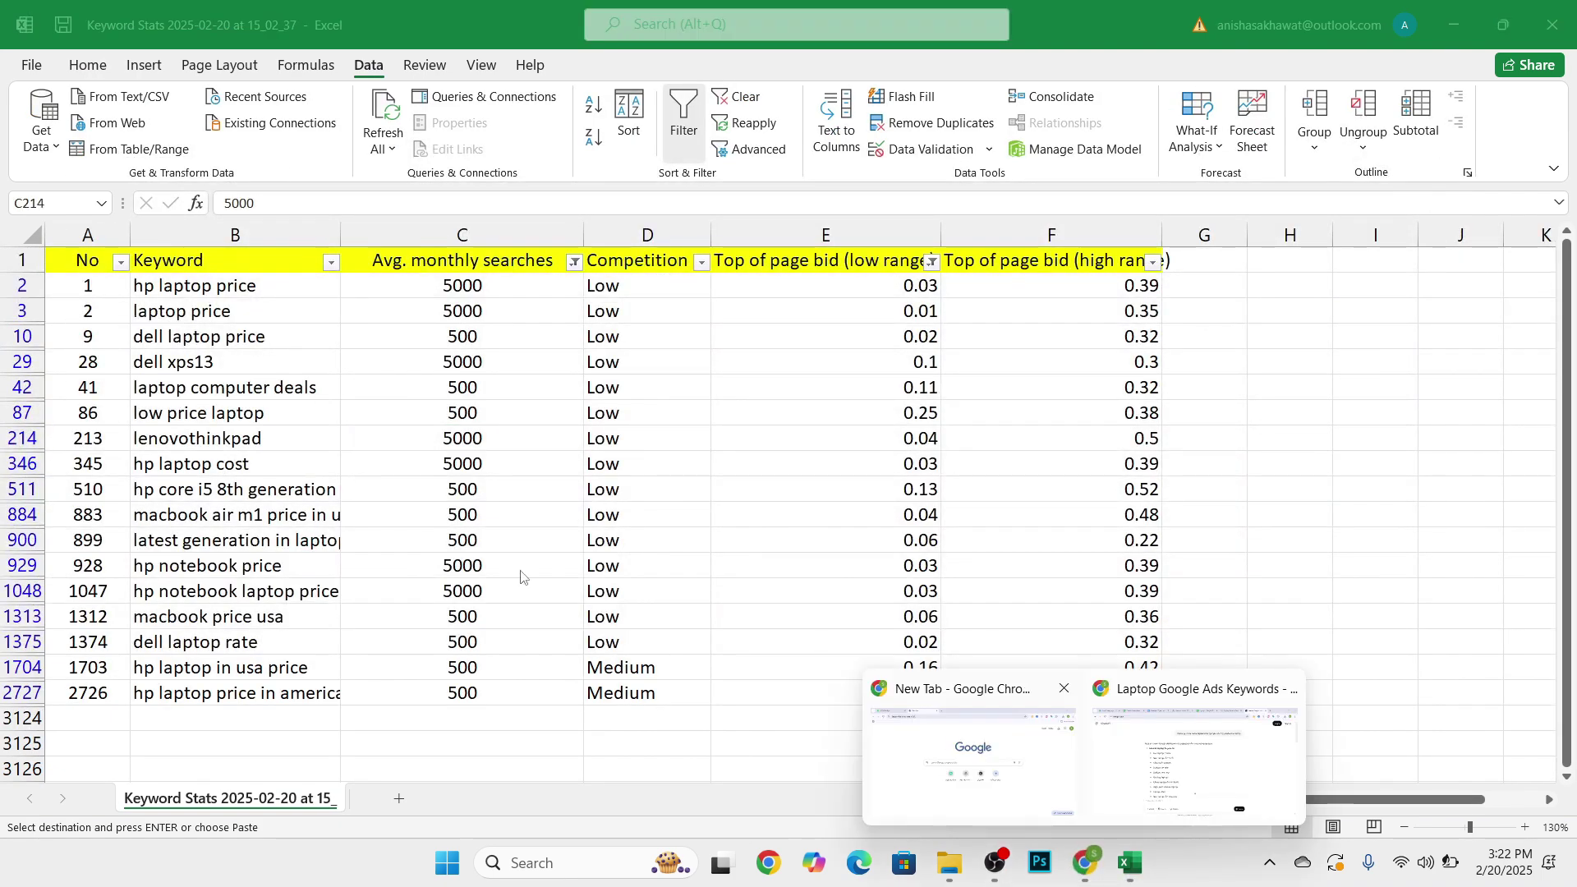
pyautogui.click(997, 779)
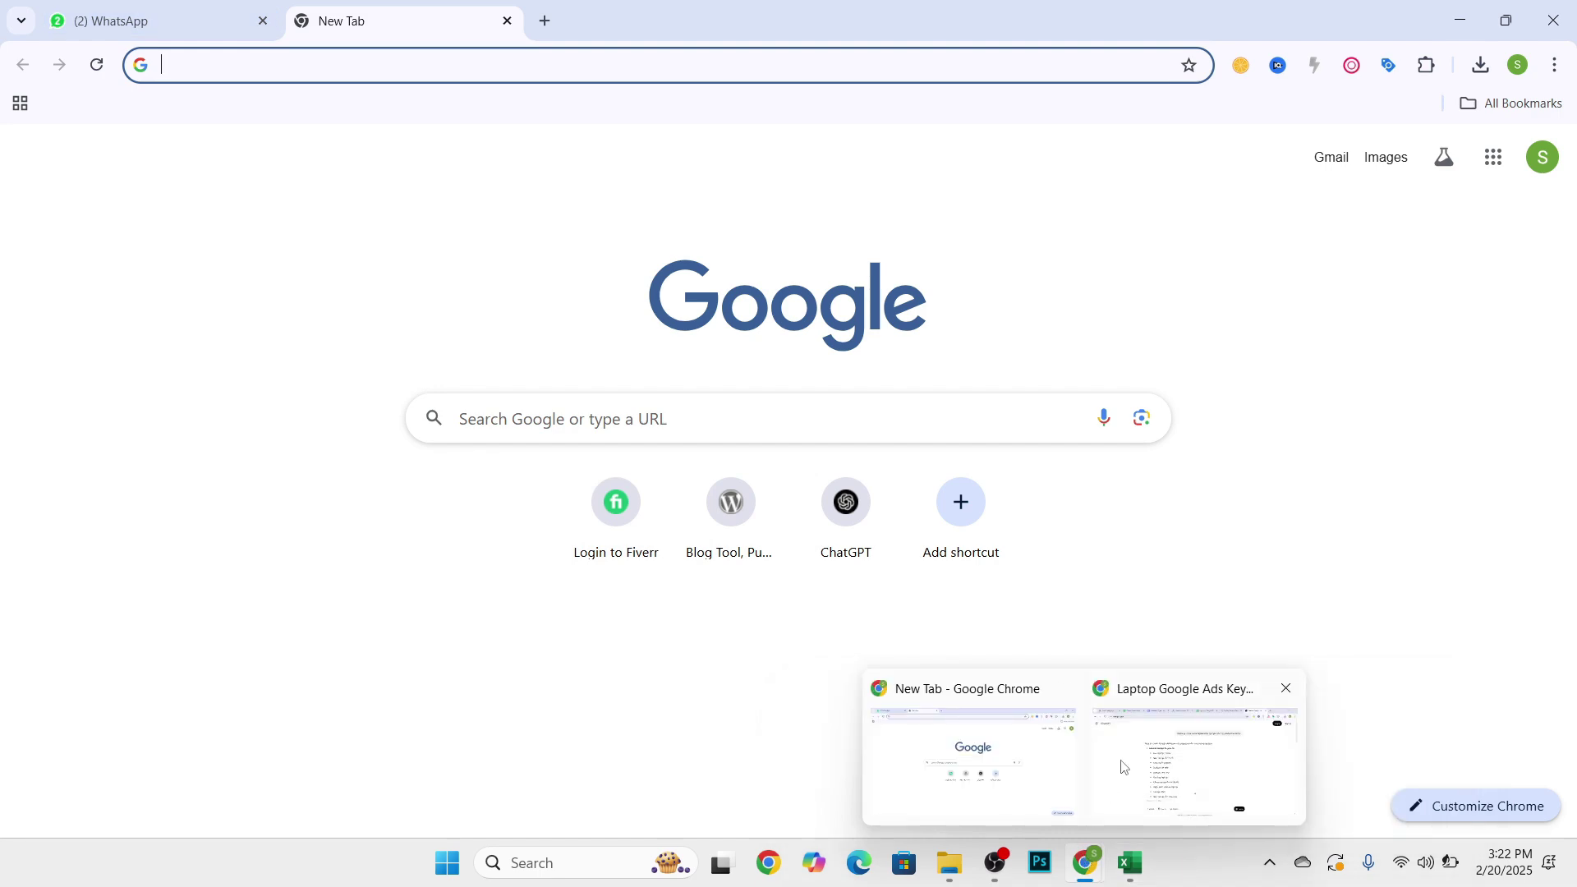
pyautogui.click(1144, 759)
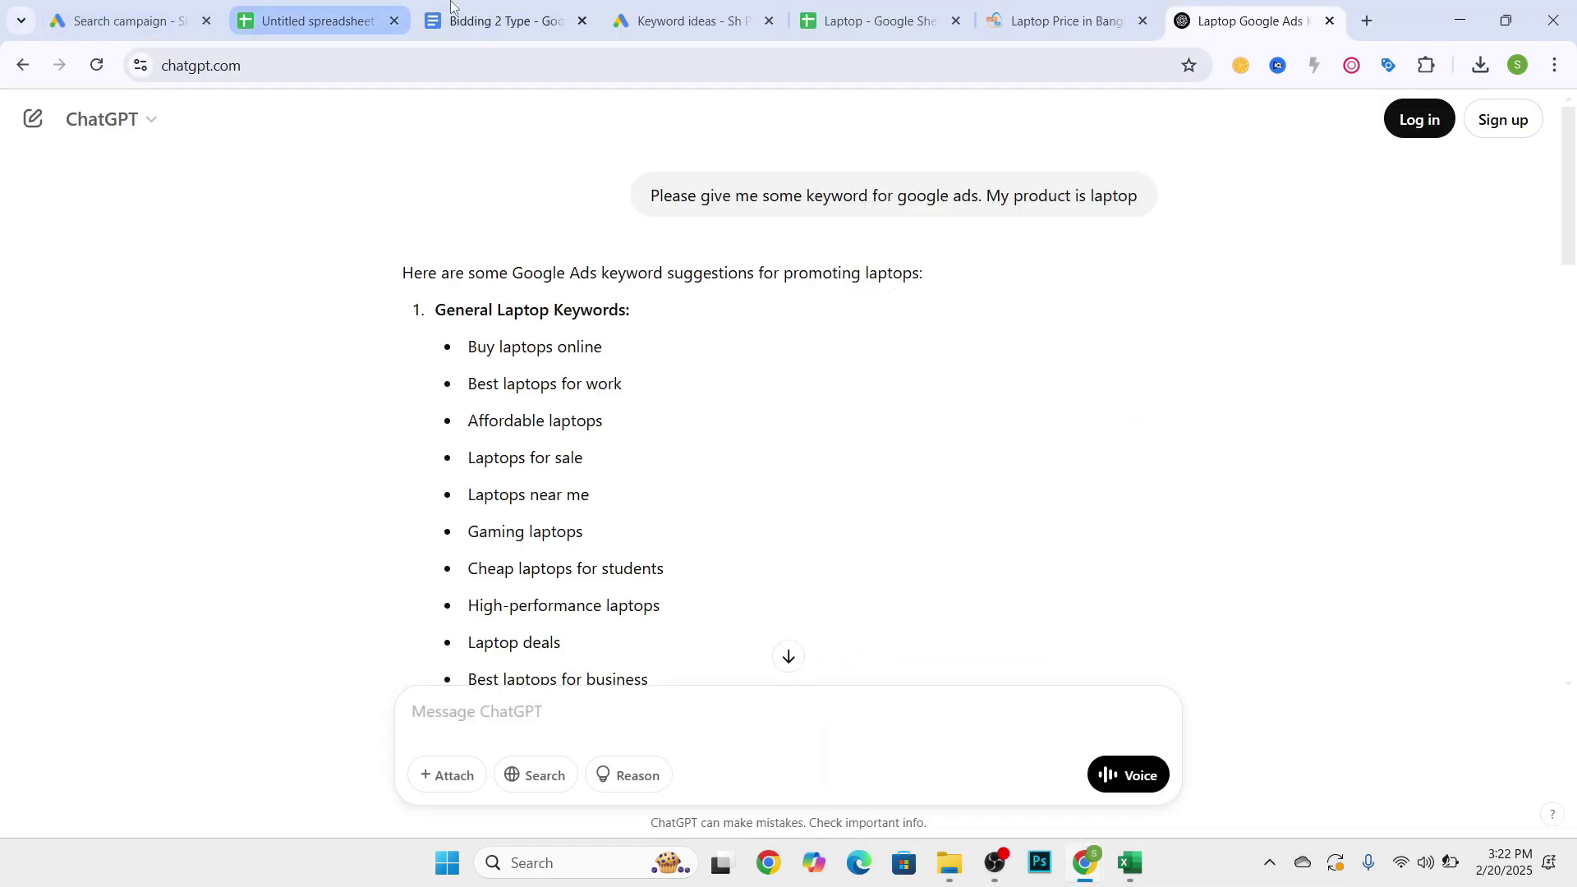
pyautogui.click(492, 21)
pyautogui.click(668, 25)
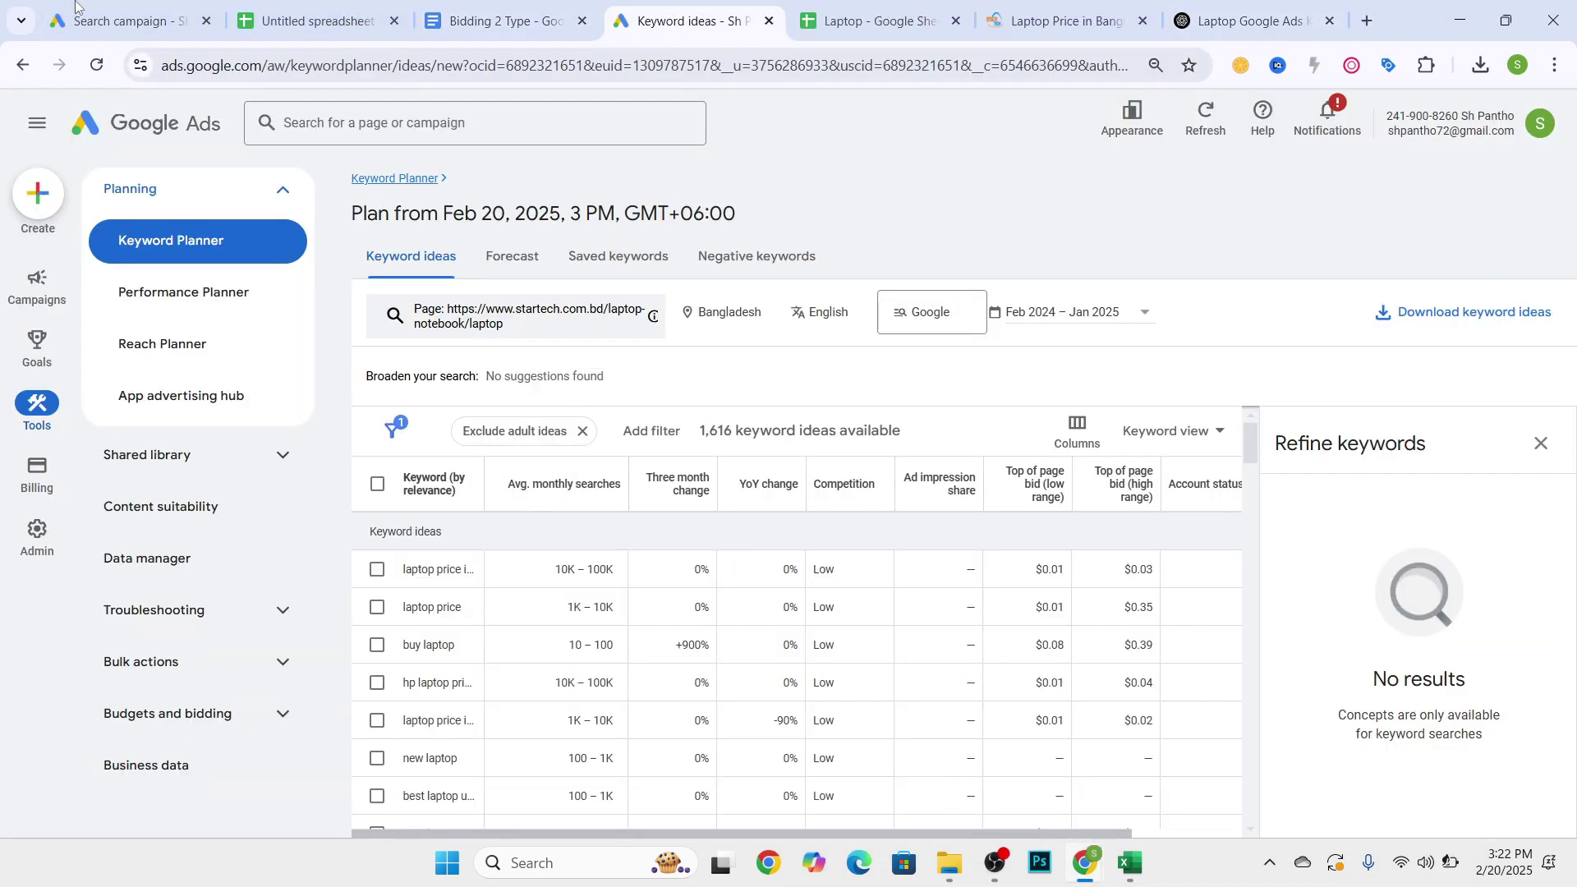
pyautogui.click(90, 20)
pyautogui.hotkey('ctrl', 'v')
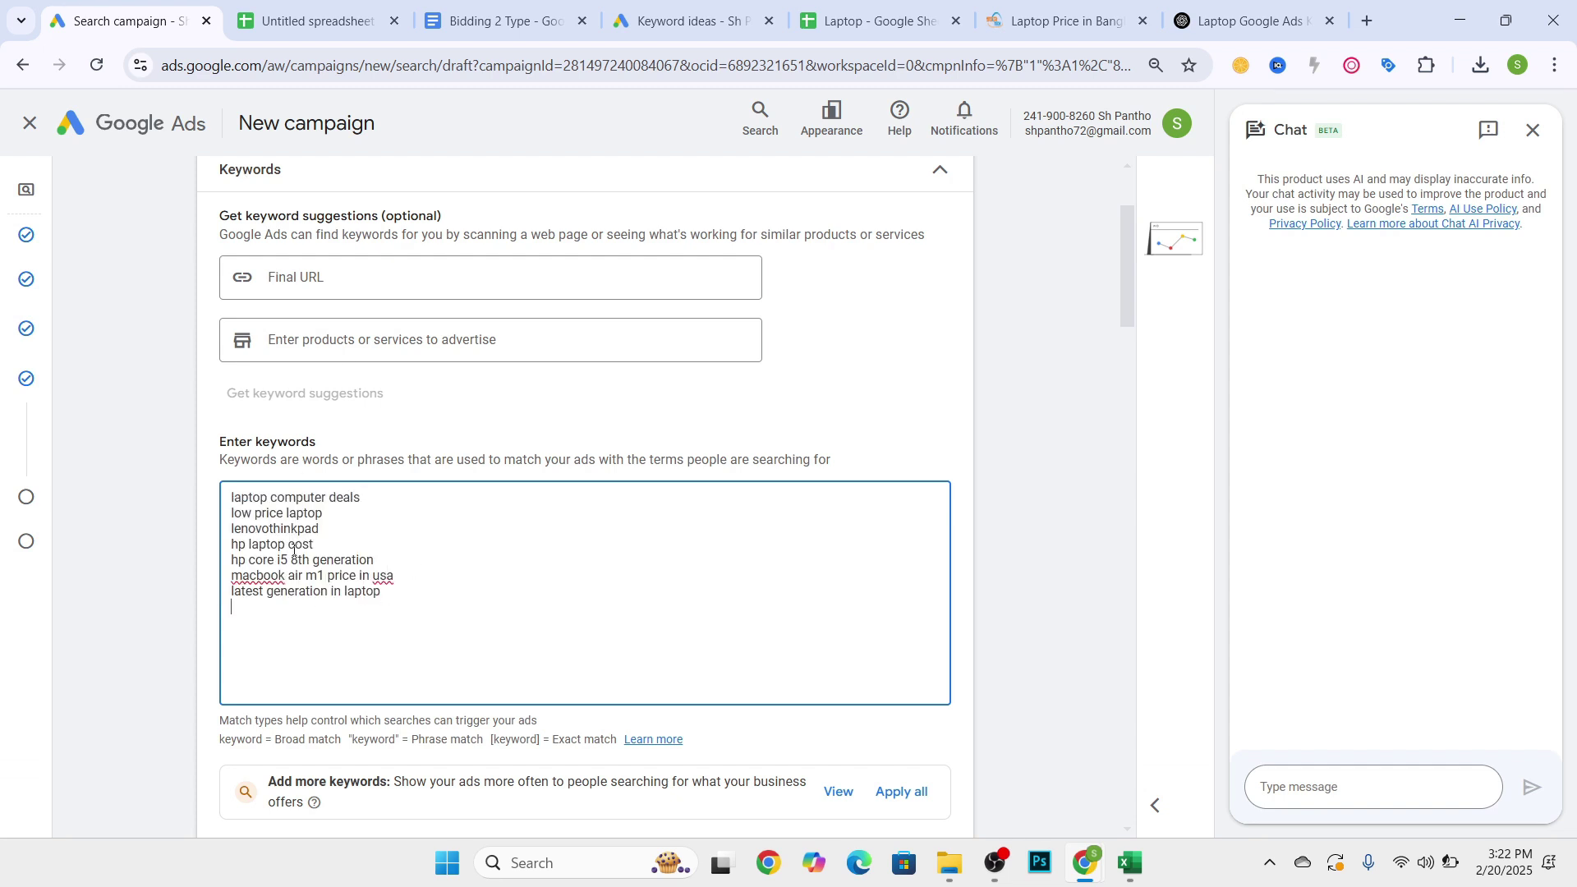
# - Copy the green phrase keywords B2:B5 from the Excel workbook and paste them below the broad keywords in the Google Ads campaign
pyautogui.hotkey('alt', 'Tab')
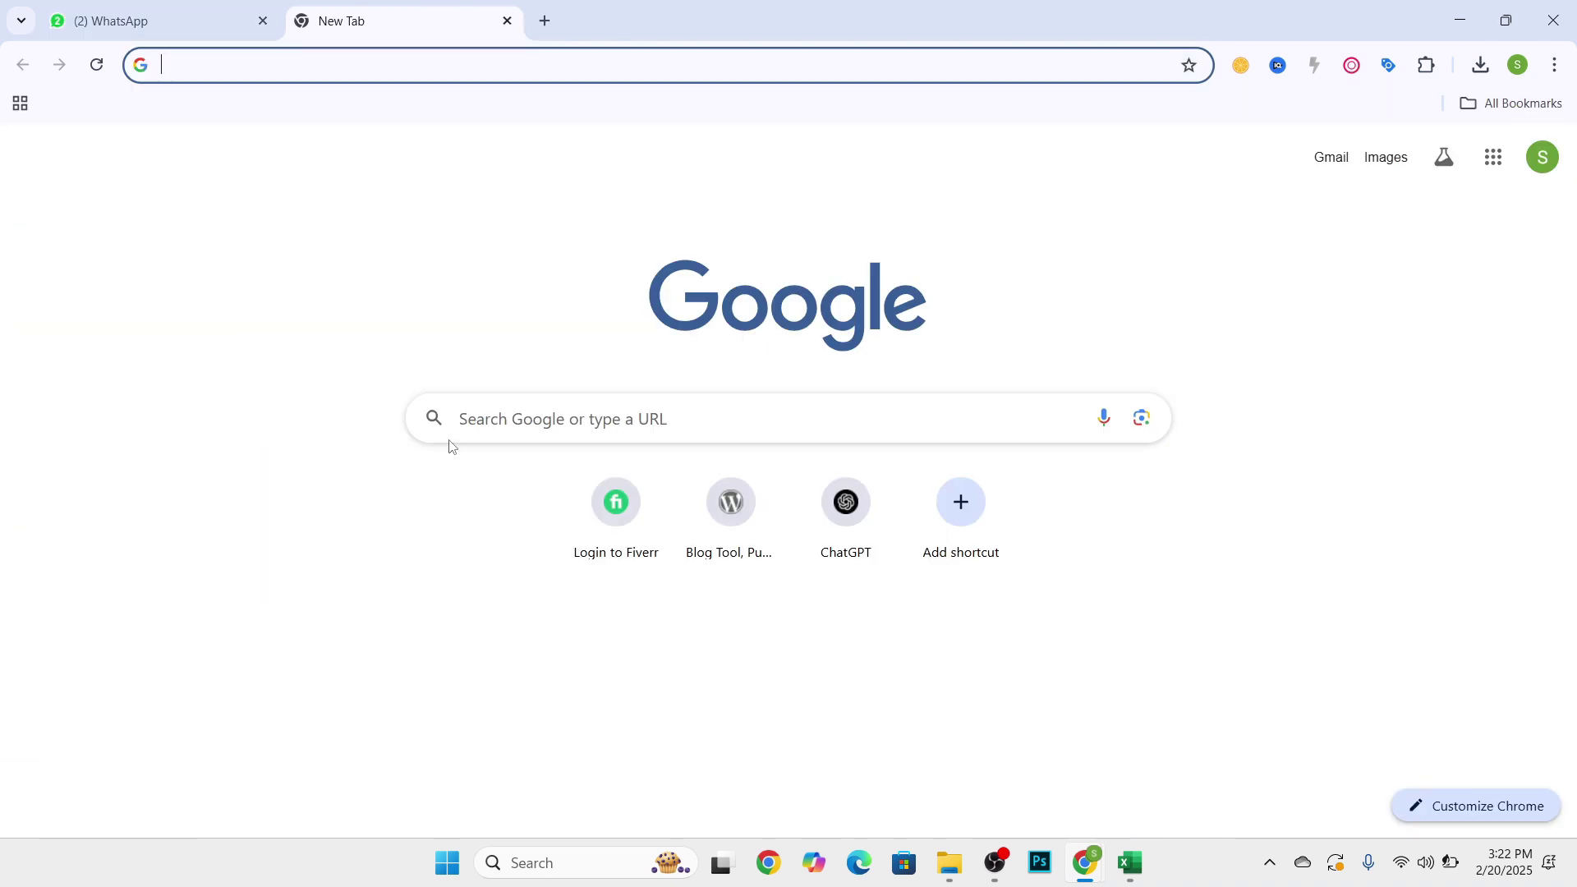
pyautogui.click(1131, 862)
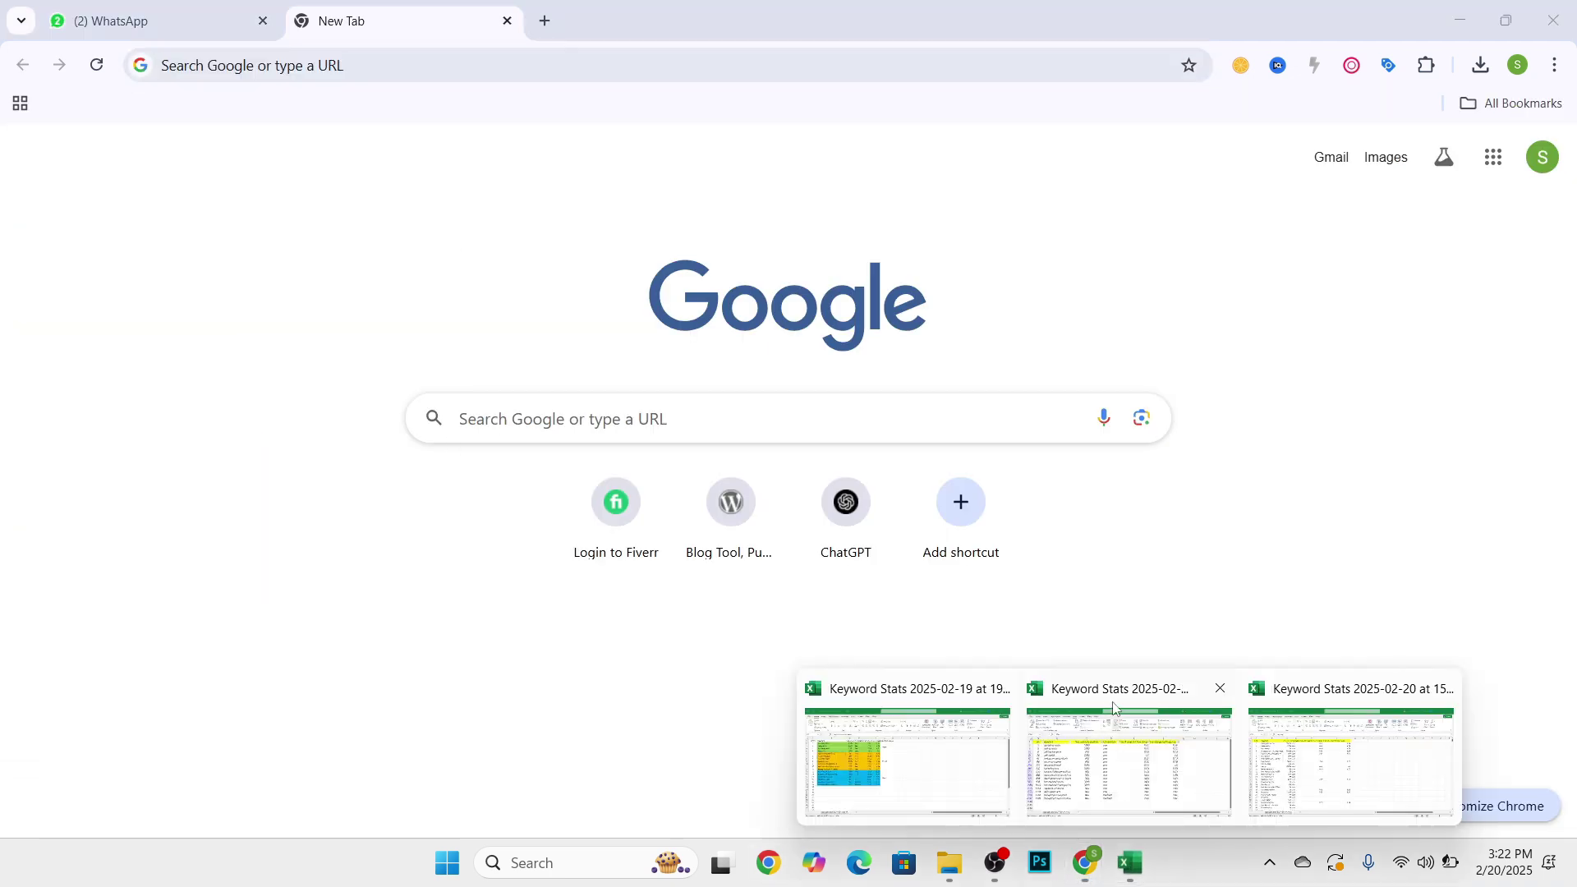
pyautogui.moveTo(1154, 762)
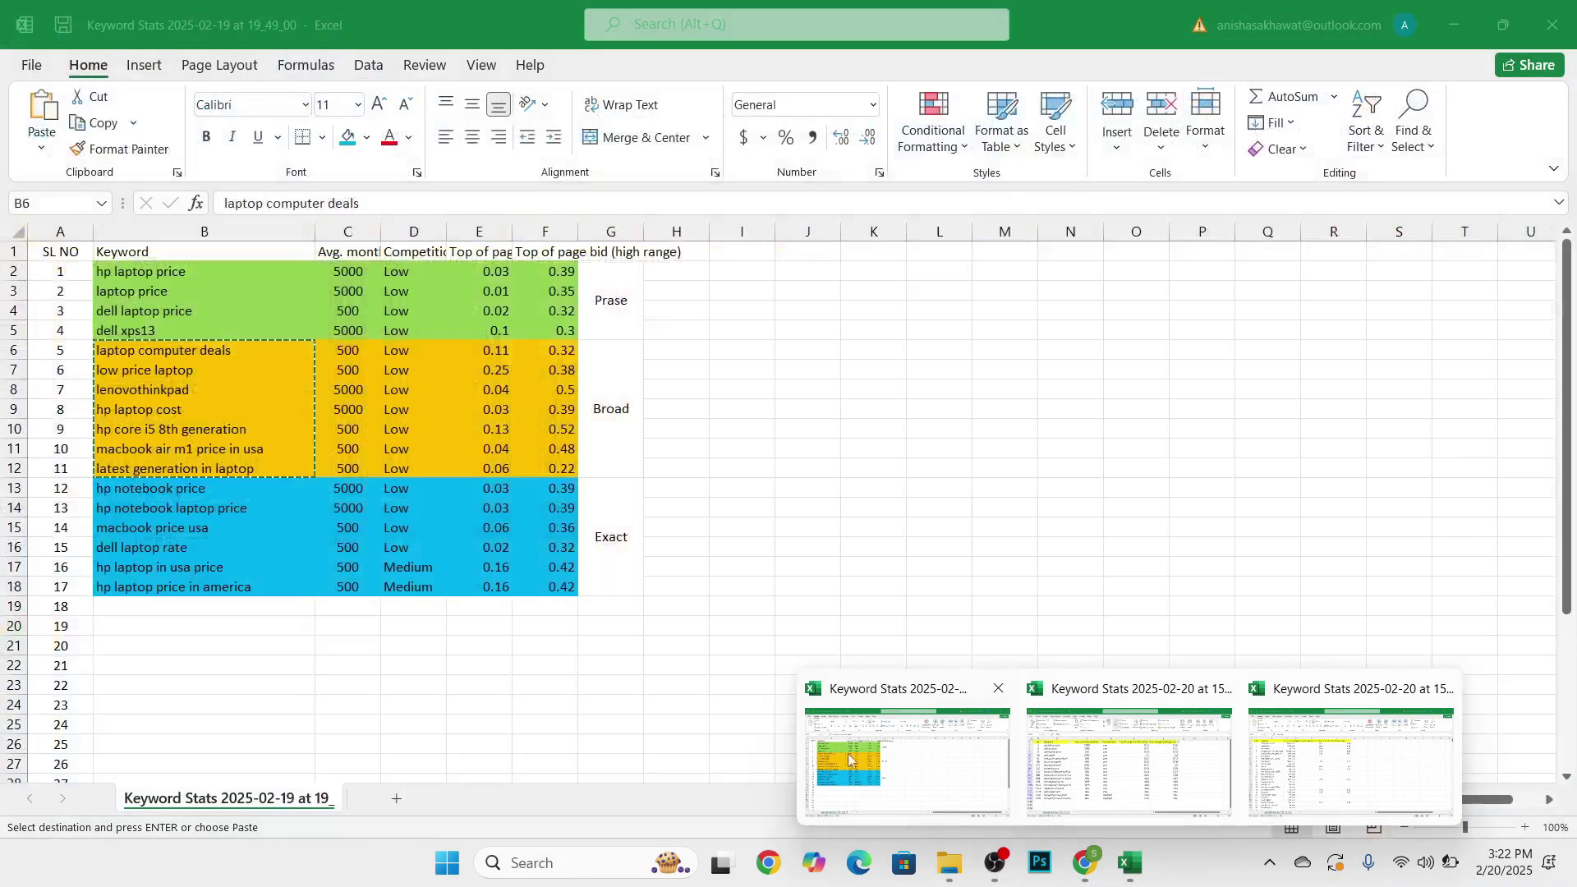
pyautogui.click(908, 760)
pyautogui.moveTo(208, 271); pyautogui.dragTo(204, 323)
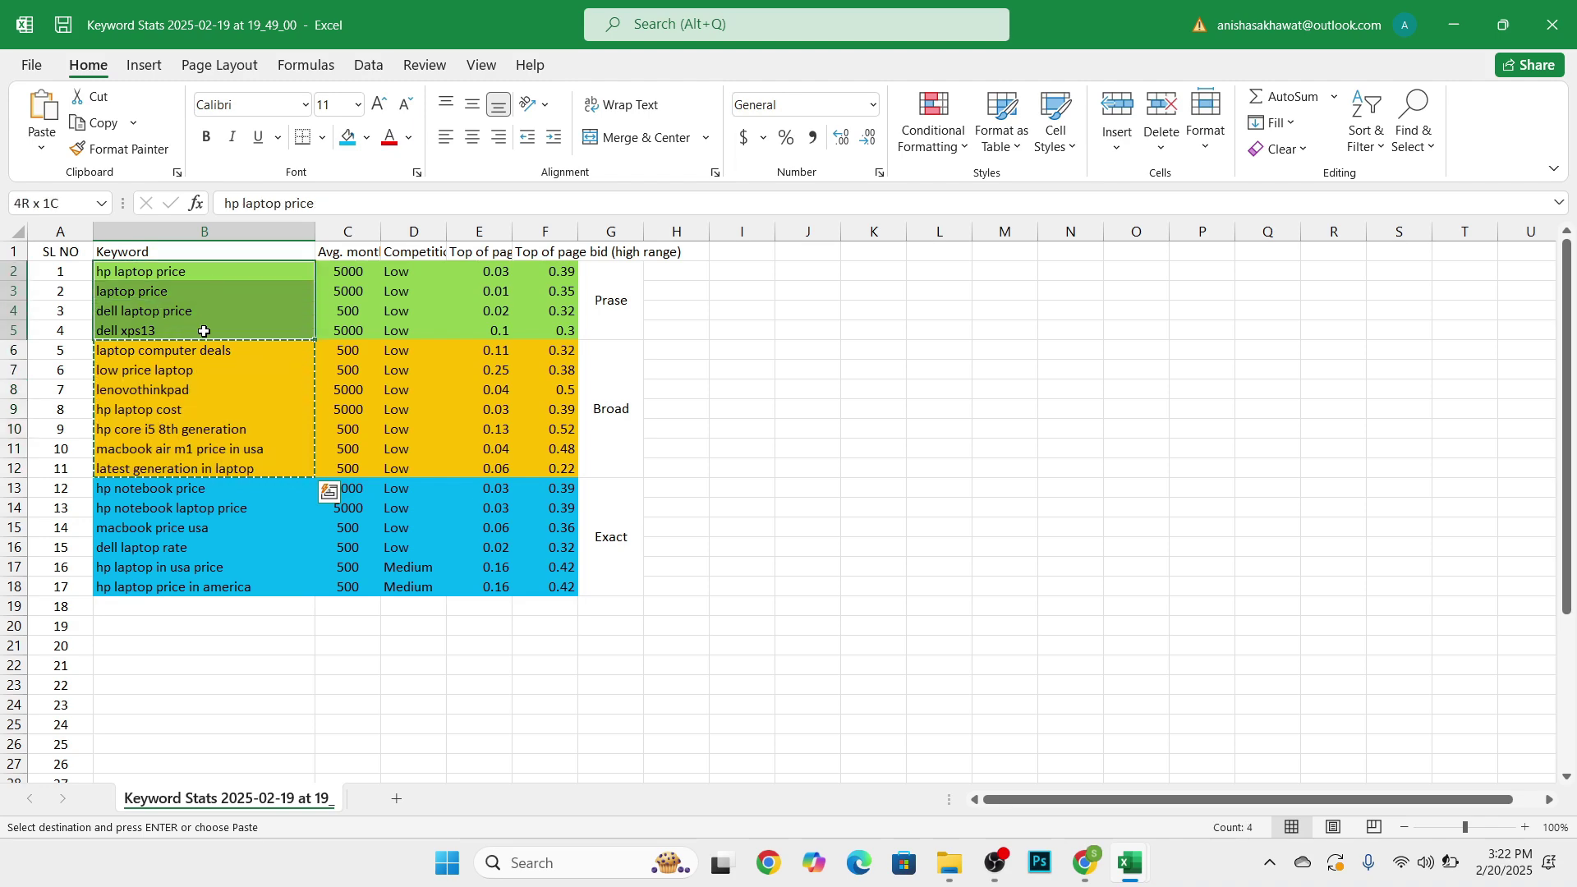
pyautogui.hotkey('ctrl', 'c')
pyautogui.hotkey('alt', 'Tab')
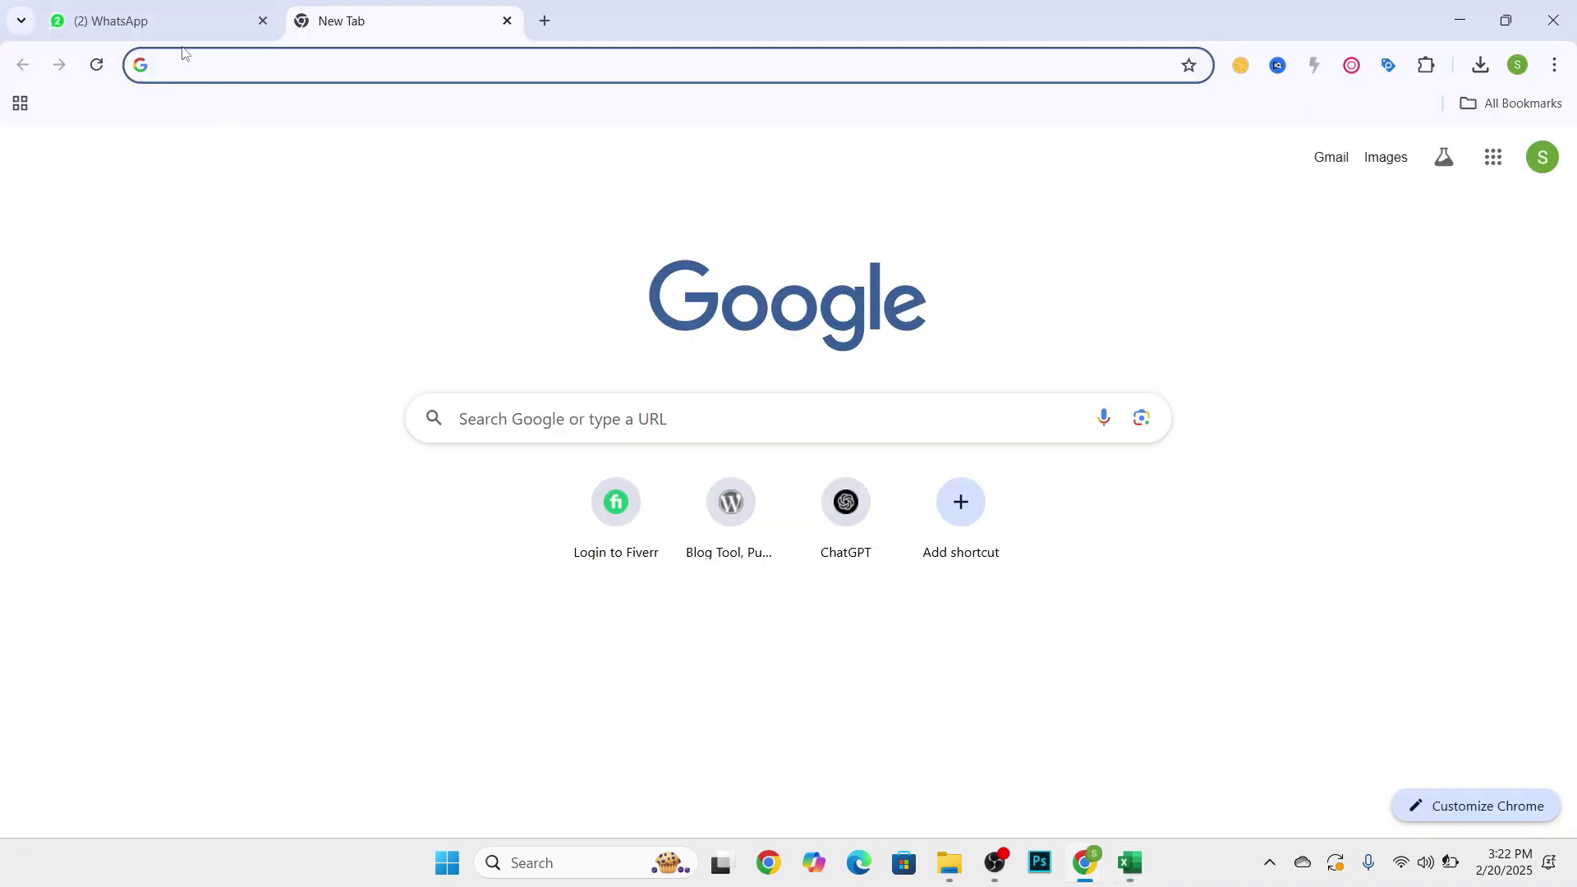
pyautogui.hotkey('alt', 'Tab')
pyautogui.press('Tab')
pyautogui.click(400, 553)
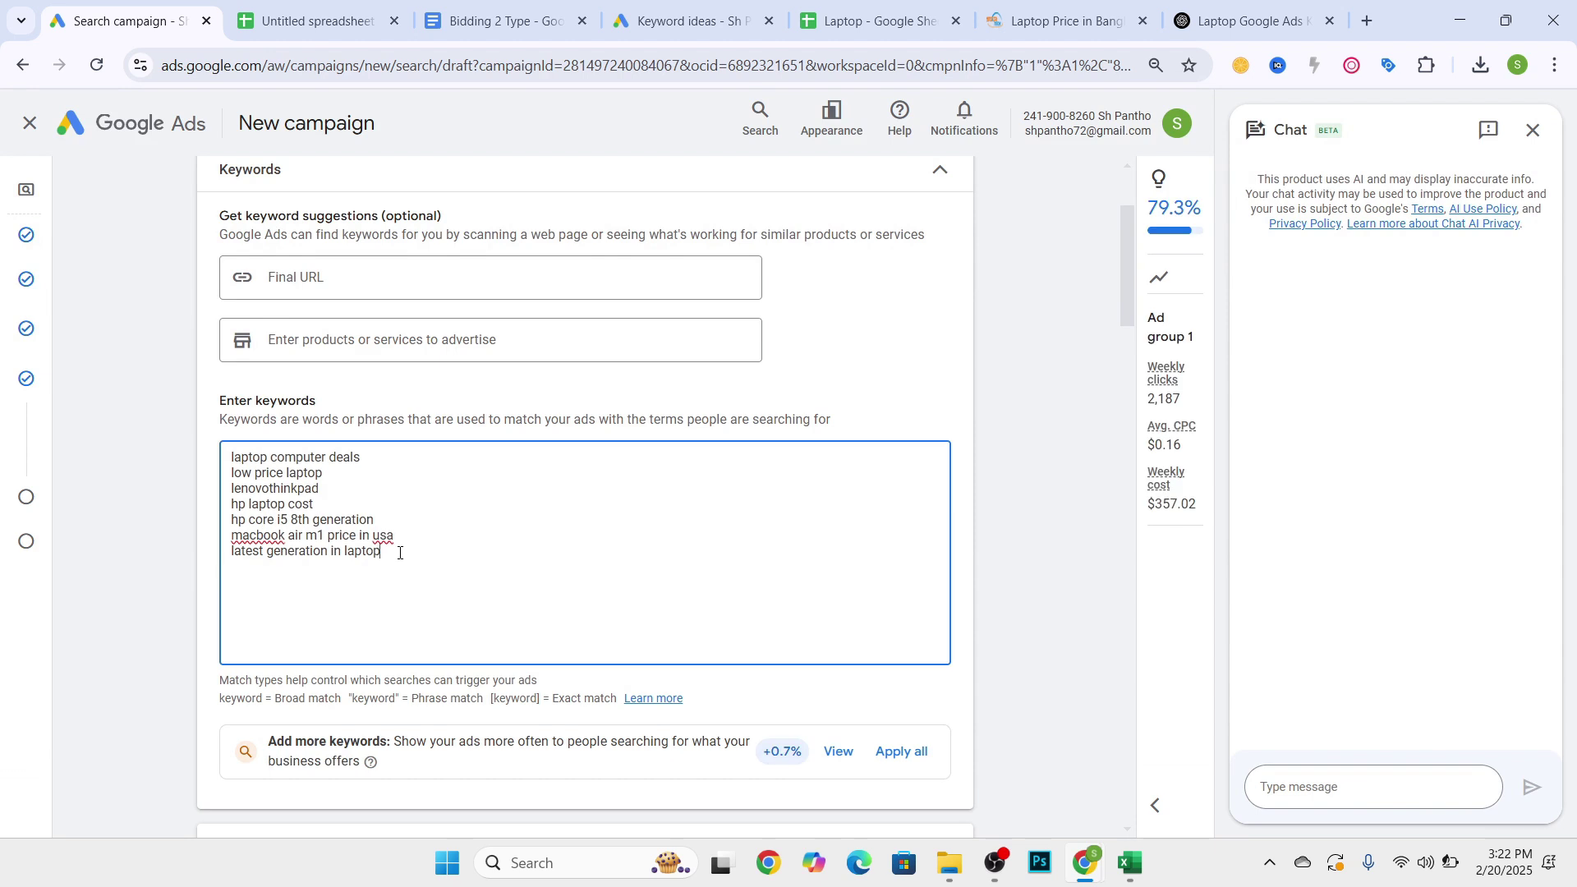
pyautogui.hotkey('ctrl', 'v')
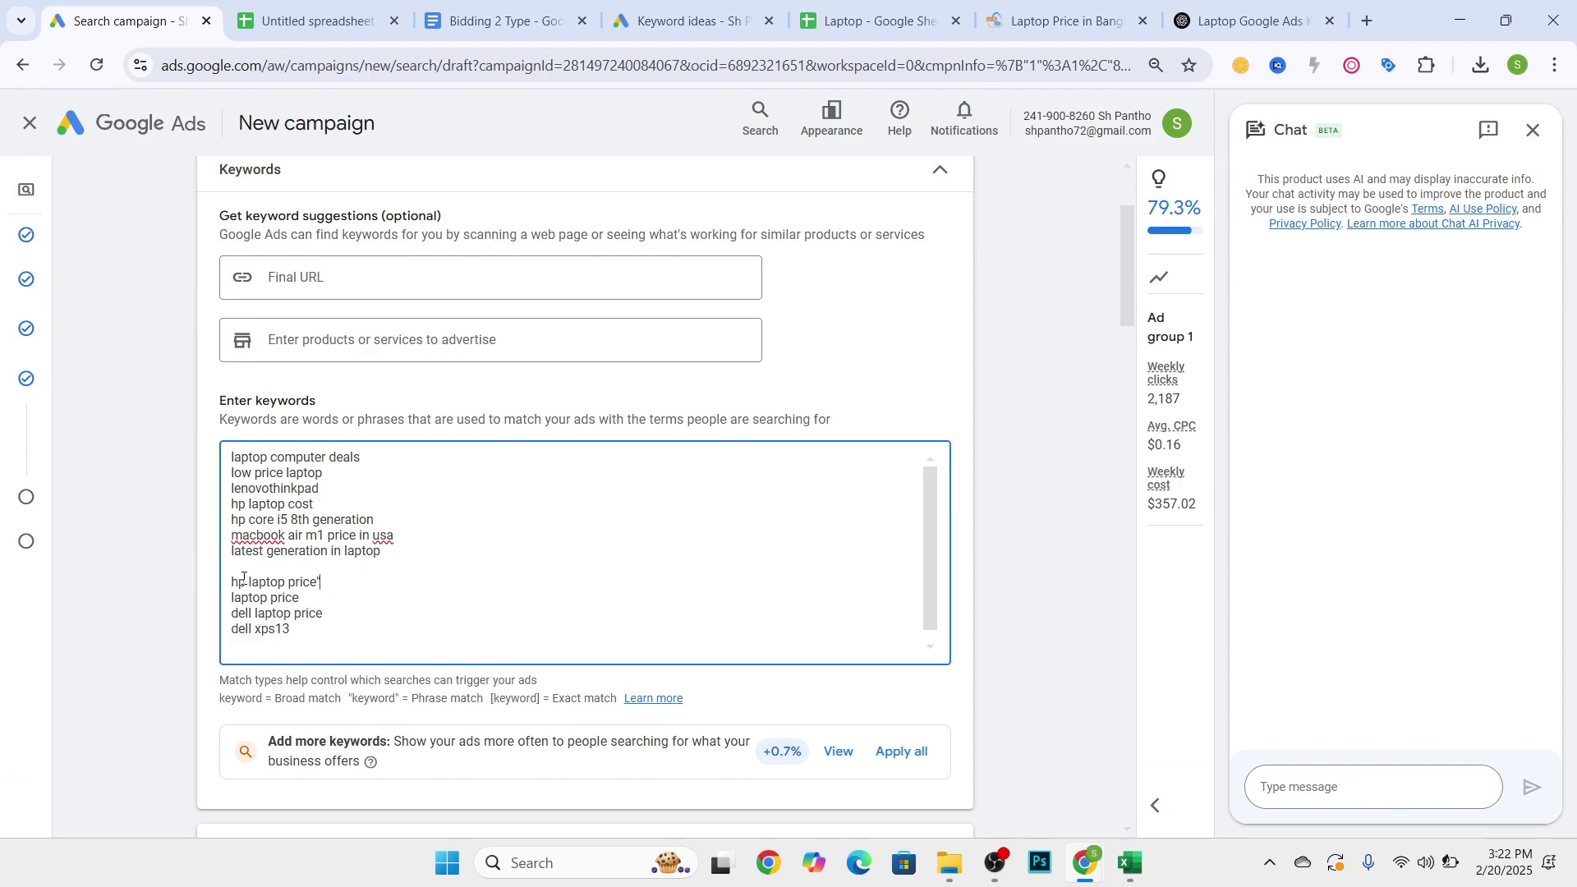
# - Add a quotation mark after "hp laptop price" and delete the pasted phrase keywords from the keyword box
pyautogui.write('"')
pyautogui.moveTo(310, 637); pyautogui.dragTo(212, 592)
pyautogui.press('BackSpace')
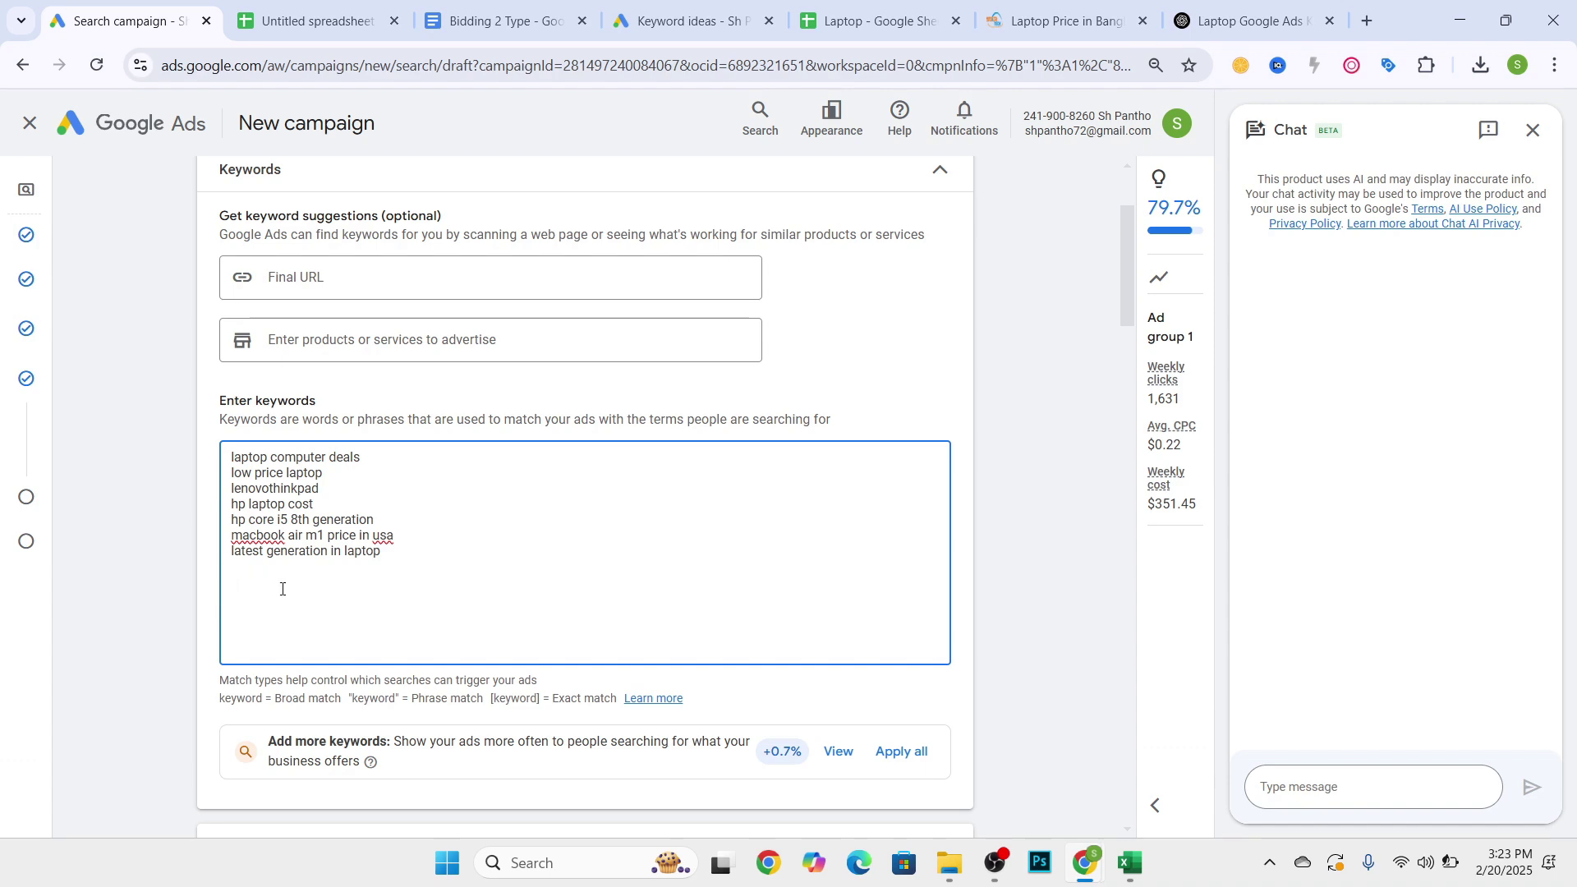
# - Search Google for "keyword match type tool" in a new browser tab
pyautogui.doubleClick(1394, 23)
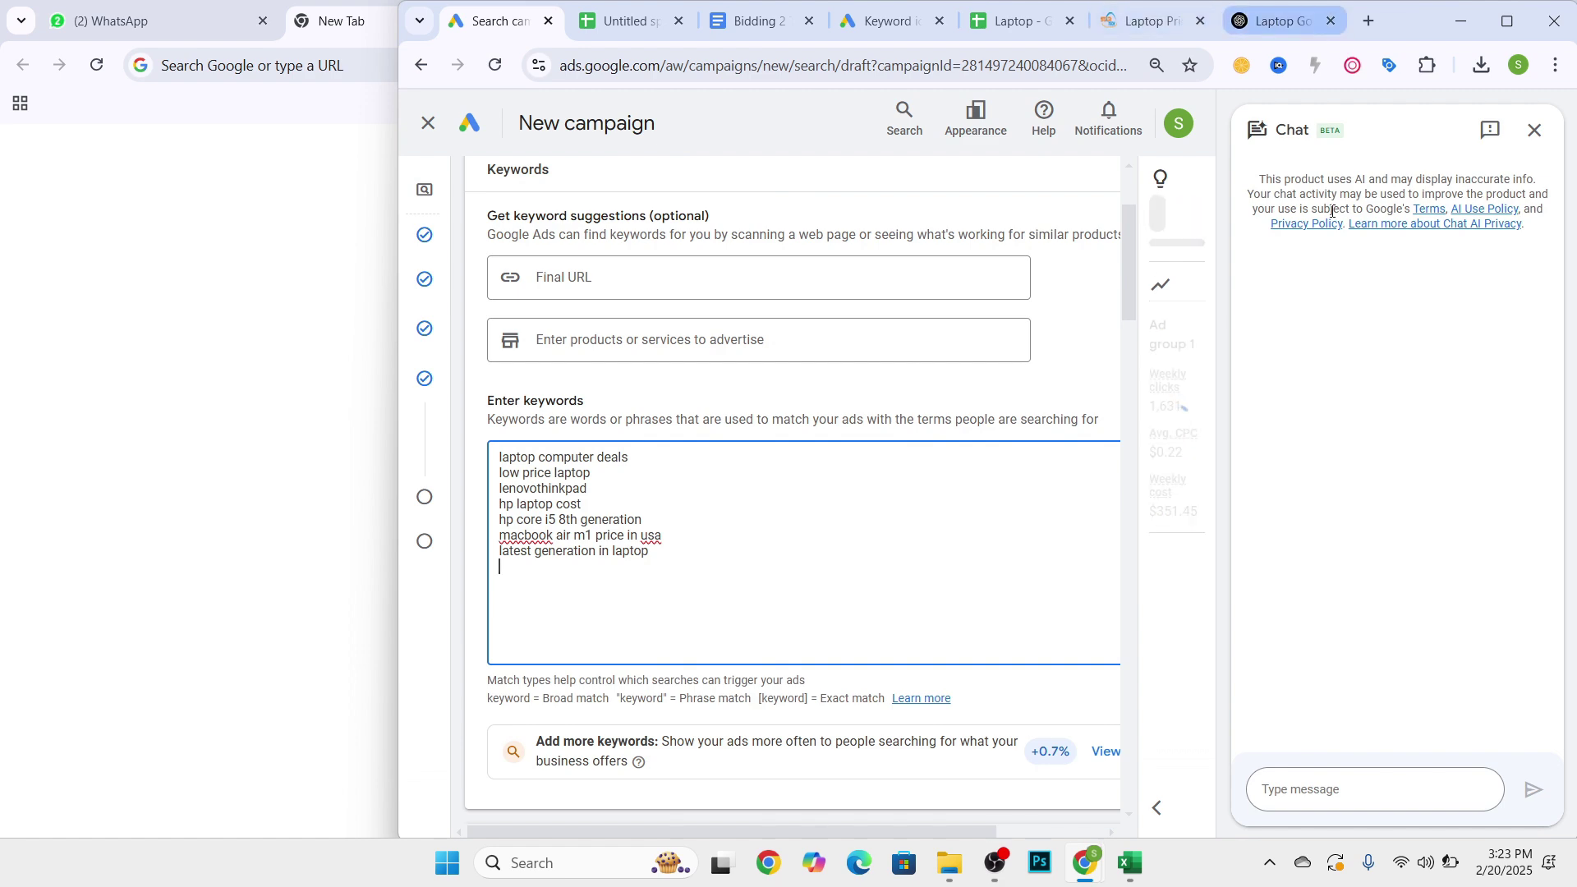
pyautogui.click(1508, 20)
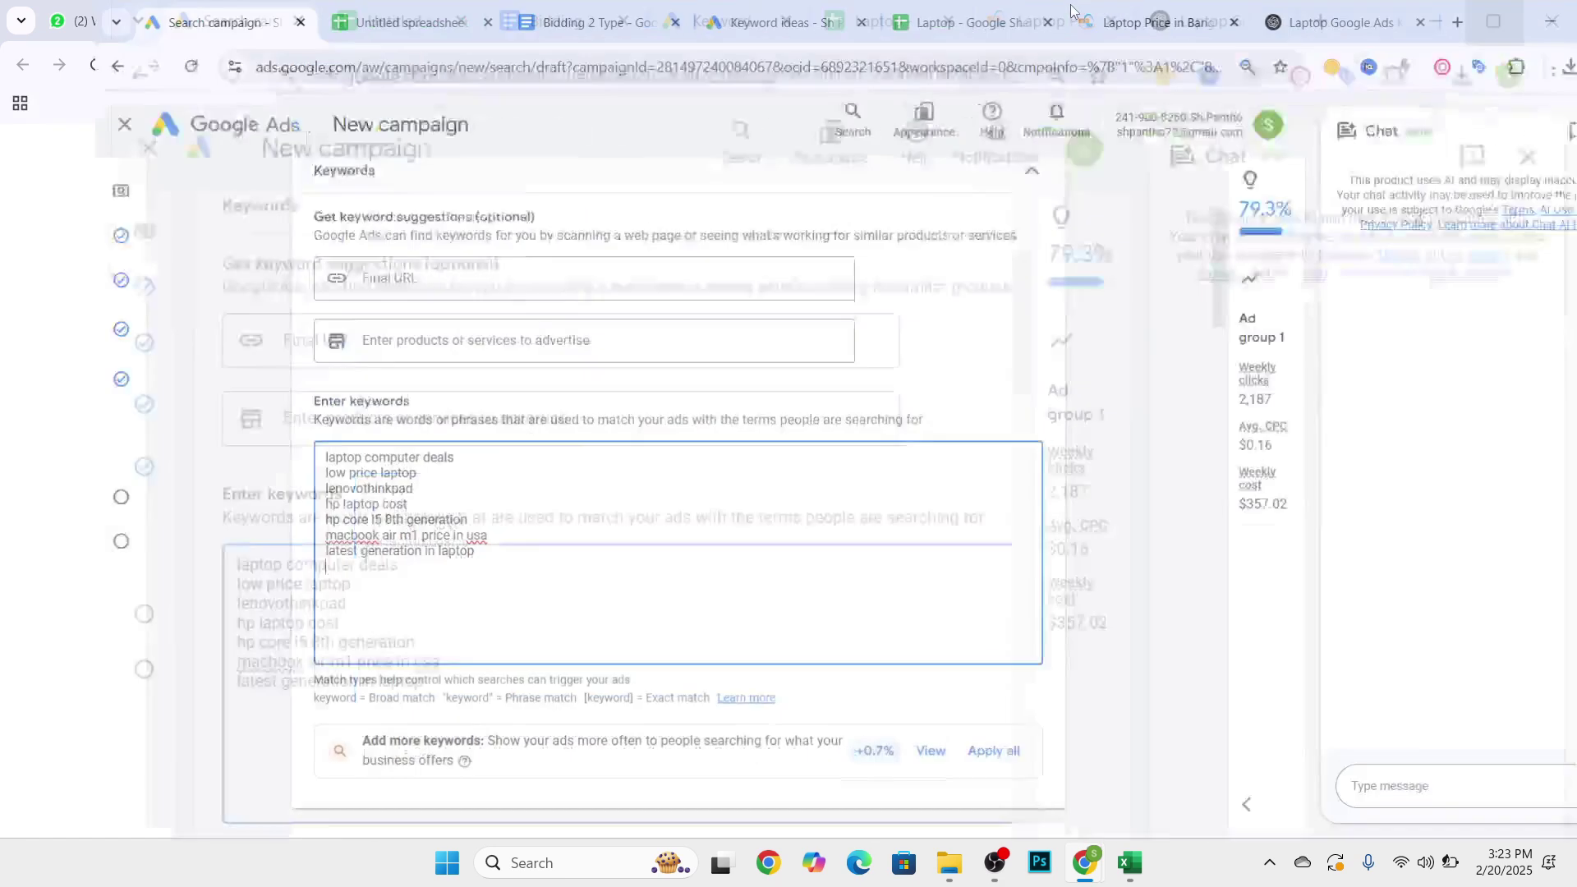
pyautogui.click(1366, 20)
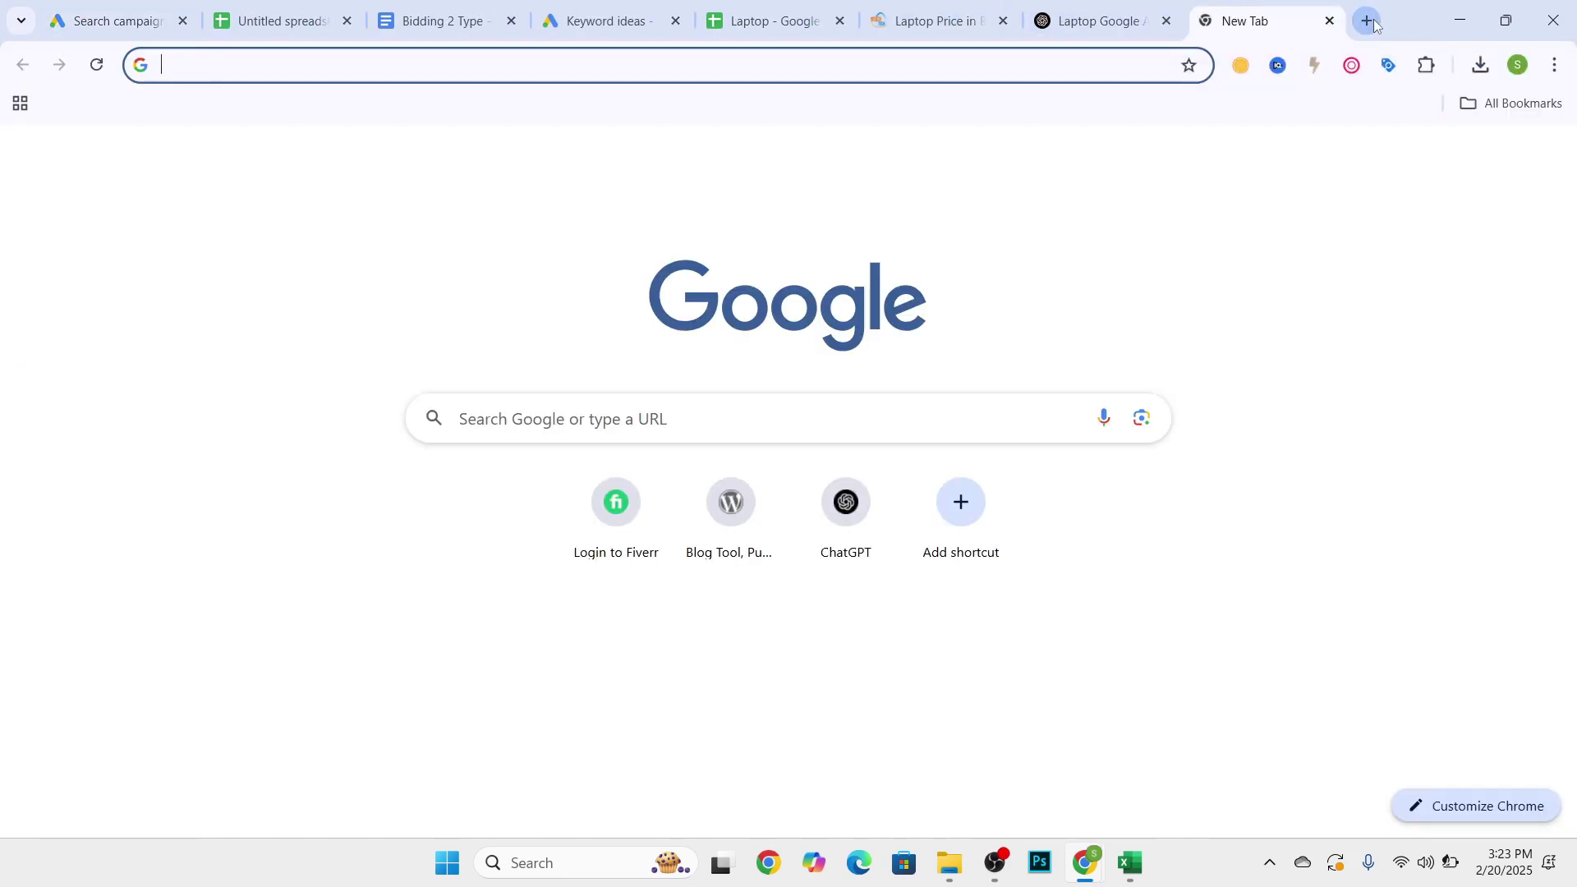
pyautogui.write('Ky')
pyautogui.write('ey')
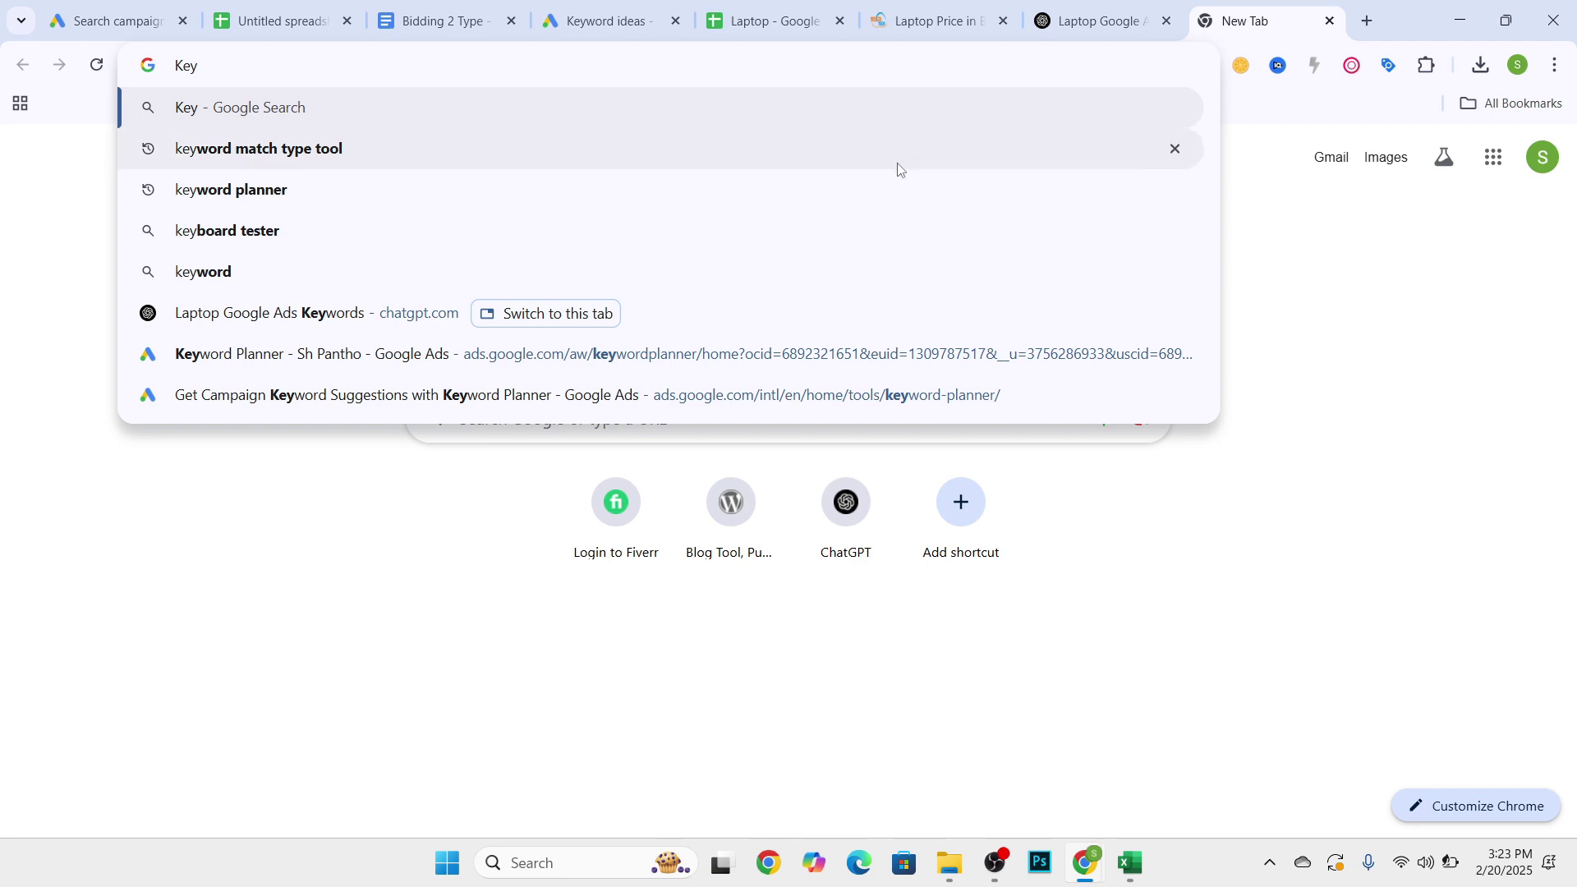
pyautogui.click(879, 146)
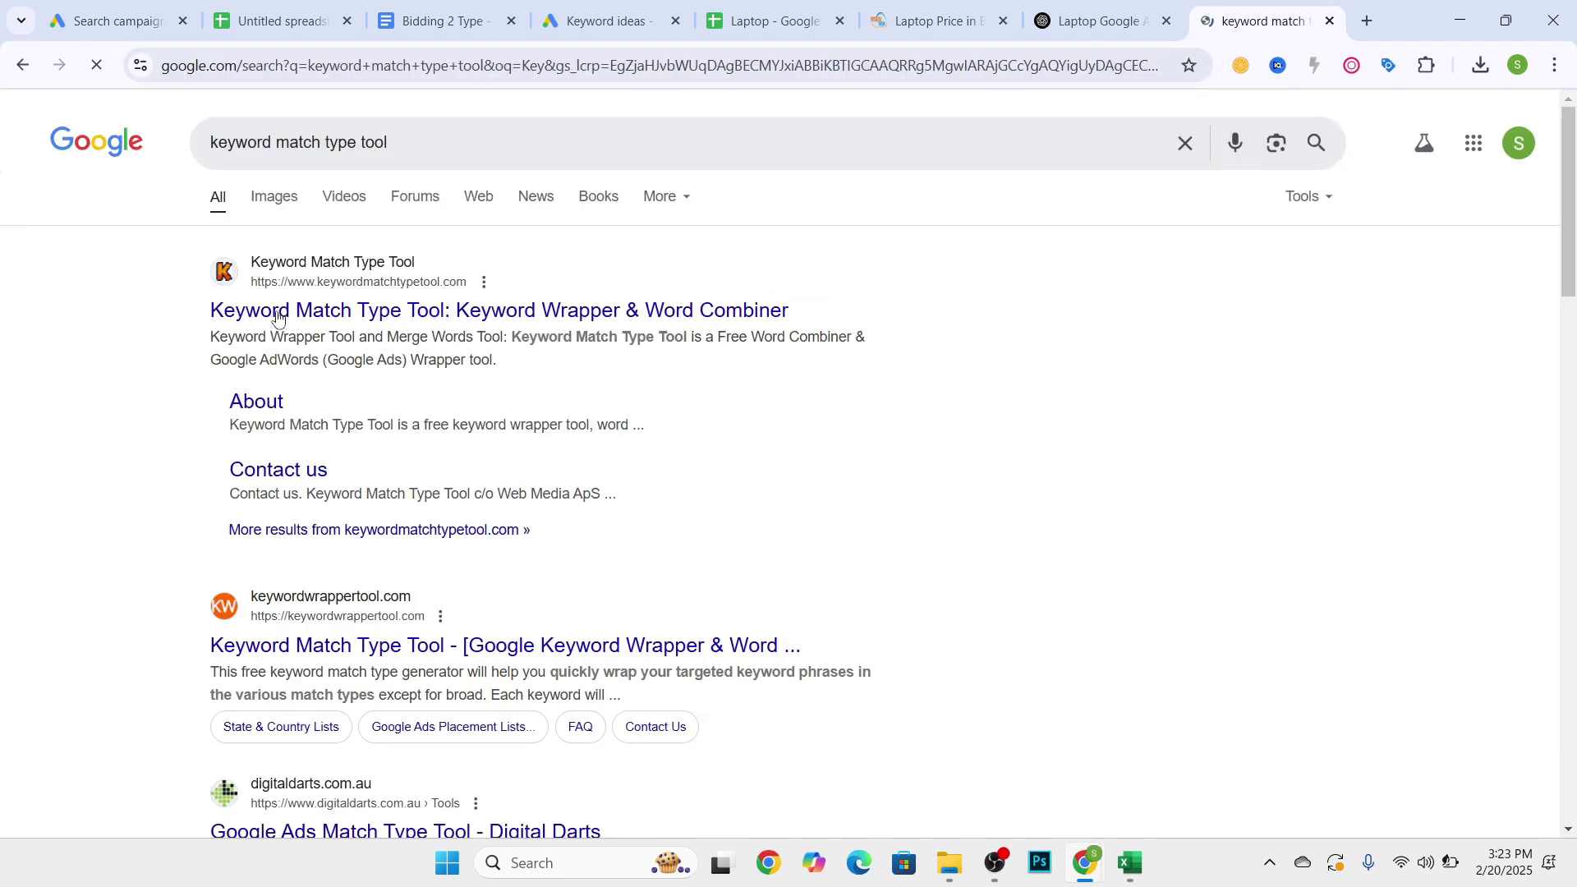
# - Open the keywordmatchtypetool.com site from the search results
pyautogui.scroll(-5, 339, 649)
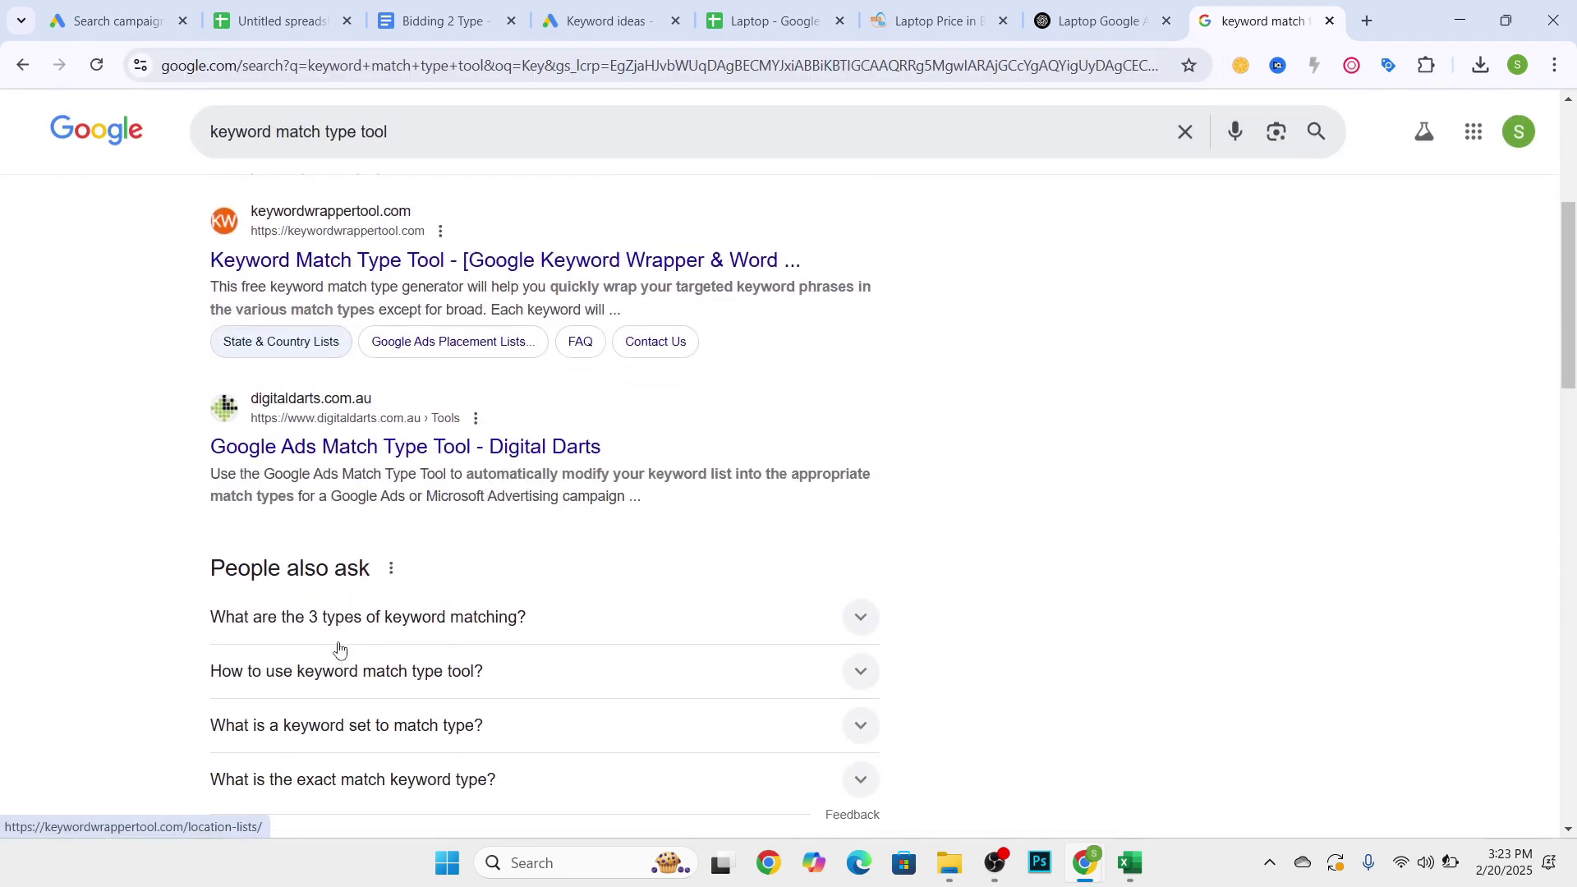
pyautogui.scroll(4, 339, 649)
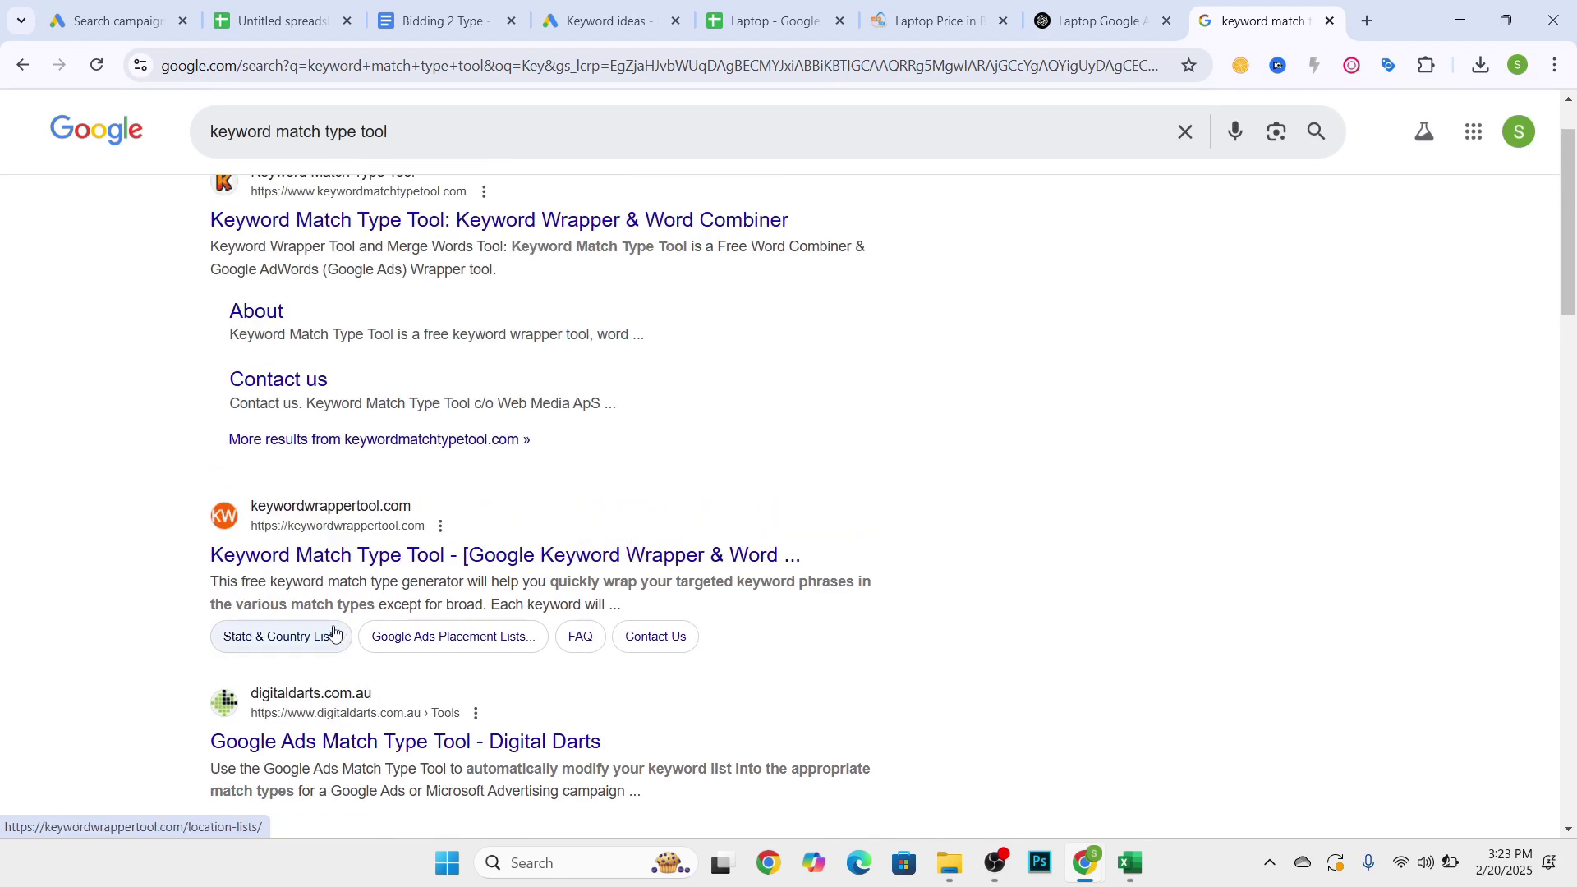
pyautogui.scroll(1, 338, 637)
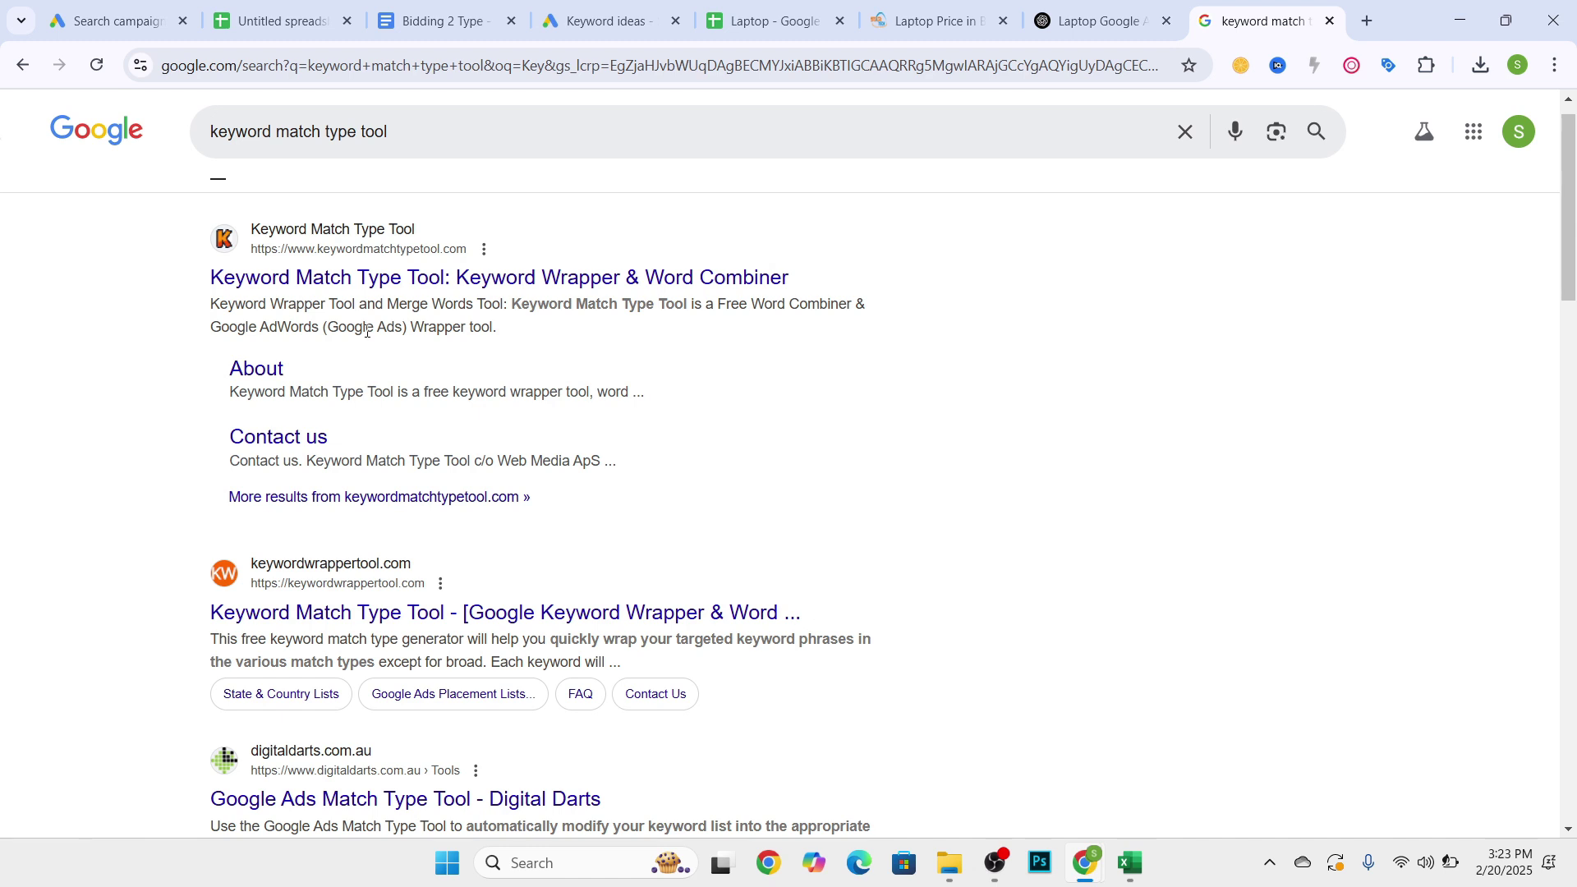
pyautogui.click(305, 282)
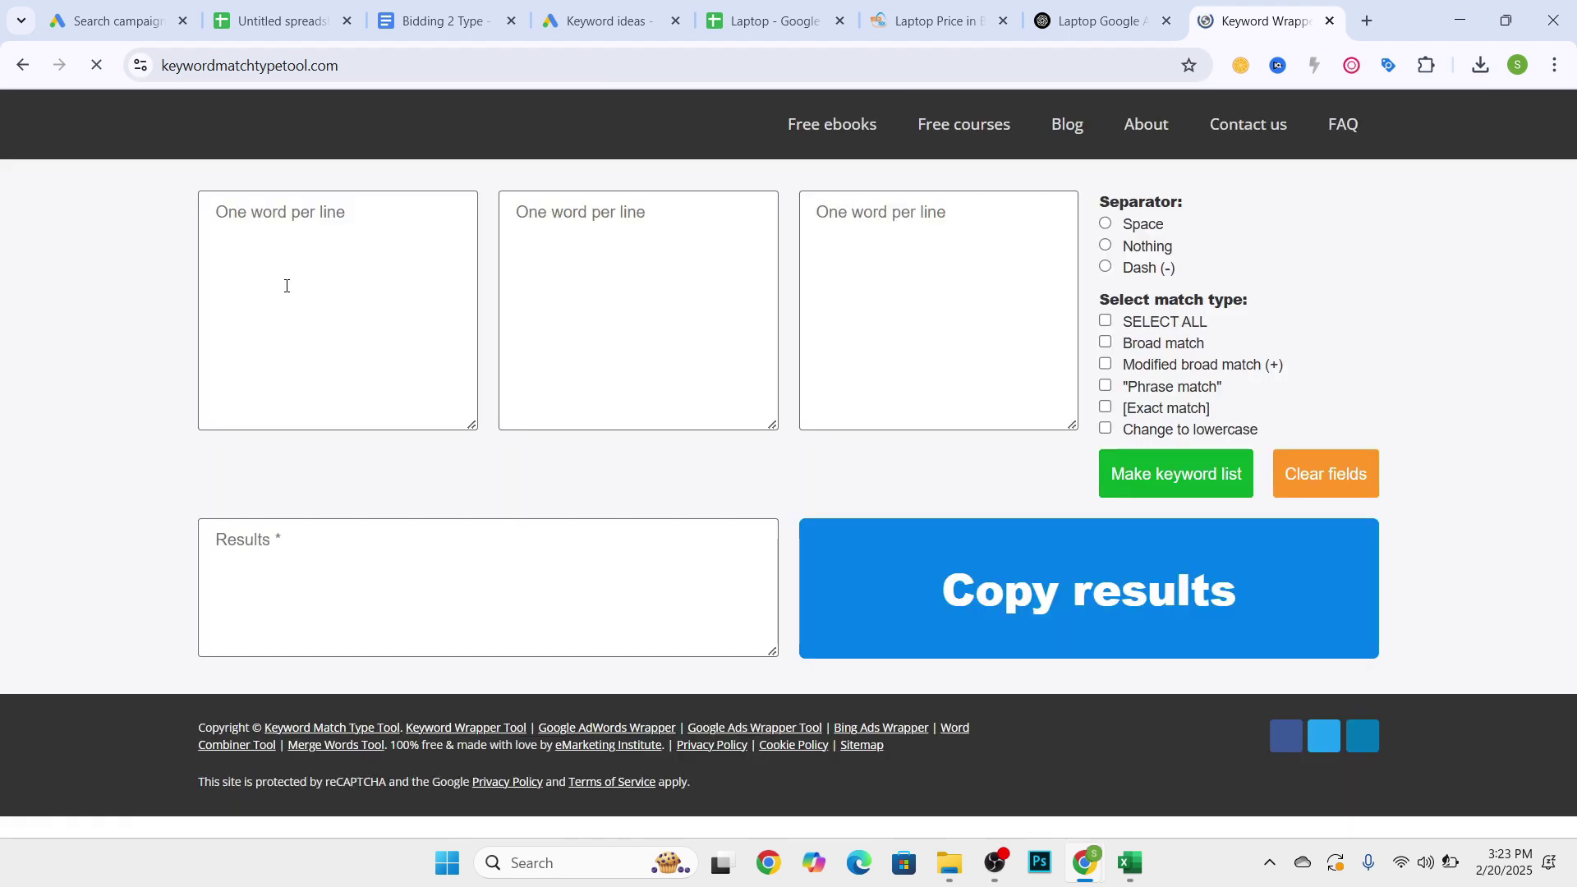
# - Paste the four copied laptop keywords into the first word list and generate their "Phrase match" keyword list
pyautogui.click(273, 243)
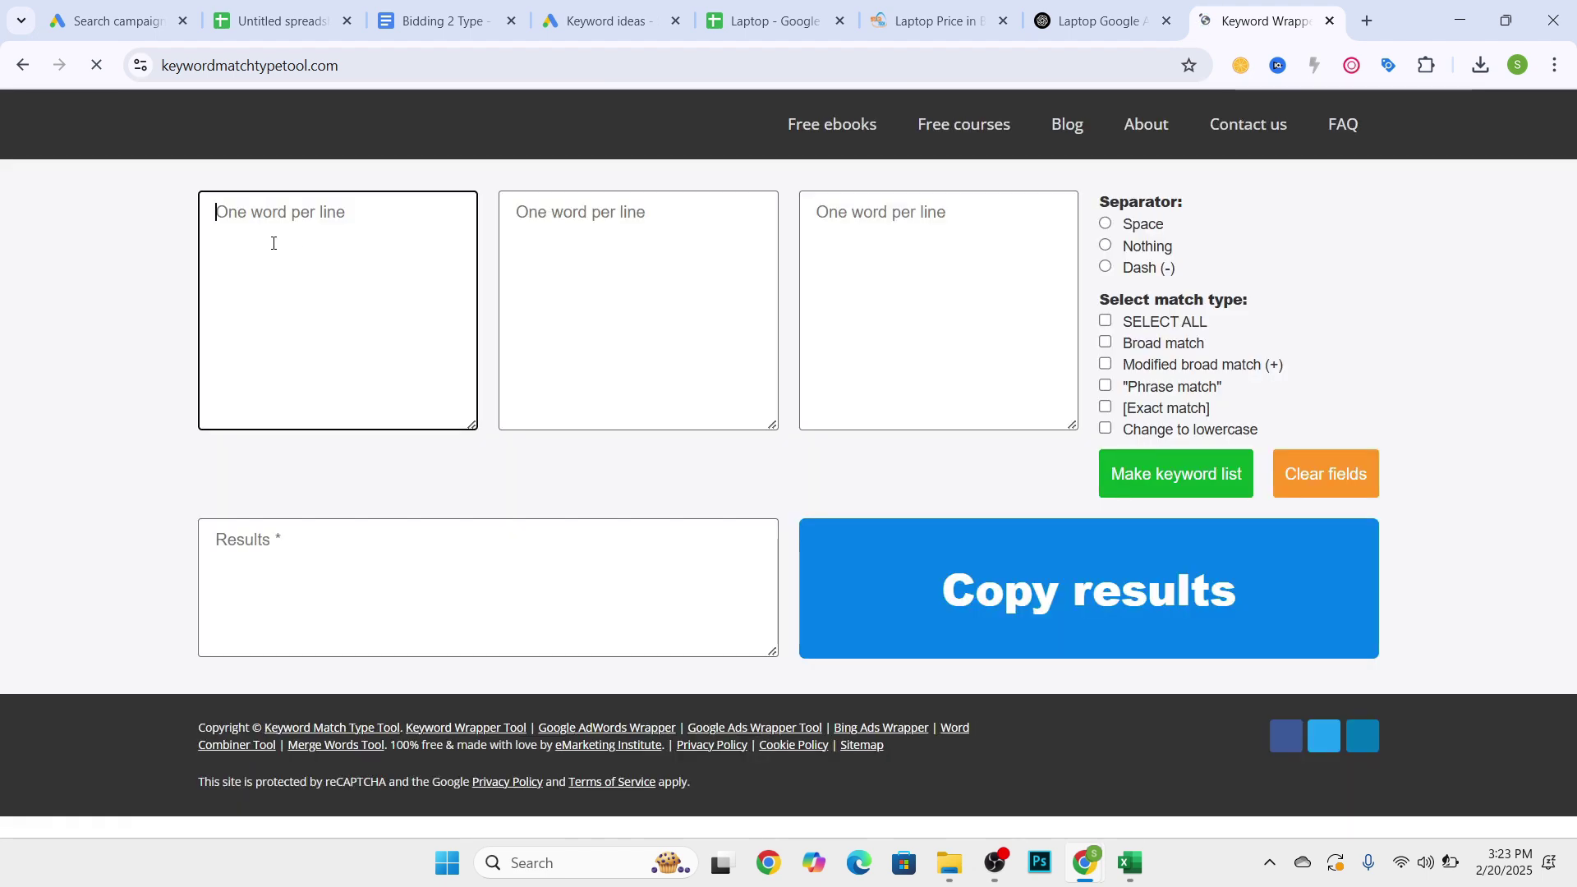
pyautogui.hotkey('ctrl', 'v')
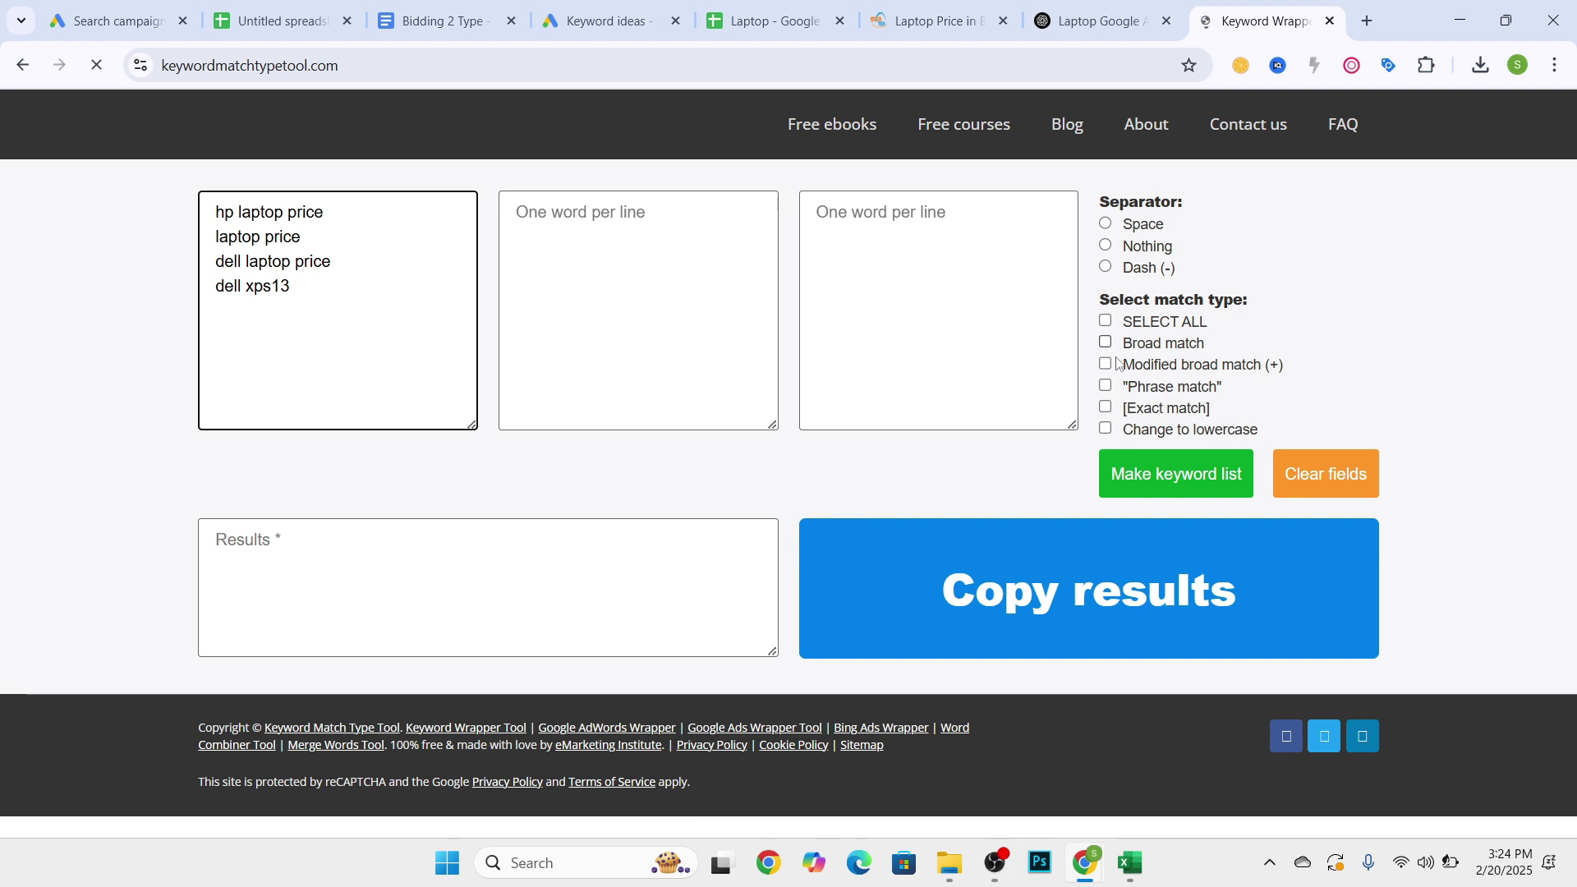
pyautogui.click(1105, 386)
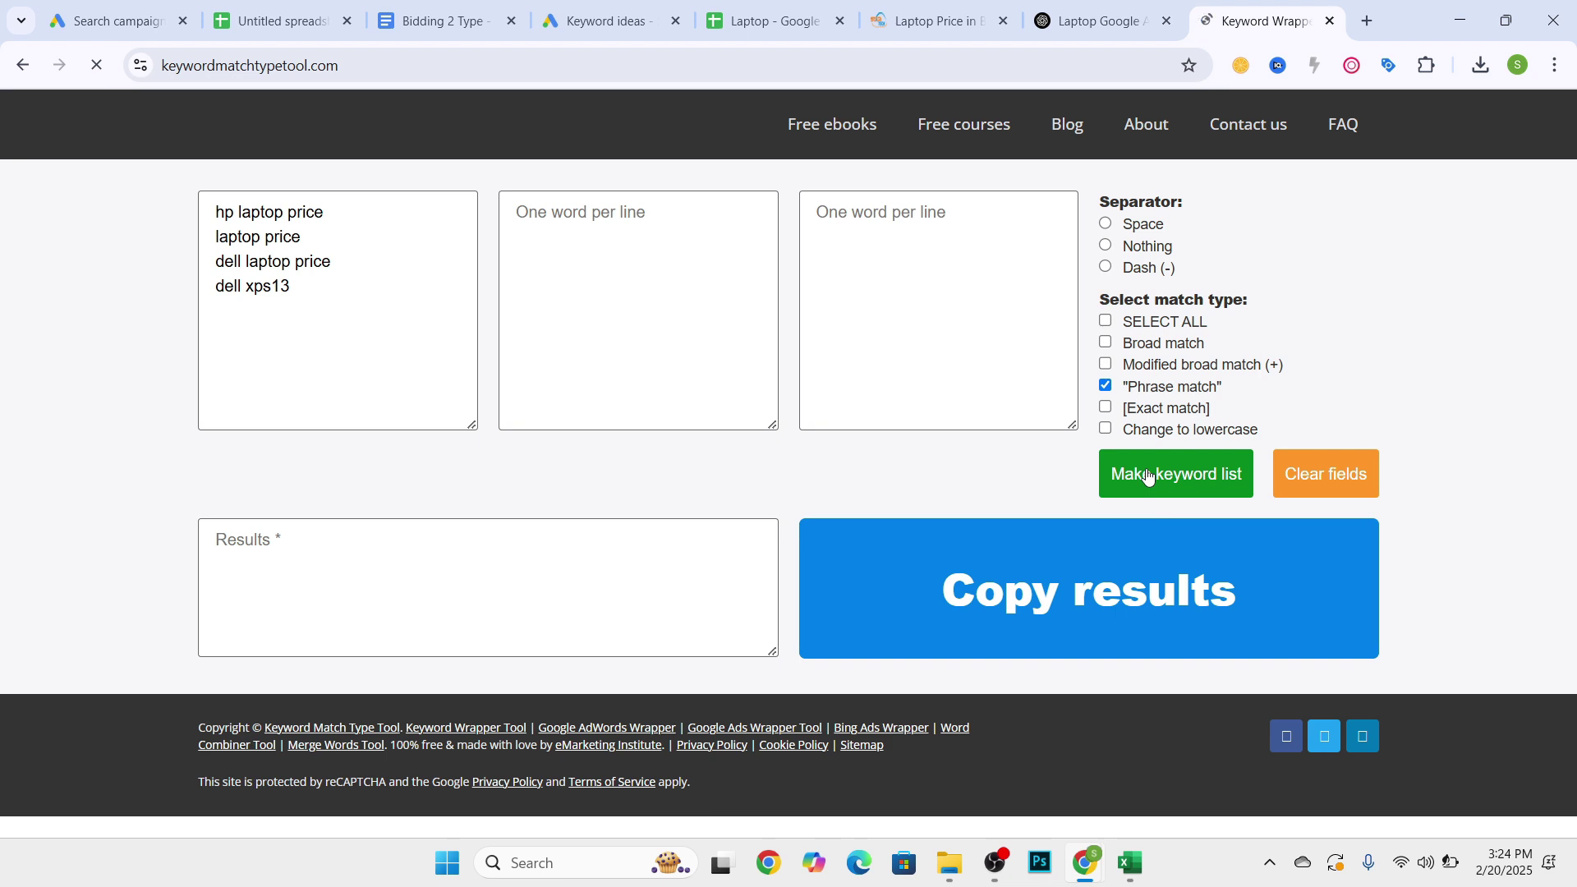
pyautogui.click(356, 300)
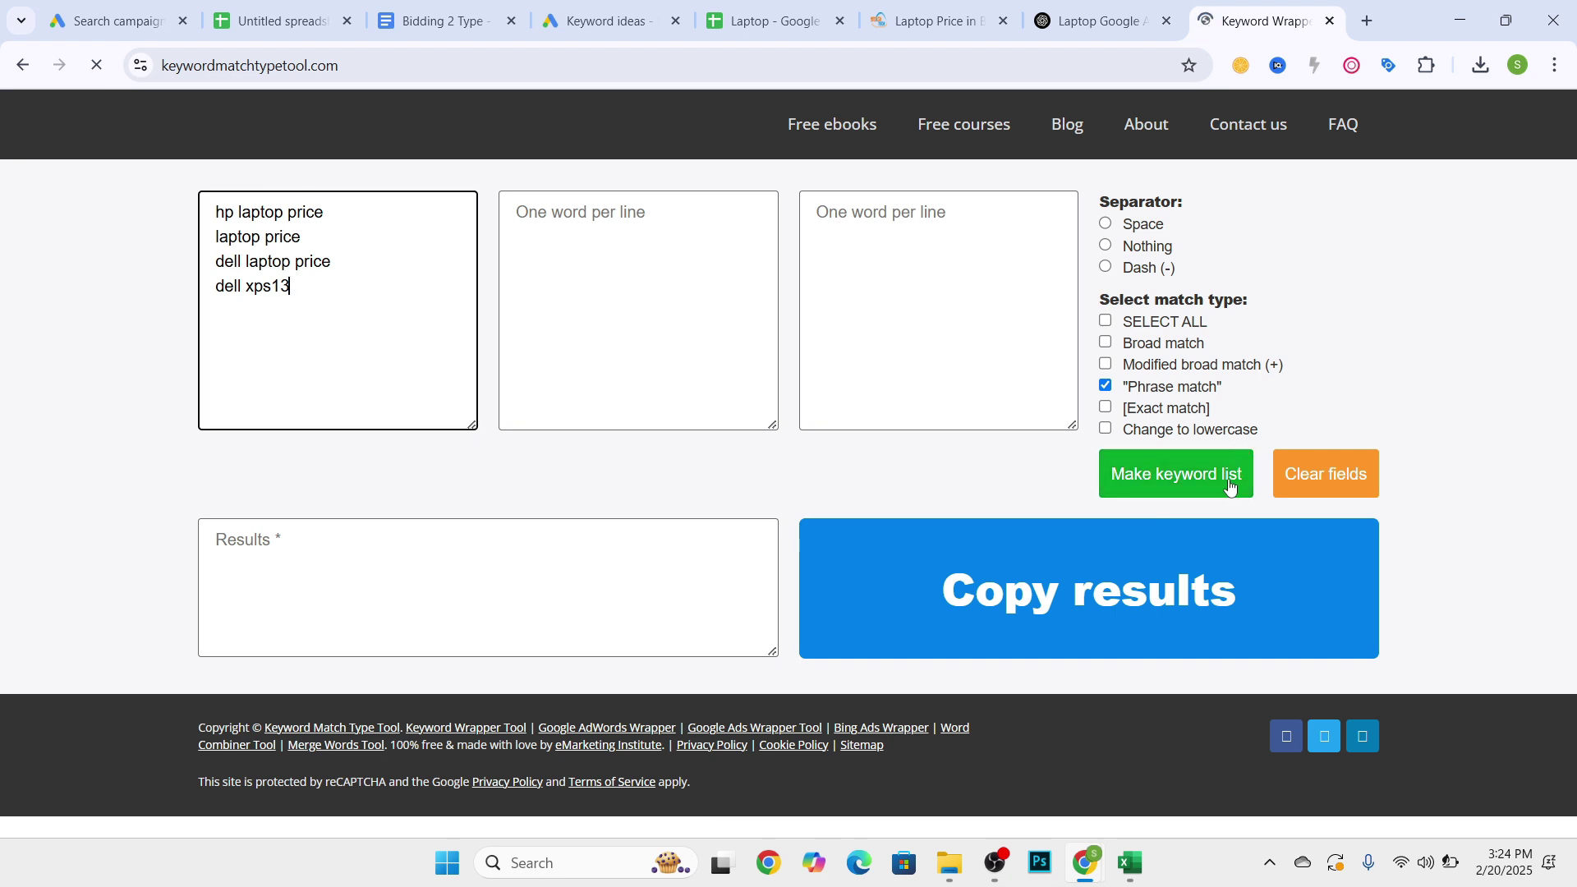
pyautogui.click(1175, 482)
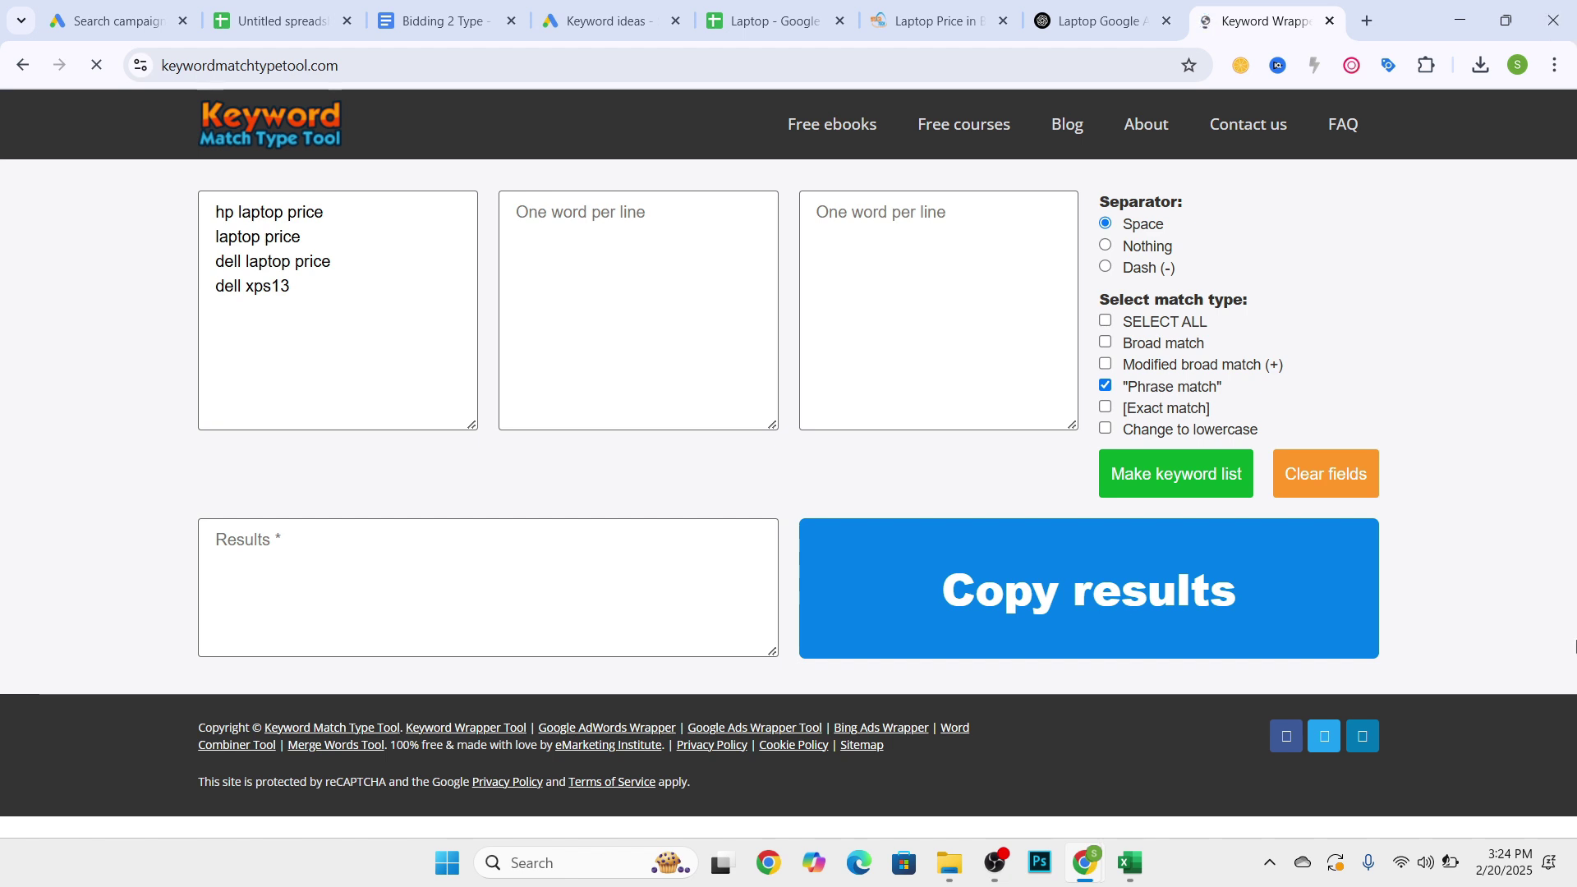
pyautogui.click(1405, 858)
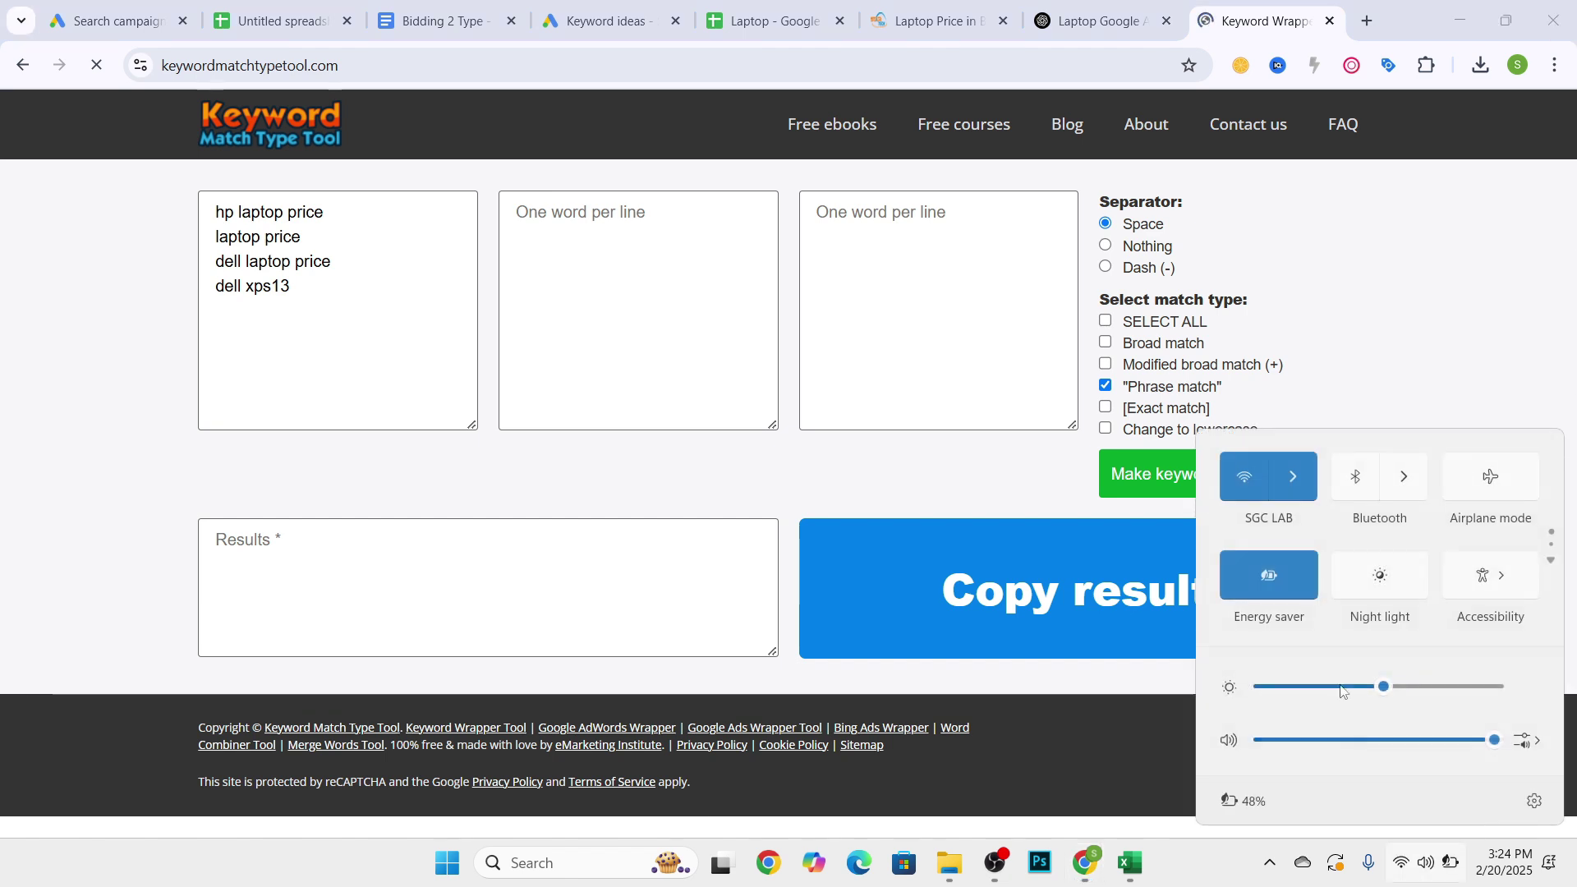
pyautogui.click(530, 387)
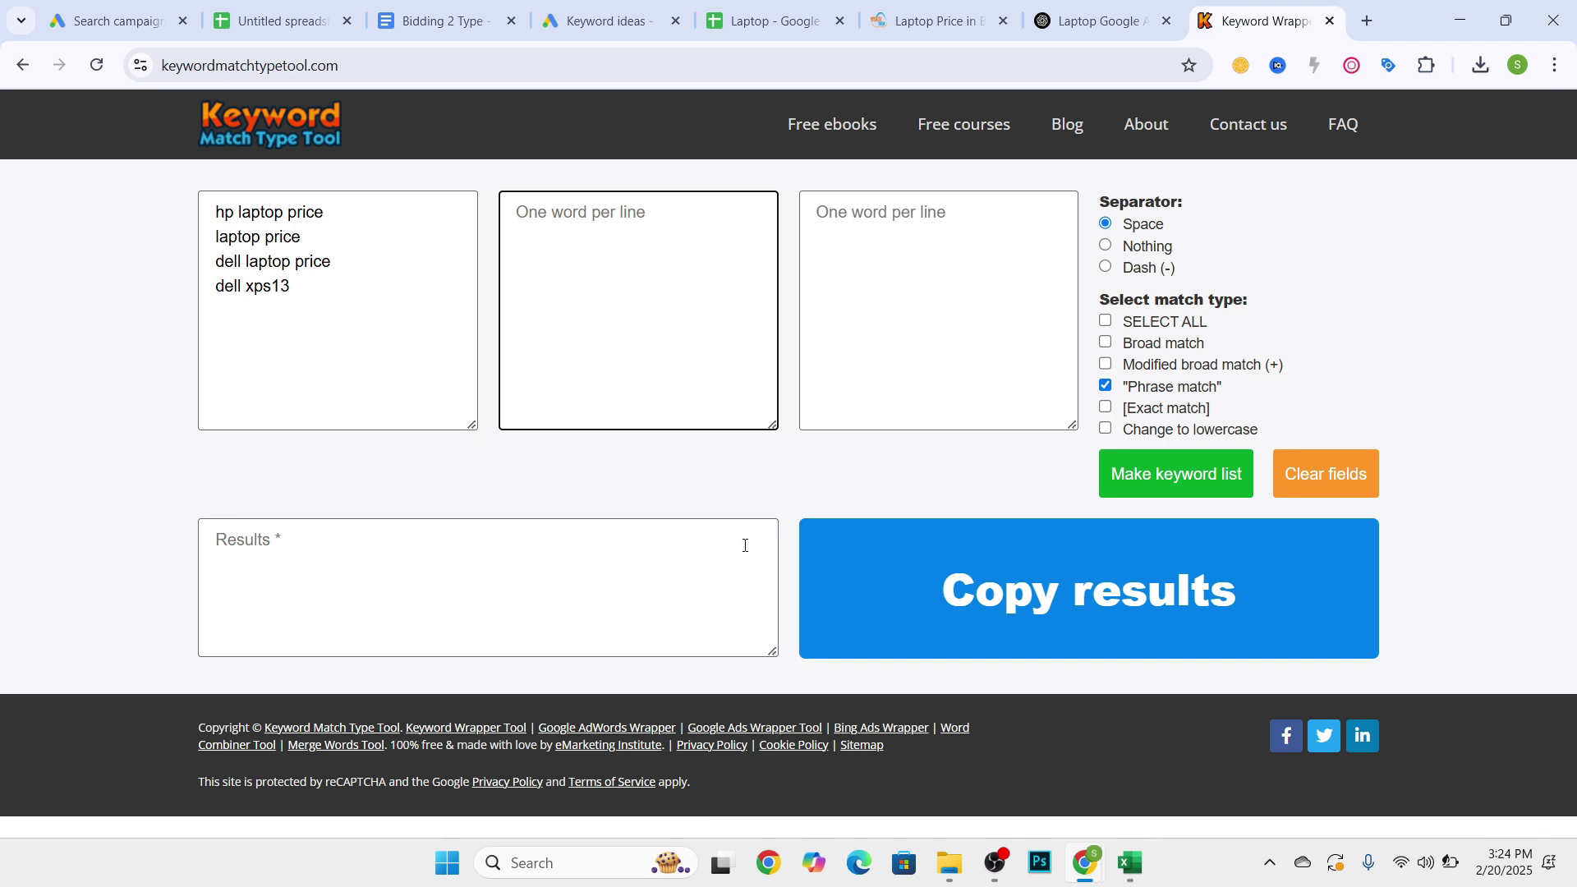
pyautogui.click(1177, 478)
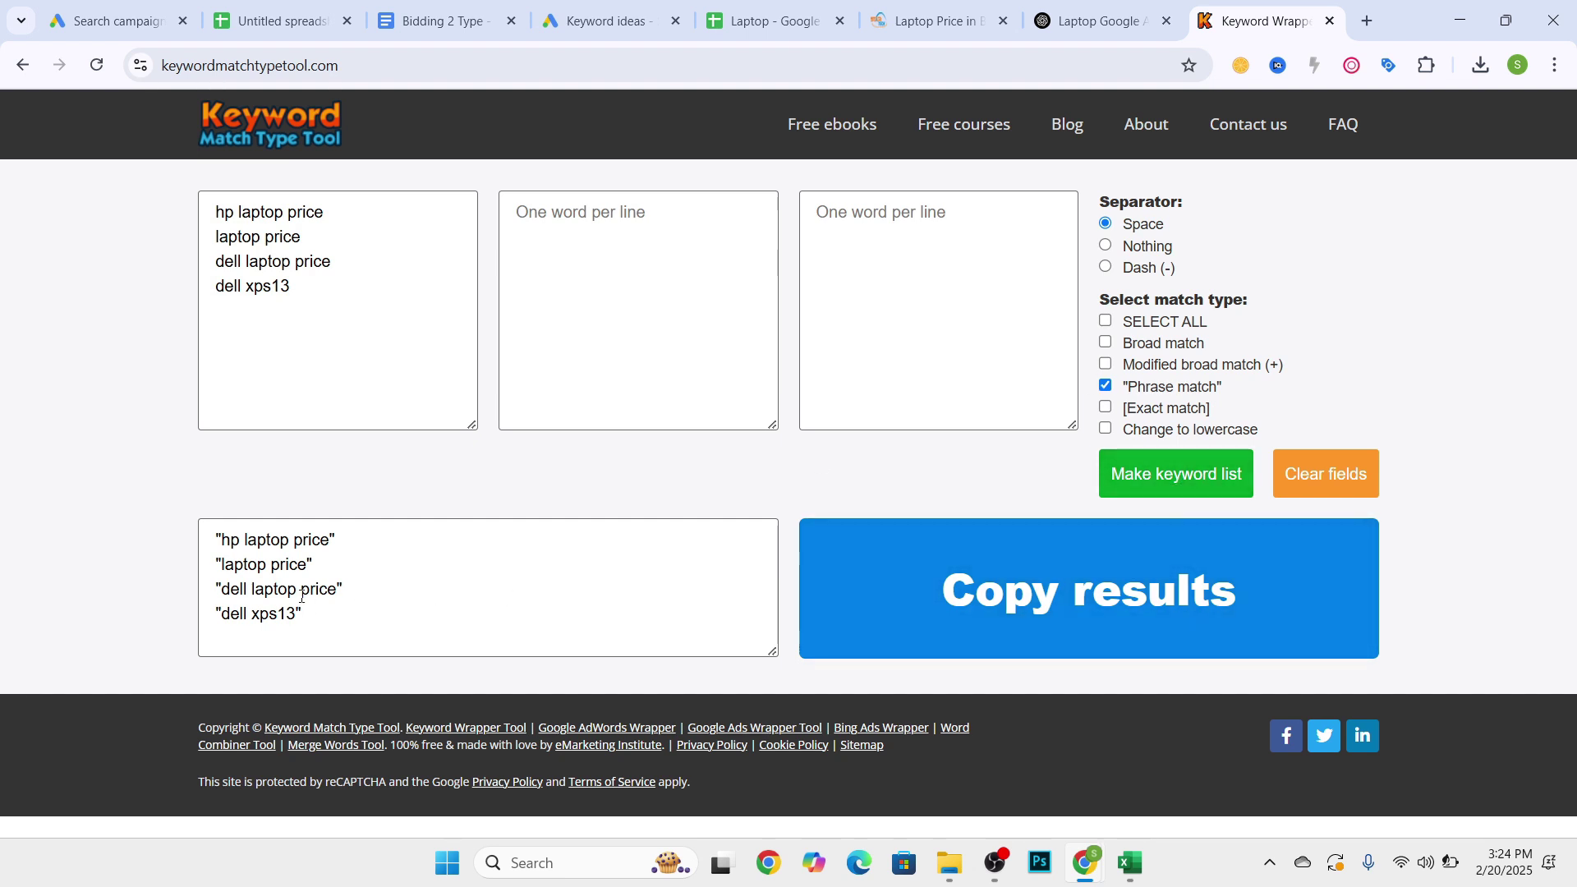
pyautogui.click(217, 538)
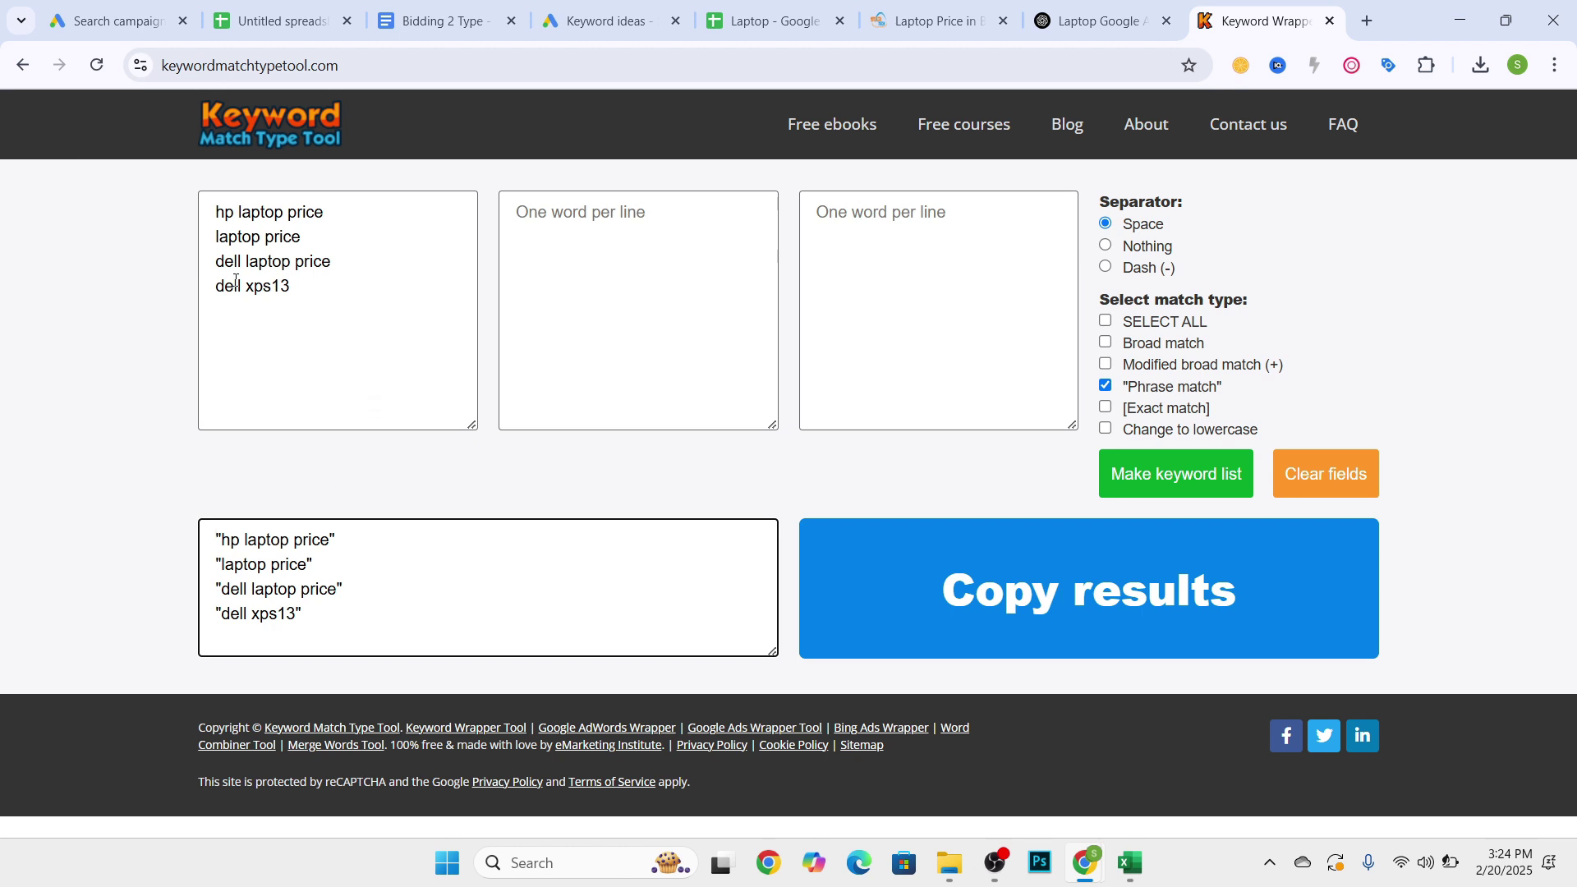
# - Switch the match type from phrase to [Exact match] and generate the keyword list for the same four keywords
pyautogui.click(1106, 387)
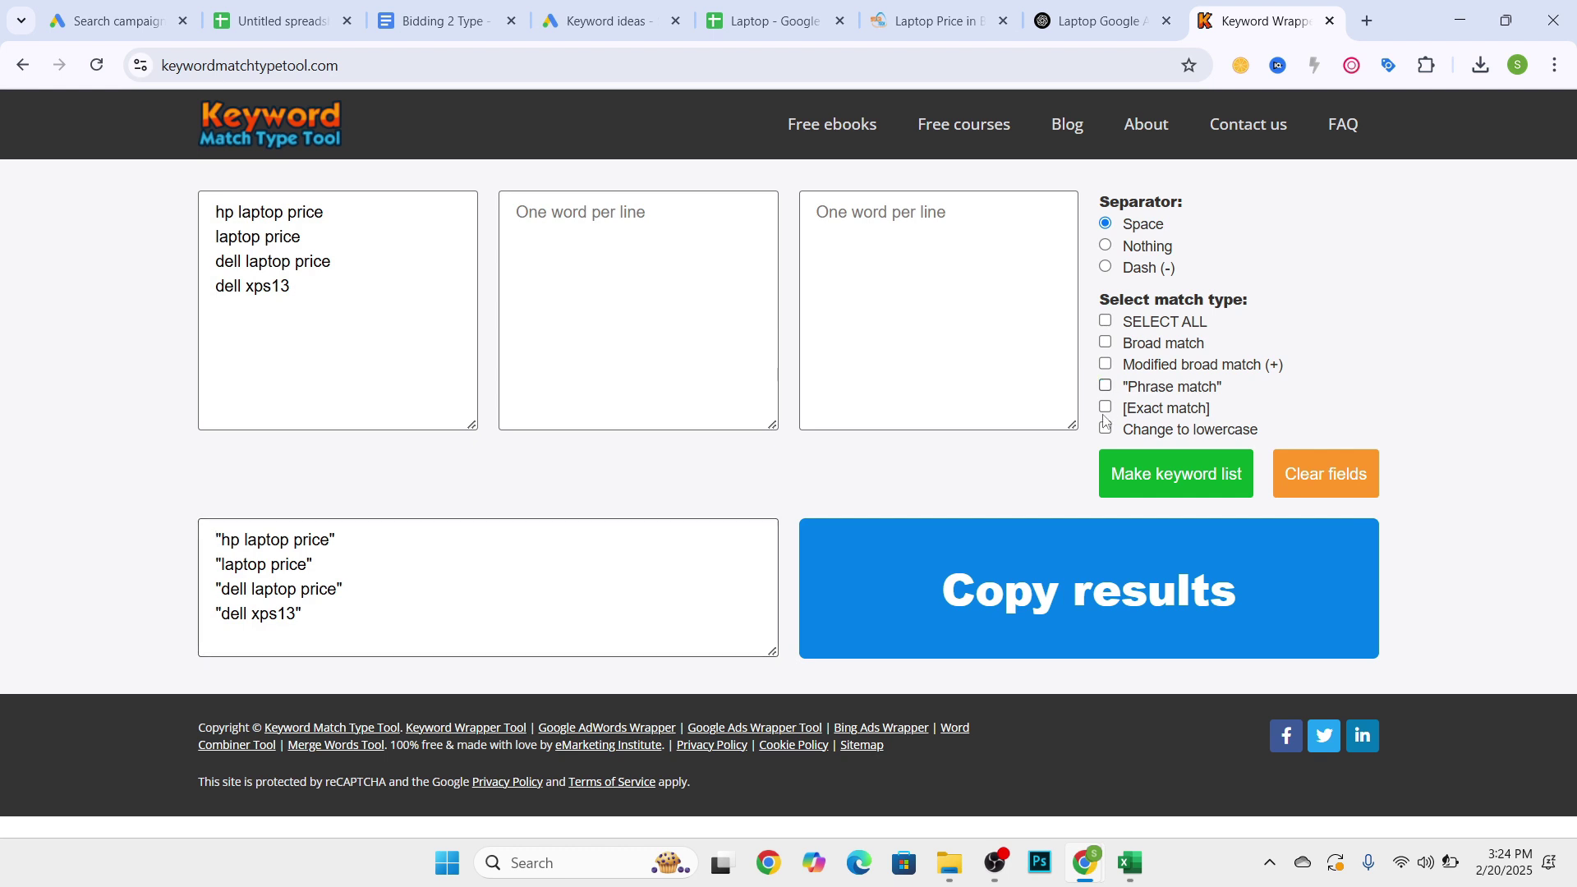
pyautogui.click(1132, 480)
pyautogui.moveTo(216, 542); pyautogui.dragTo(369, 610)
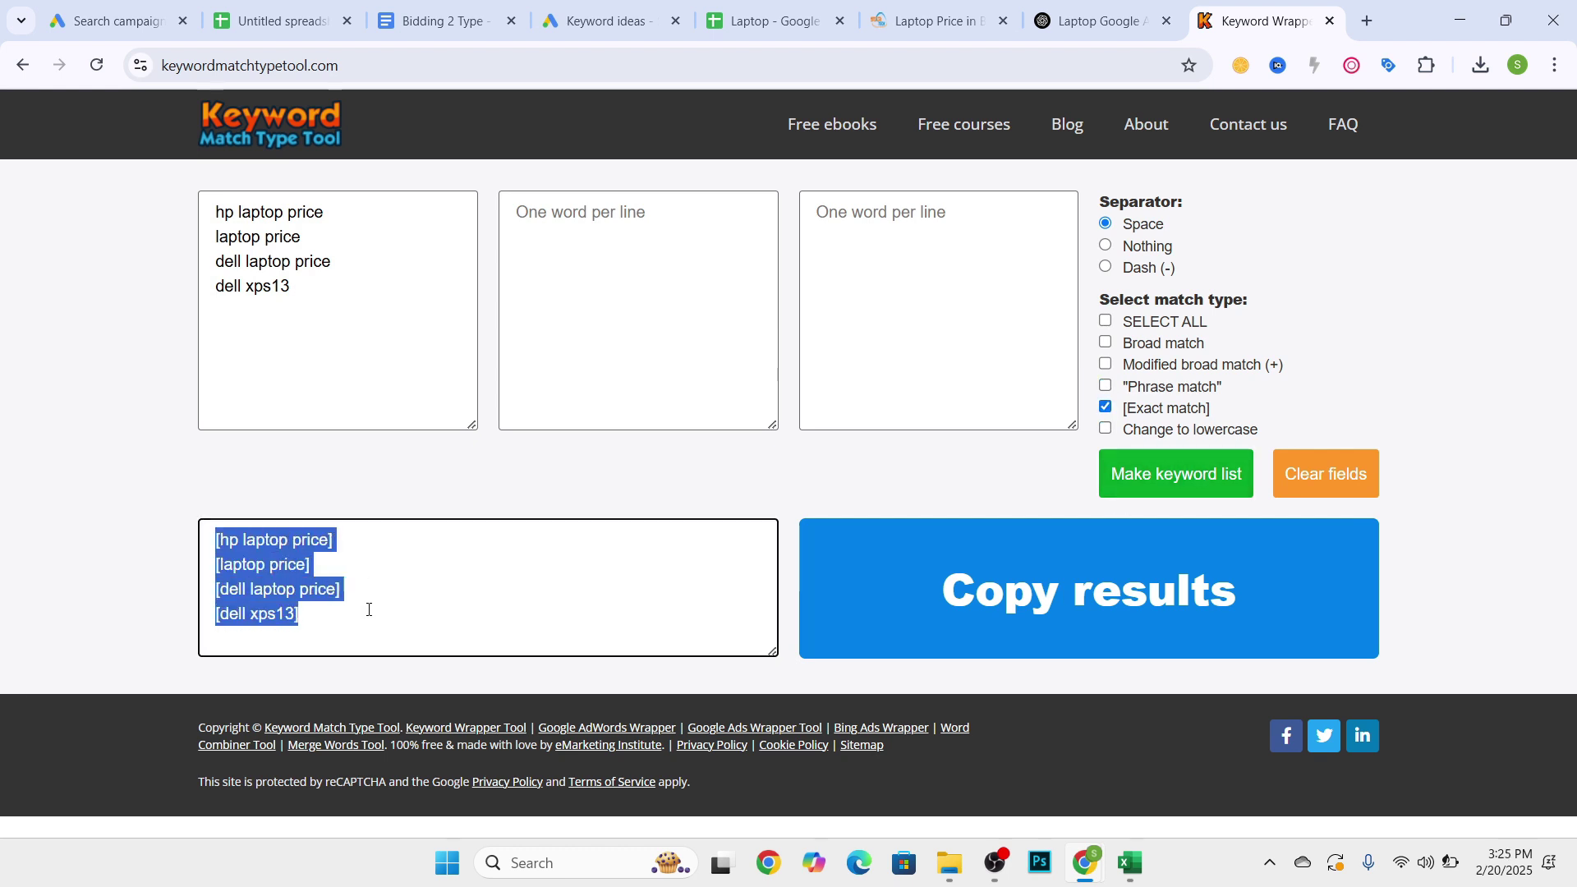
pyautogui.click(352, 636)
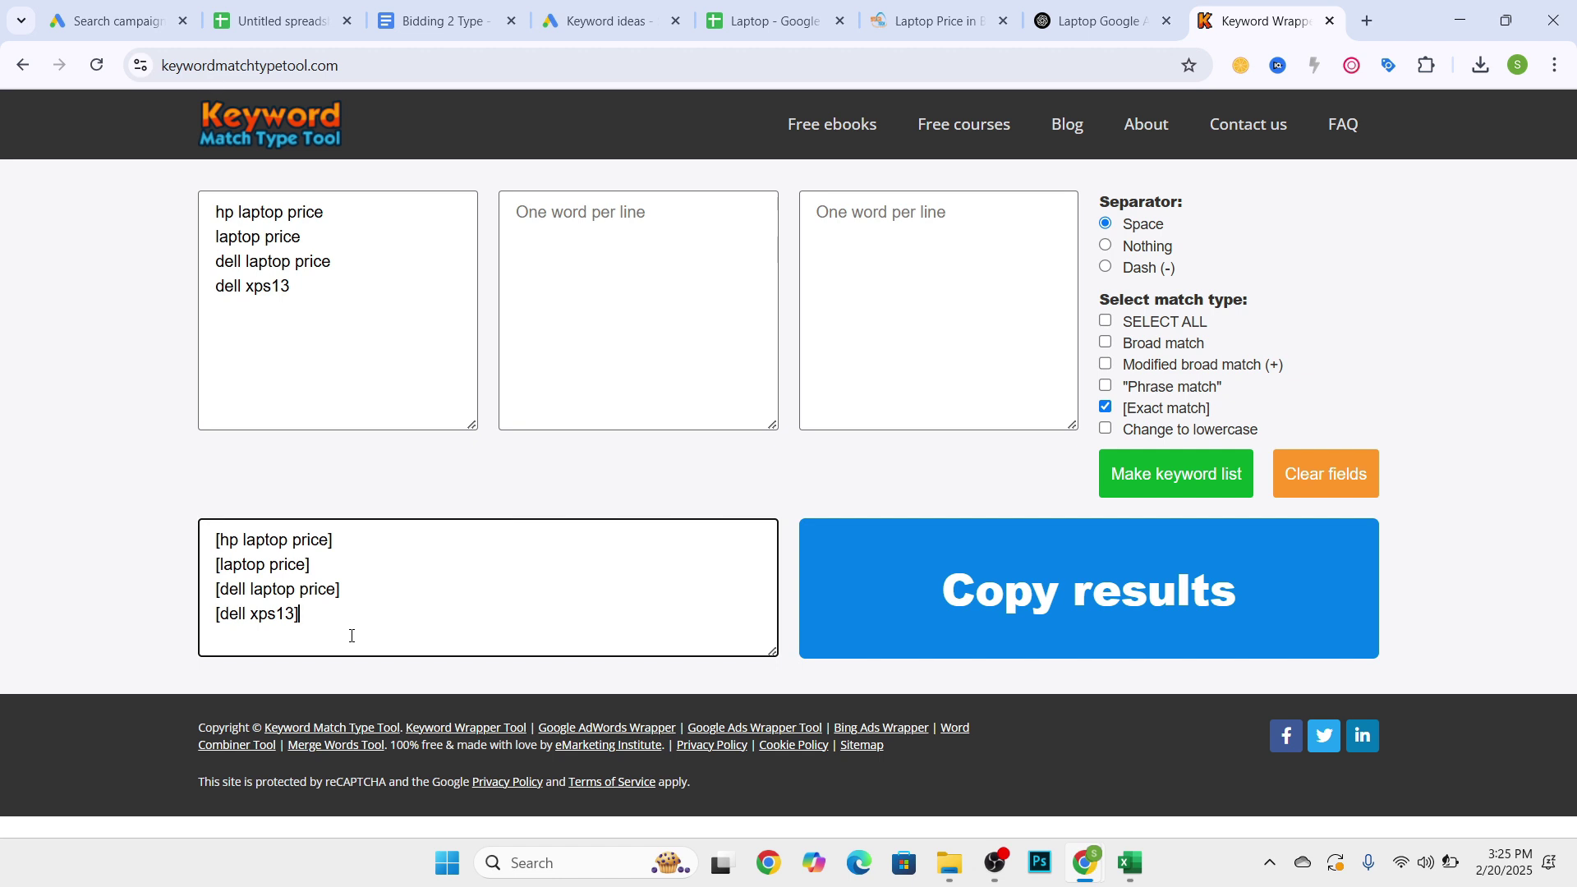
# - Replace exact match with Modified broad match (+) and generate the keyword list
pyautogui.click(1106, 363)
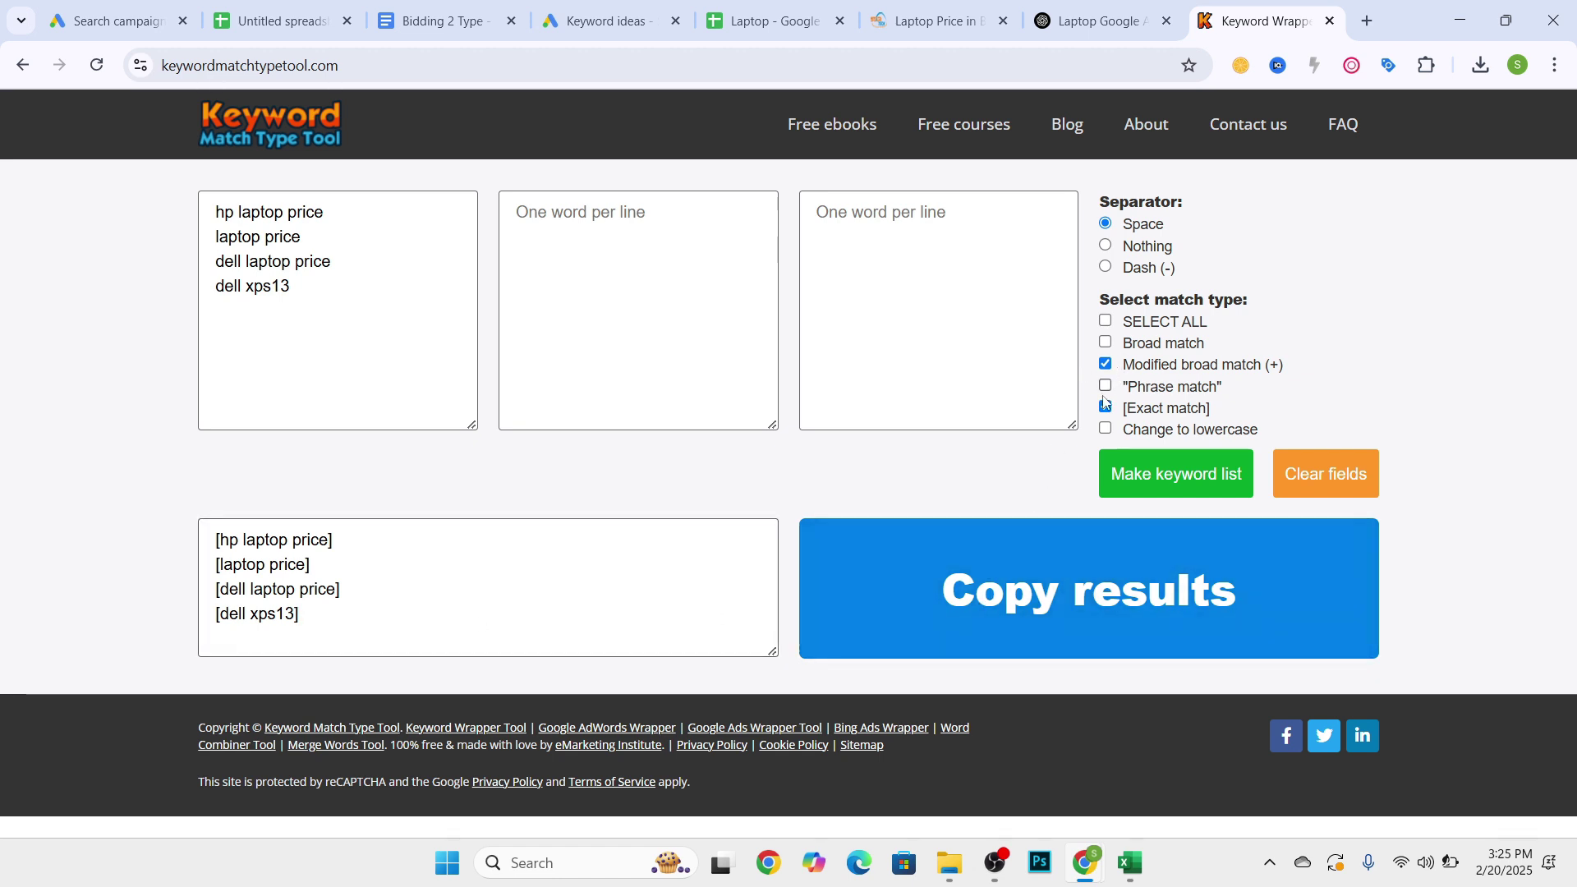
pyautogui.click(1105, 407)
pyautogui.click(1131, 474)
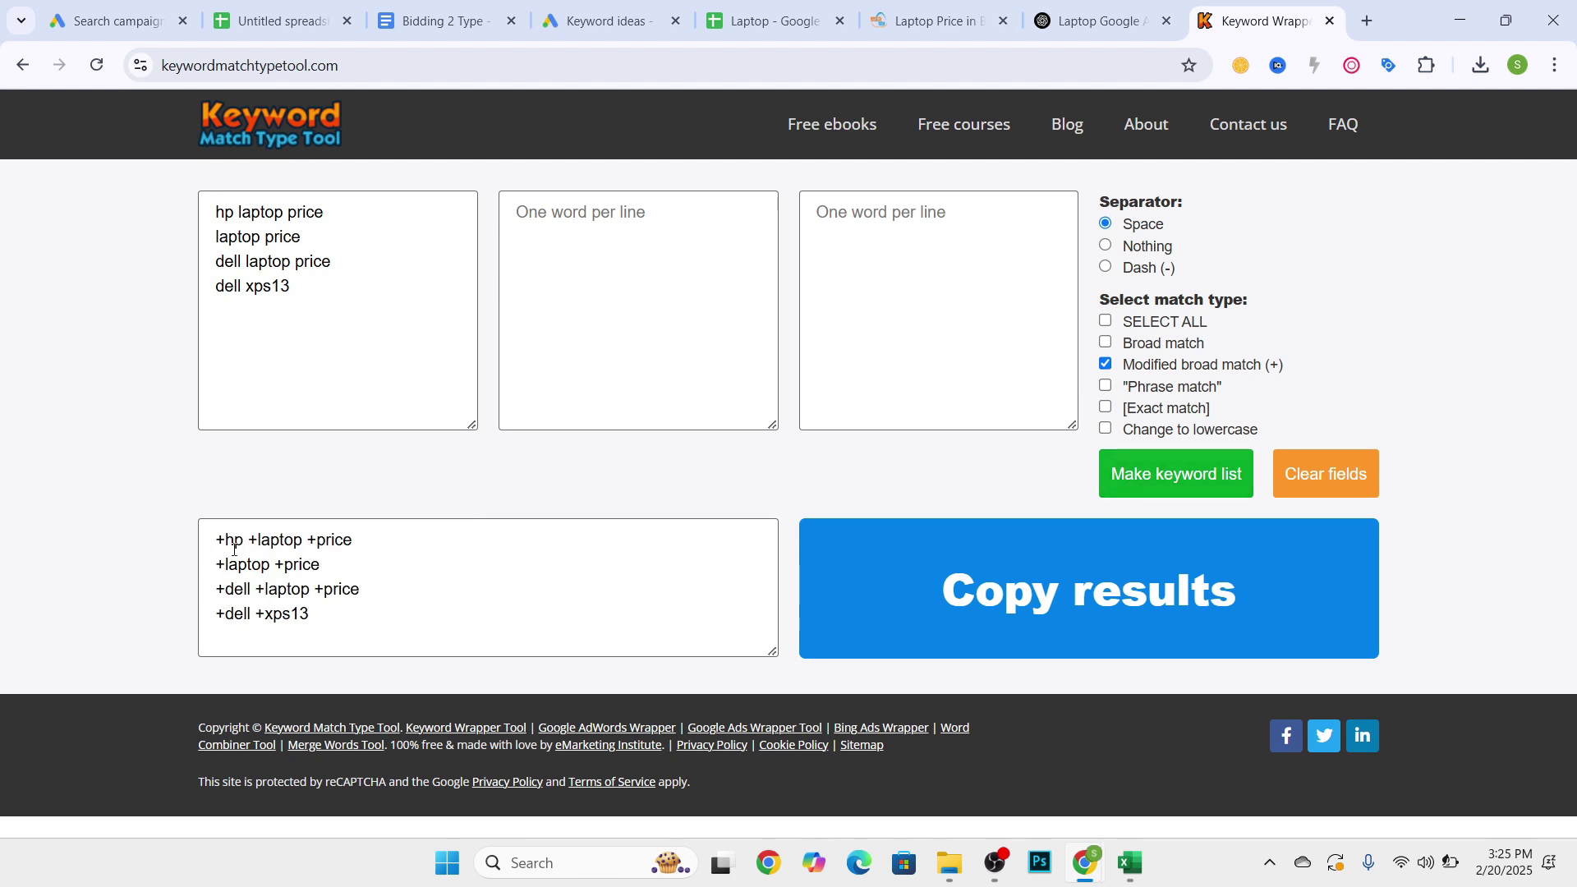
# - Deselect Modified broad match and replace the keywords in the first word list with "HP LAPTOP"
pyautogui.click(1106, 364)
pyautogui.click(311, 301)
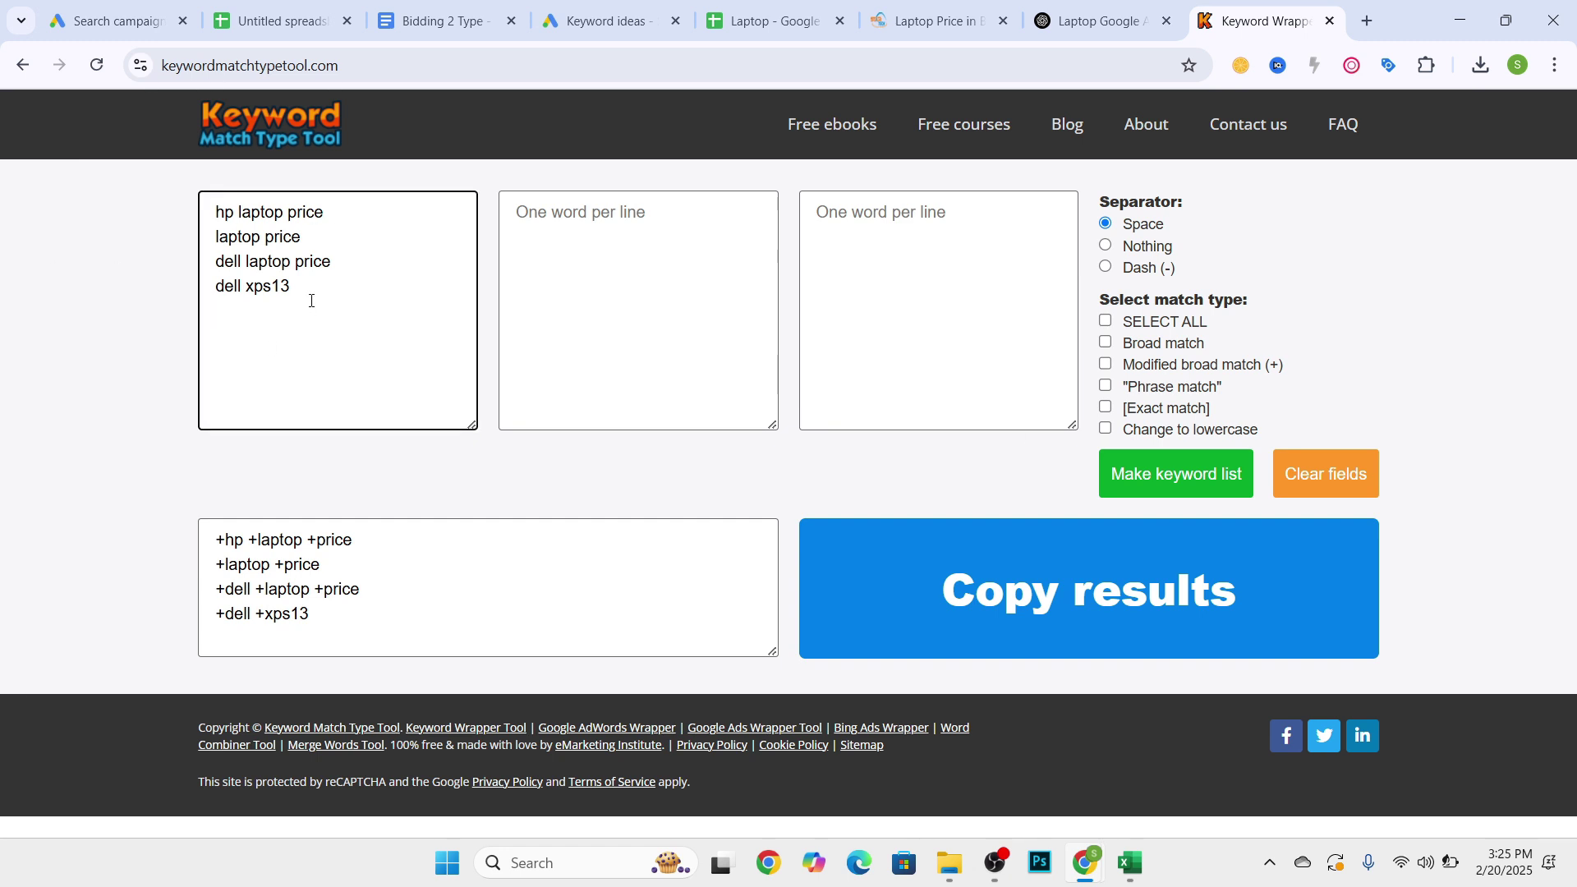
pyautogui.moveTo(311, 301); pyautogui.dragTo(215, 215)
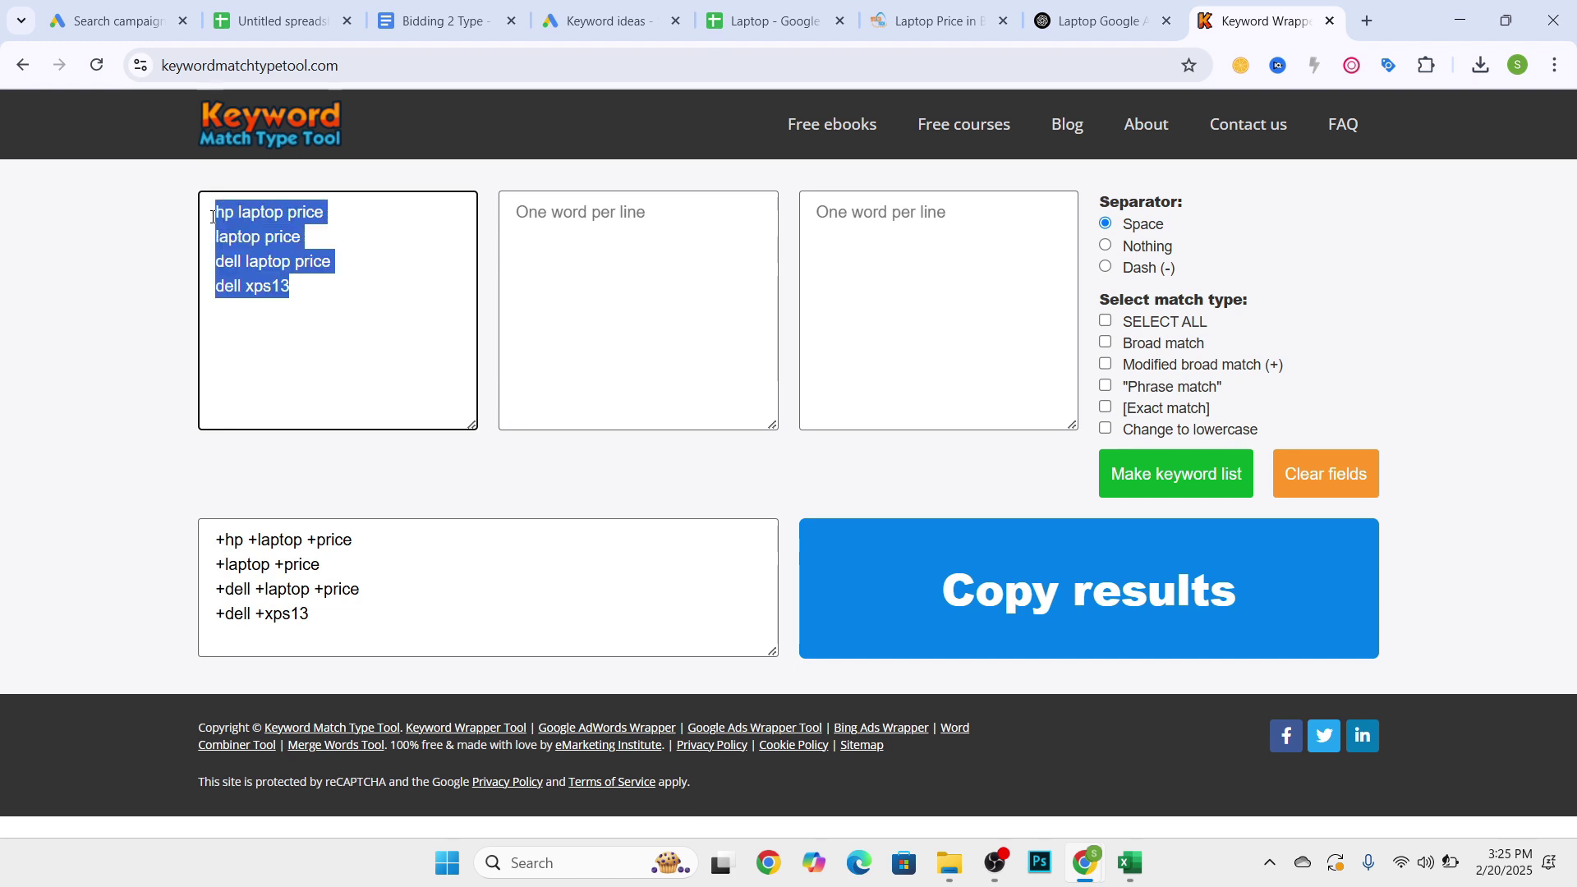
pyautogui.click(213, 217)
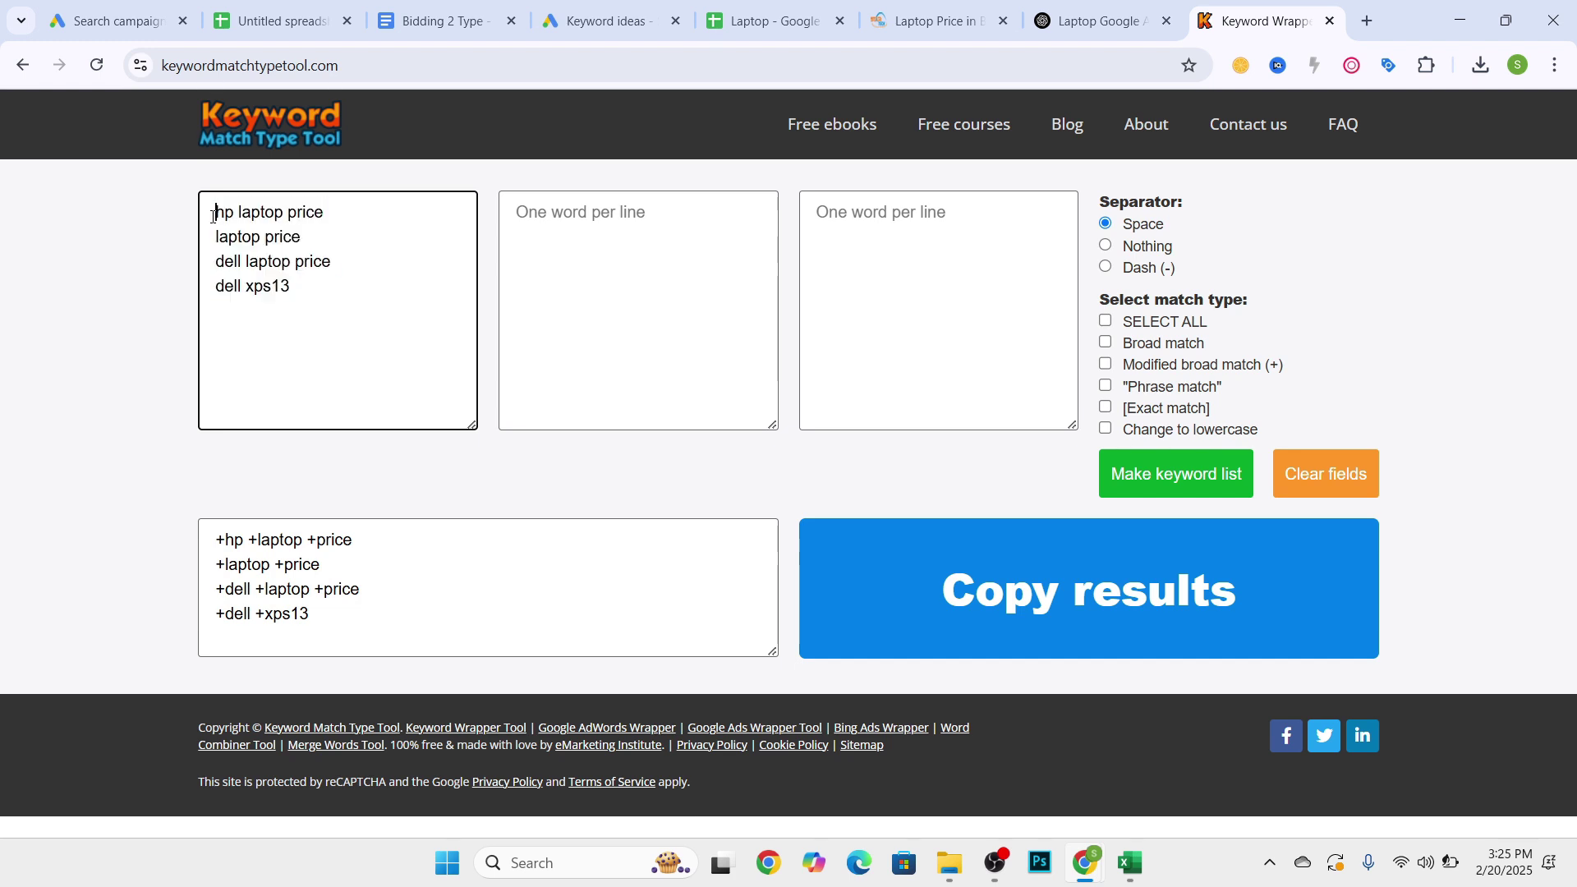
pyautogui.moveTo(372, 282); pyautogui.dragTo(197, 211)
pyautogui.hotkey('ctrl', 'c')
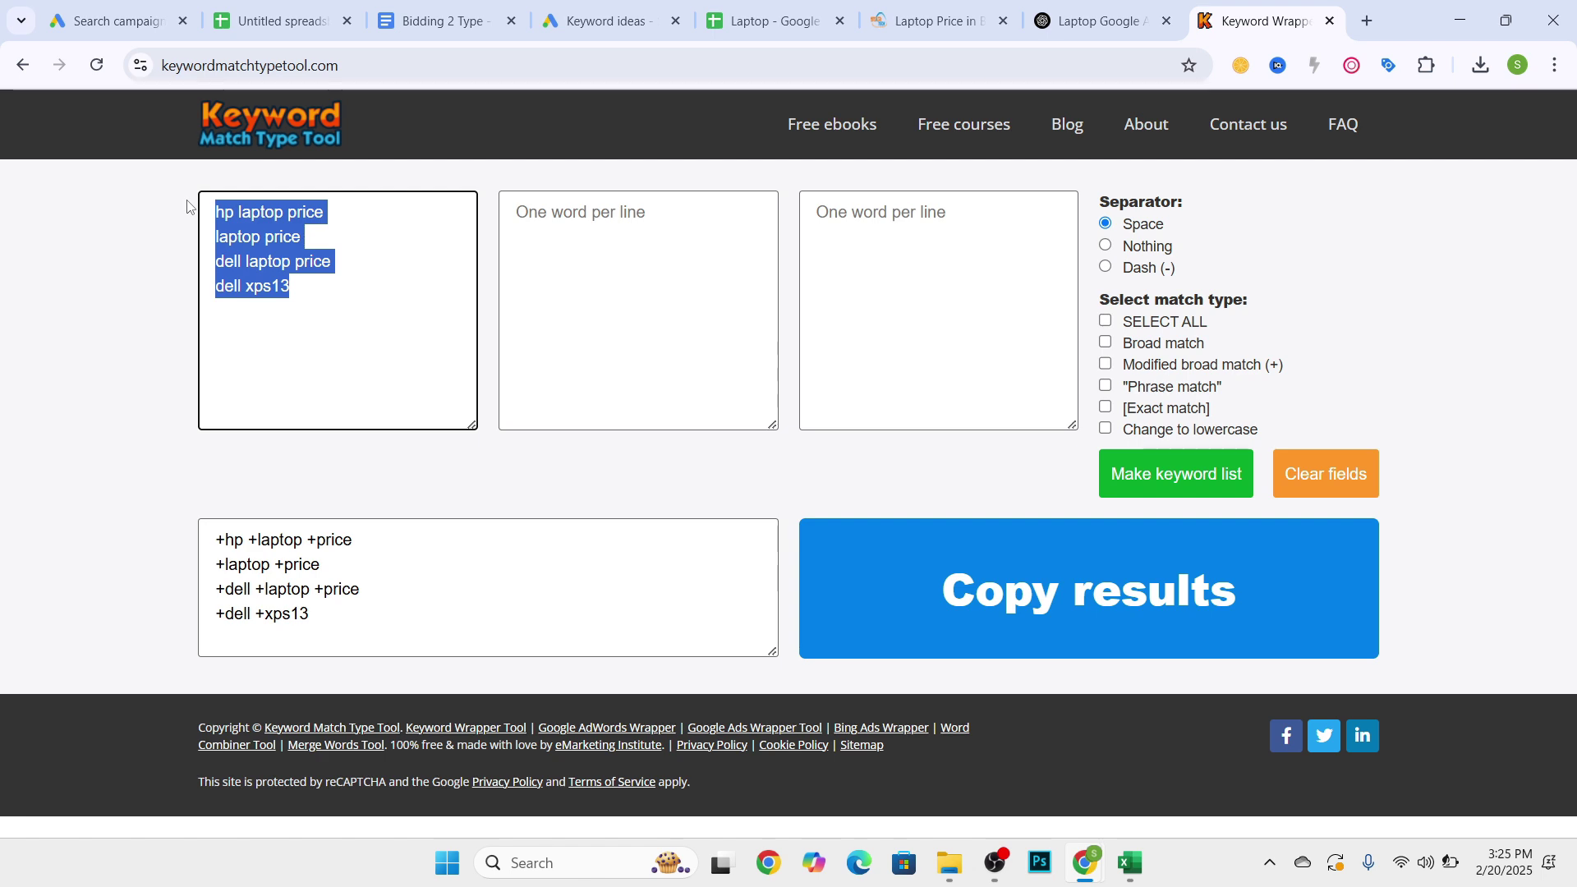
pyautogui.hotkey('ctrl', 'shift', 'a')
pyautogui.press('Escape')
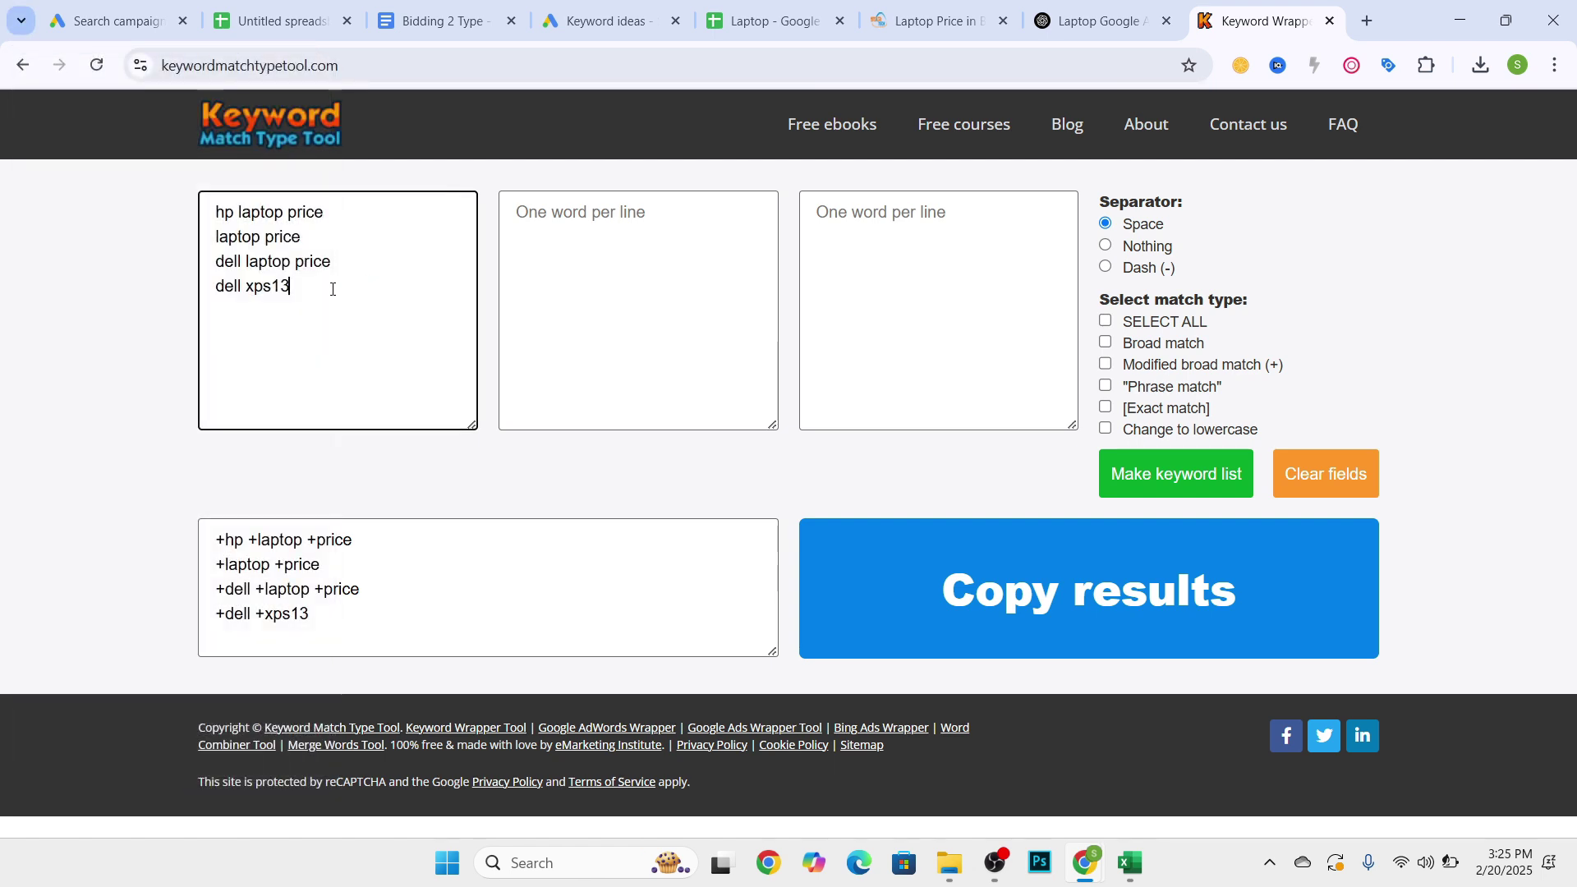
pyautogui.press('BackSpace')
pyautogui.press('capslock')
pyautogui.write('H')
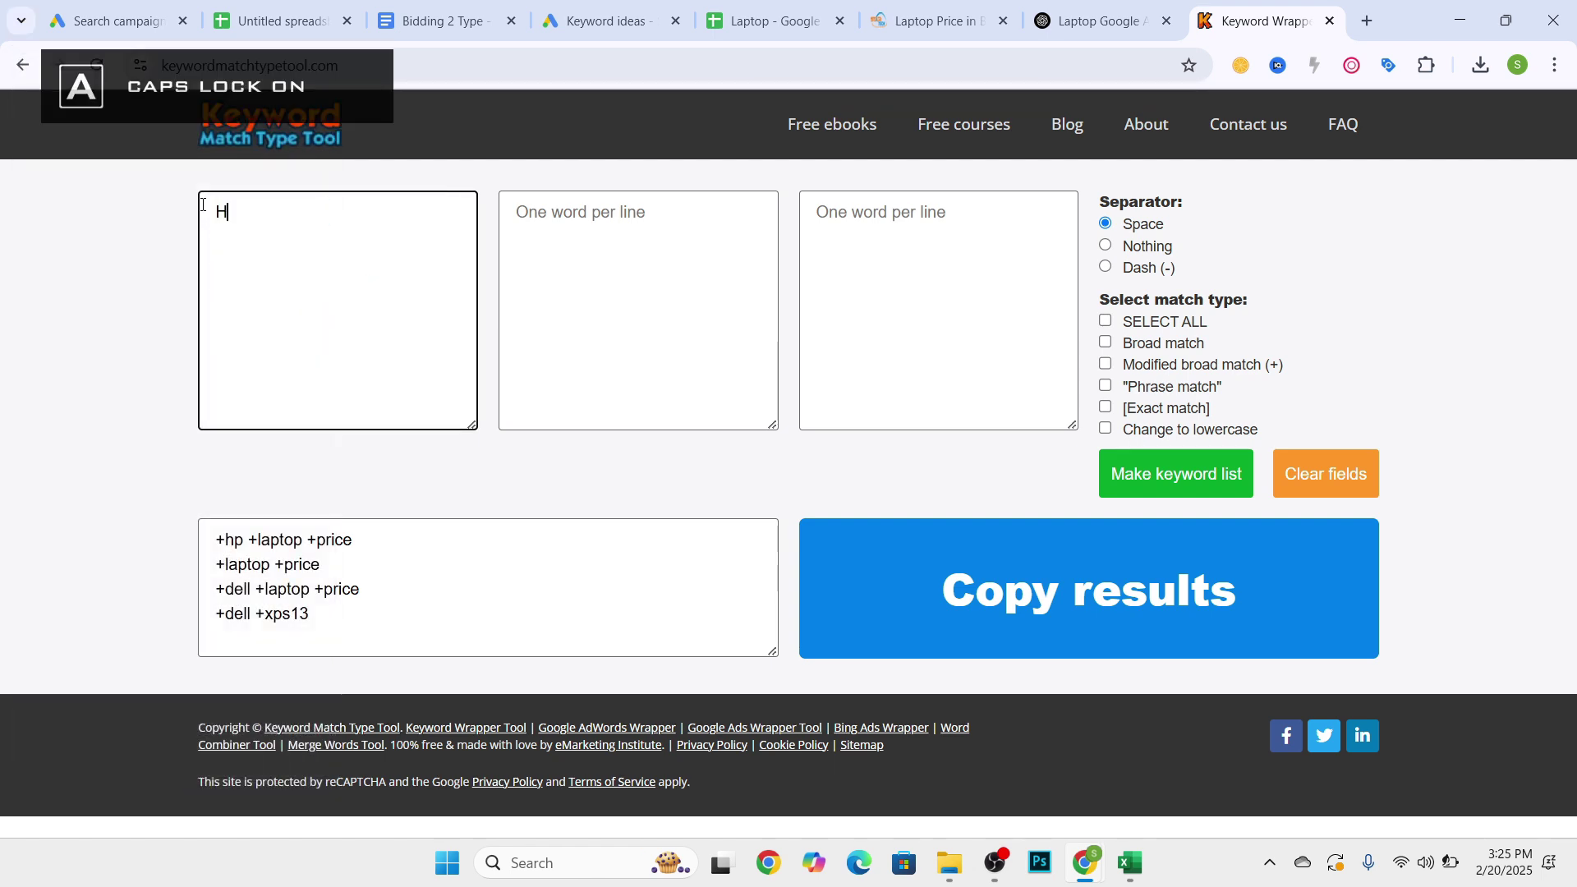
pyautogui.write('P LAPTO')
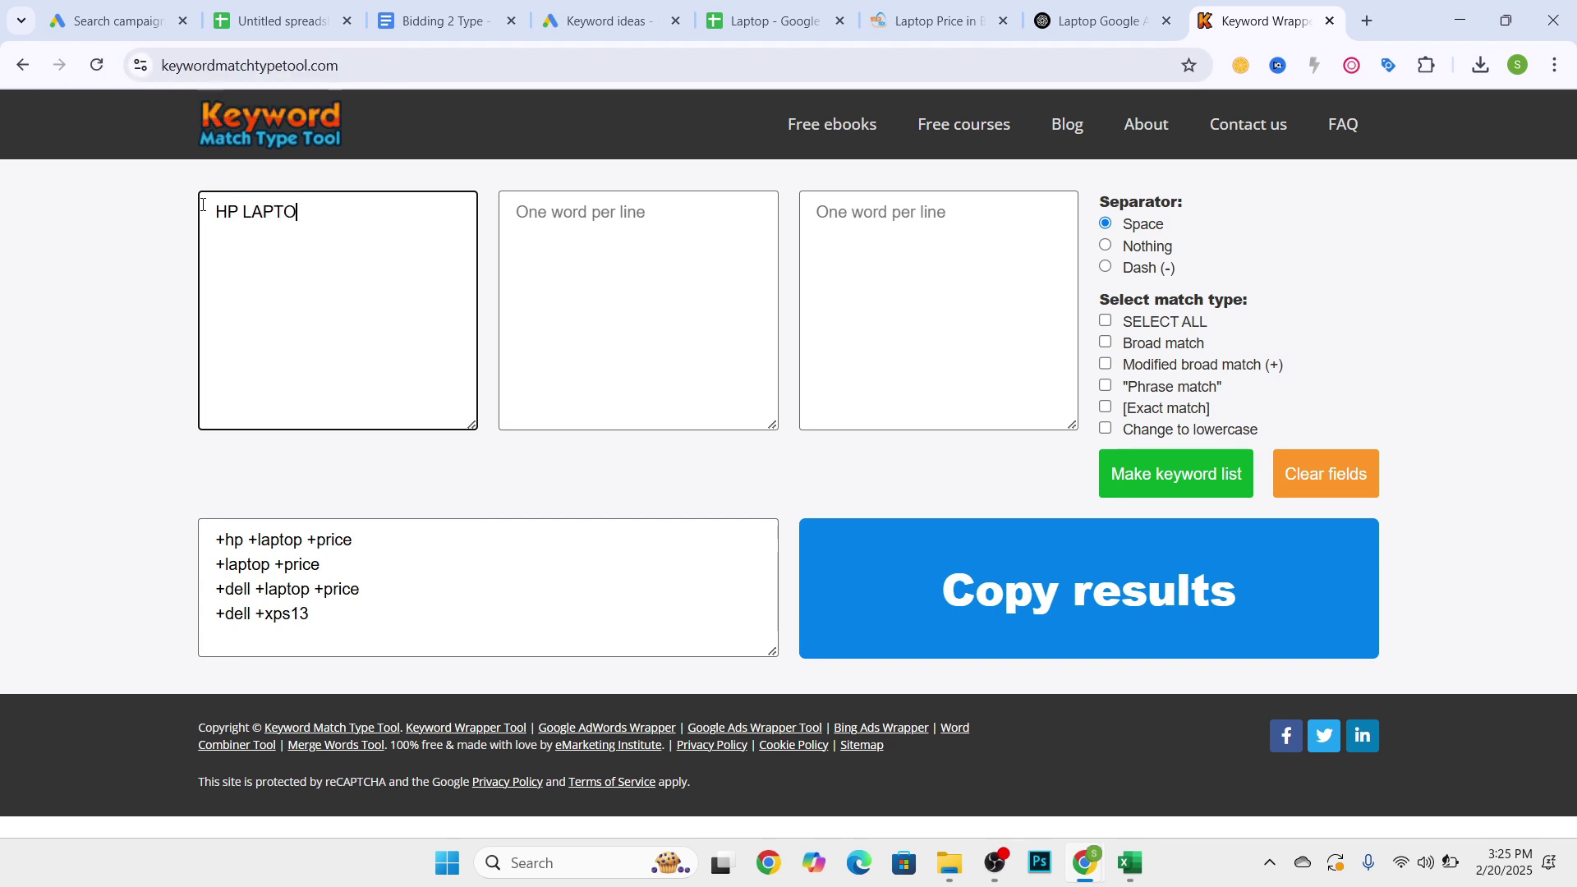
pyautogui.write('P')
# - Enable Change to lowercase, generate the keyword list for "HP LAPTOP" and select the resulting text
pyautogui.click(1106, 428)
pyautogui.click(1143, 480)
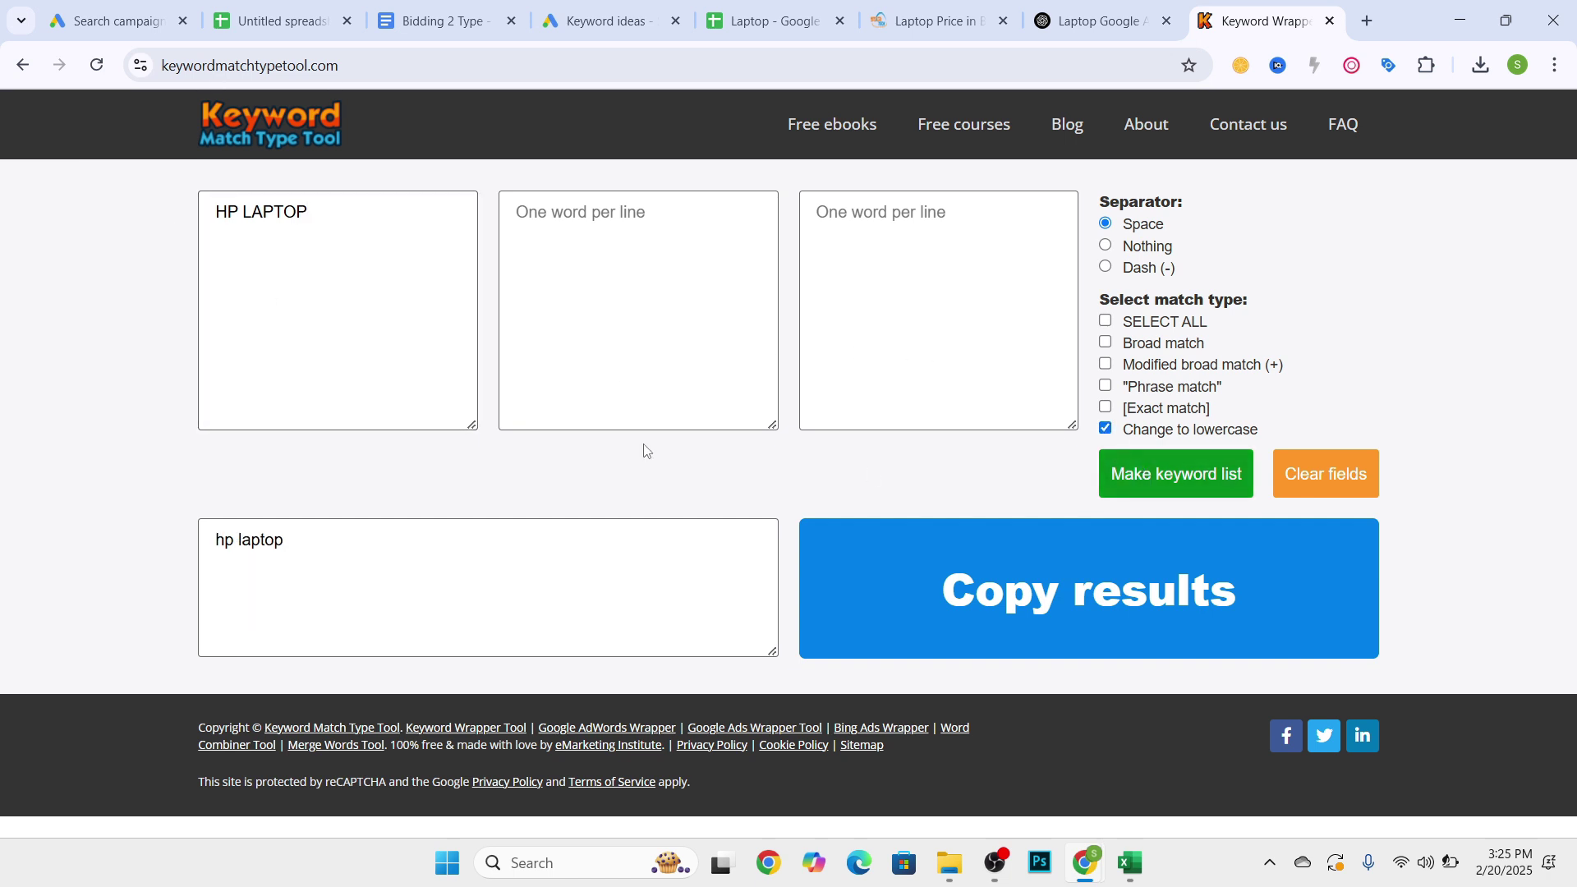
pyautogui.tripleClick(305, 544)
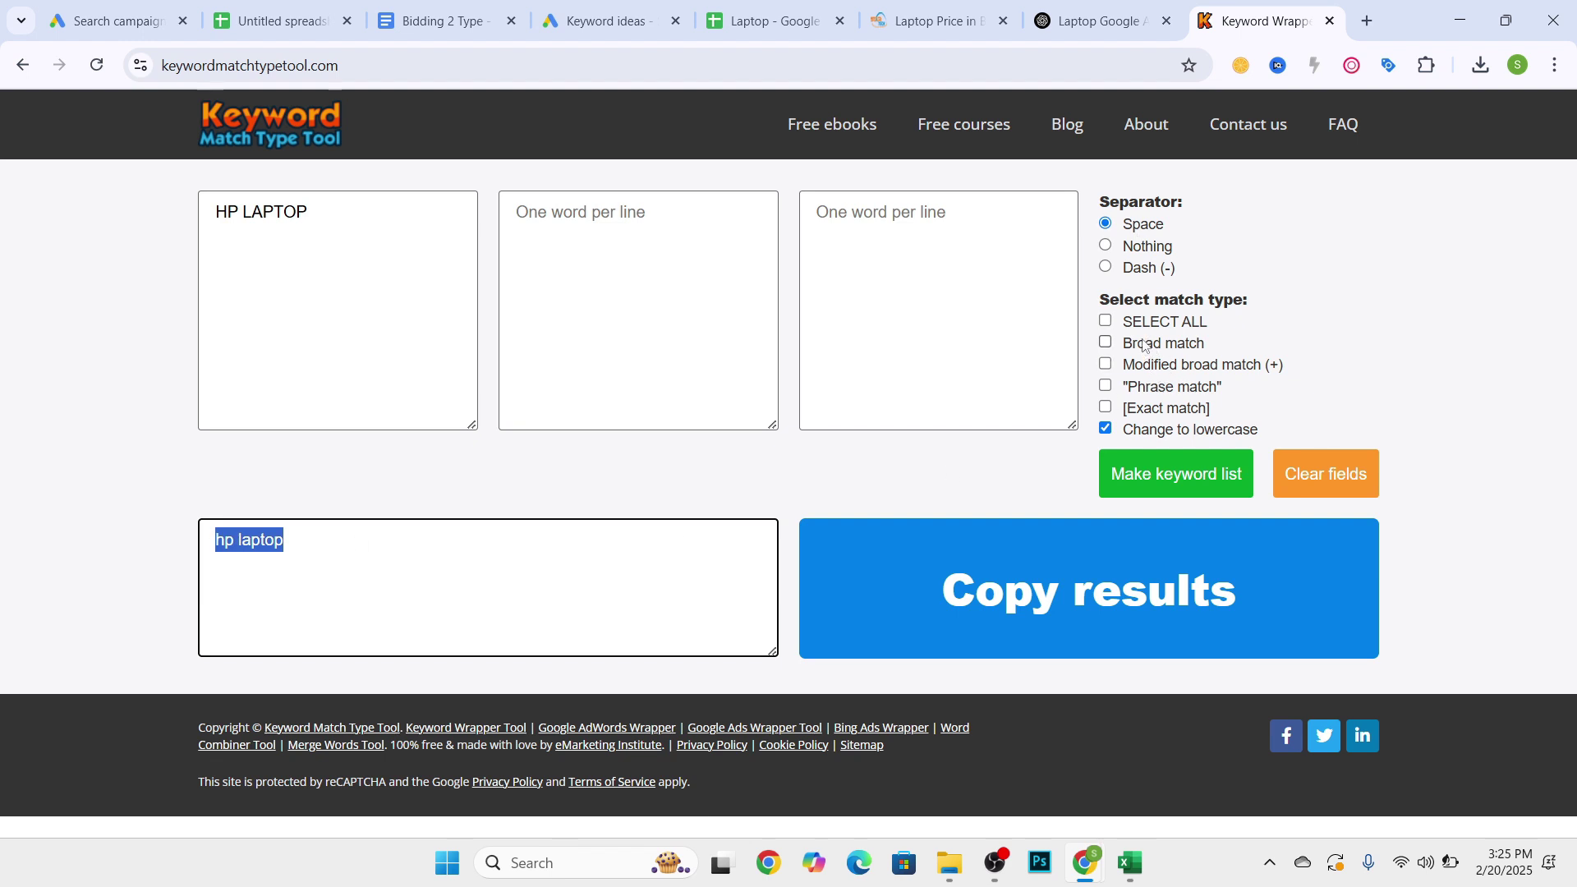
# - Generate the "HP LAPTOP" keyword list with all match types selected, and select the site's web address
pyautogui.click(1108, 322)
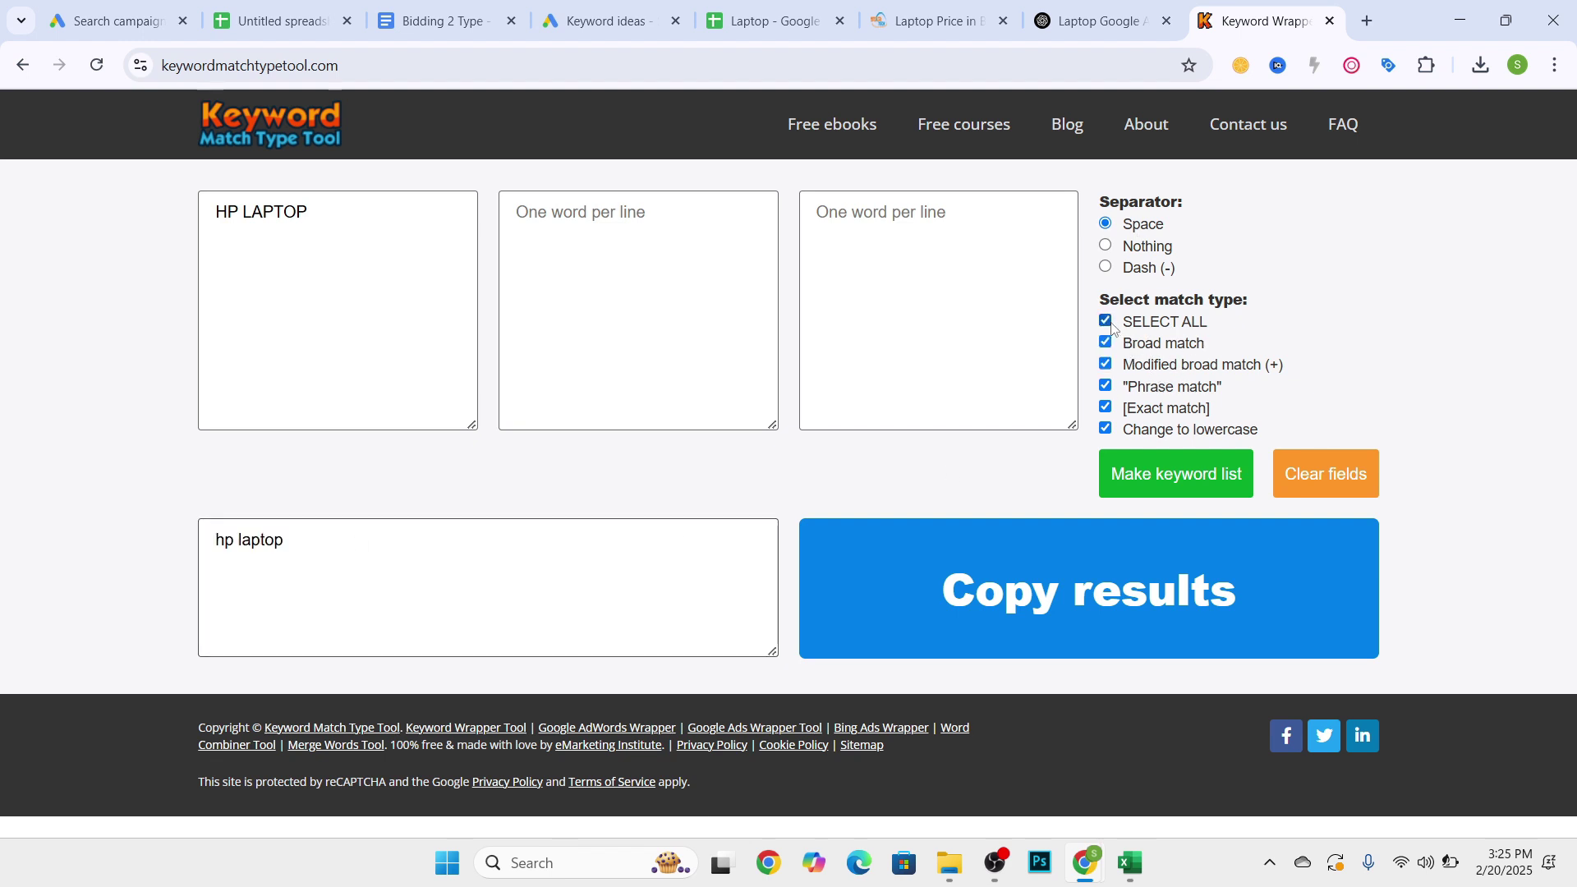
pyautogui.click(1194, 478)
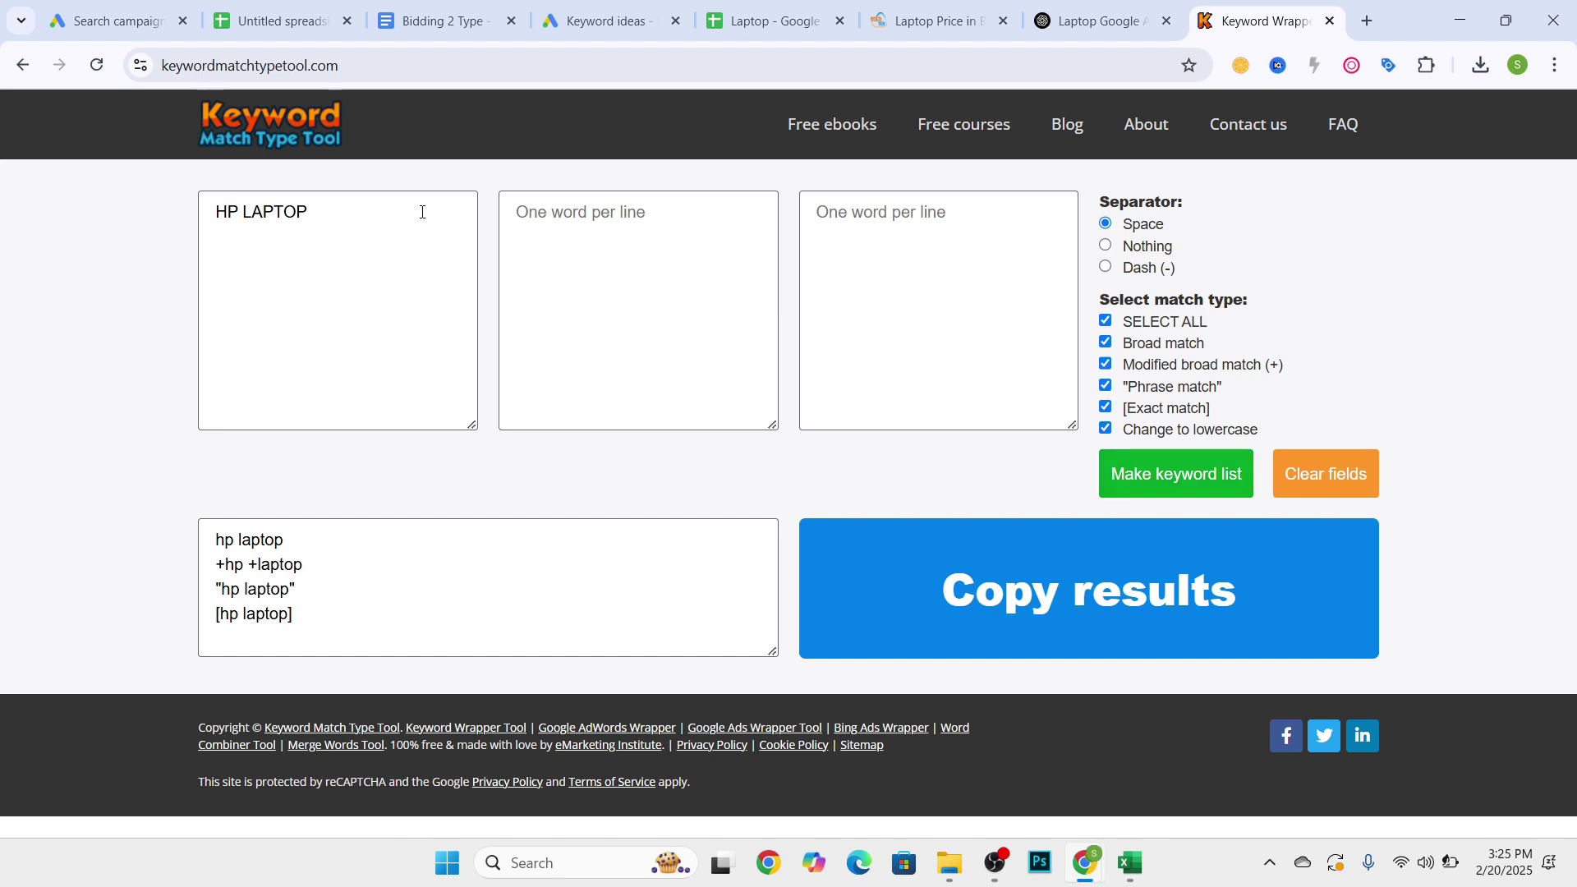
pyautogui.moveTo(162, 65); pyautogui.dragTo(344, 79)
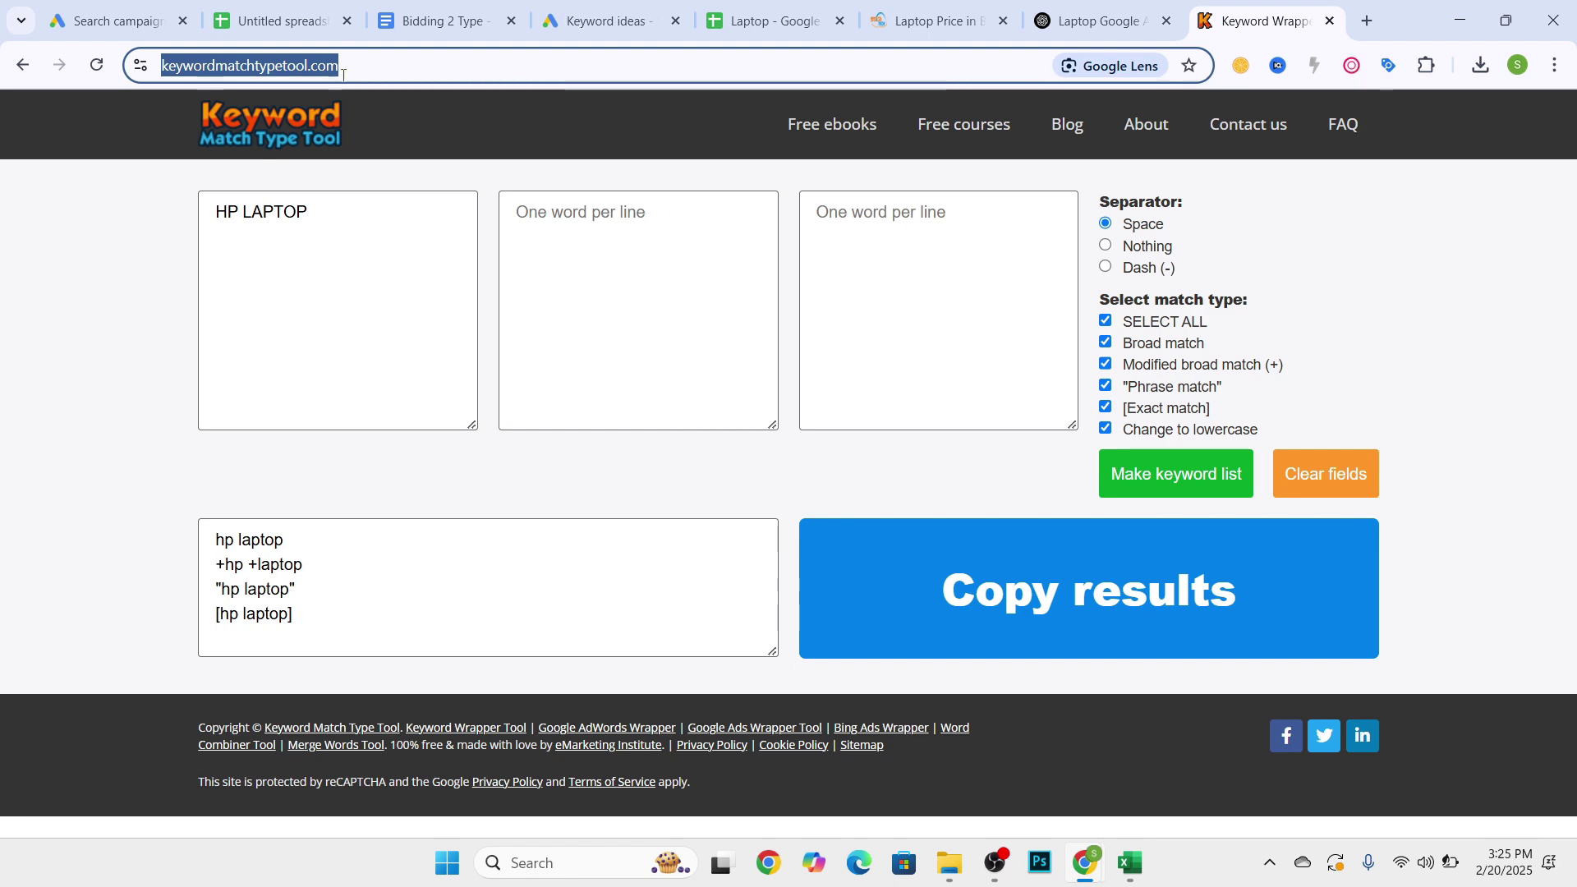
# - Reopen the Keyword Match Type Tool from the search results and paste the copied laptop keywords into the first word list
pyautogui.click(22, 65)
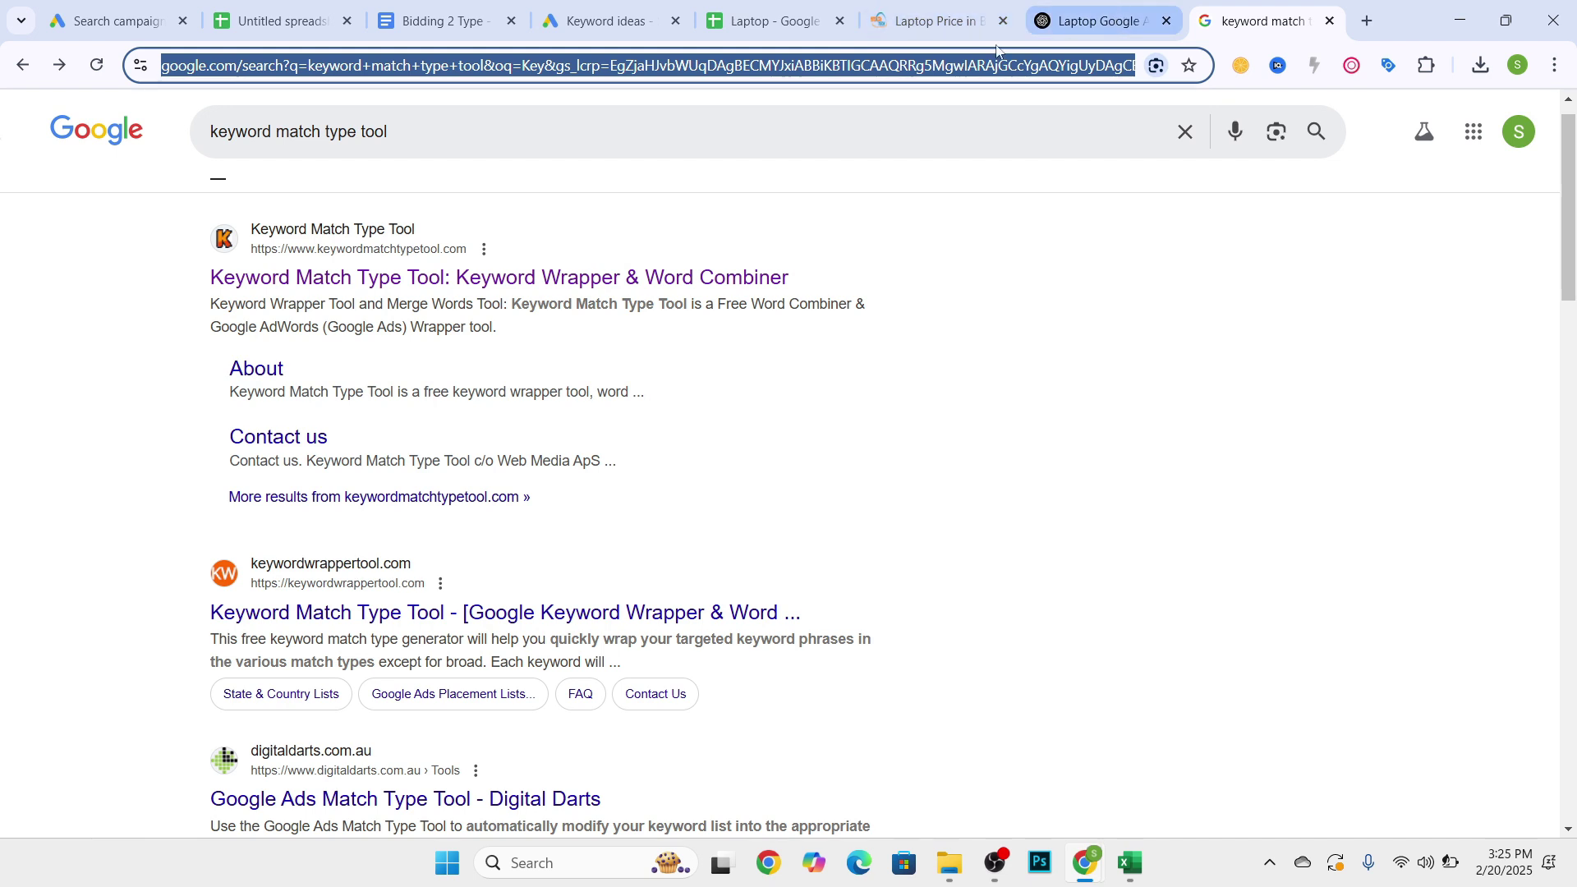
pyautogui.click(322, 281)
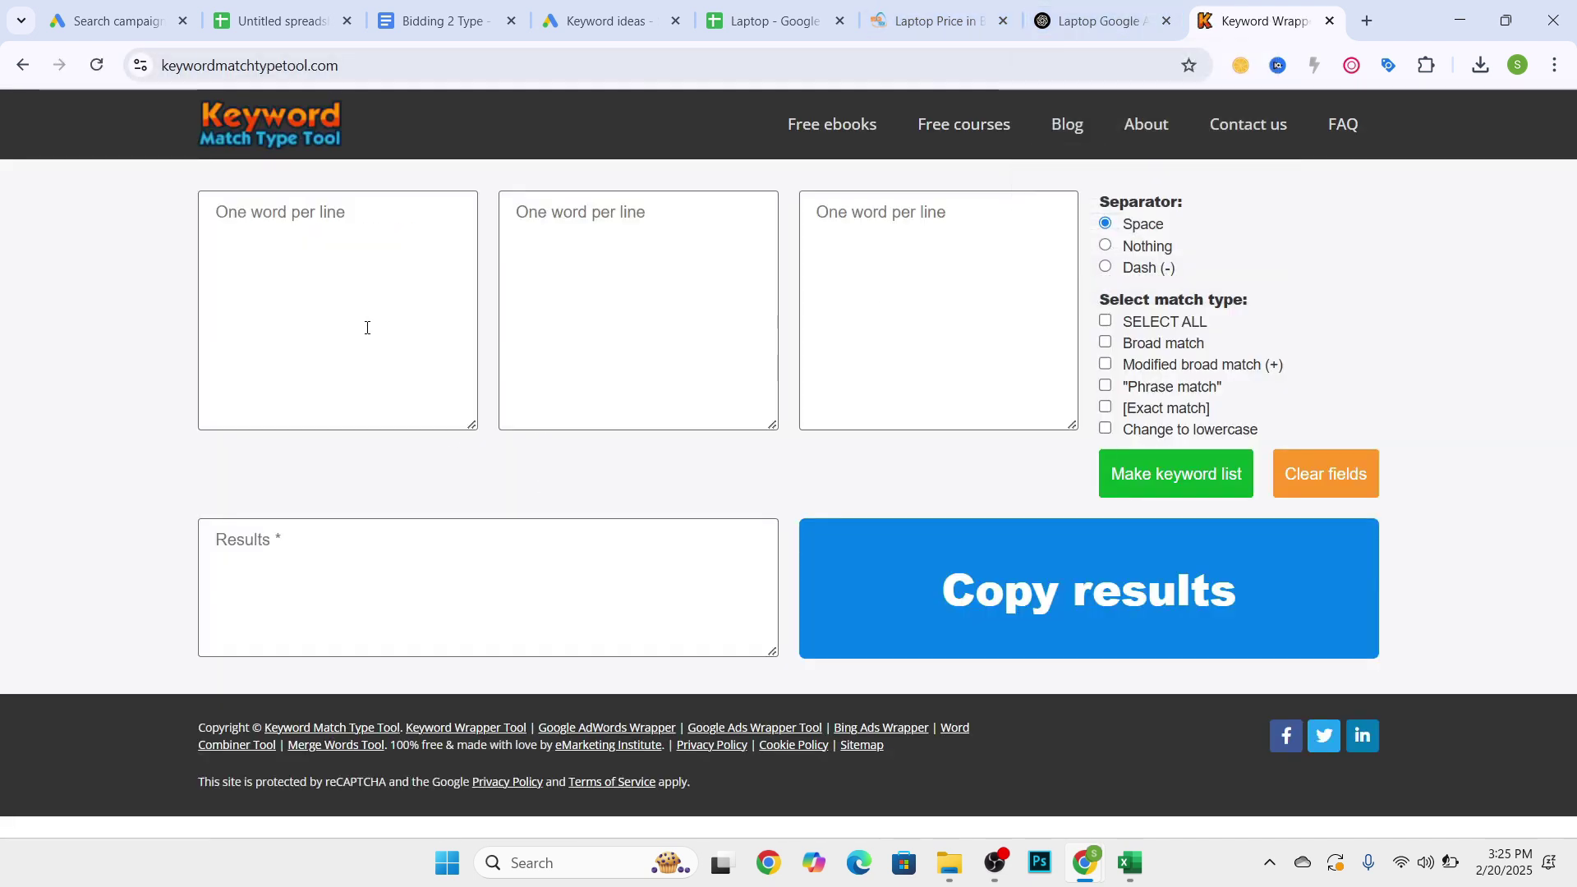
pyautogui.click(368, 328)
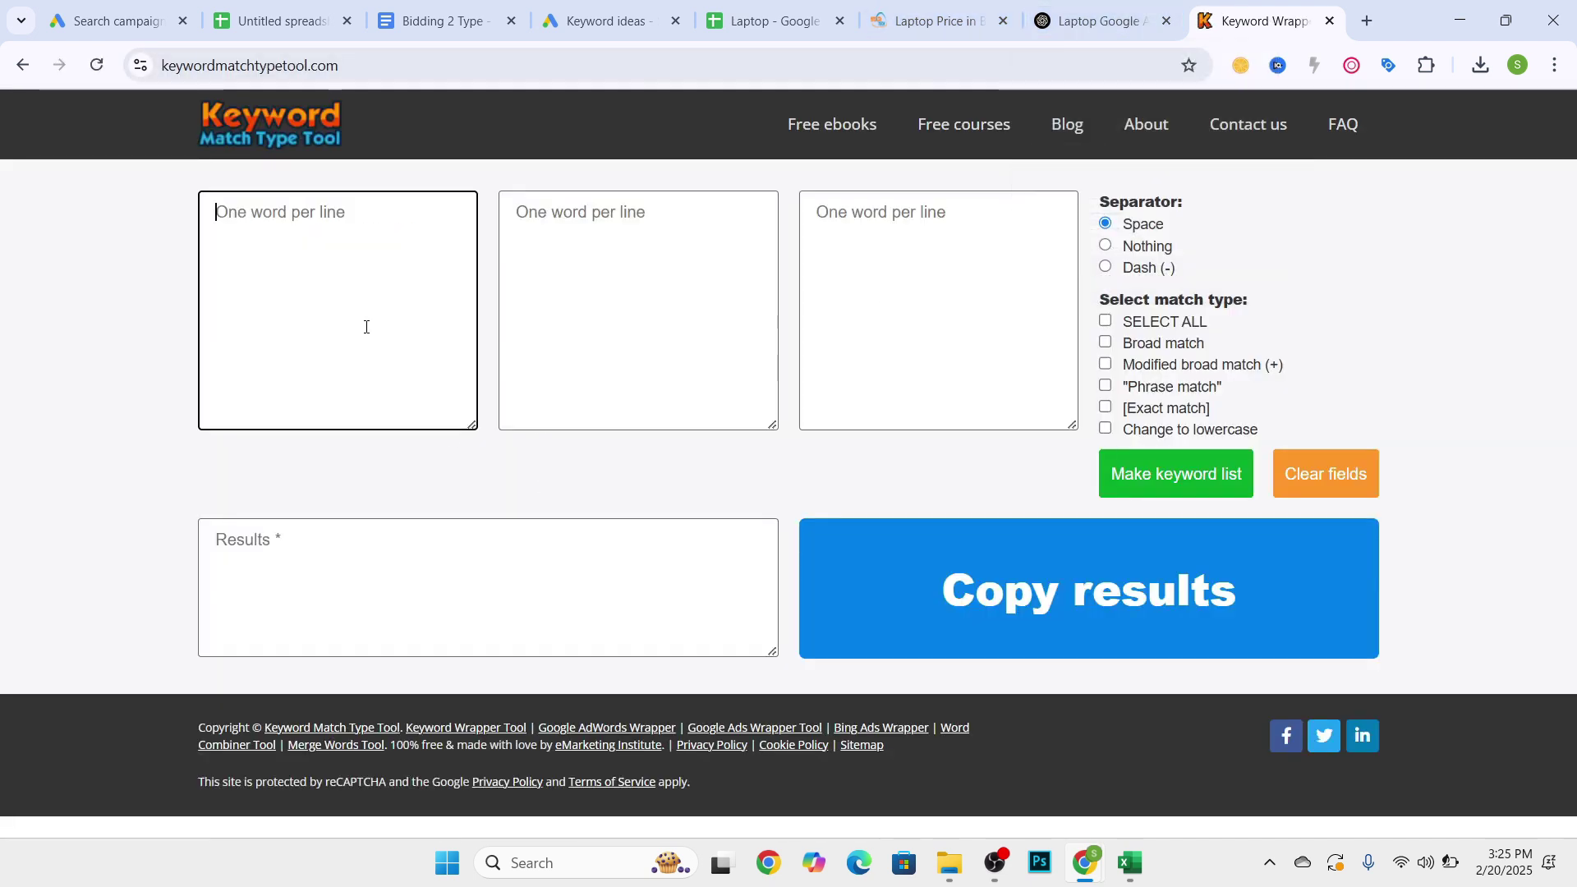
pyautogui.hotkey('ctrl', 'v')
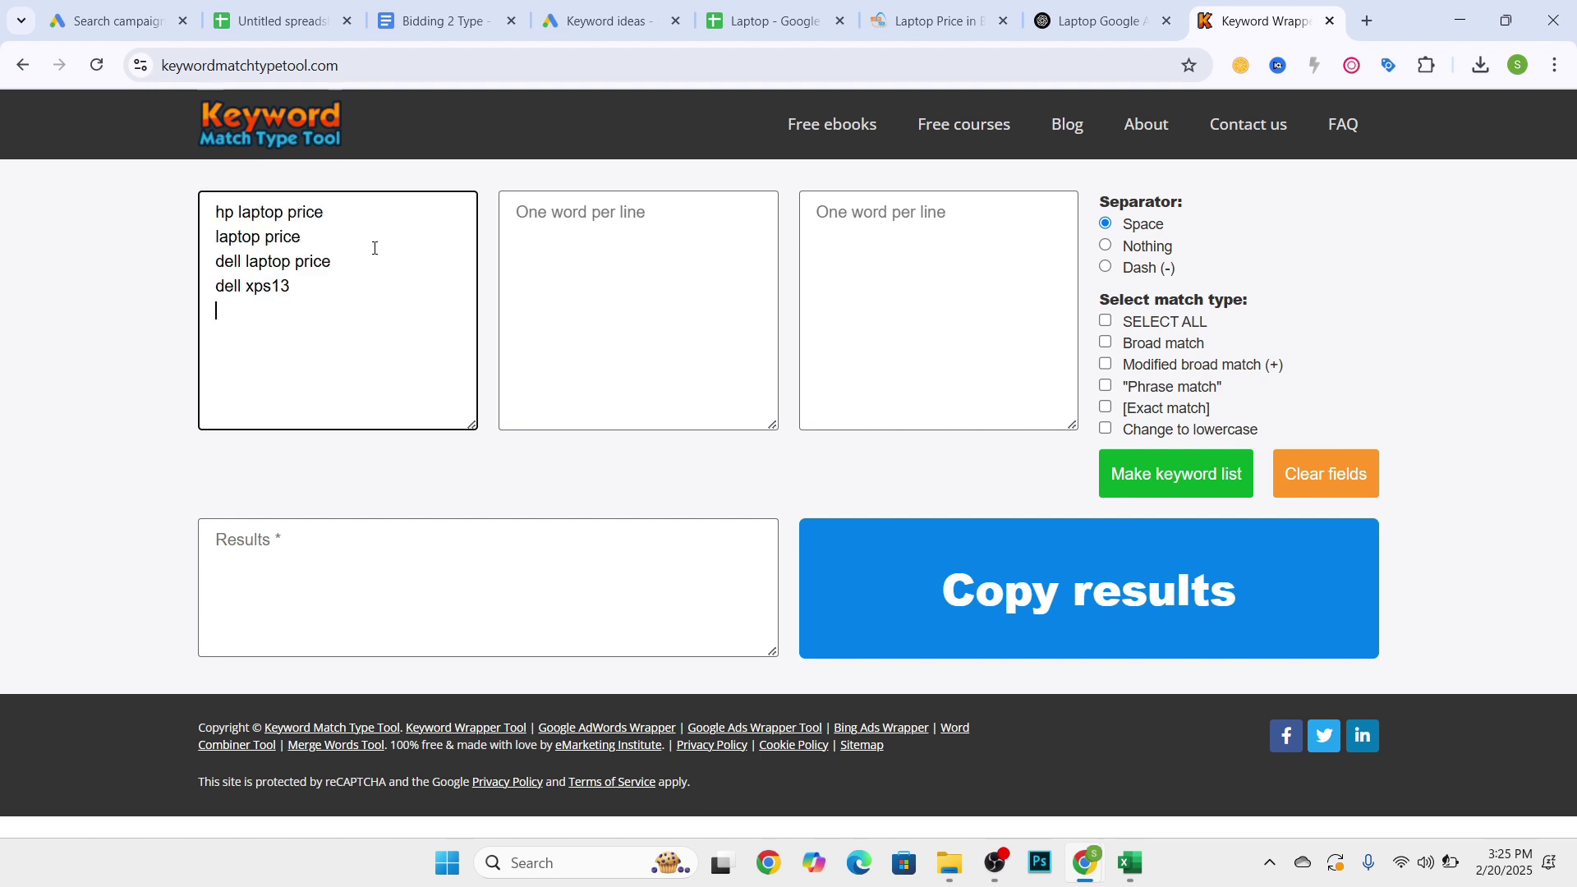
# - Generate the keyword list in broad, phrase and exact match, and copy the results
pyautogui.click(1106, 342)
pyautogui.click(1105, 386)
pyautogui.click(1107, 407)
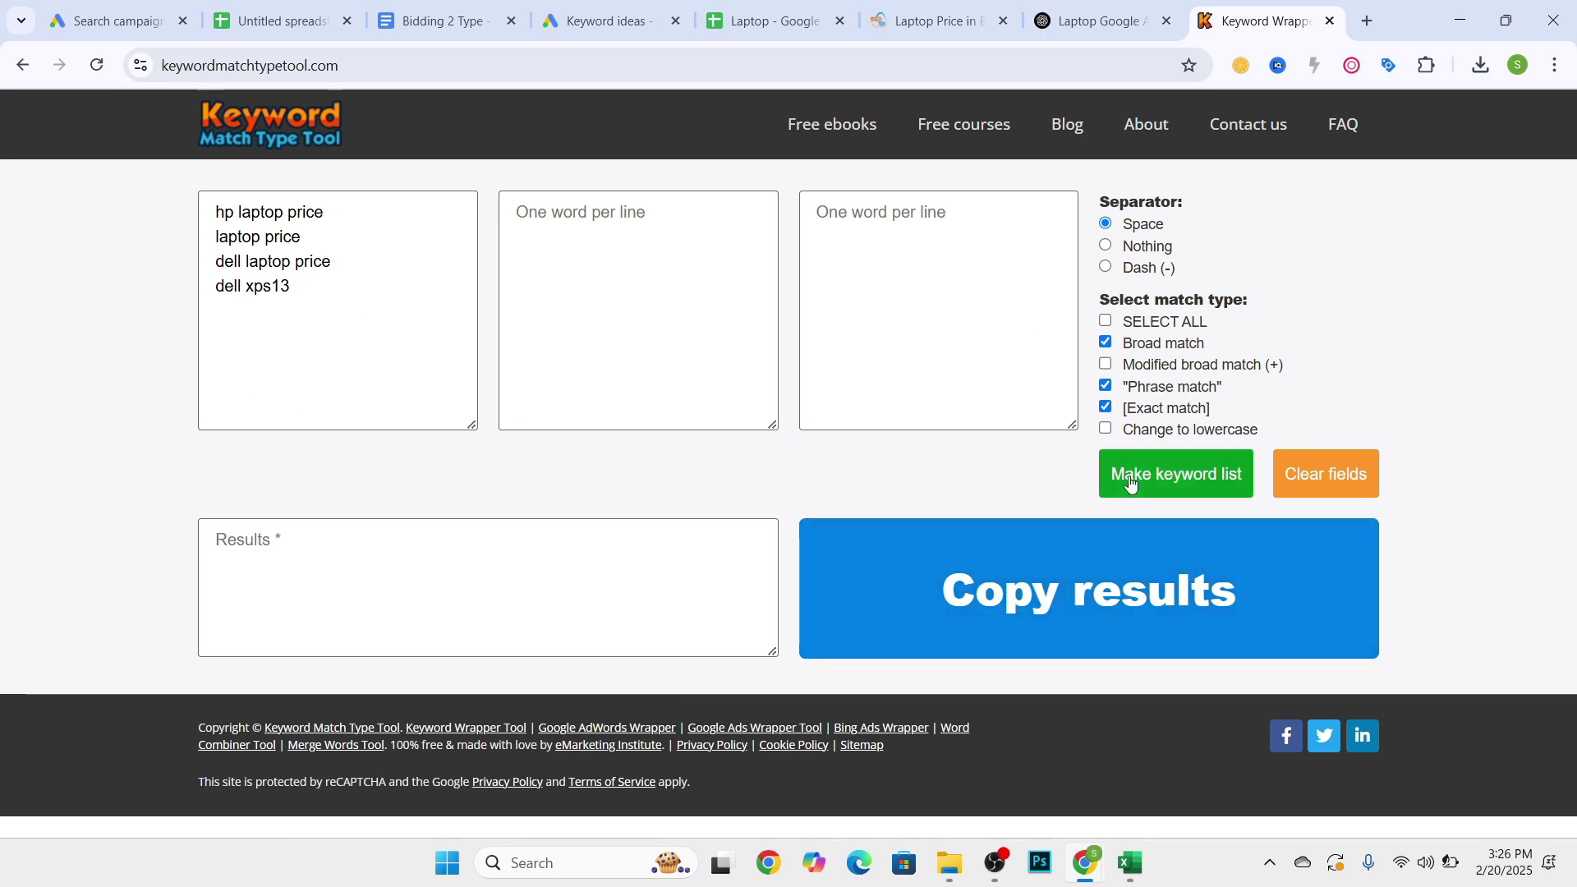
pyautogui.click(1167, 481)
pyautogui.scroll(-3, 362, 565)
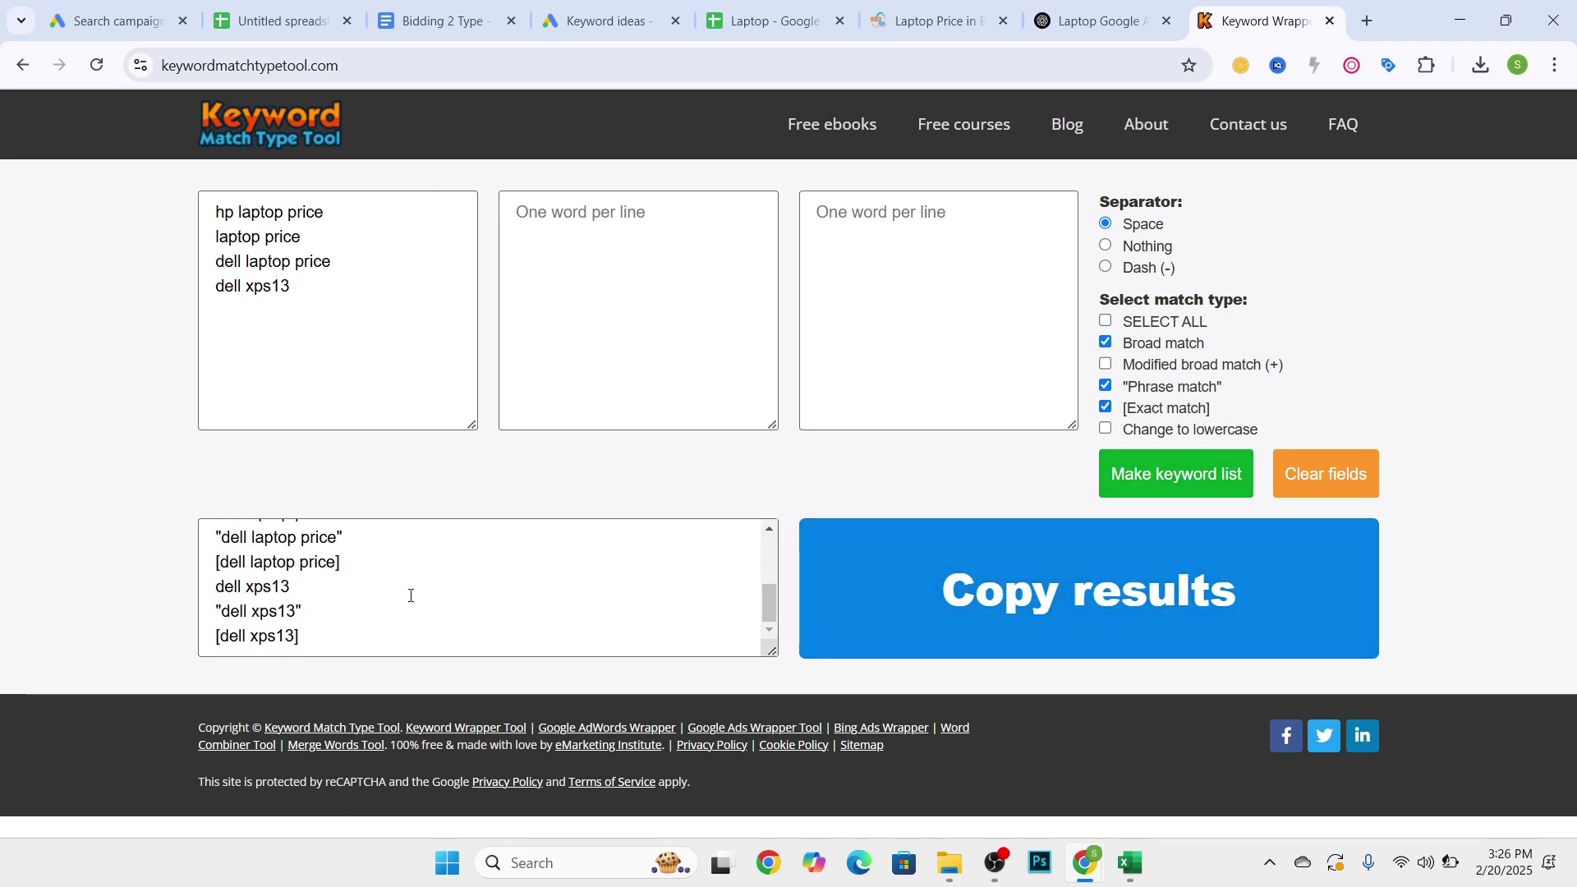
pyautogui.scroll(5, 289, 615)
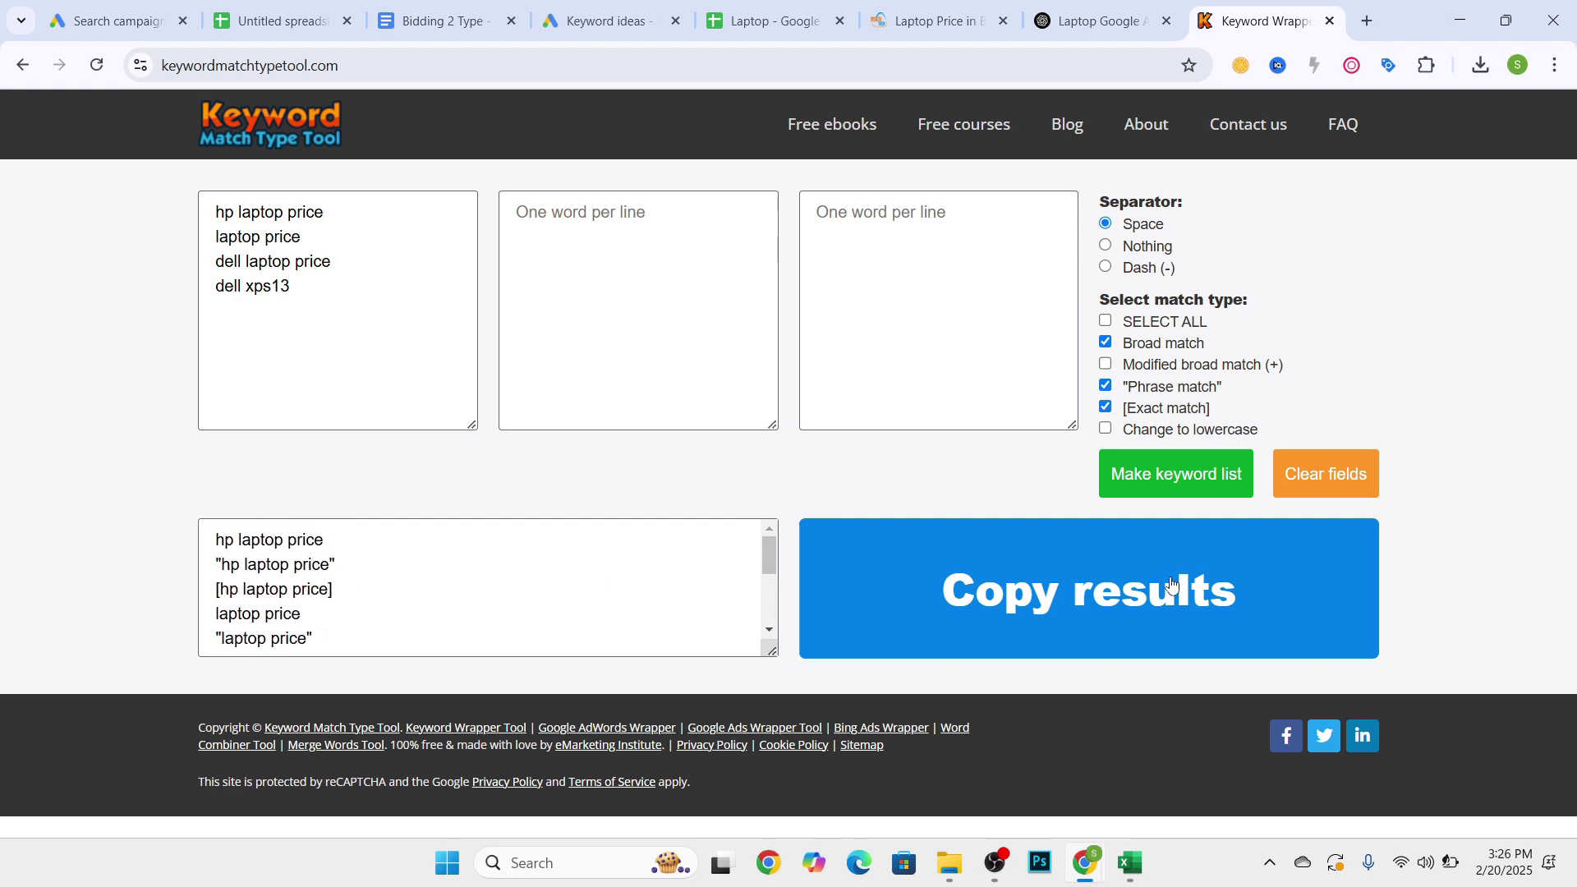
pyautogui.click(1082, 599)
# - Return to the new Google Ads campaign and replace all keywords in its ad group with the copied match type list
pyautogui.click(624, 18)
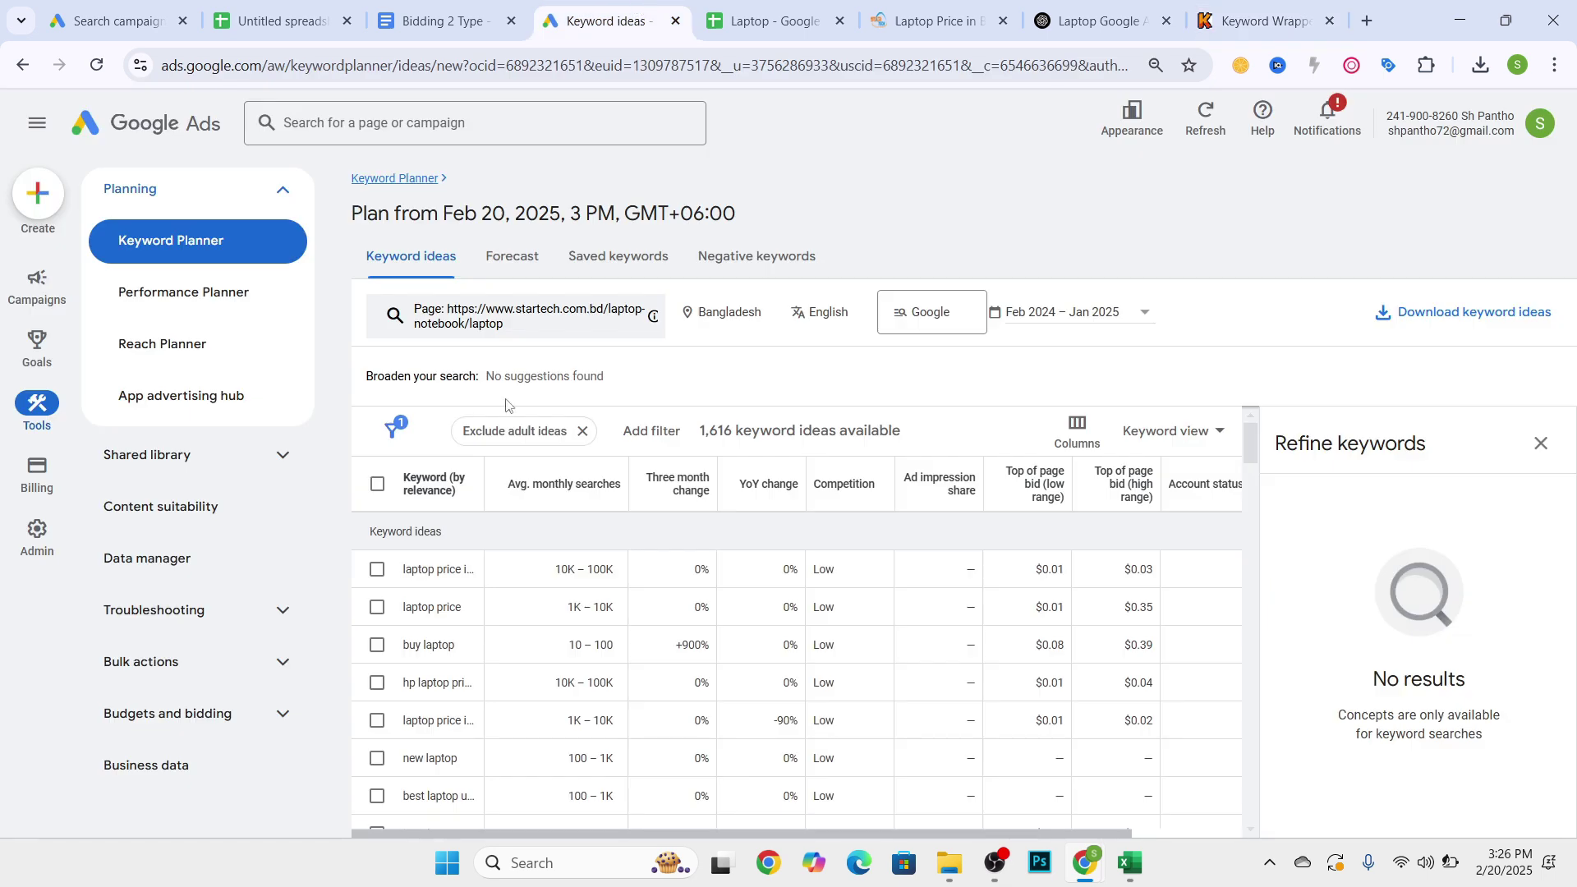
pyautogui.click(133, 7)
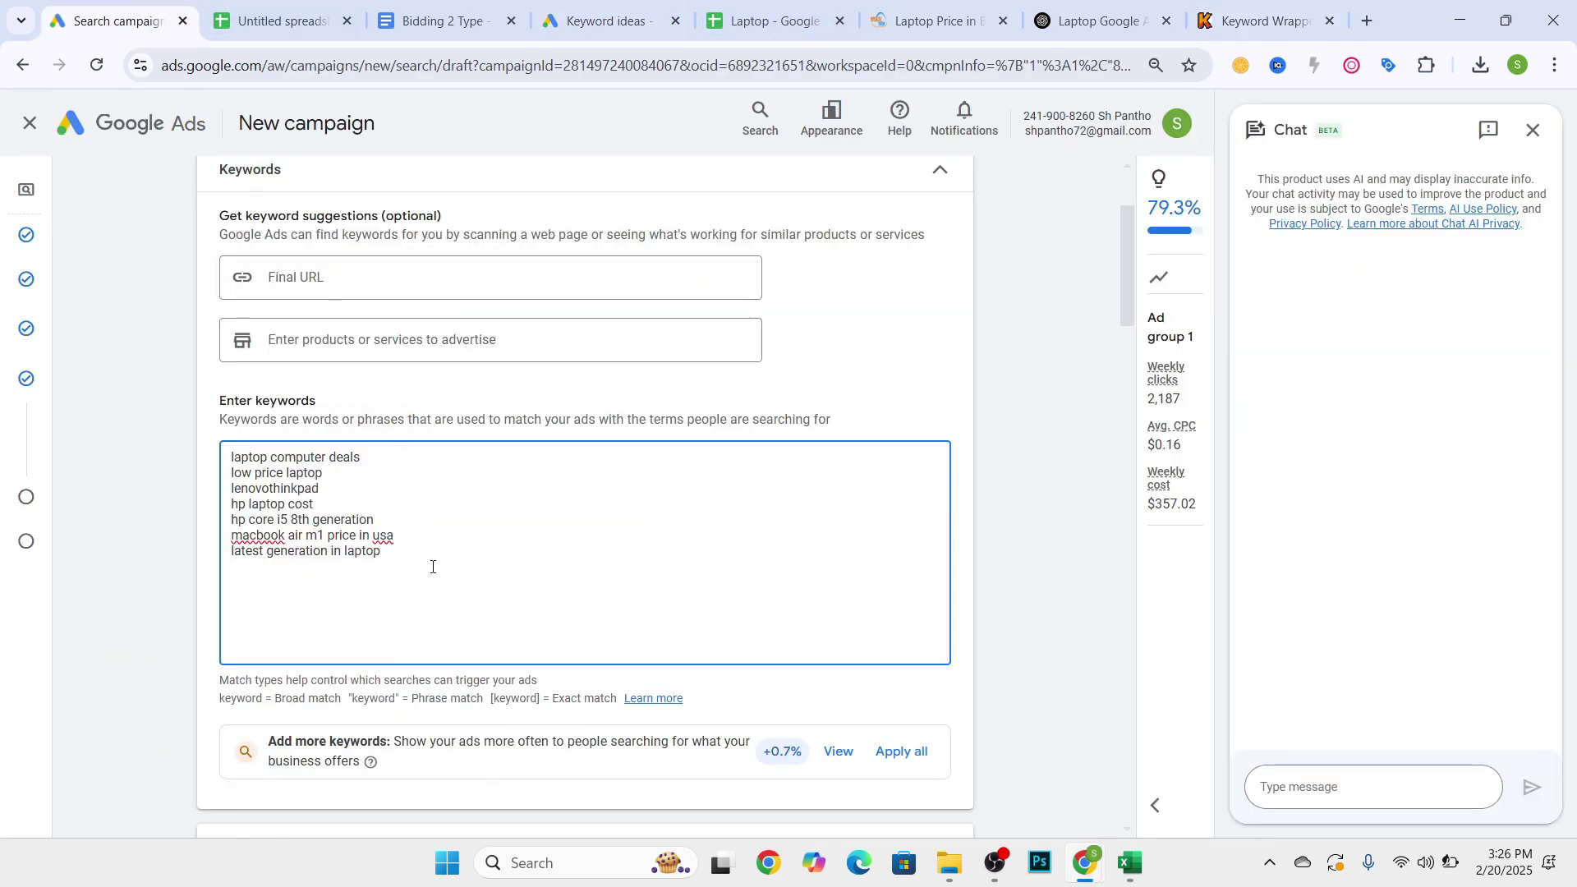
pyautogui.moveTo(433, 567); pyautogui.dragTo(230, 454)
pyautogui.hotkey('ctrl', 'v')
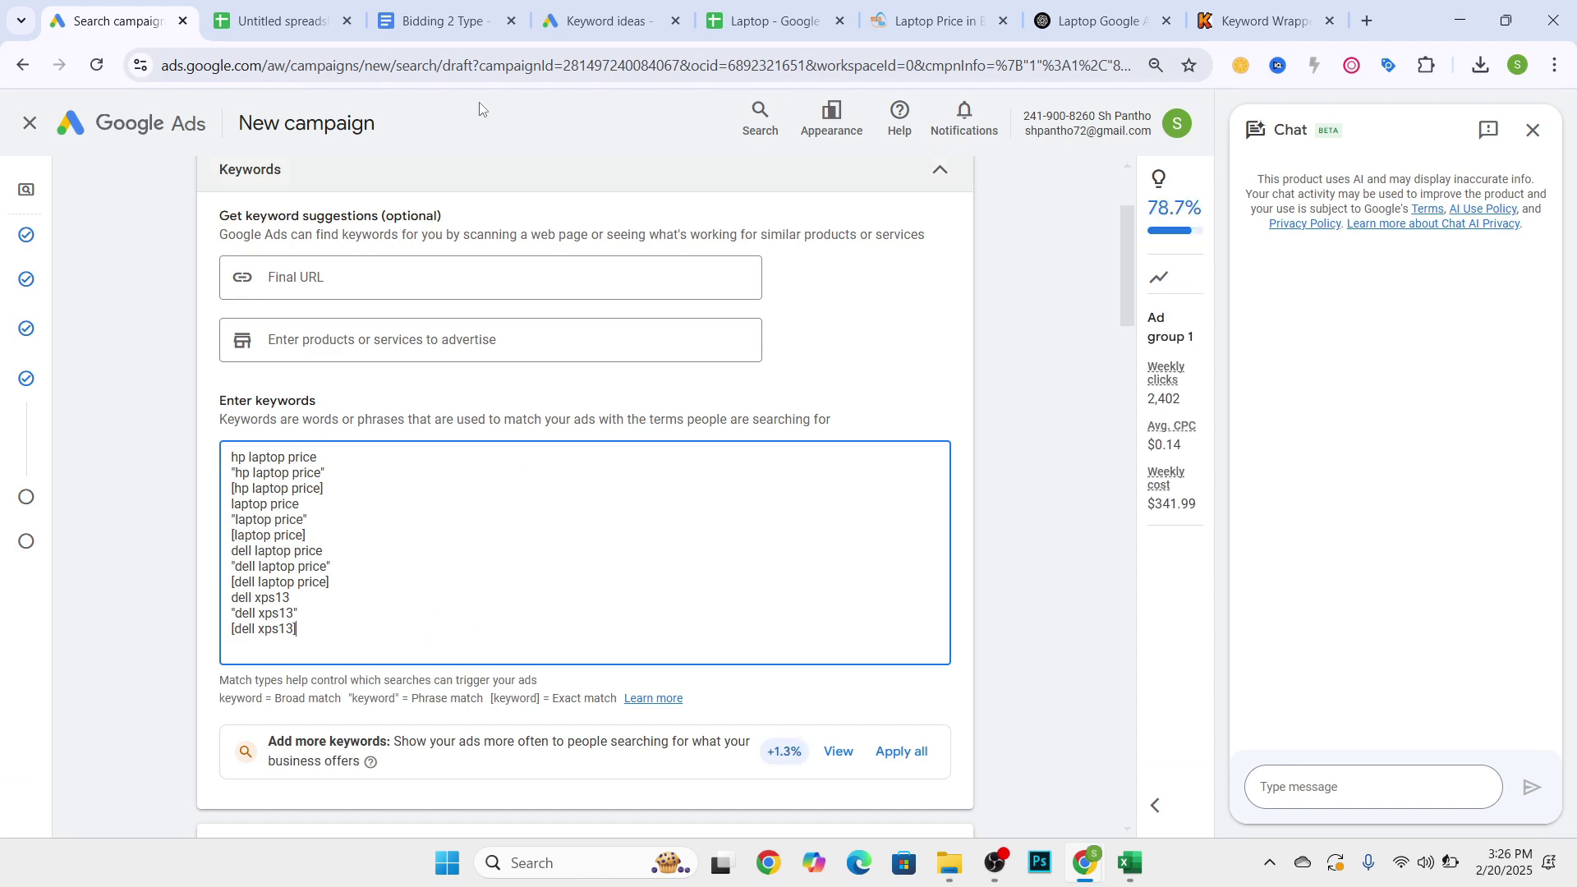
# - Copy the General Laptop Keywords from "Buy laptops online" to "Best laptops for business" in the ChatGPT answer
pyautogui.click(1094, 15)
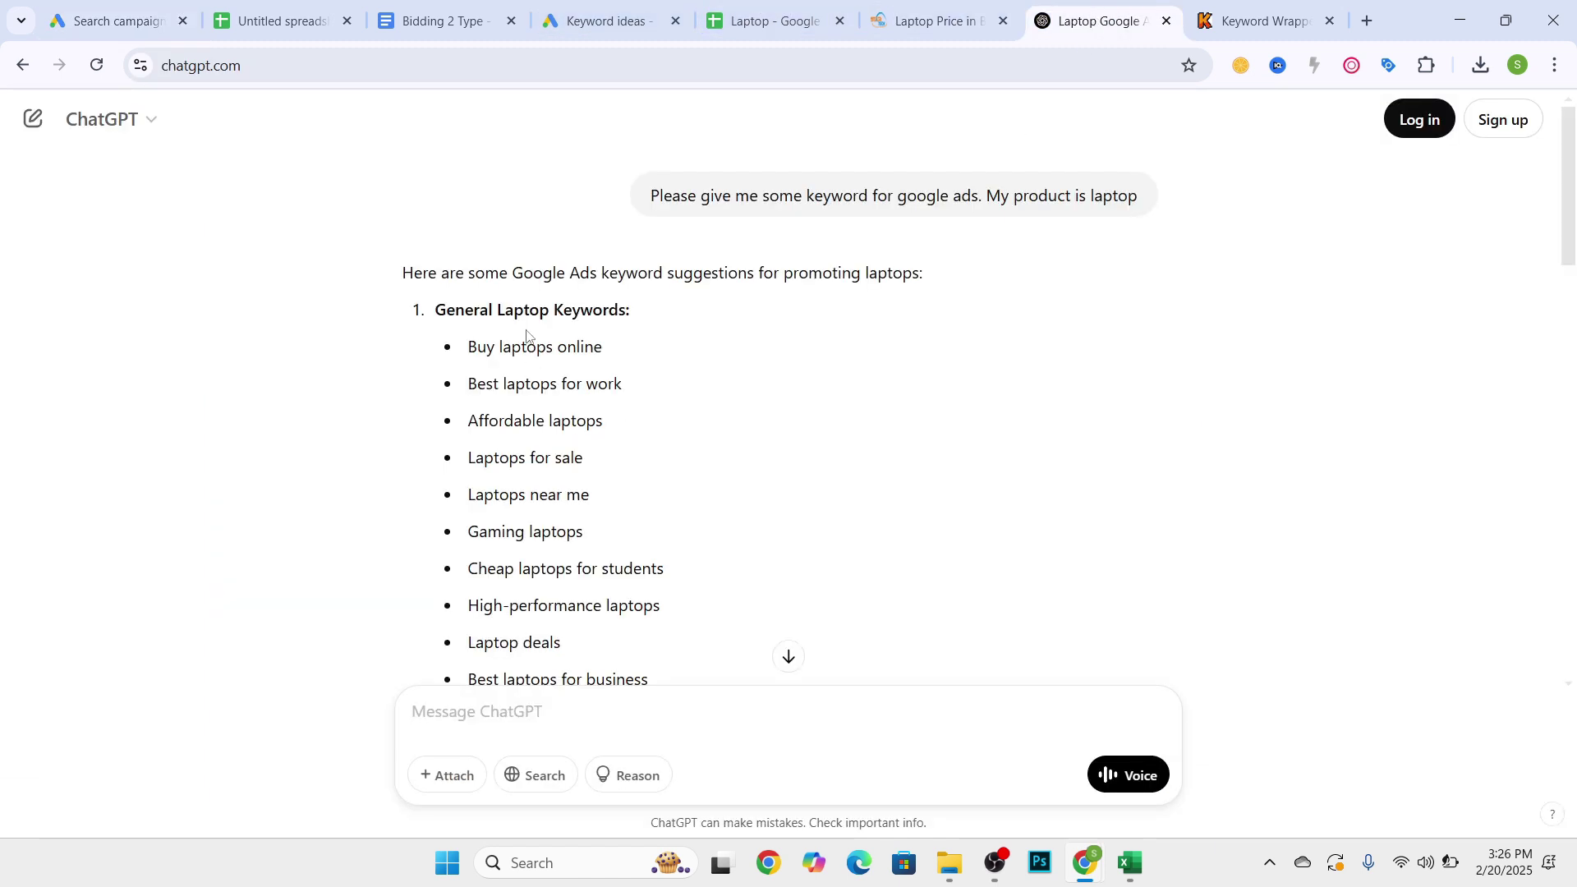
pyautogui.moveTo(463, 353); pyautogui.dragTo(608, 684)
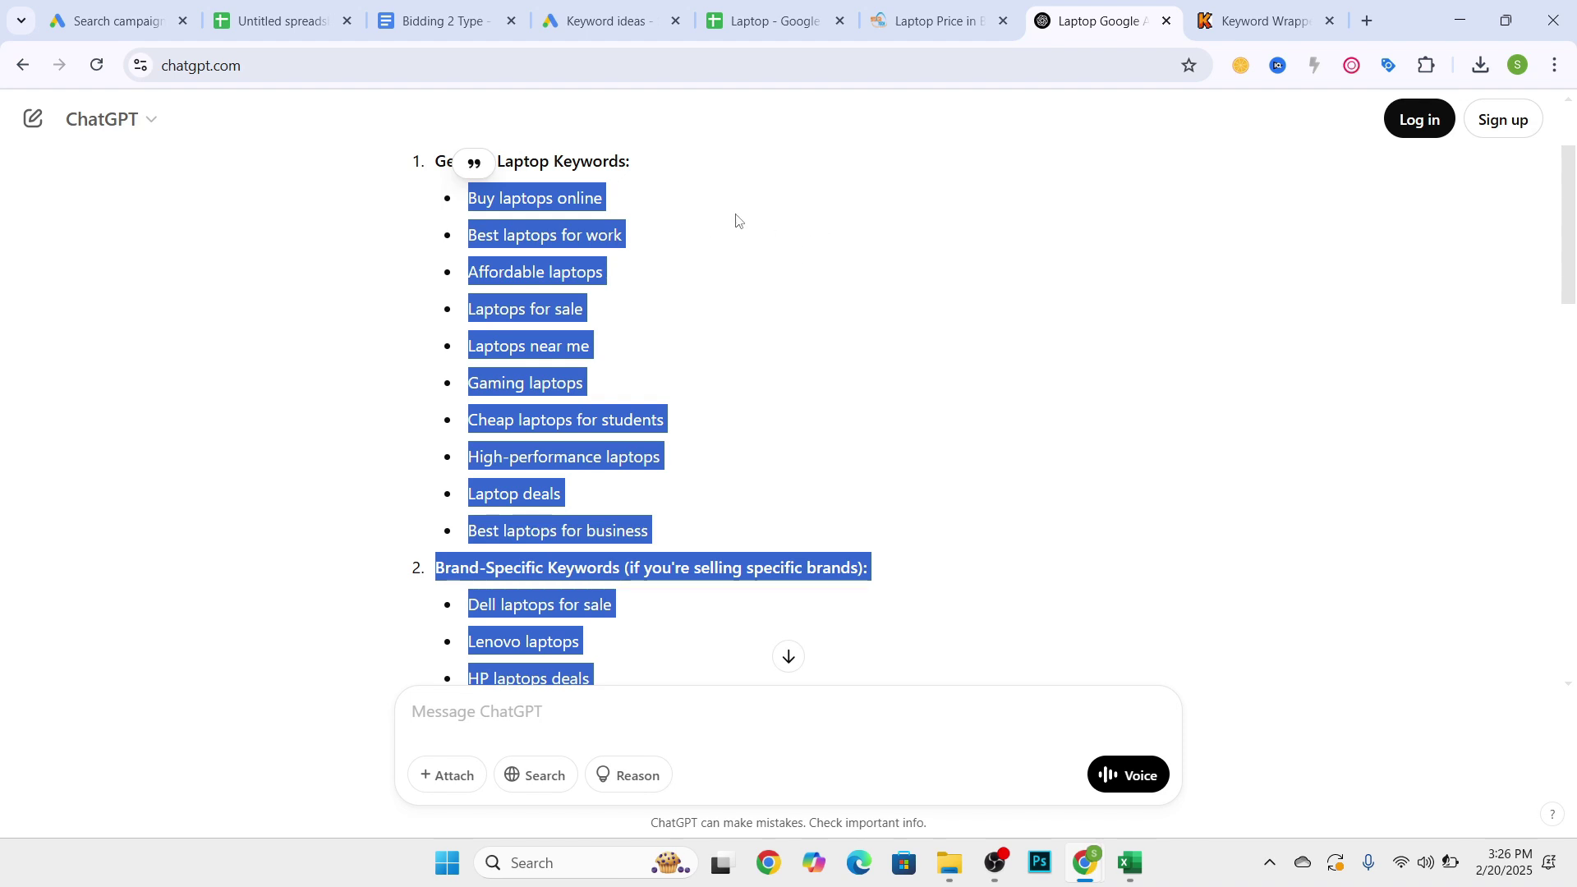
pyautogui.scroll(-2, 634, 316)
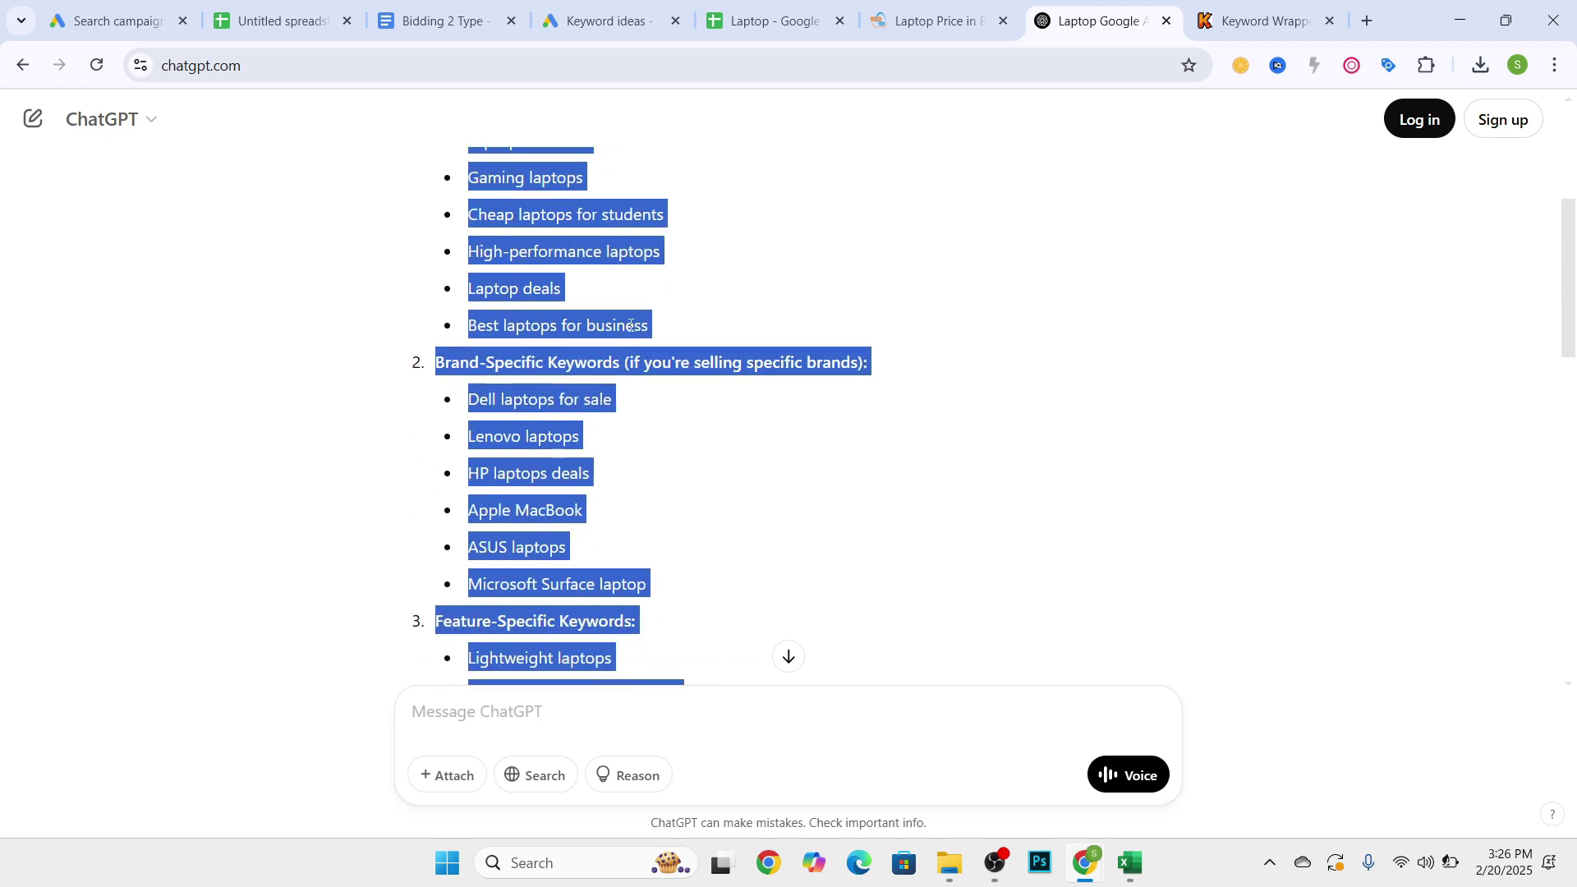
pyautogui.click(626, 329)
pyautogui.scroll(3, 599, 361)
pyautogui.moveTo(465, 301); pyautogui.dragTo(676, 623)
pyautogui.rightClick(561, 309)
pyautogui.click(591, 327)
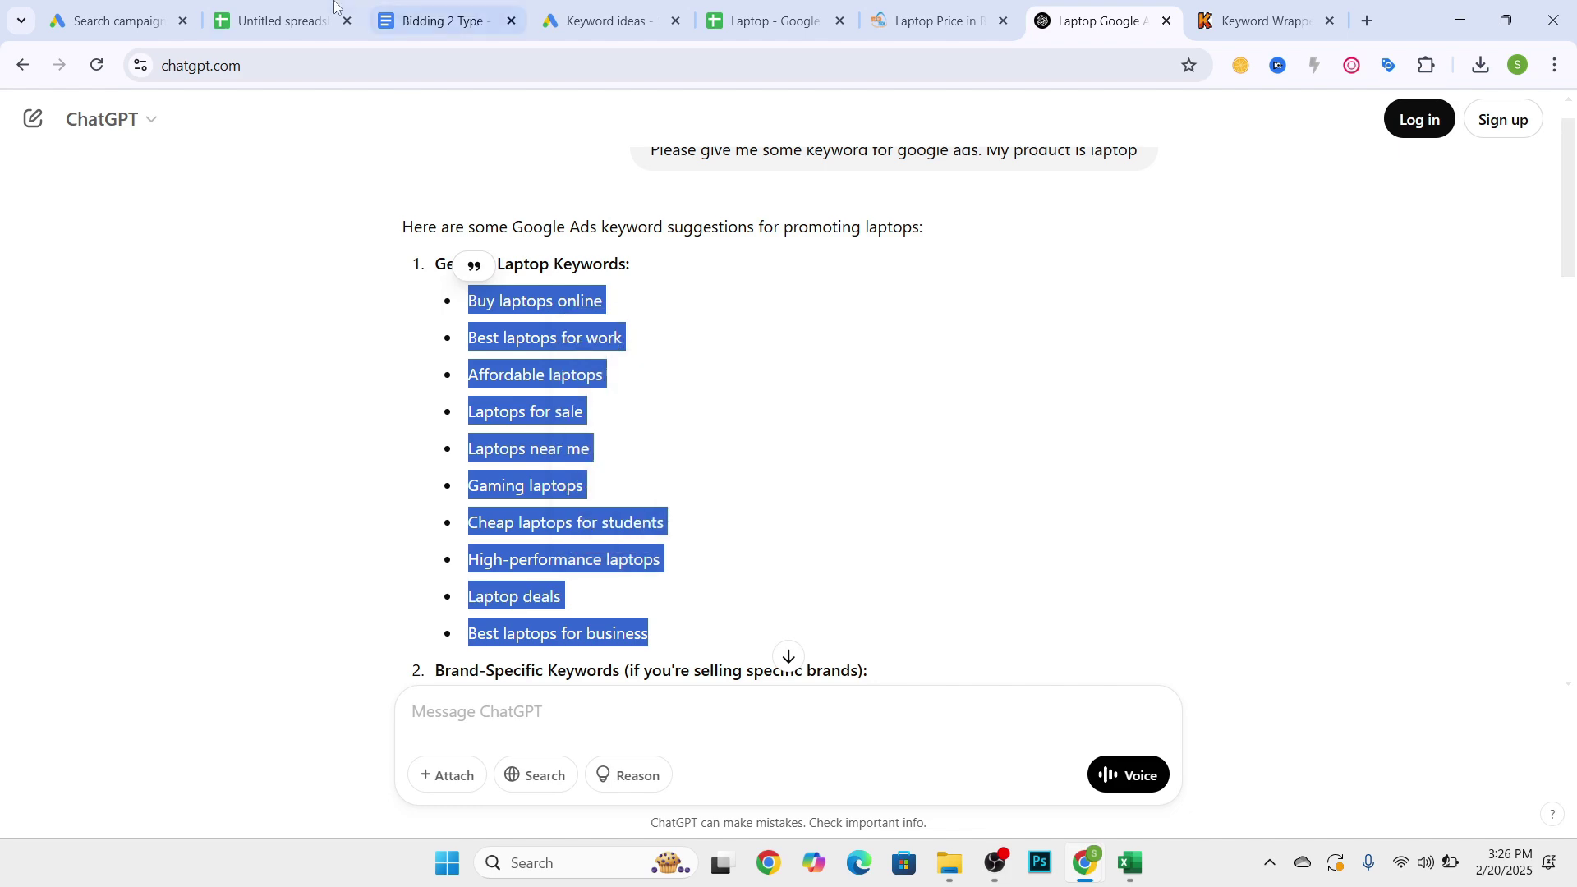
# - Leave the new campaign draft in Google Ads and open Keyword Planner
pyautogui.click(127, 3)
pyautogui.scroll(2, 120, 136)
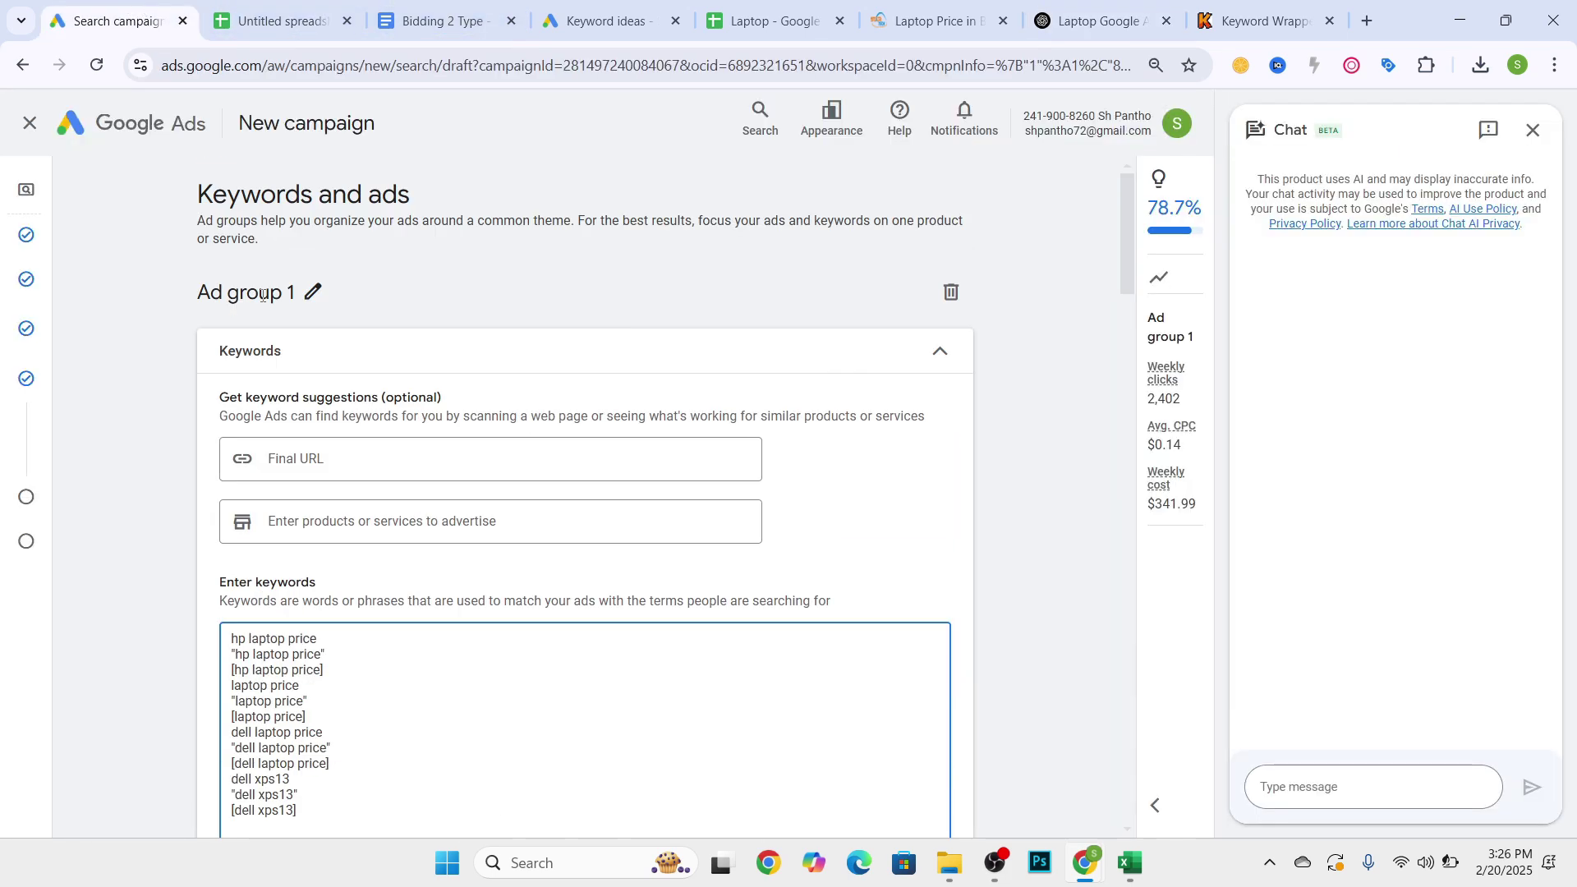
pyautogui.click(39, 141)
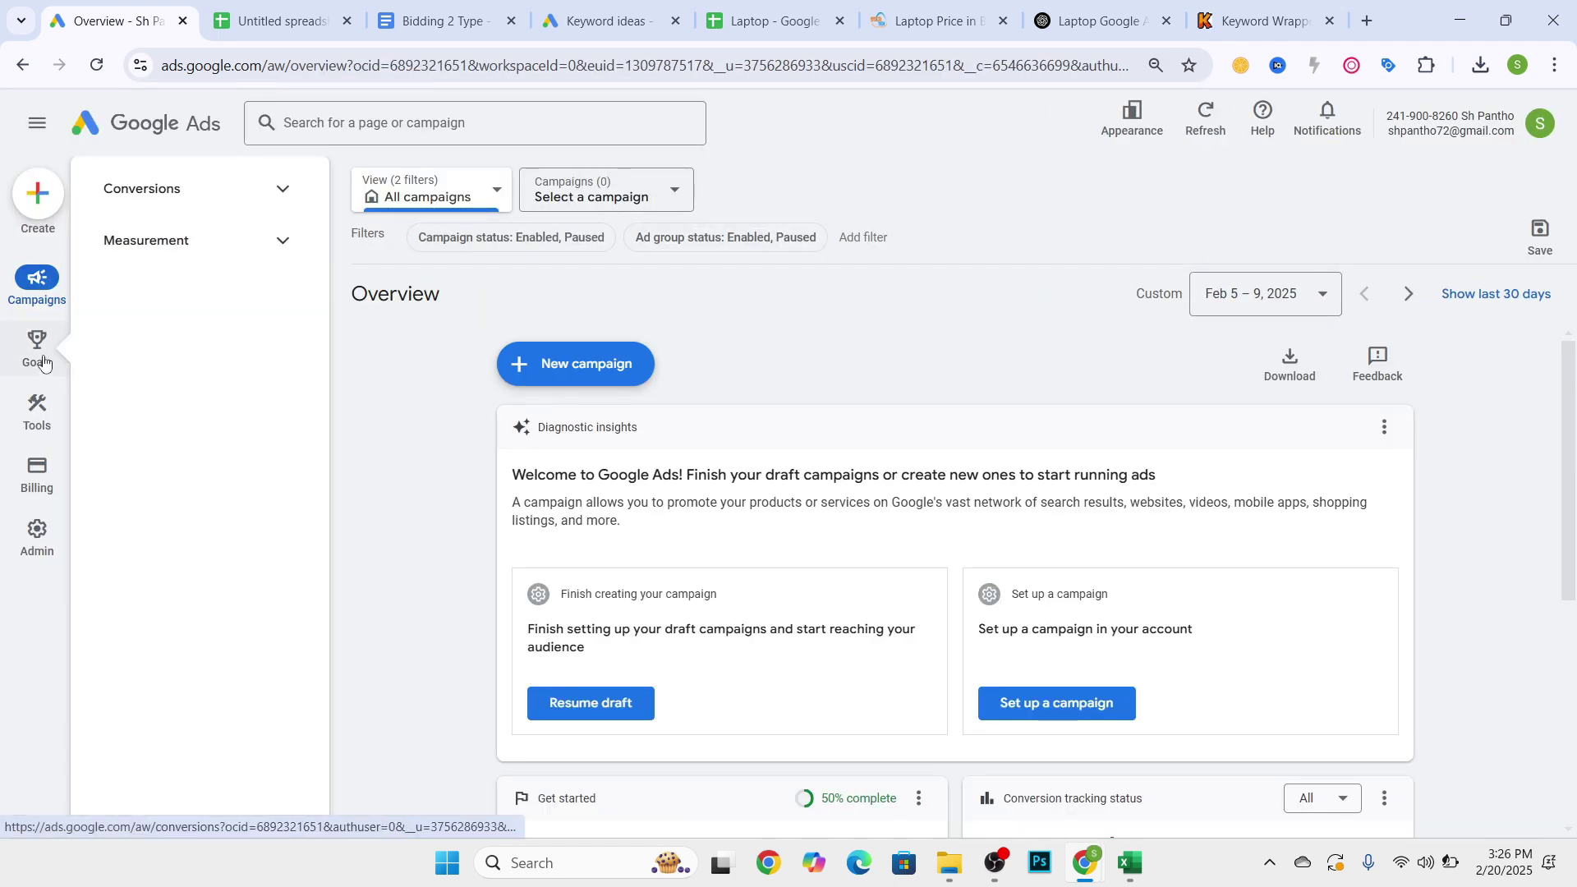
pyautogui.click(41, 344)
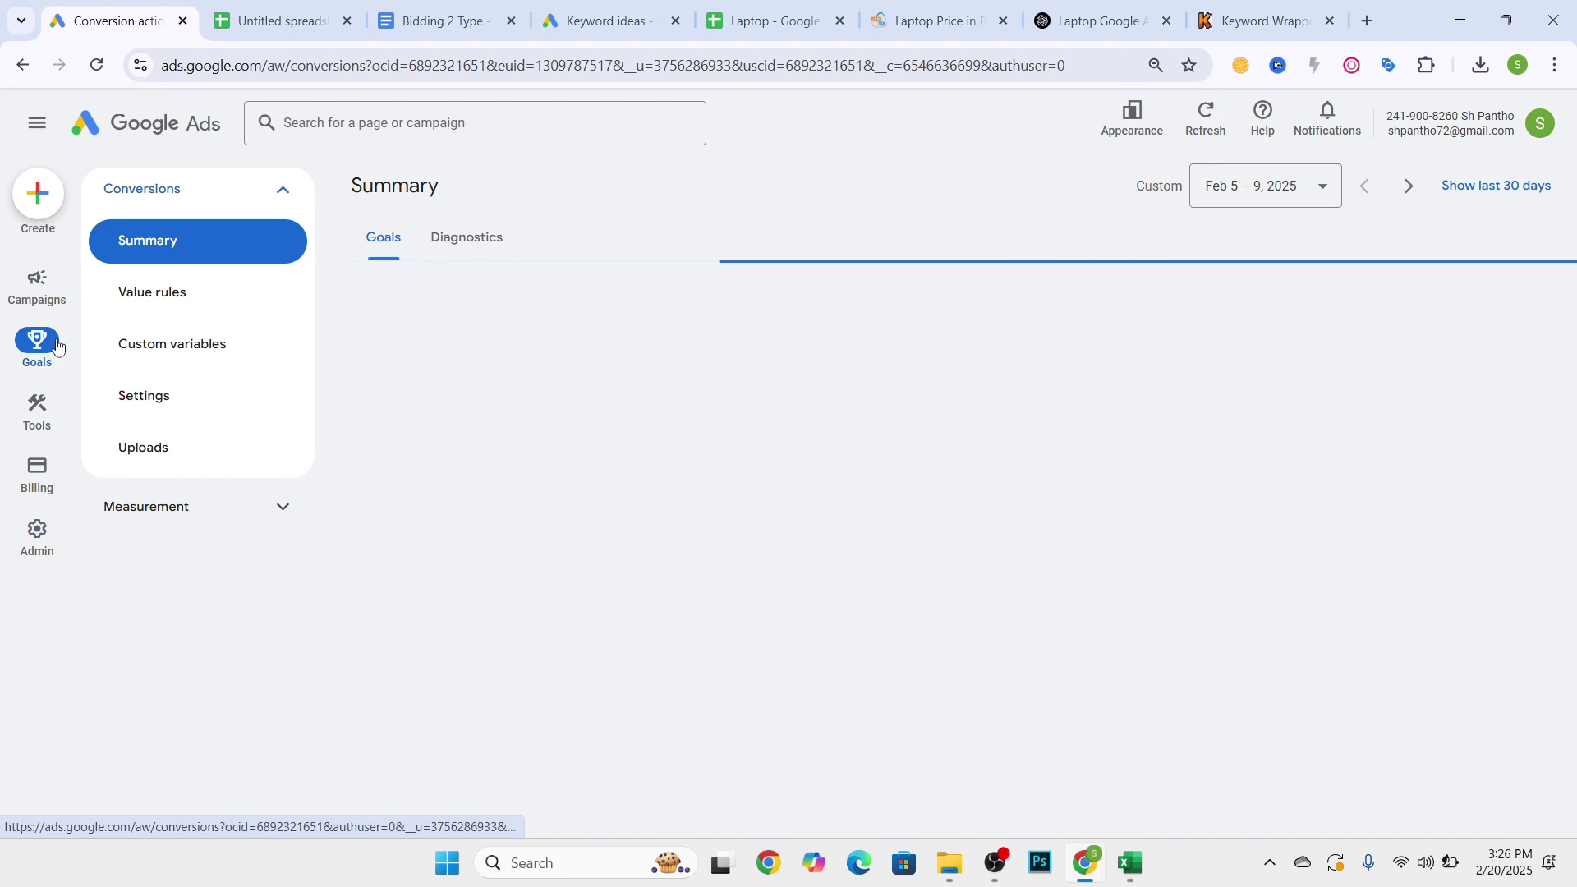
pyautogui.click(37, 406)
pyautogui.click(148, 191)
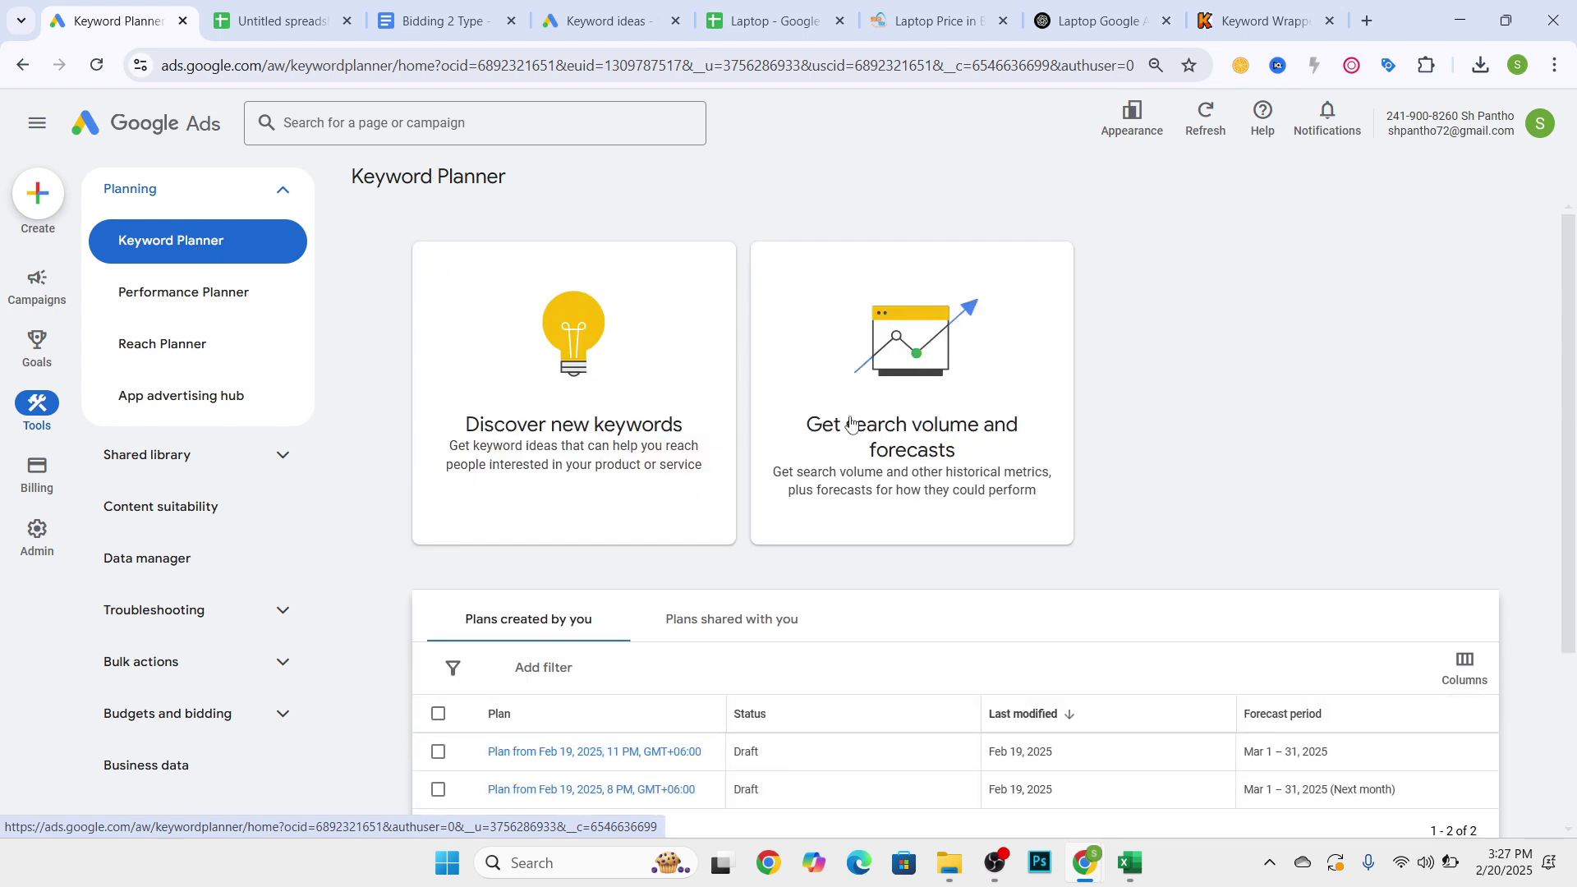
# - Get search volume and forecasts for the pasted general laptop keywords
pyautogui.click(960, 366)
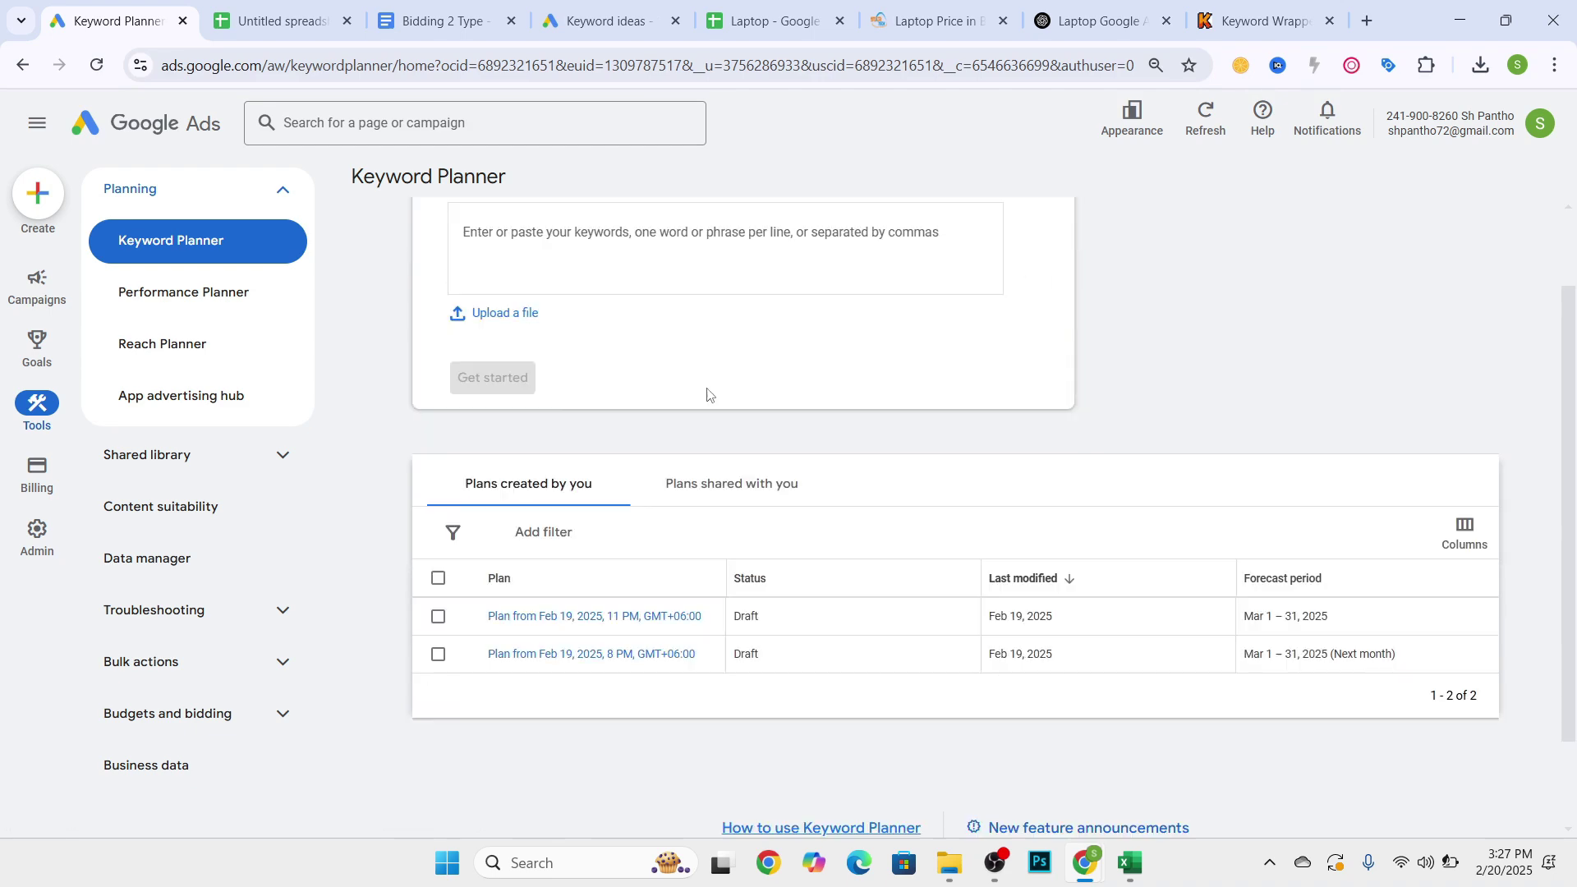
pyautogui.hotkey('ctrl', 'v')
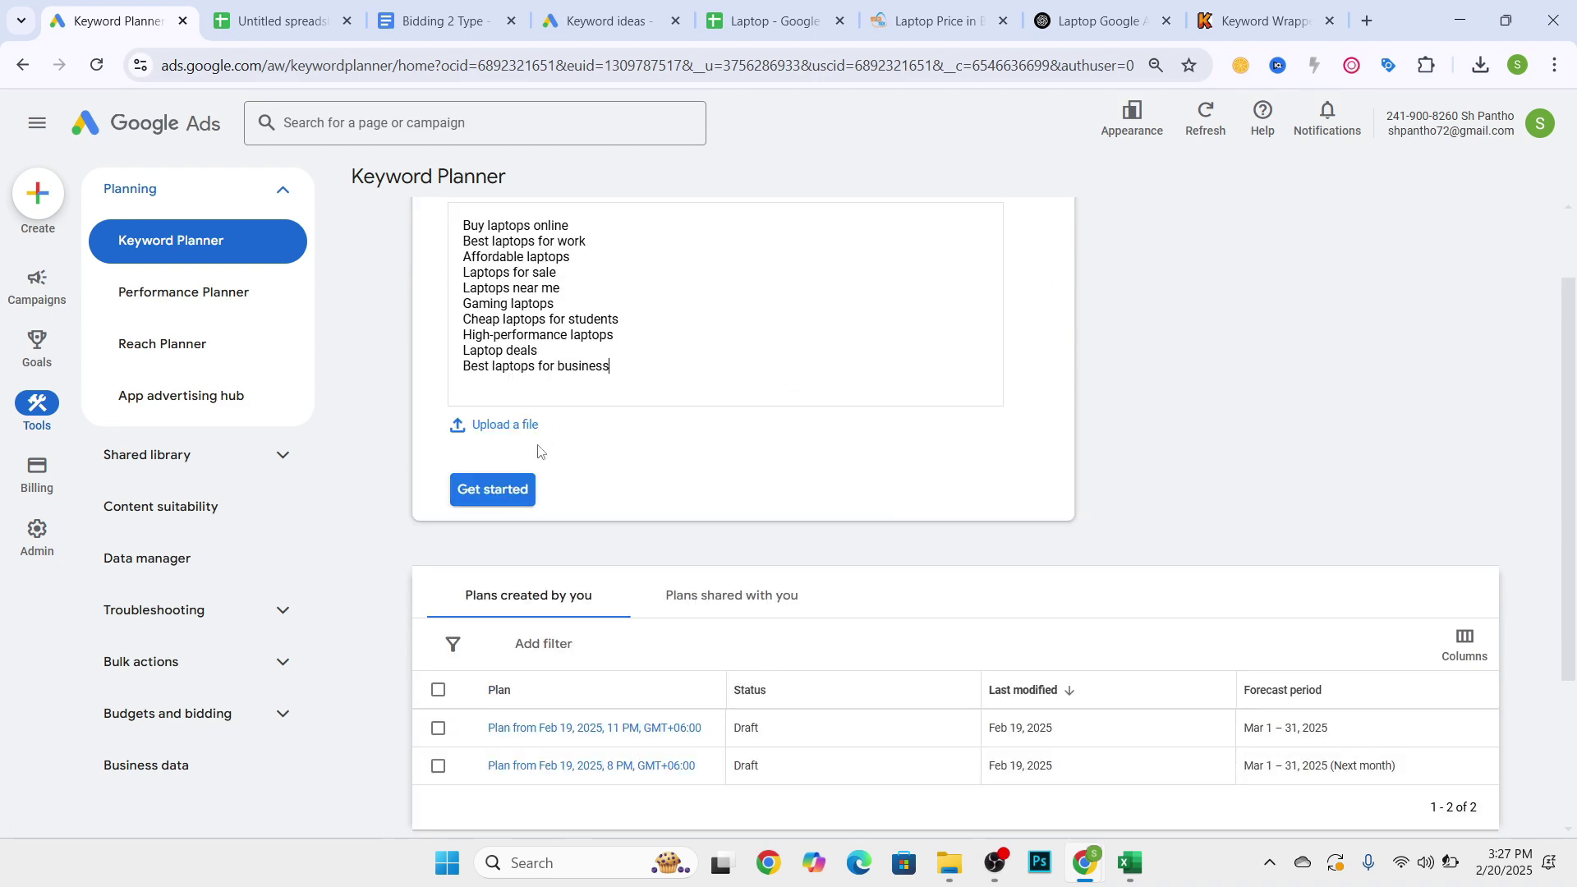
pyautogui.click(493, 489)
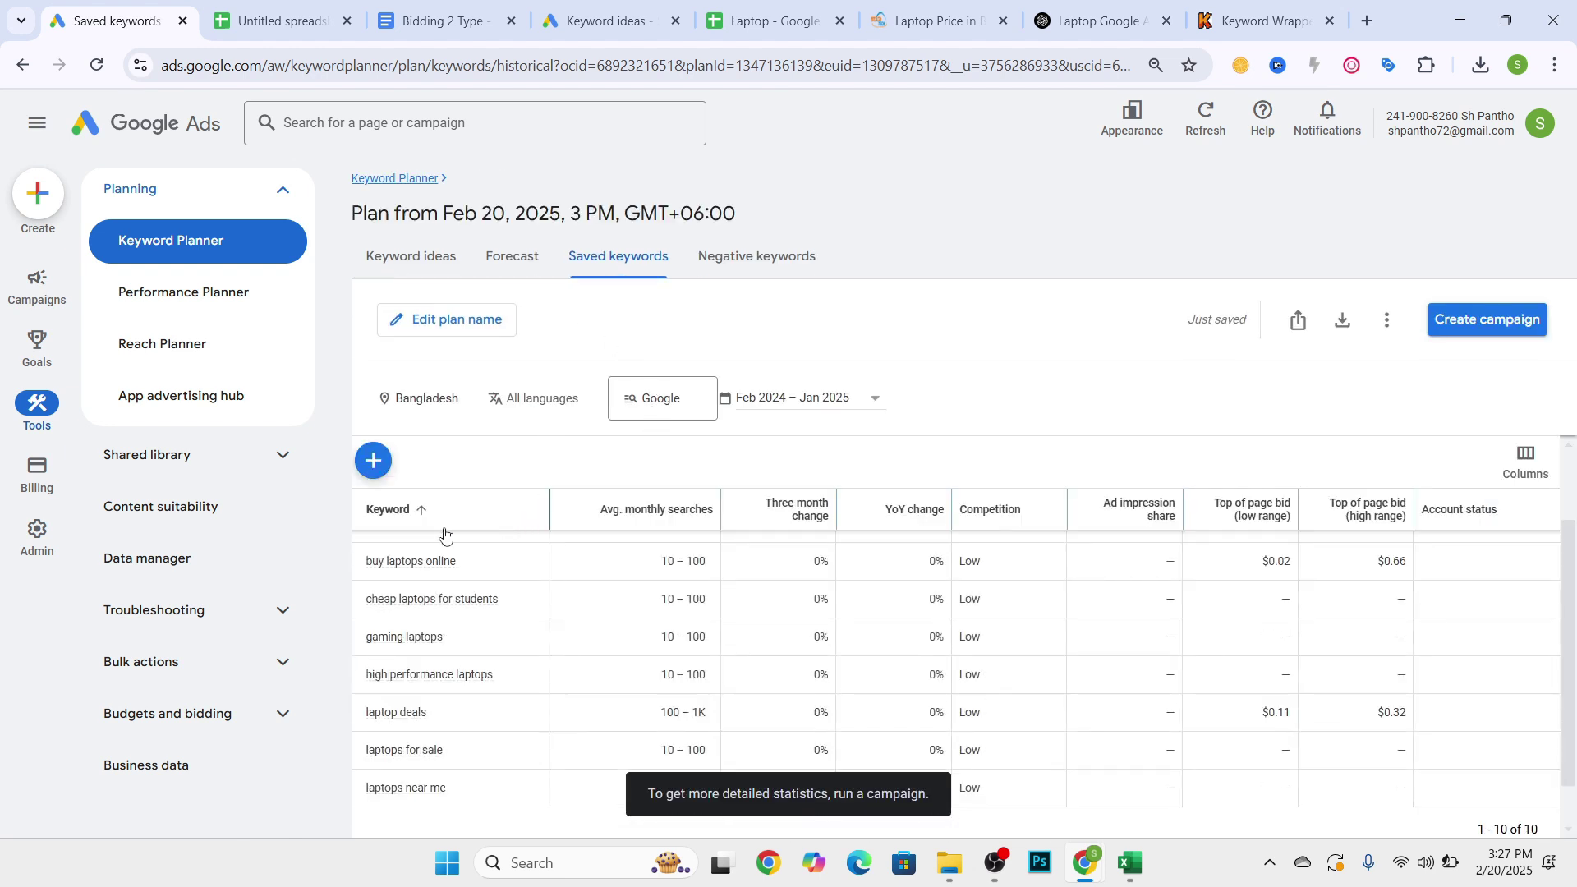
# - Examine the average monthly searches of the saved laptop keywords and go back to the Keyword Planner start page
pyautogui.moveTo(444, 592)
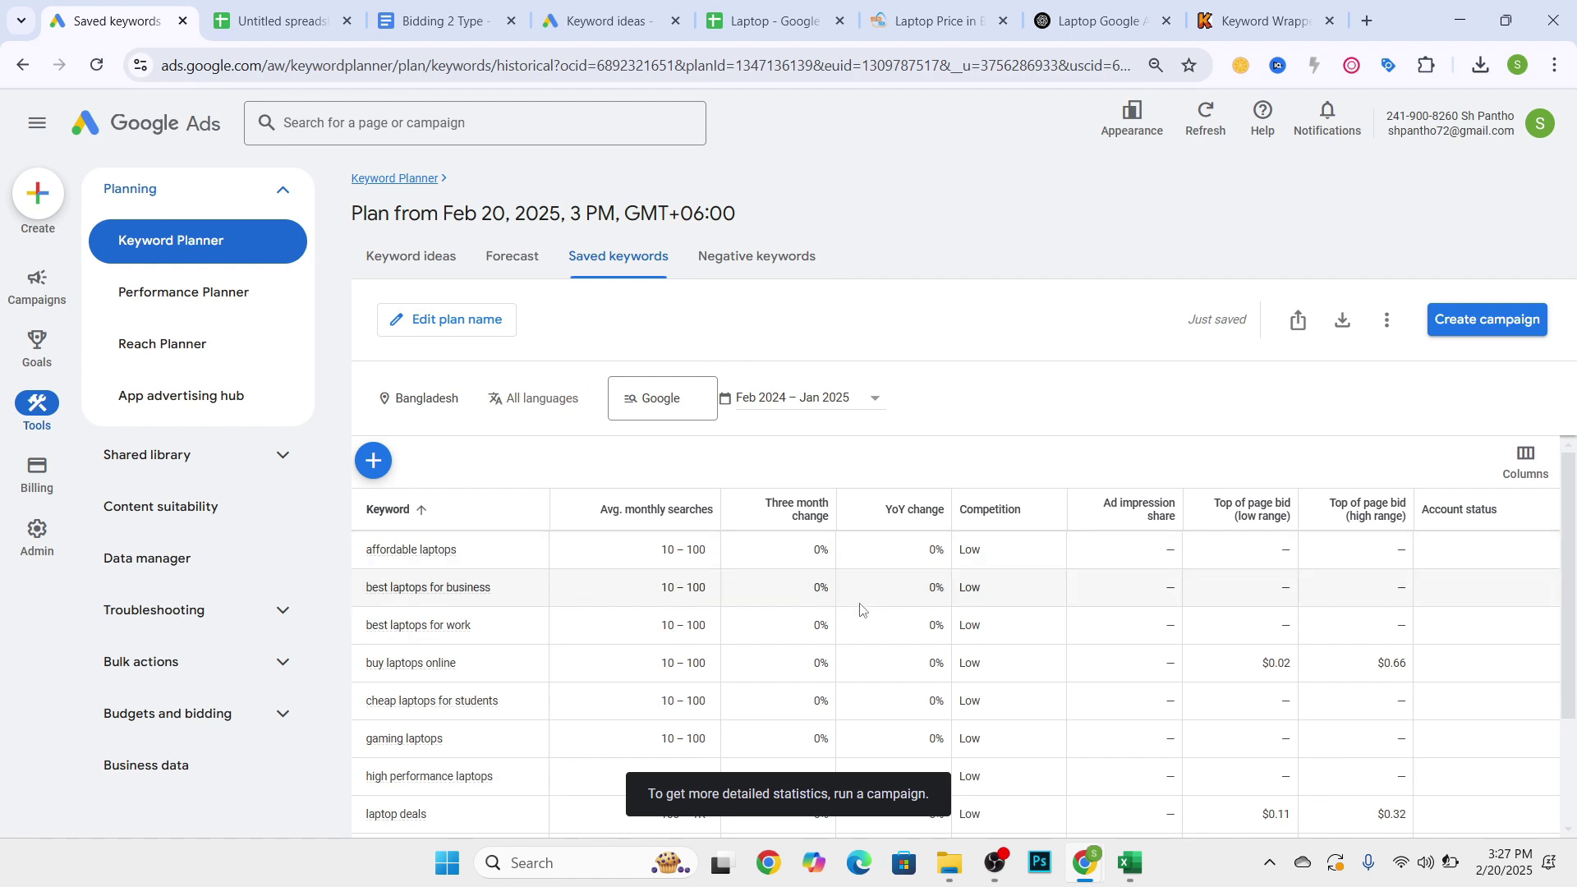
pyautogui.scroll(-3, 673, 579)
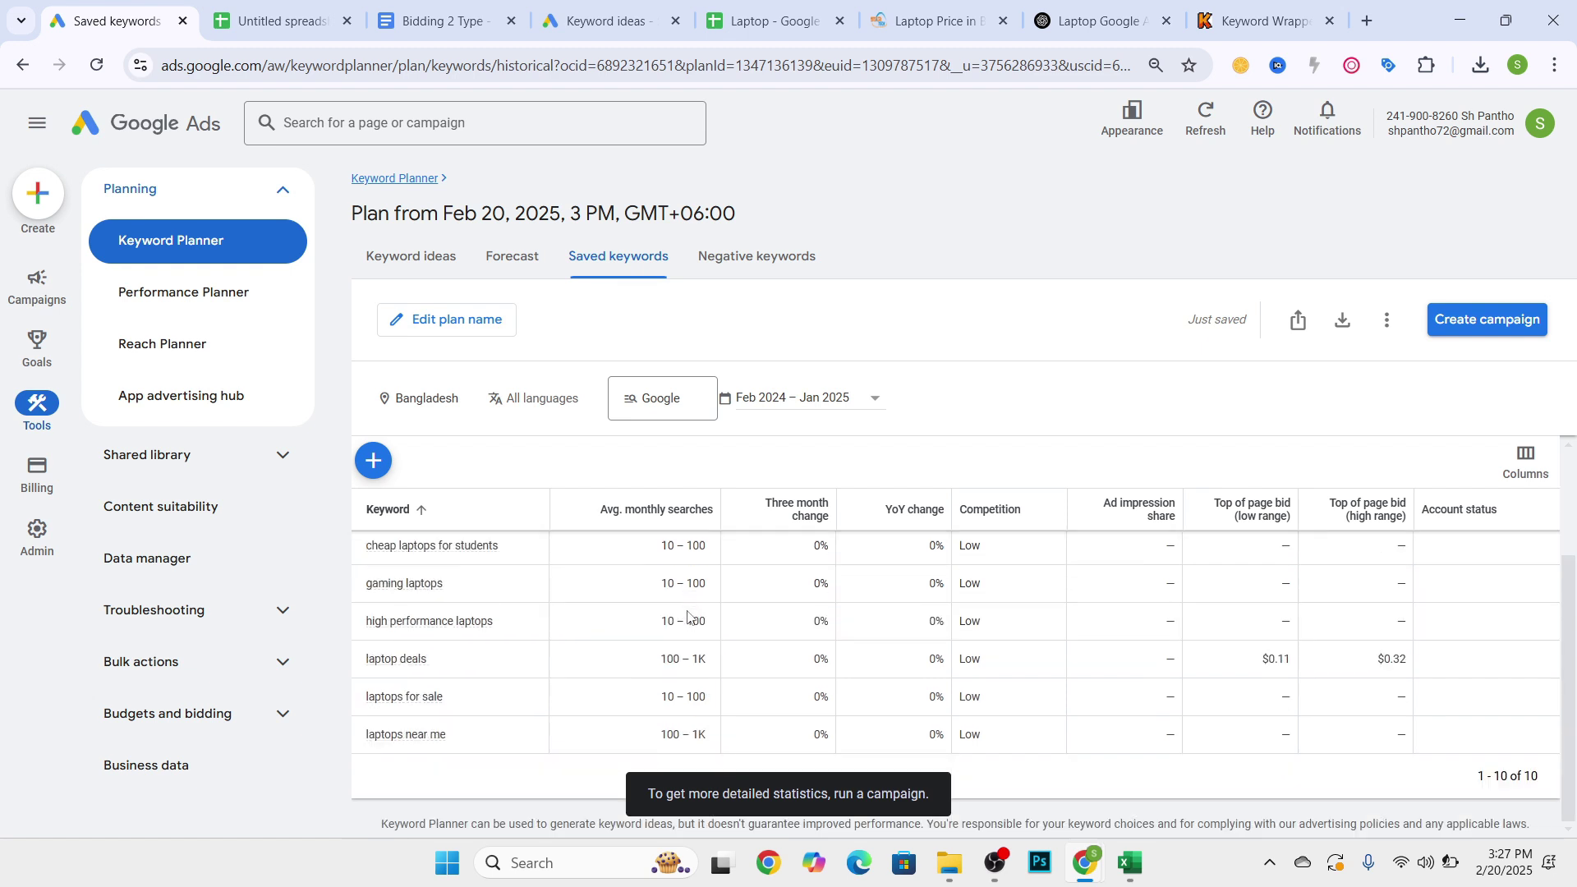
pyautogui.scroll(3, 689, 617)
pyautogui.scroll(-3, 690, 622)
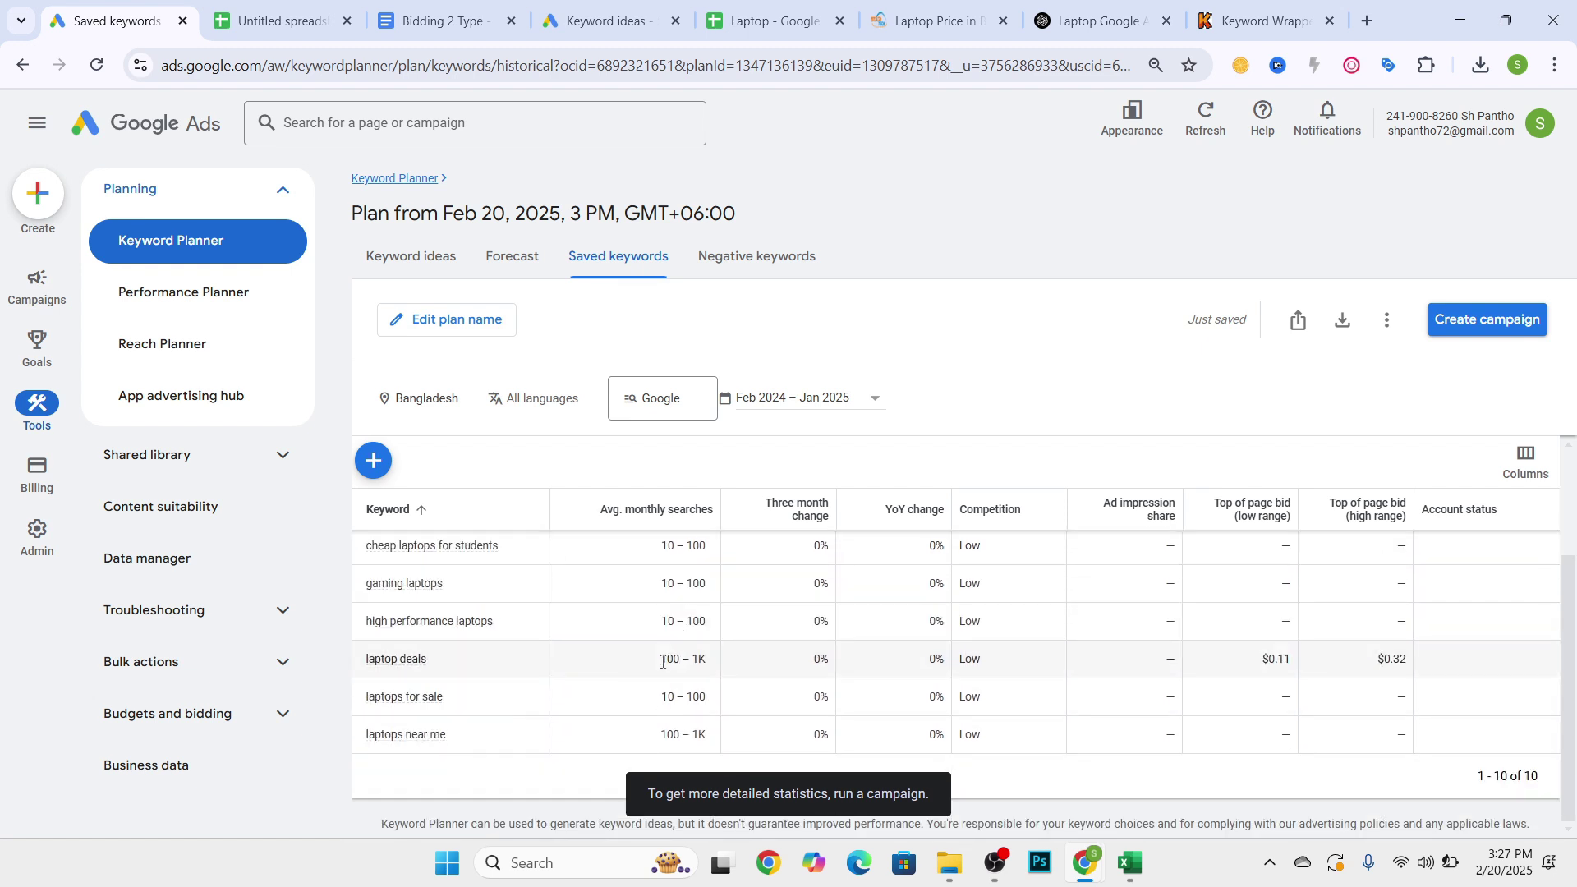
pyautogui.moveTo(662, 660); pyautogui.dragTo(738, 662)
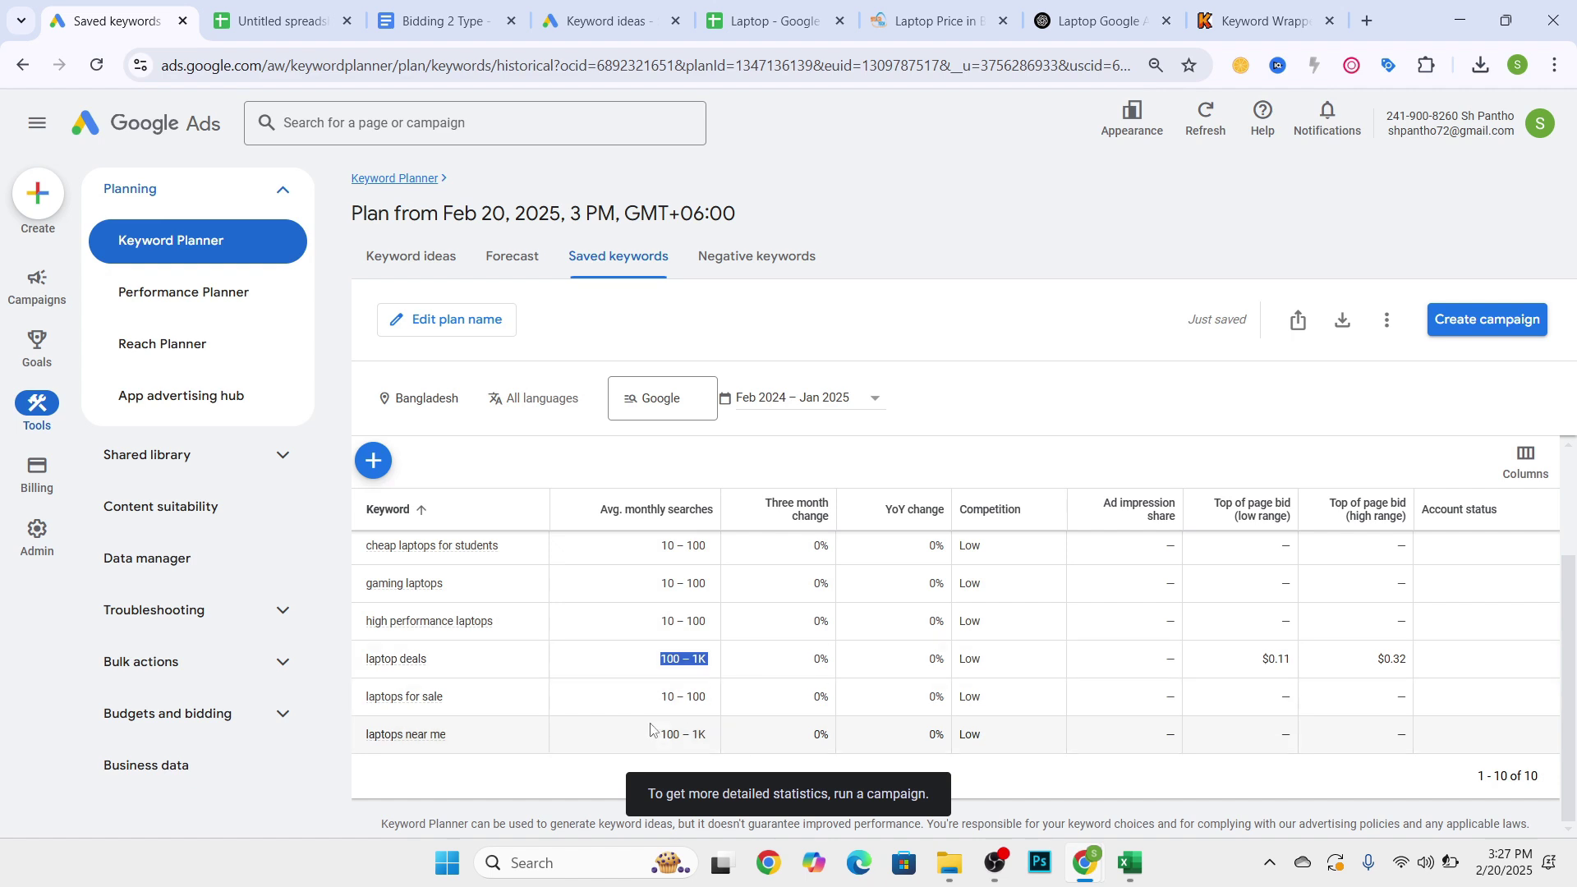
pyautogui.moveTo(656, 698); pyautogui.dragTo(757, 693)
pyautogui.scroll(3, 713, 698)
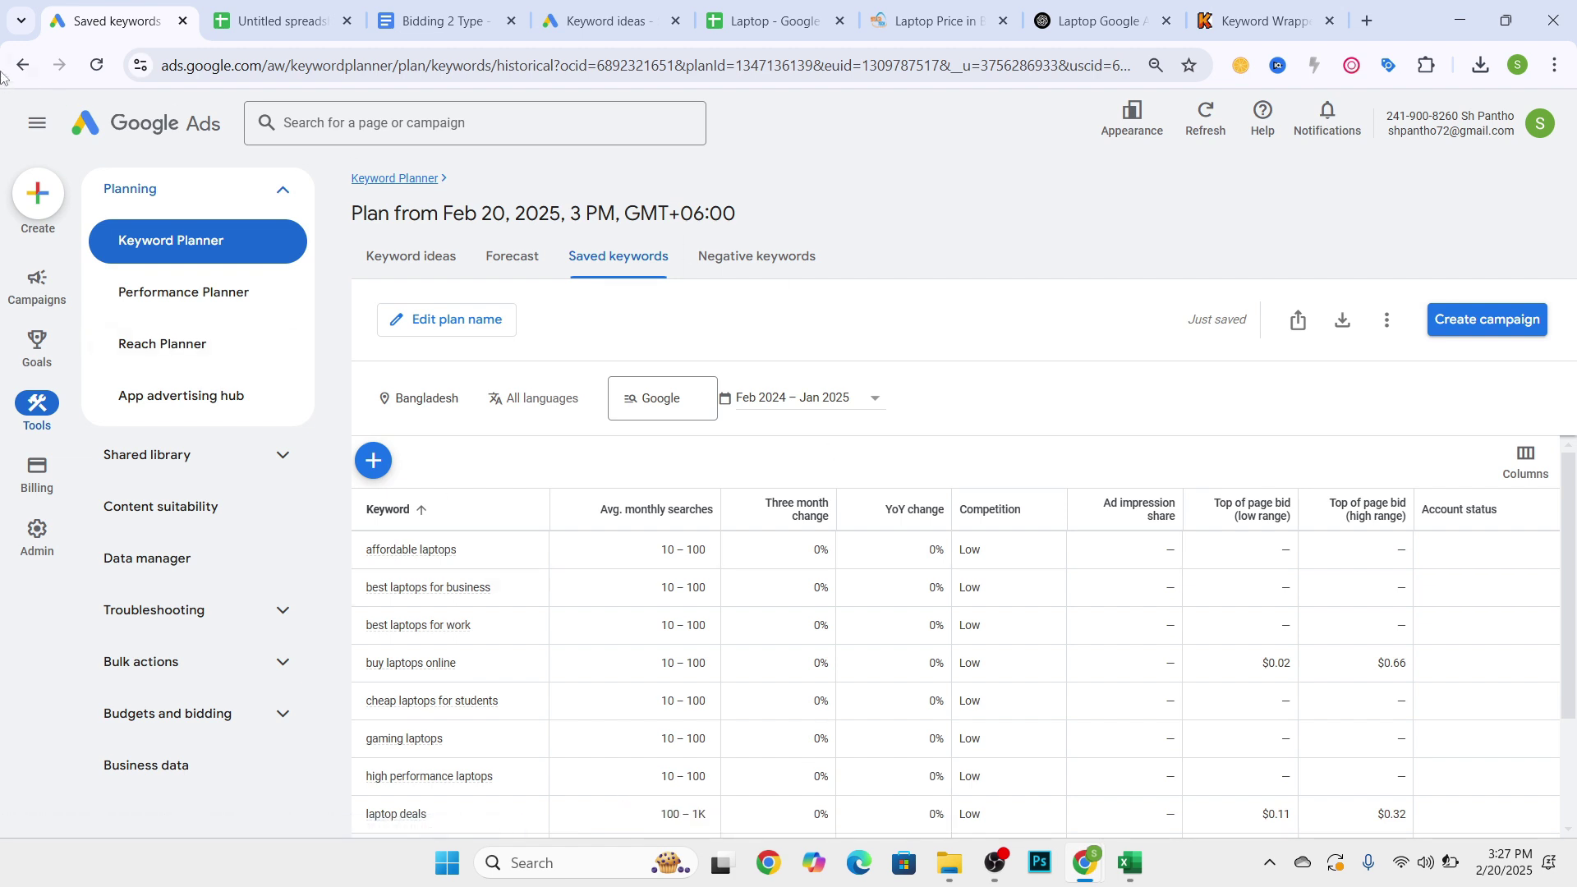
pyautogui.click(35, 69)
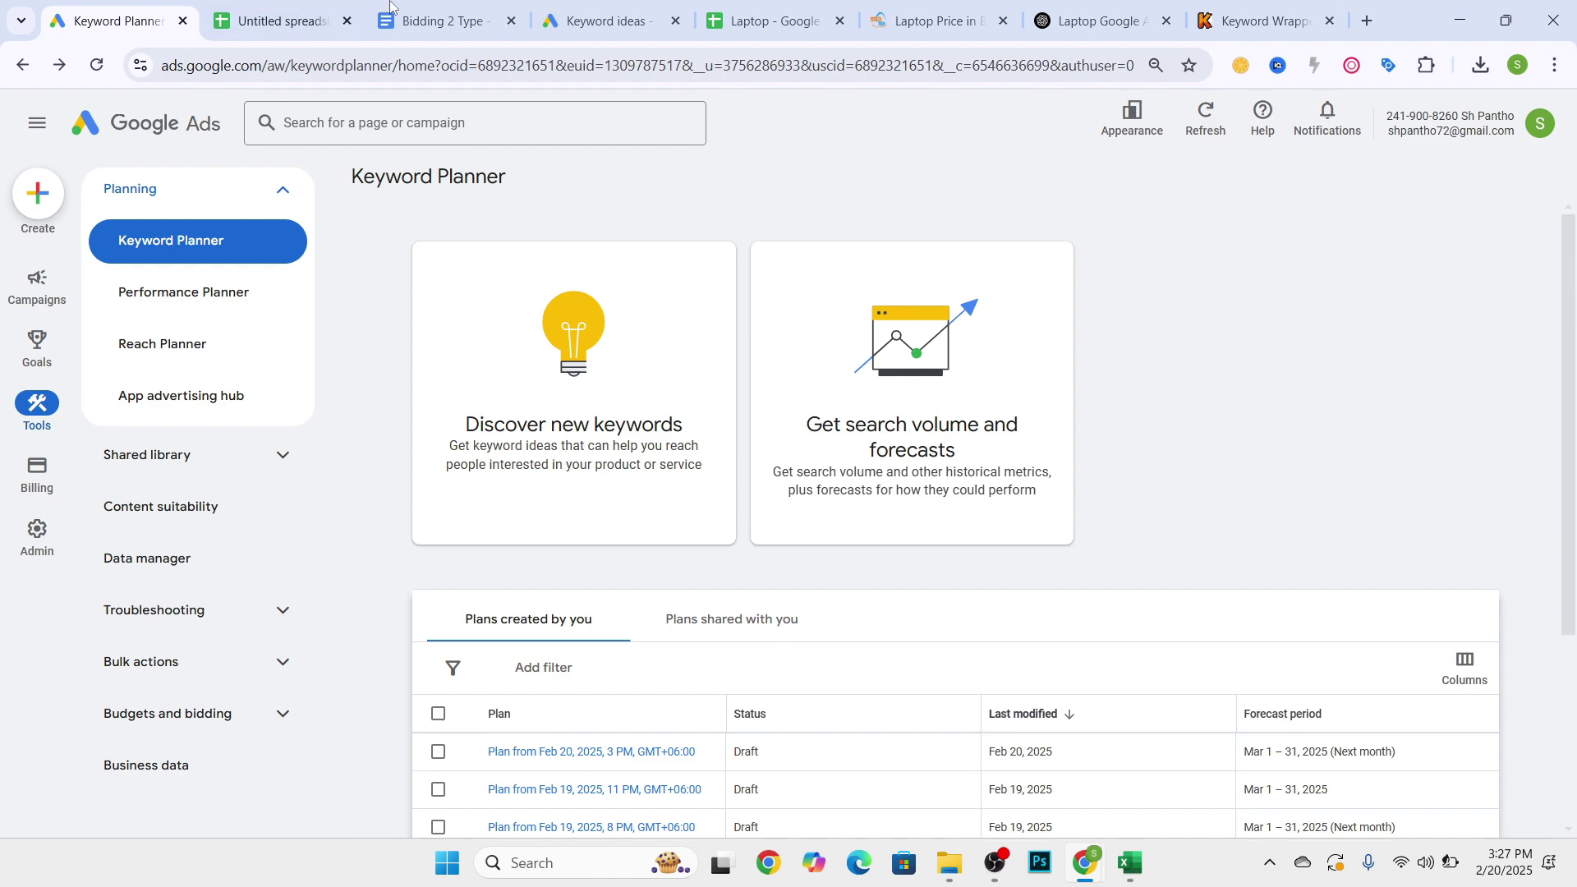
# - Open the account overview in the window showing the website keyword ideas and start a new campaign
pyautogui.click(604, 20)
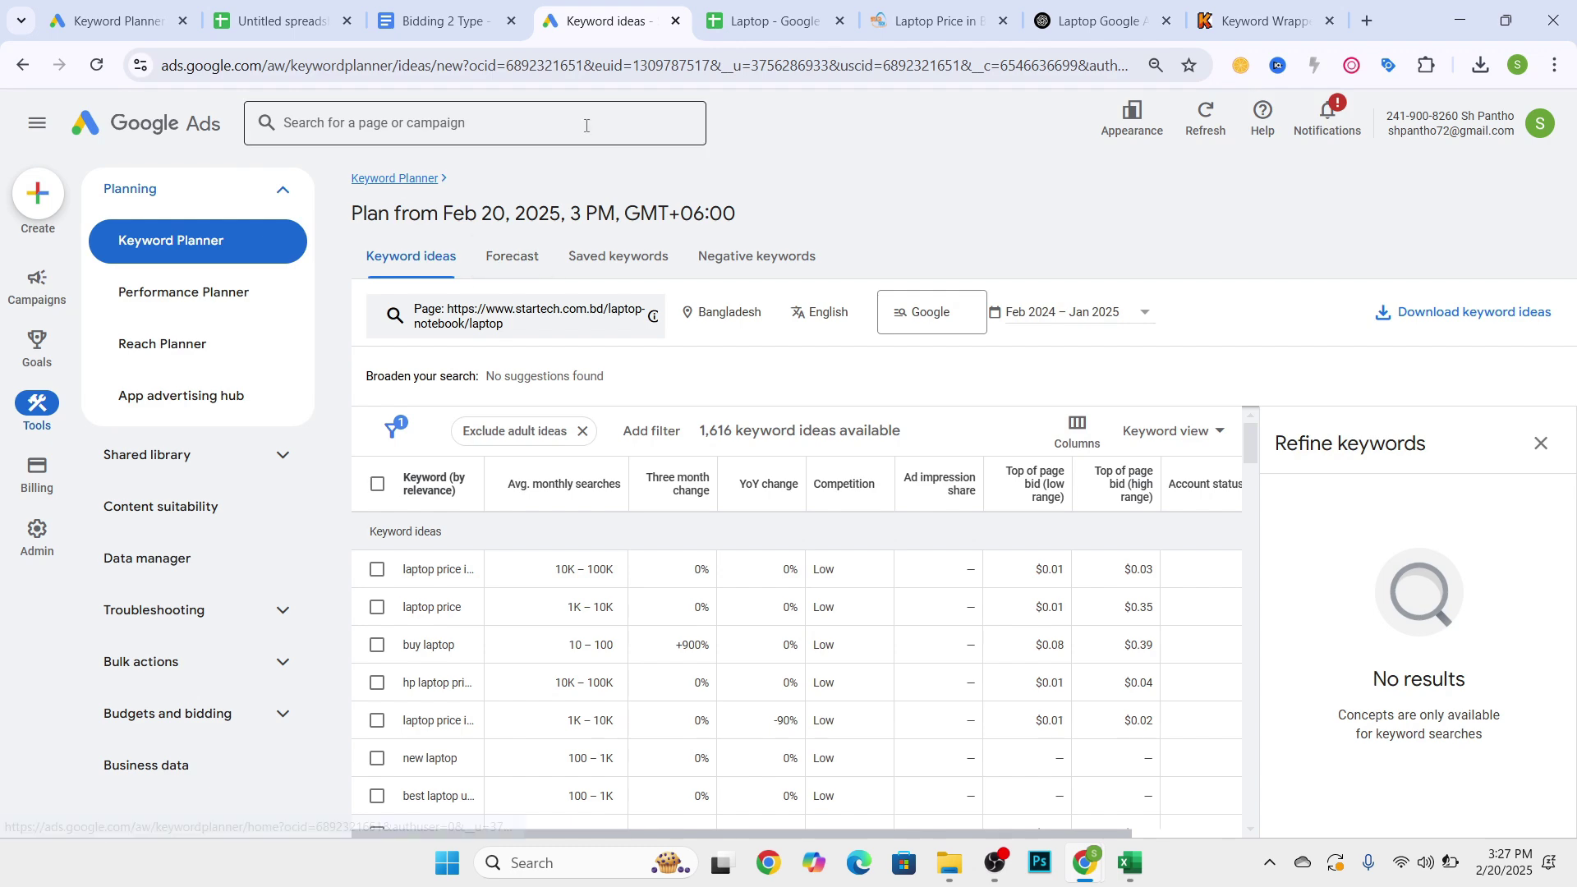
pyautogui.click(89, 127)
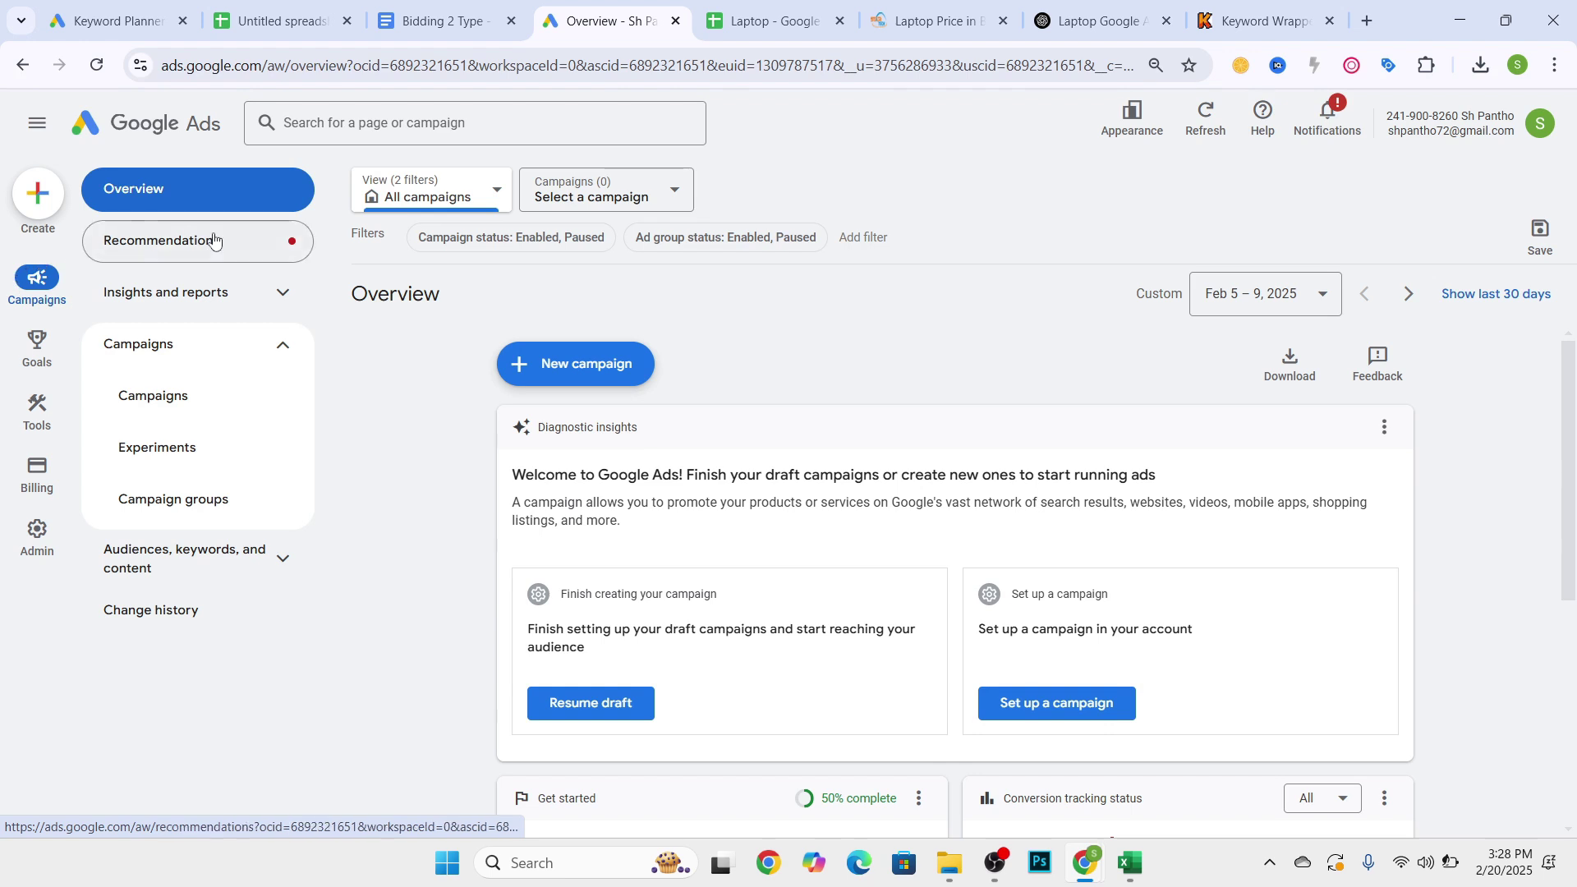
pyautogui.click(551, 371)
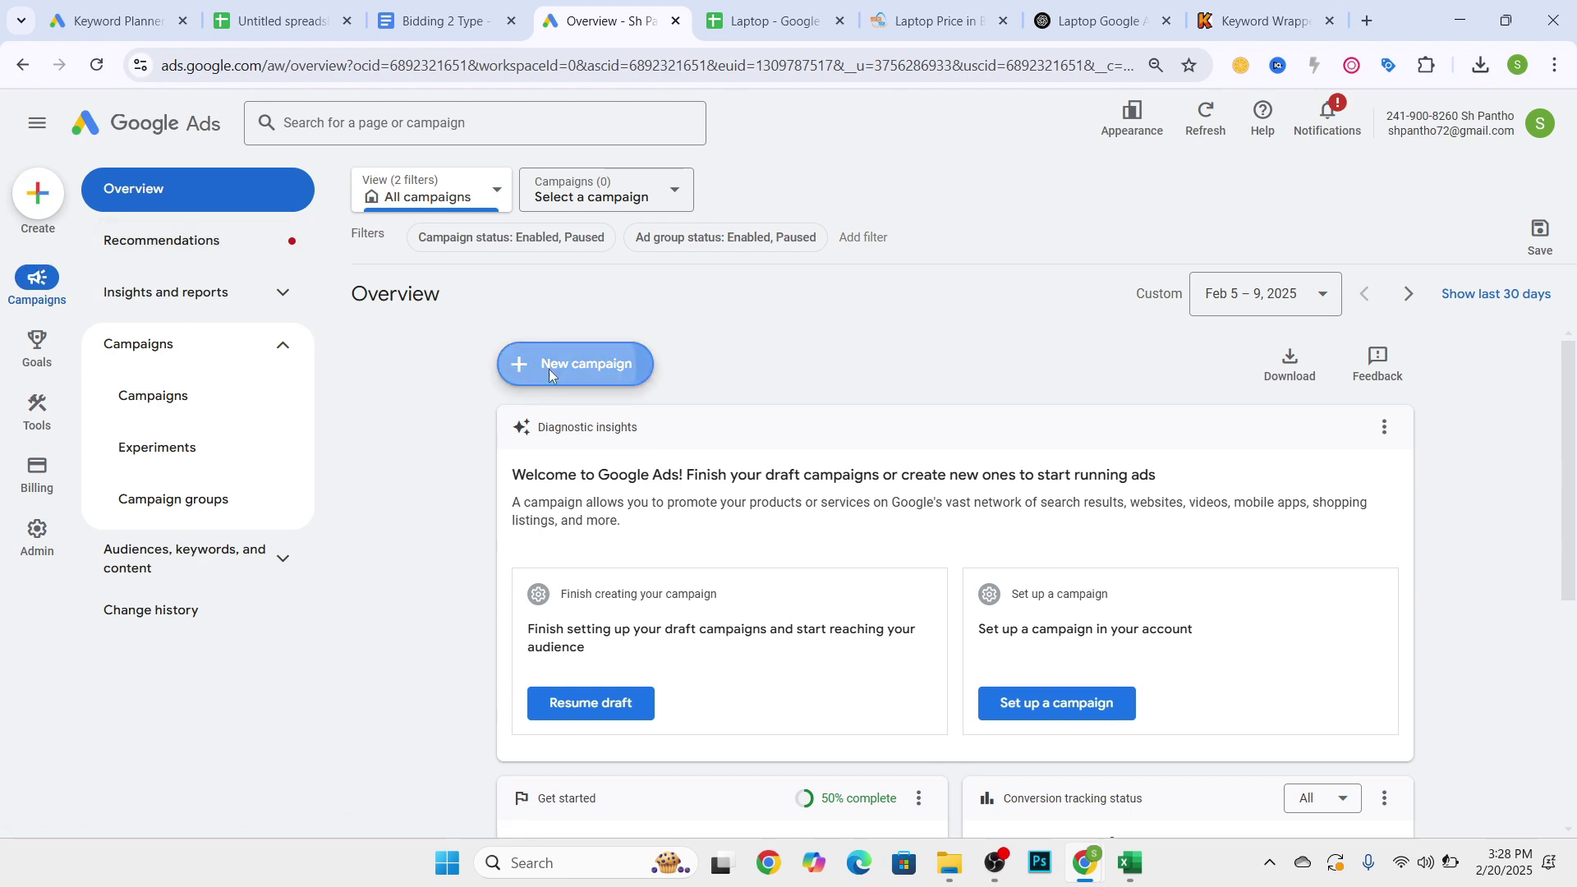
pyautogui.click(590, 378)
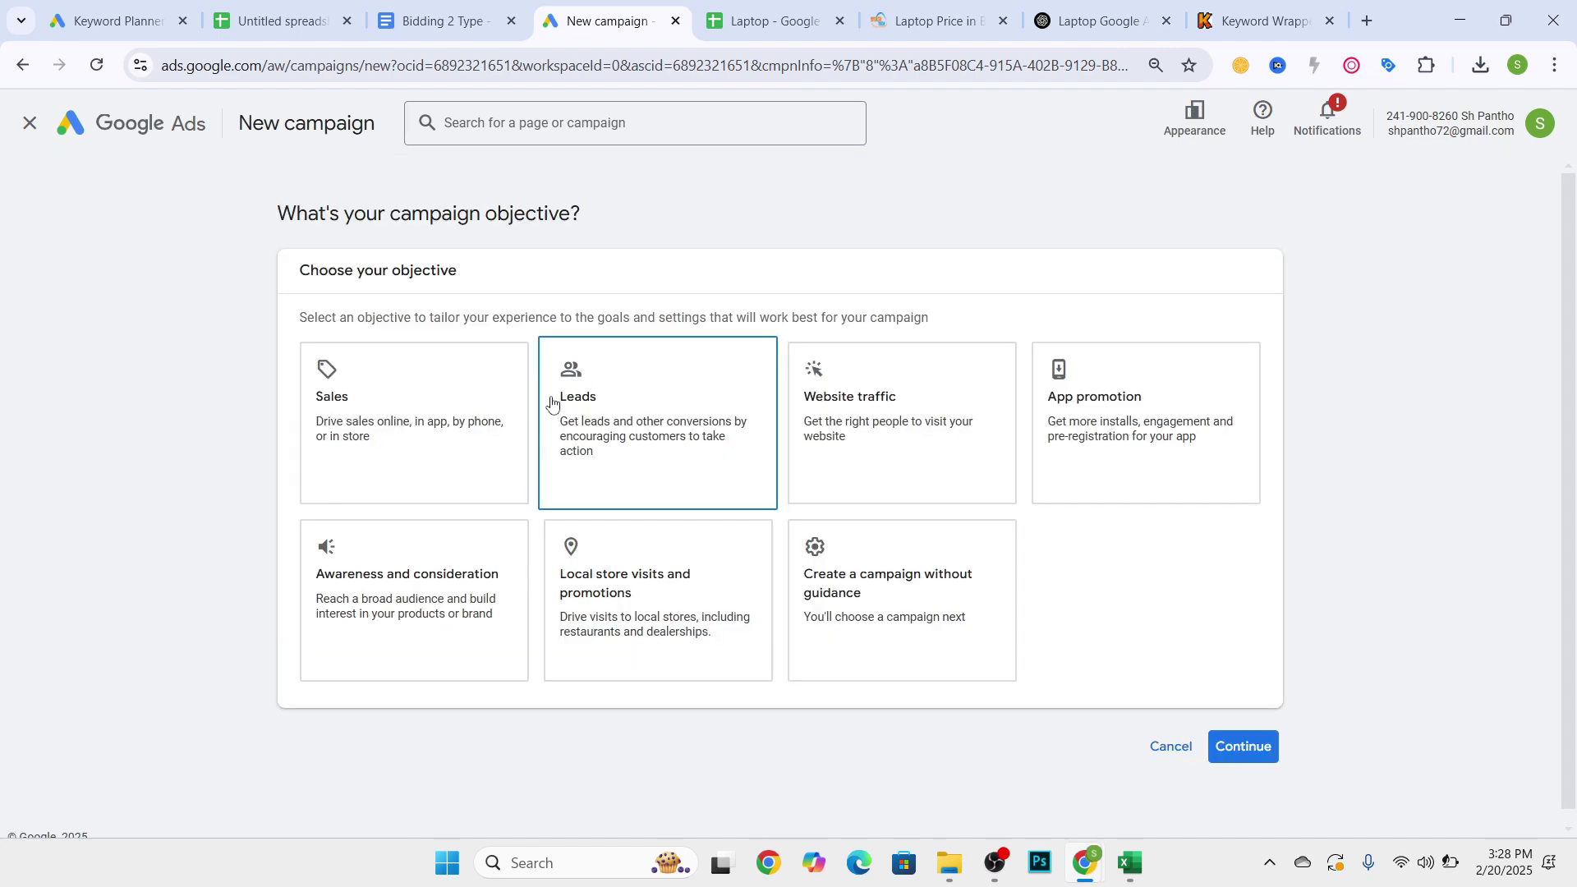
# - Choose Website traffic as the campaign objective and review its conversion goals
pyautogui.click(849, 427)
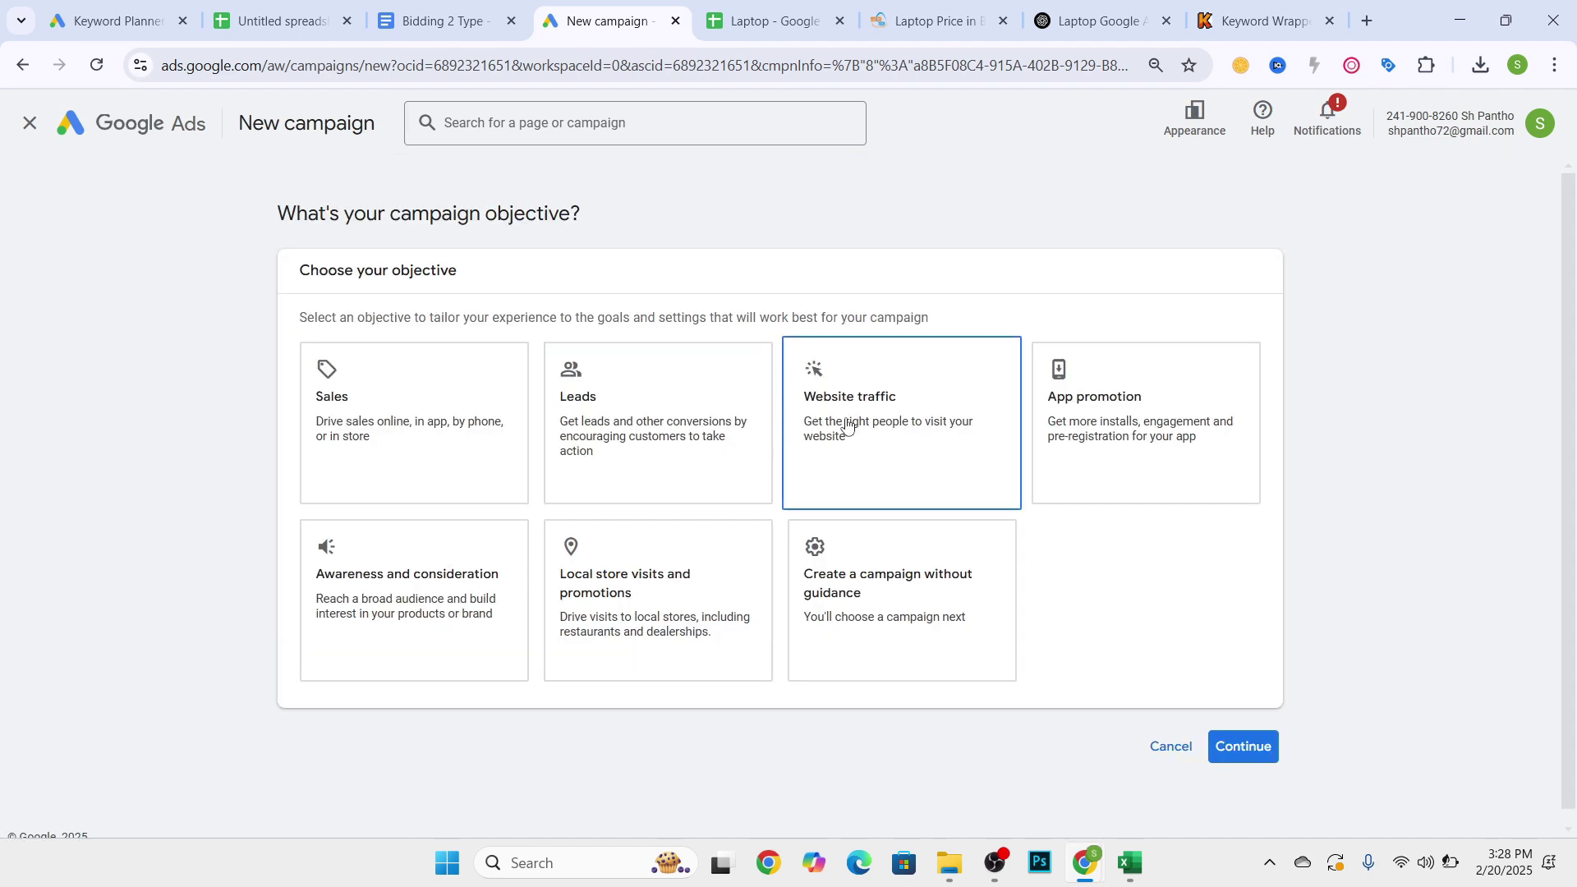
pyautogui.scroll(-3, 847, 425)
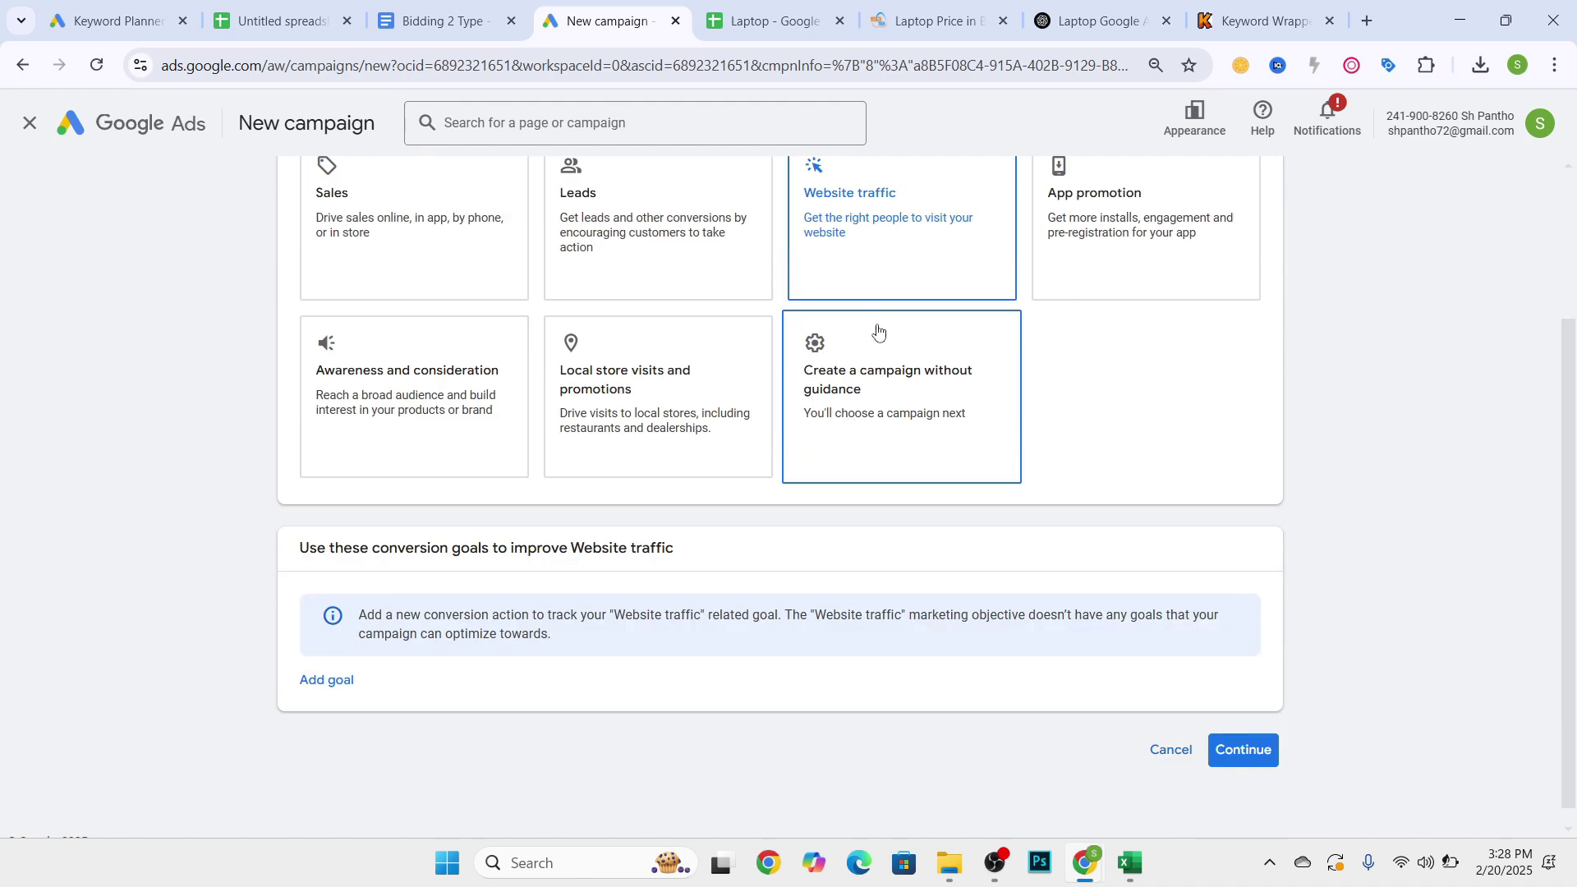
pyautogui.scroll(2, 884, 281)
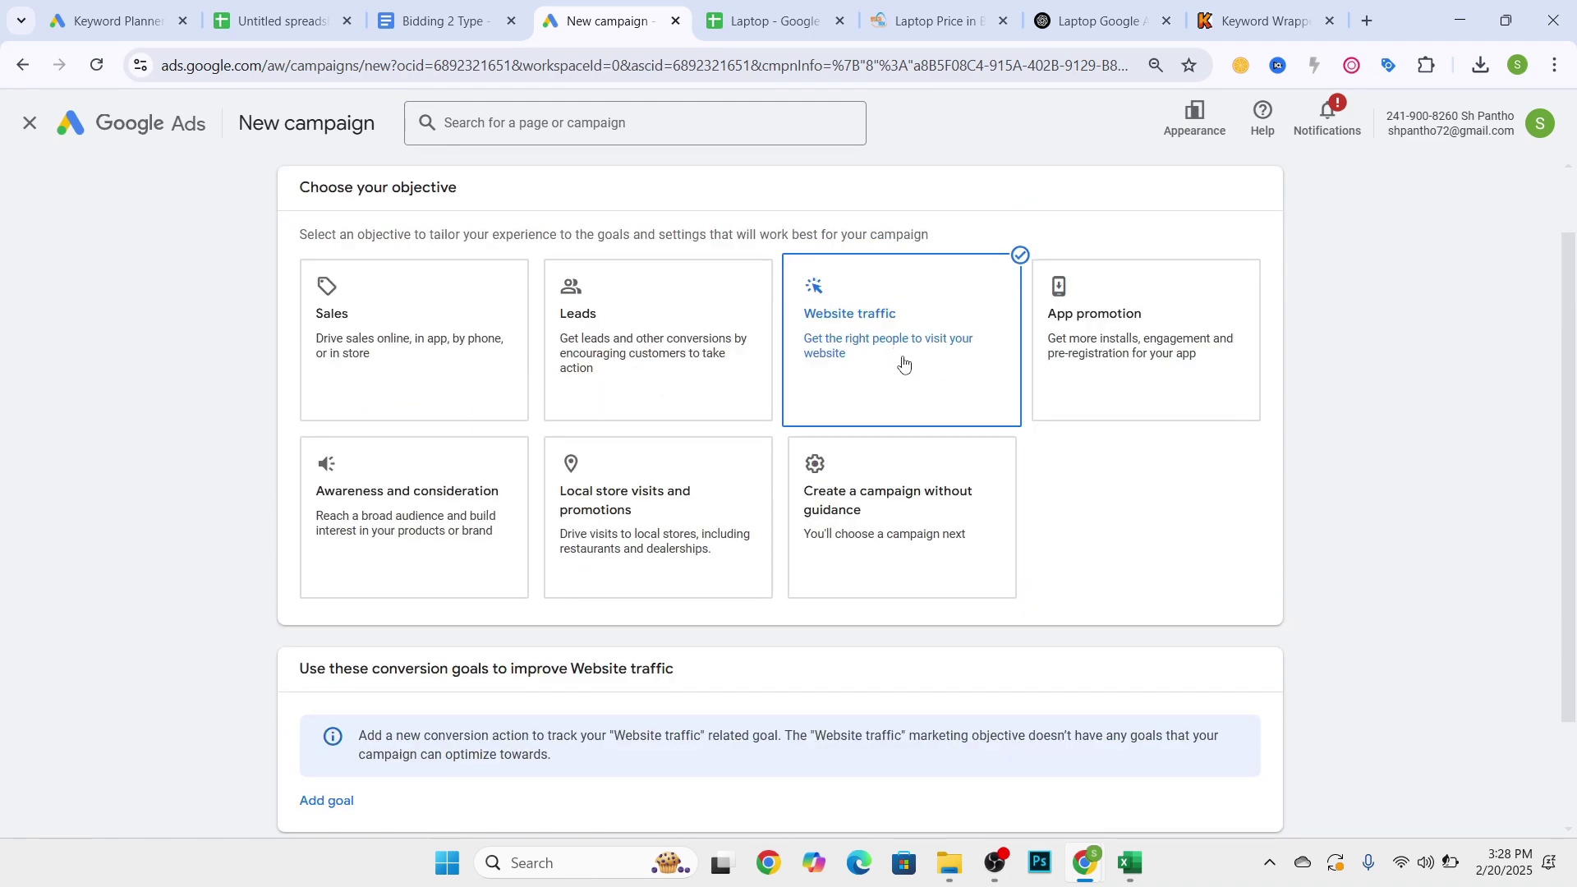
pyautogui.scroll(-2, 902, 363)
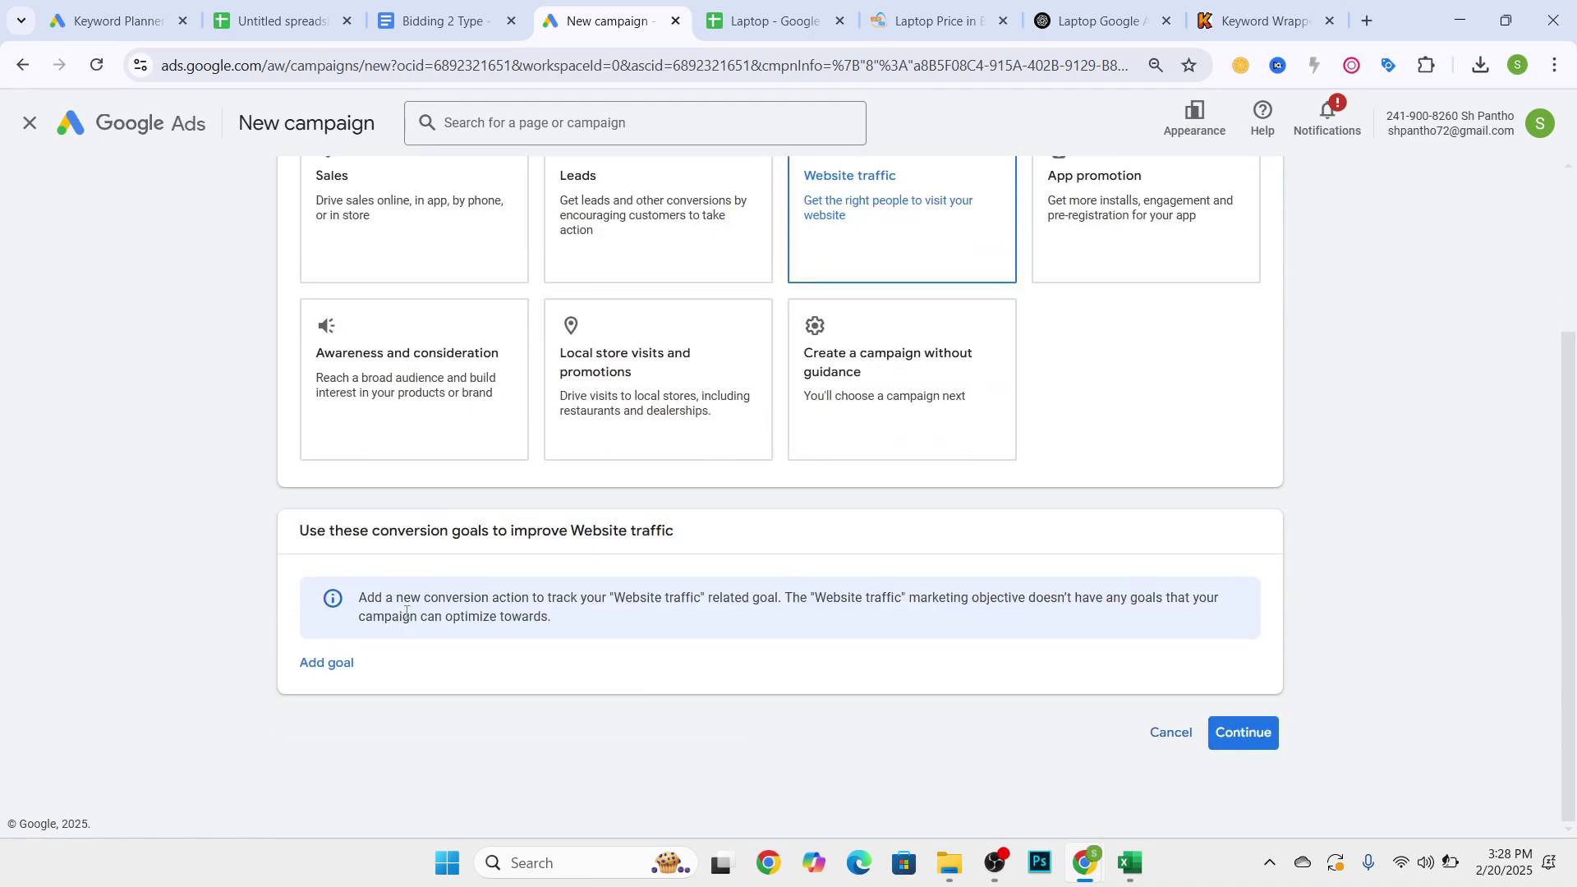
# - Continue past the conversion goals and choose Search as the campaign type
pyautogui.click(1255, 740)
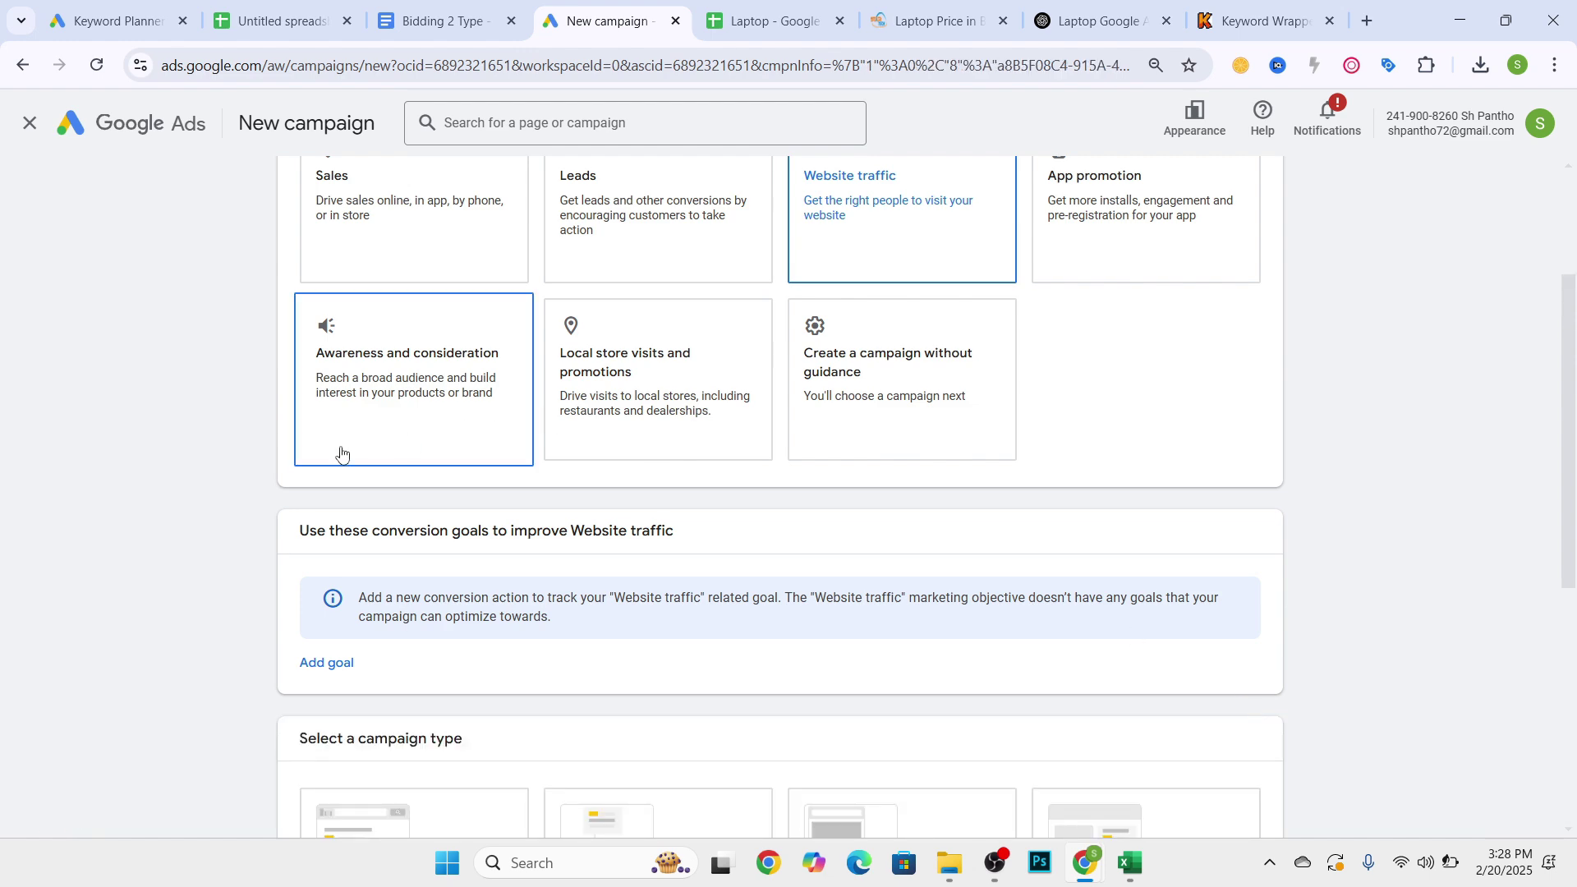
pyautogui.scroll(-3, 405, 557)
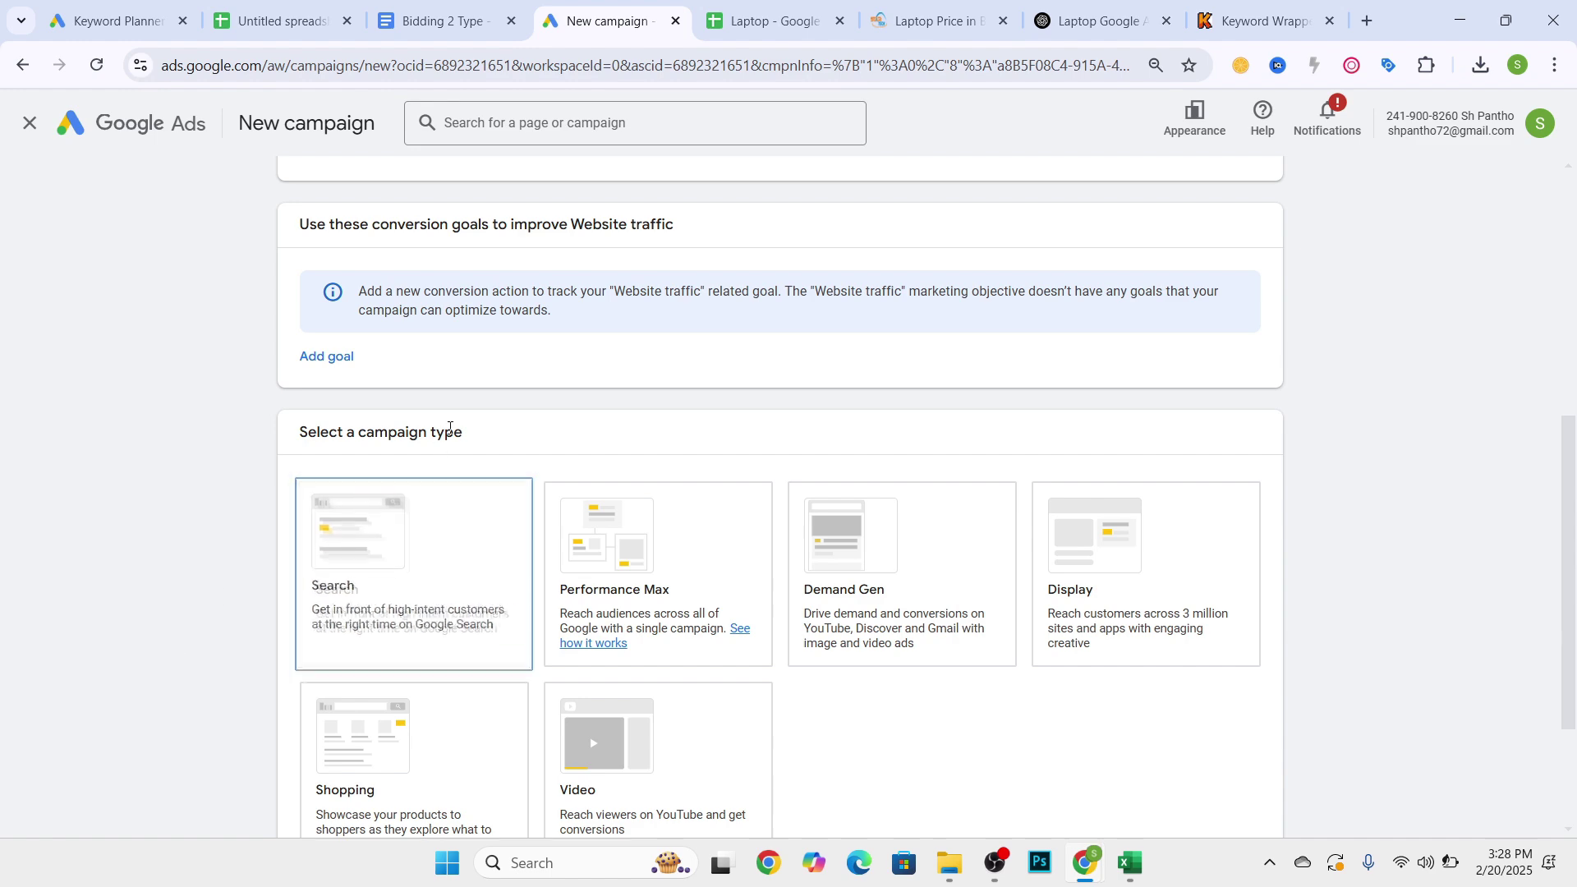
pyautogui.scroll(-3, 455, 485)
pyautogui.click(394, 402)
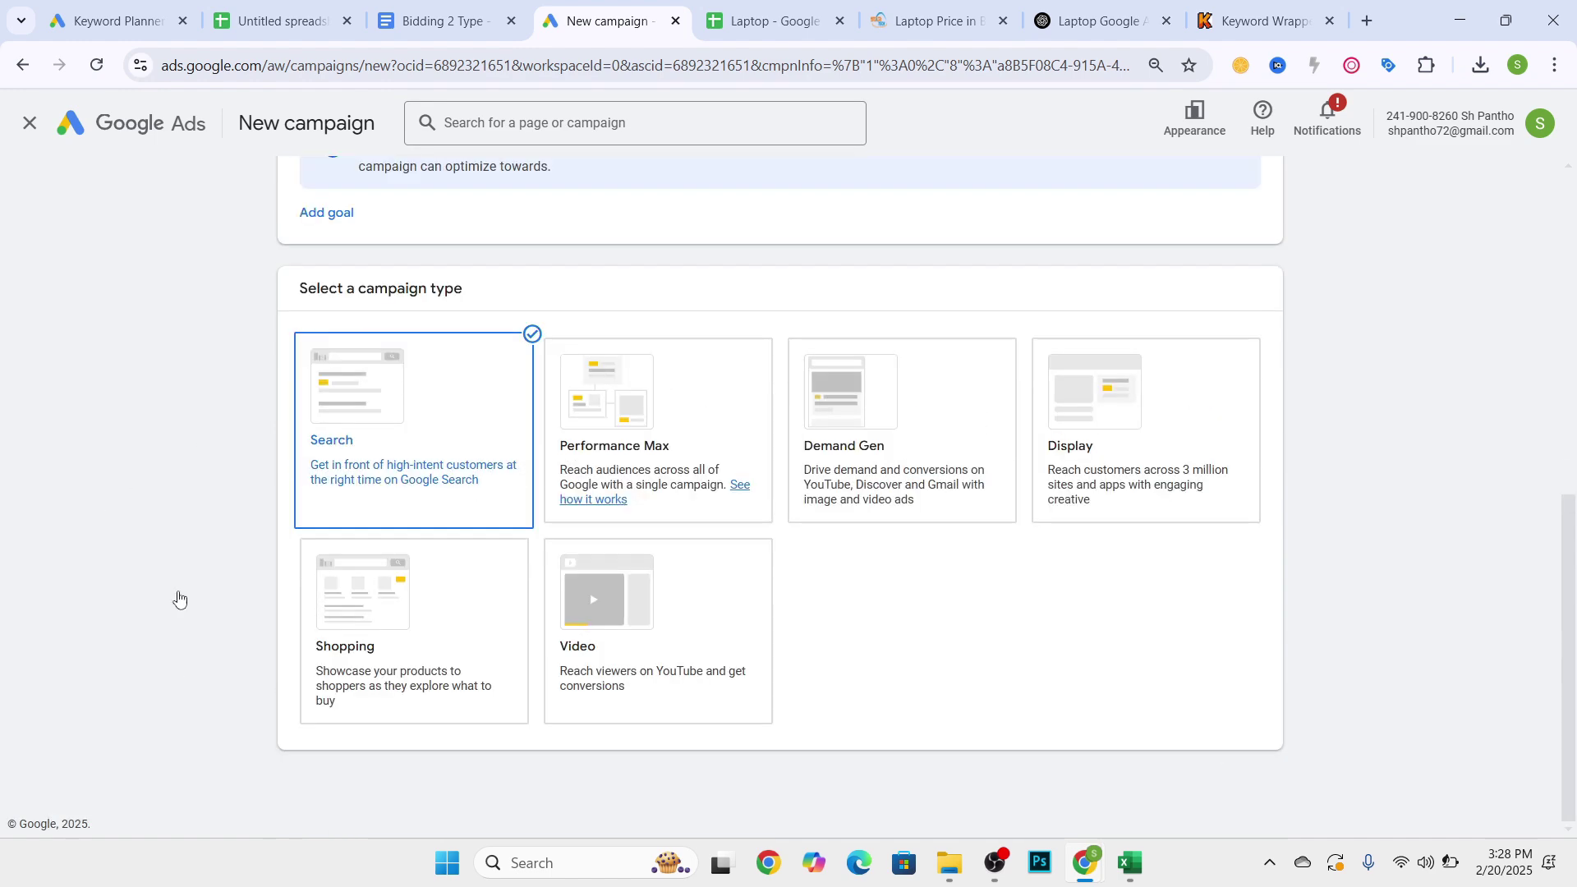
pyautogui.scroll(-2, 662, 627)
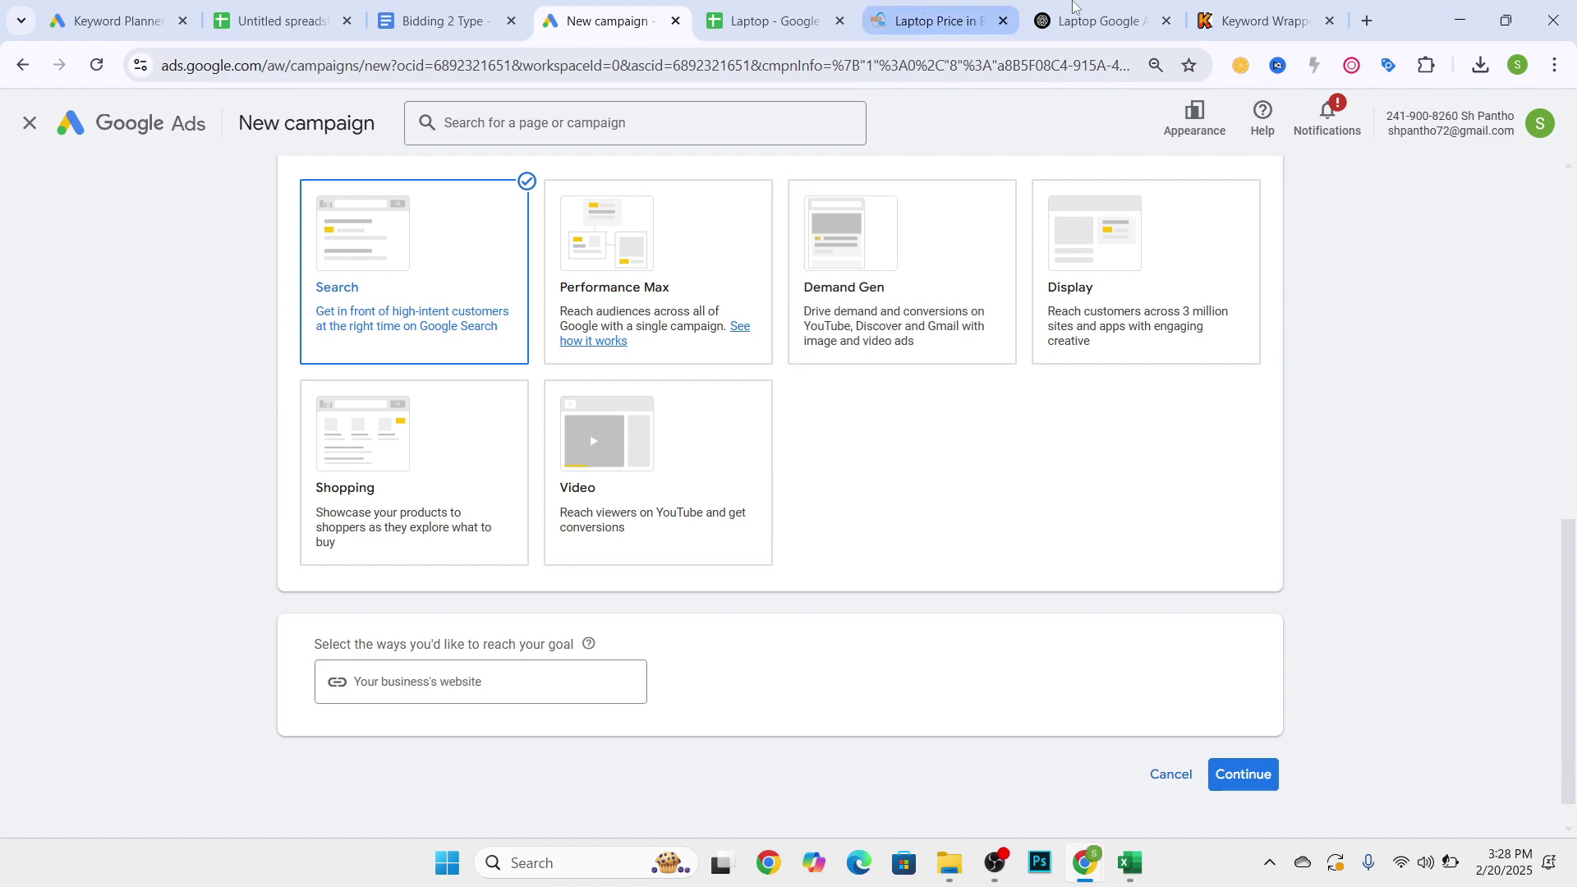
# - Copy the full web address of the Star Tech laptop listing page
pyautogui.click(937, 20)
pyautogui.click(224, 59)
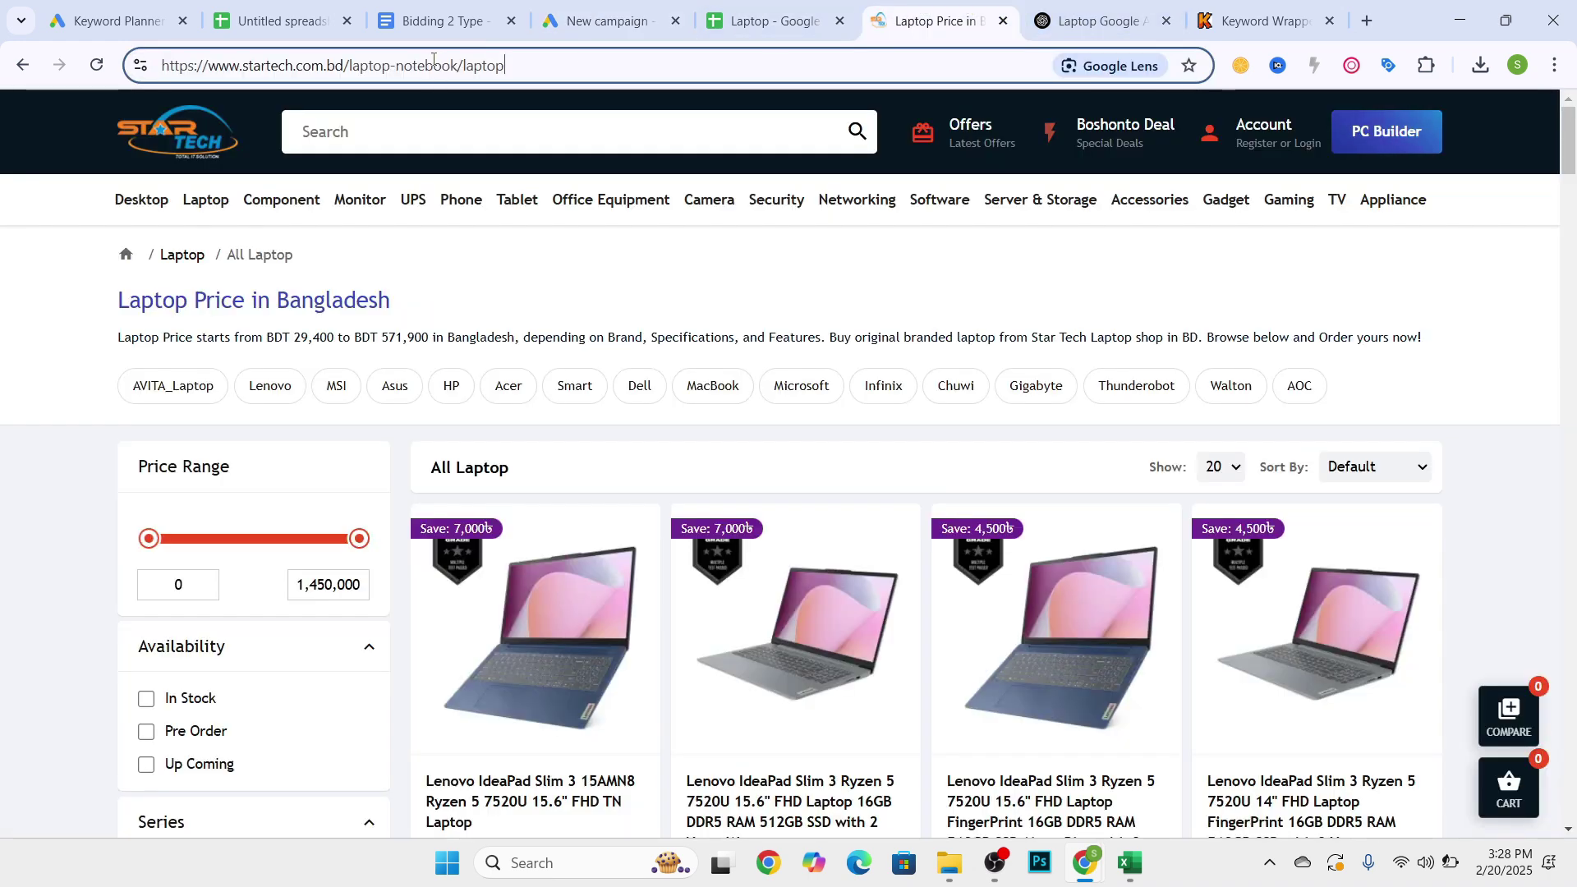
pyautogui.click(223, 59)
pyautogui.click(347, 66)
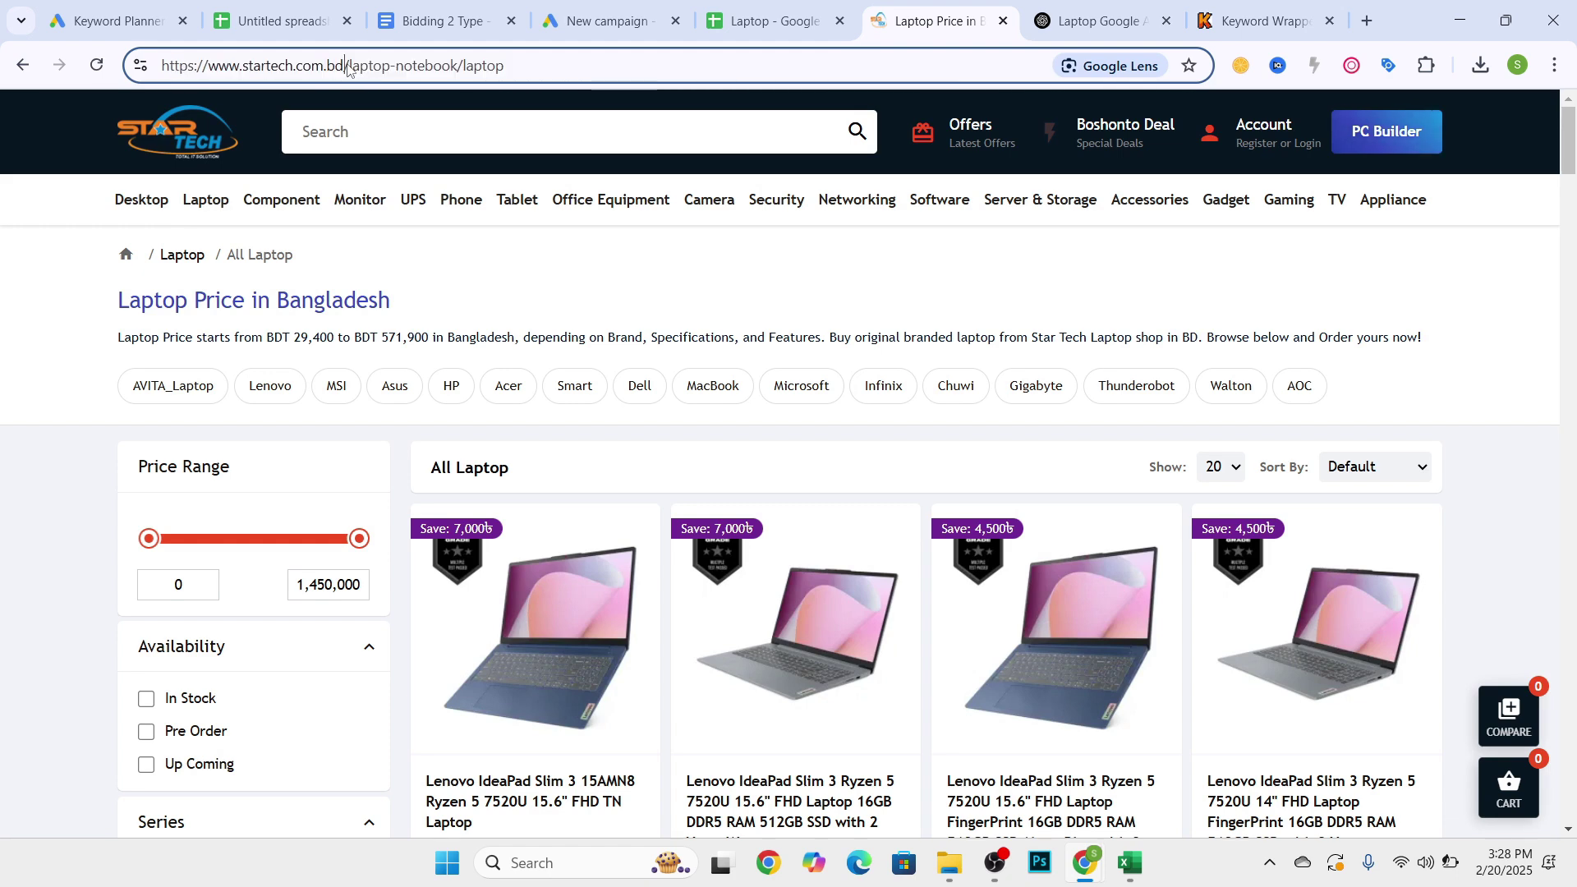
pyautogui.hotkey('ctrl', 'a')
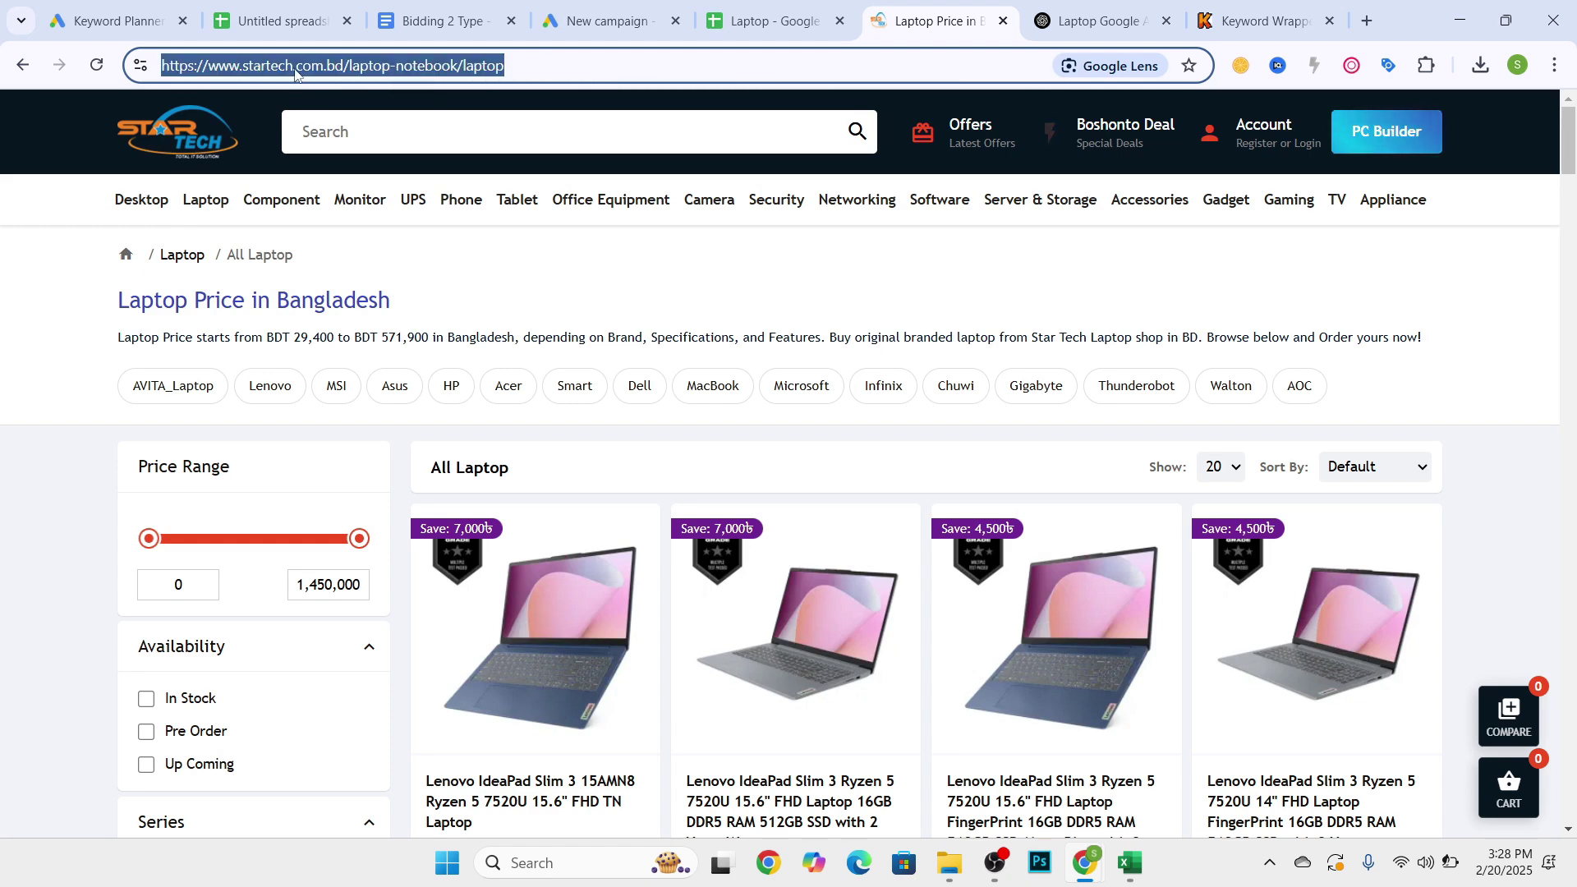
pyautogui.rightClick(295, 74)
pyautogui.click(436, 263)
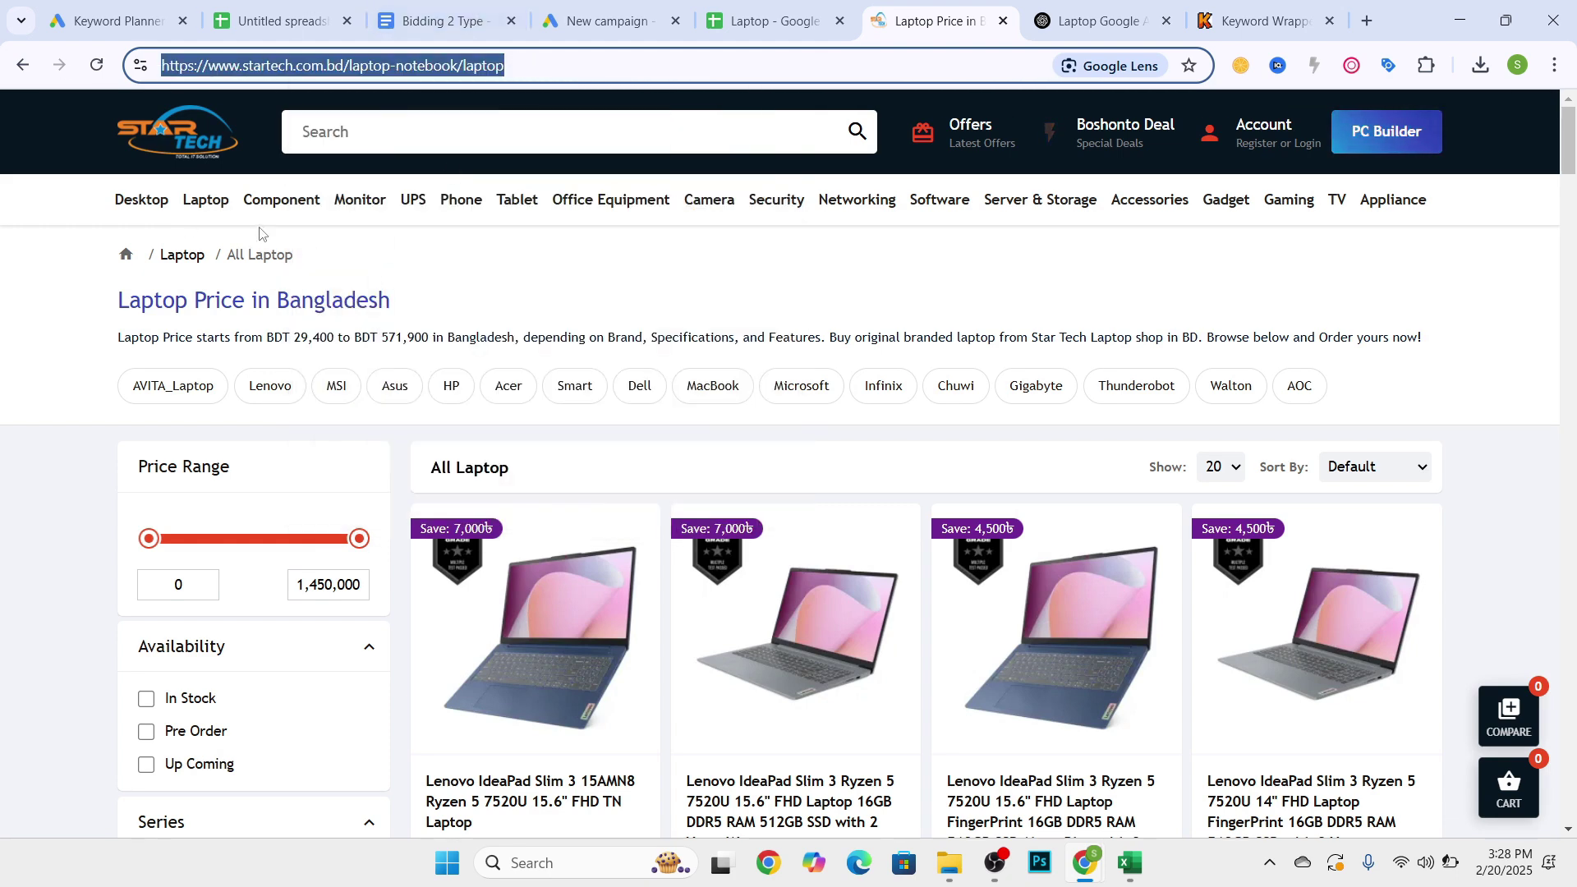
# - Return to the new campaign, paste the copied laptop page address as the business's website and continue
pyautogui.click(1093, 20)
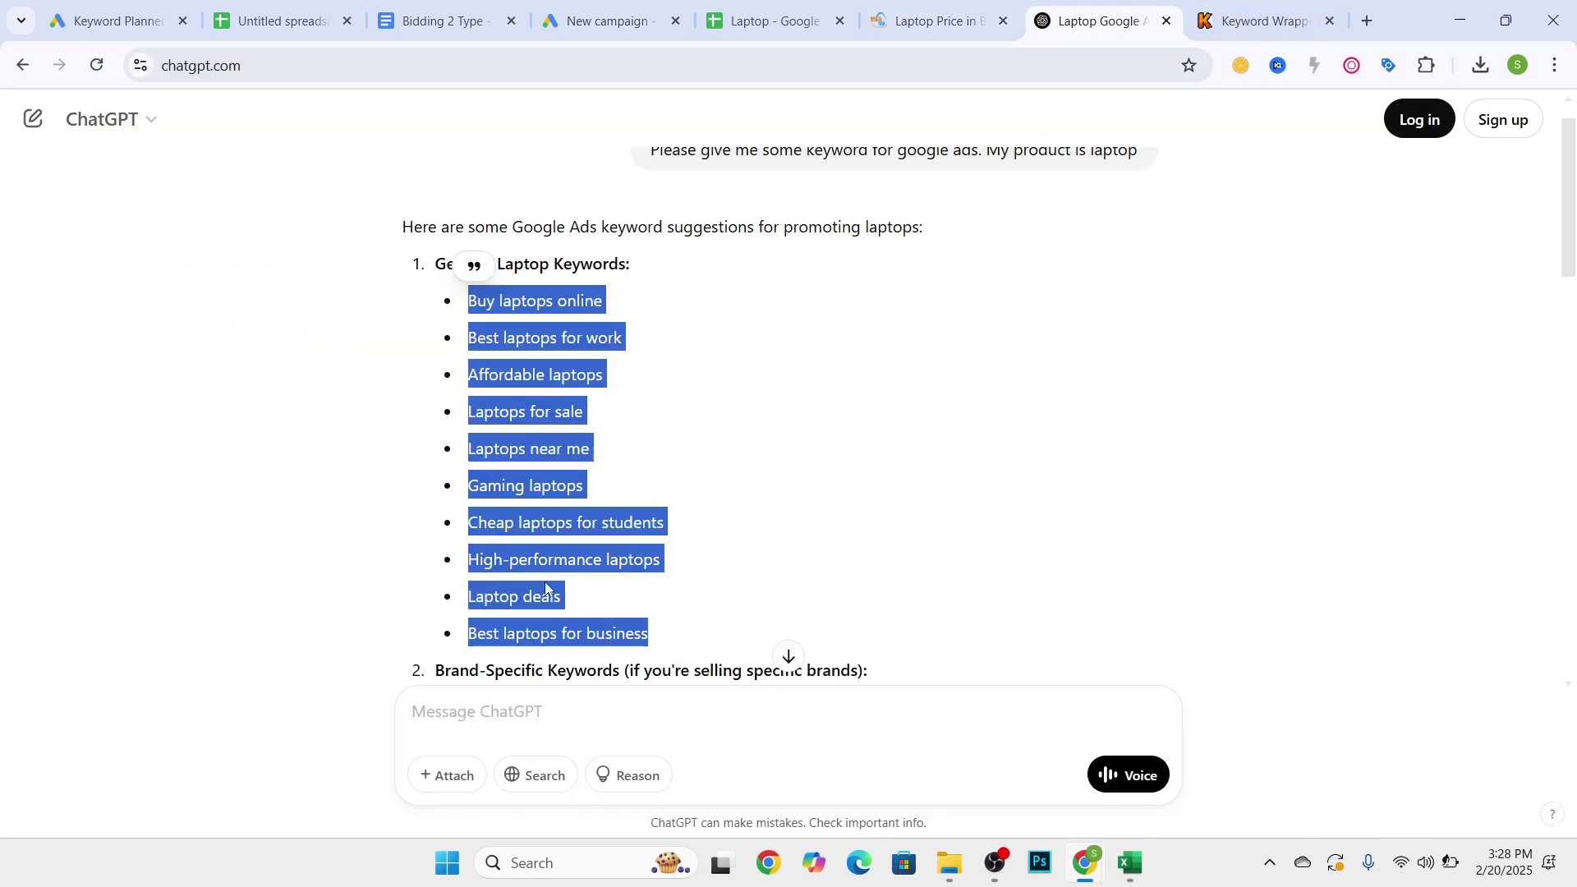
pyautogui.click(773, 21)
pyautogui.click(604, 20)
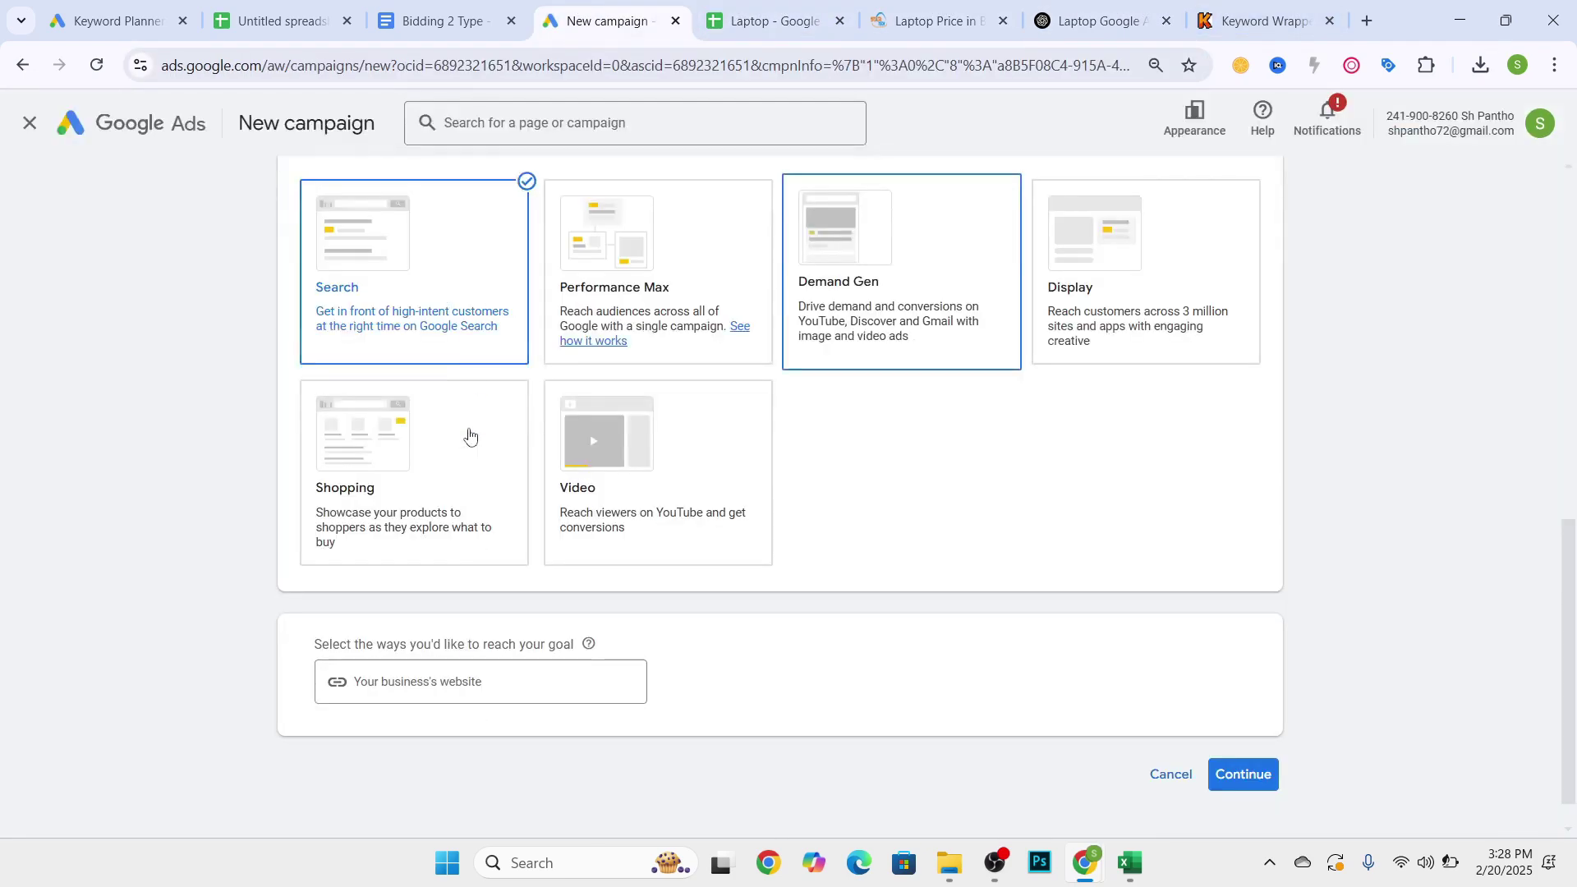
pyautogui.click(383, 687)
pyautogui.rightClick(383, 686)
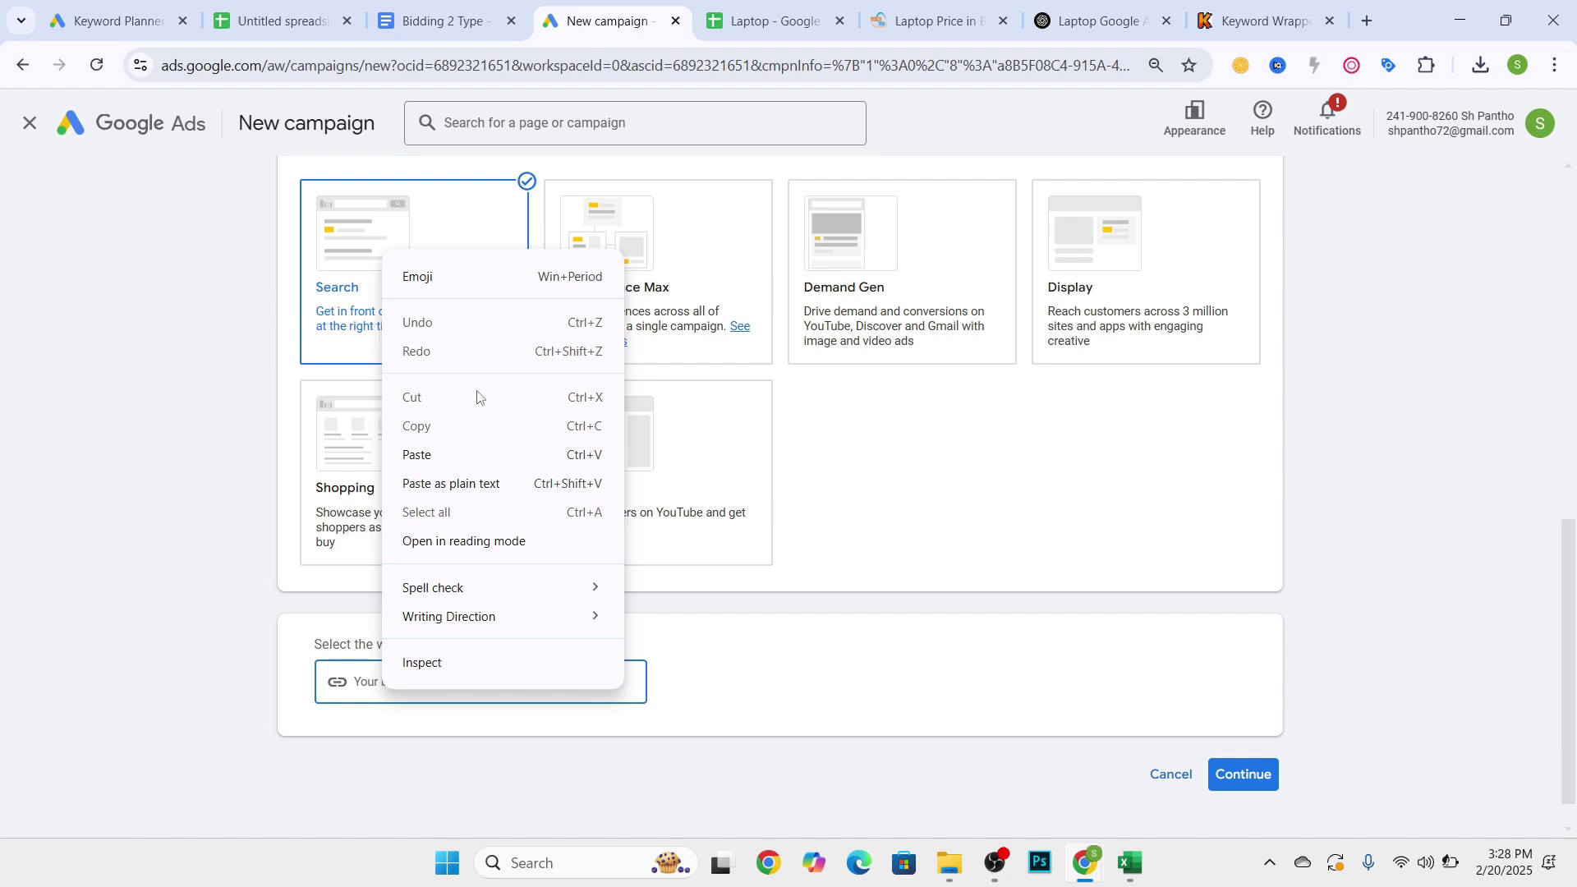
pyautogui.click(426, 457)
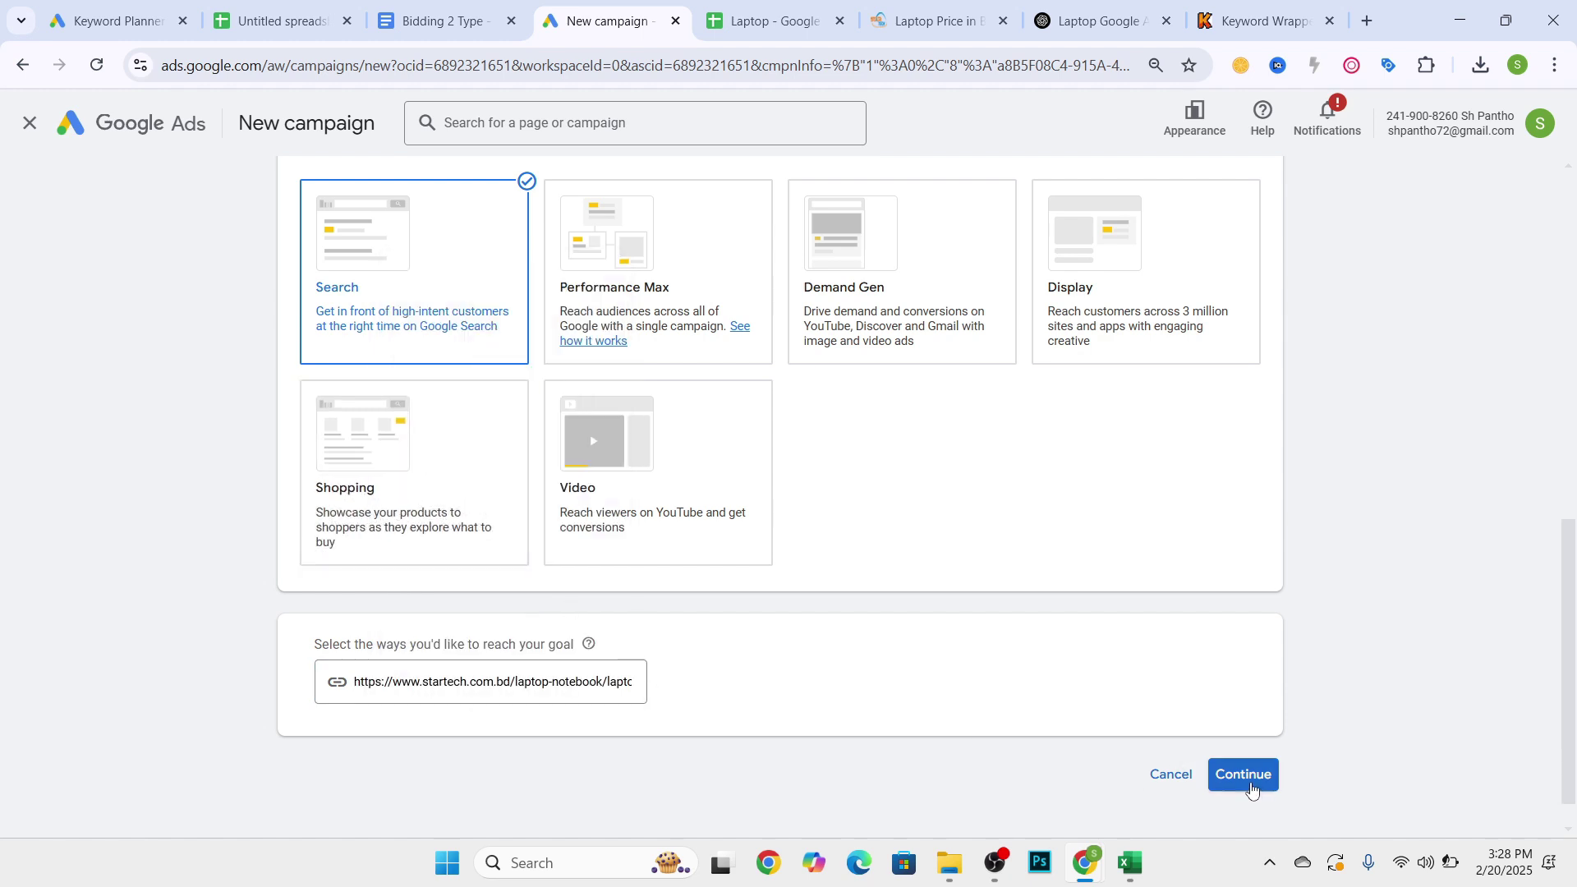
pyautogui.click(1251, 788)
# - Keep the suggested campaign name Website traffic-Search-6 and start a new campaign instead of finishing a saved draft
pyautogui.scroll(-3, 419, 591)
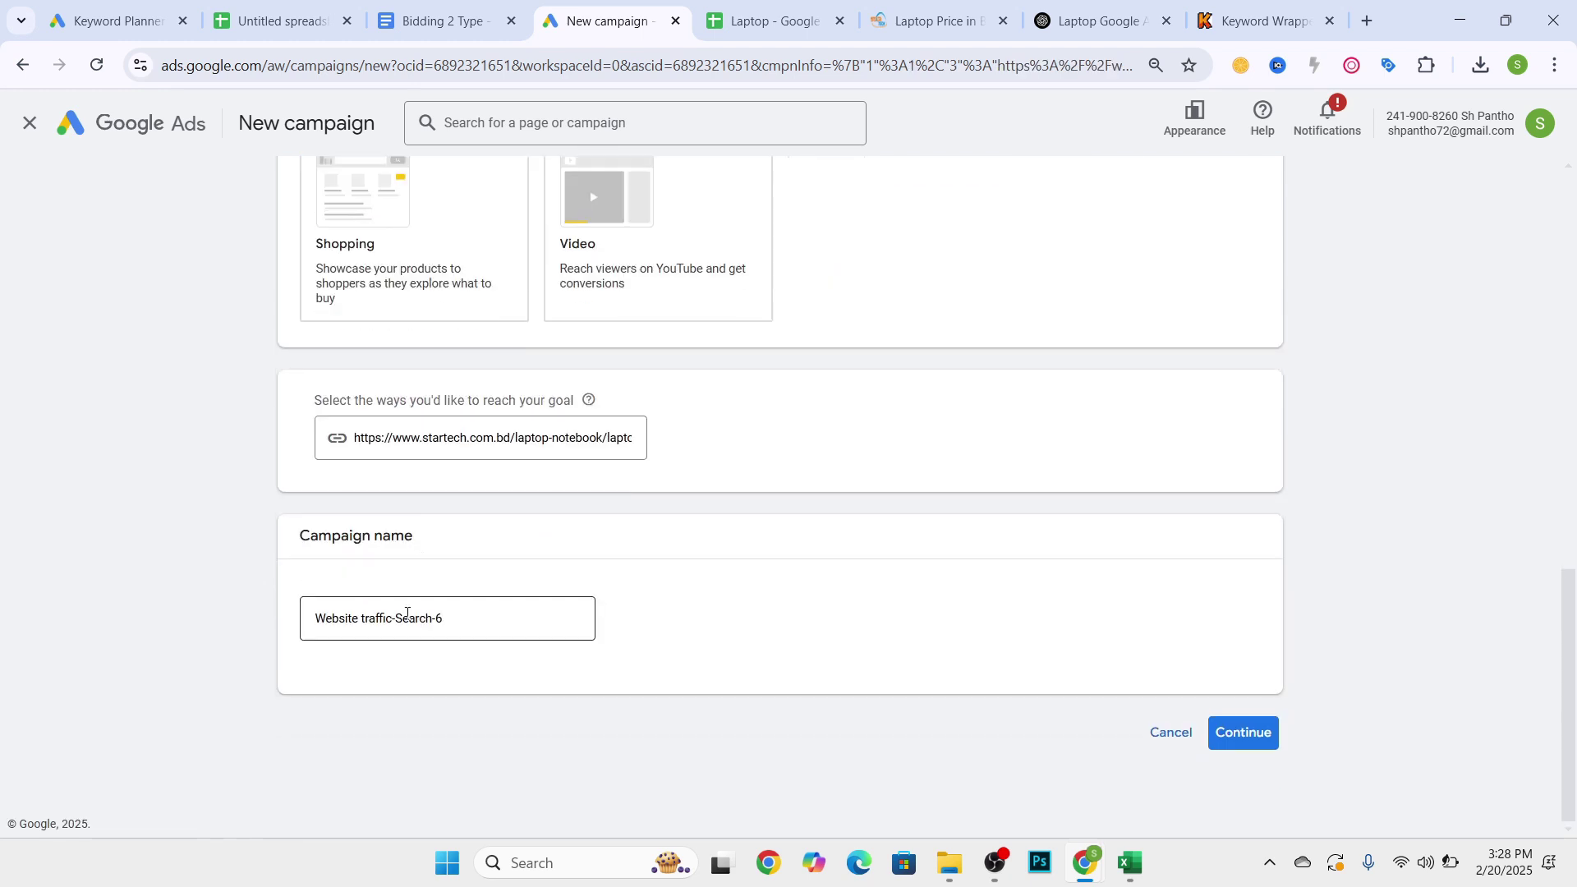
pyautogui.click(476, 627)
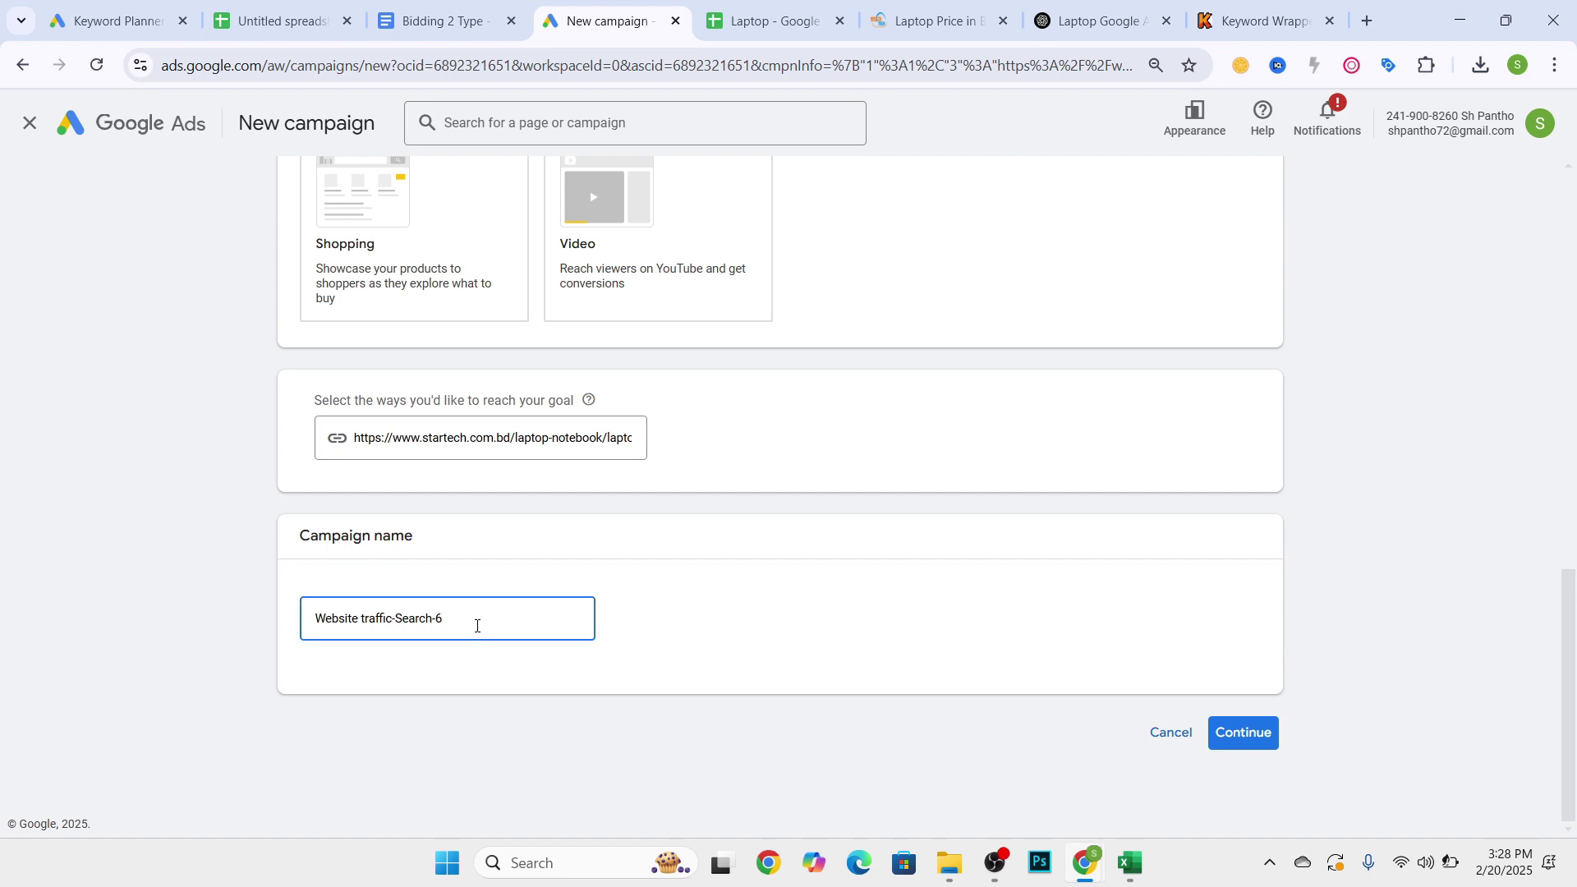
pyautogui.click(402, 267)
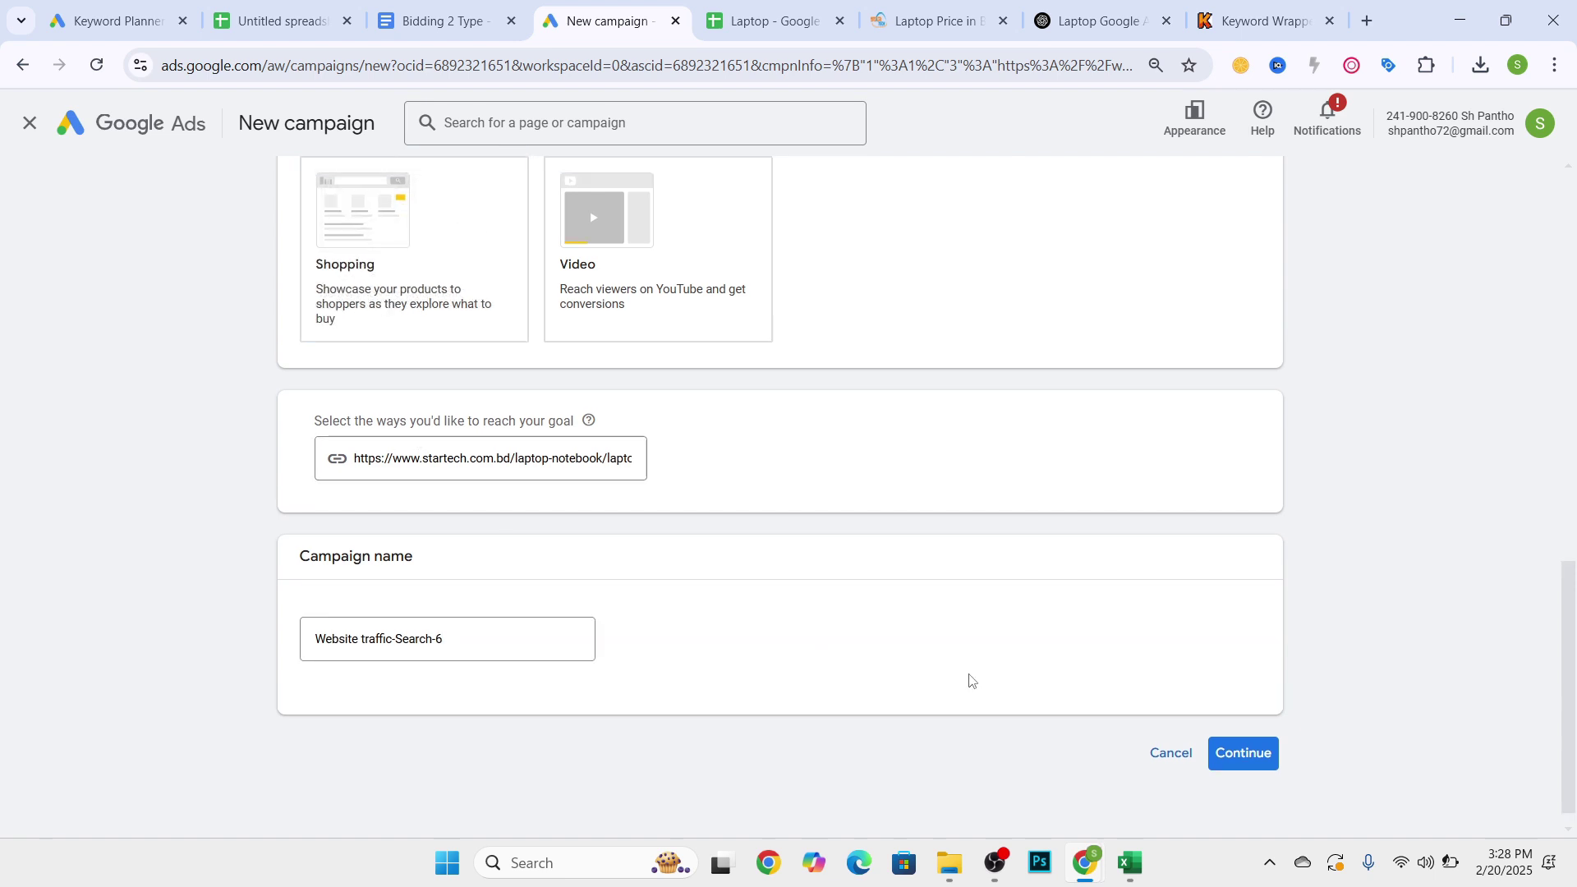
pyautogui.click(1241, 752)
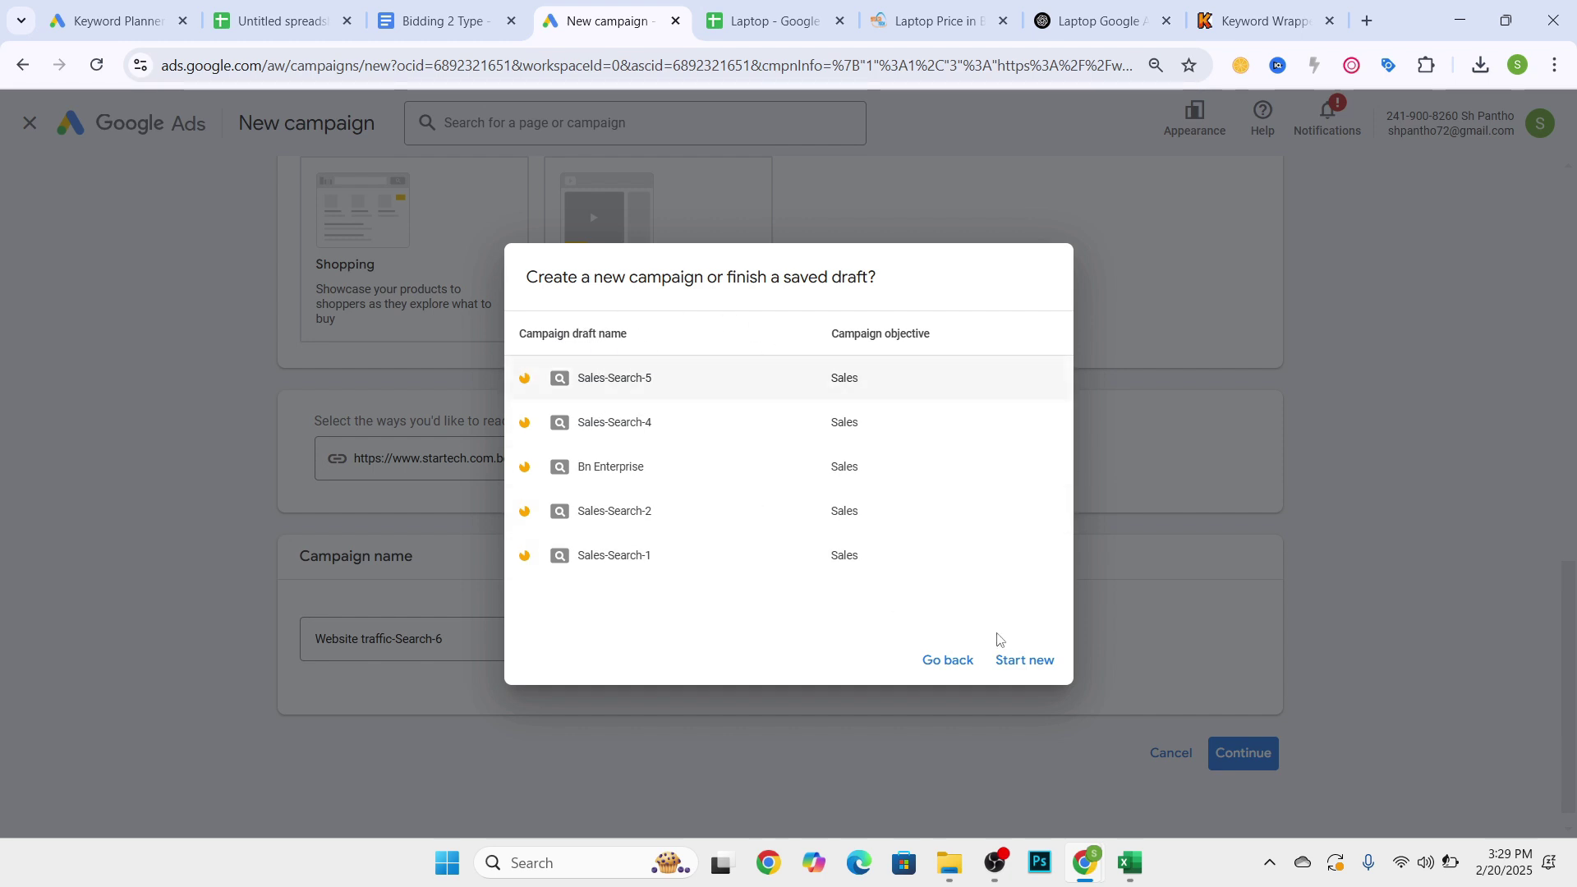
pyautogui.click(1033, 670)
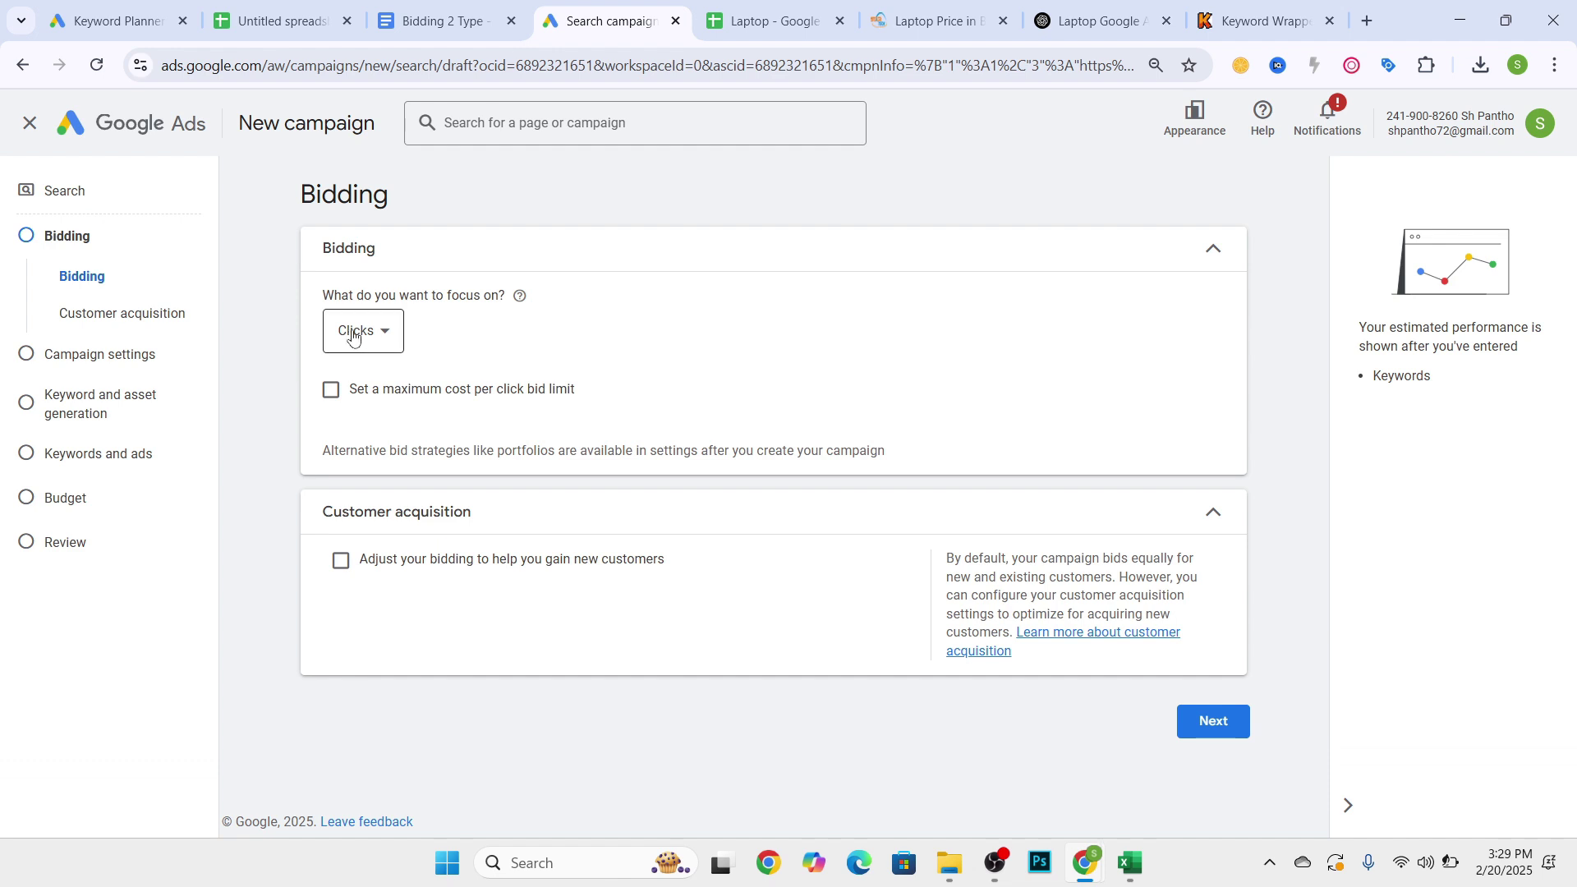
# - Review the bidding focus options and select Clicks as the focus
pyautogui.click(380, 332)
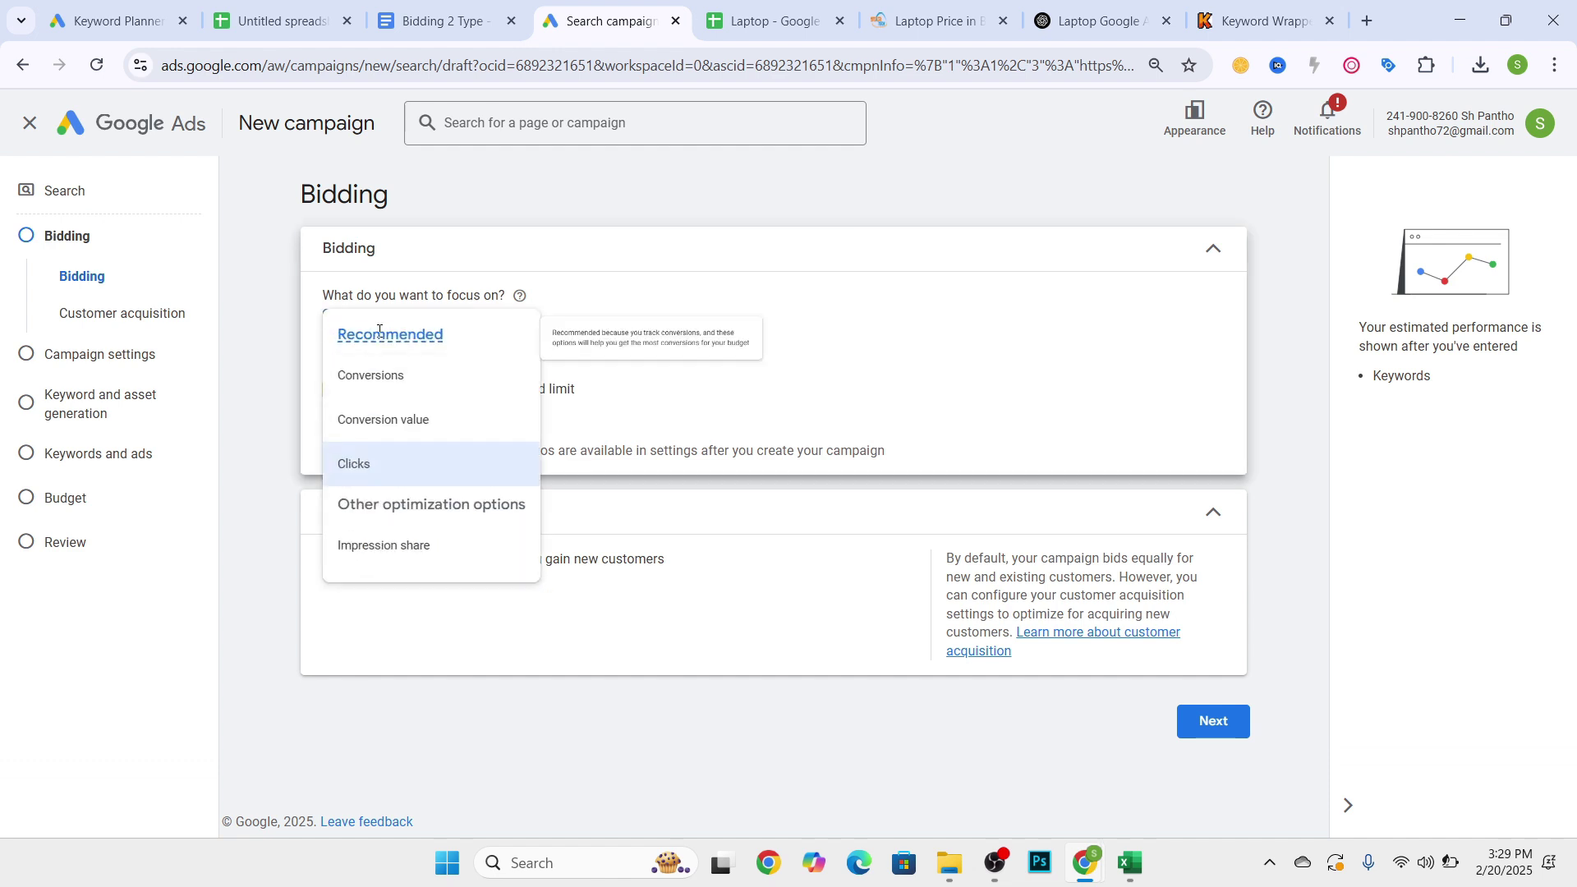
pyautogui.click(564, 248)
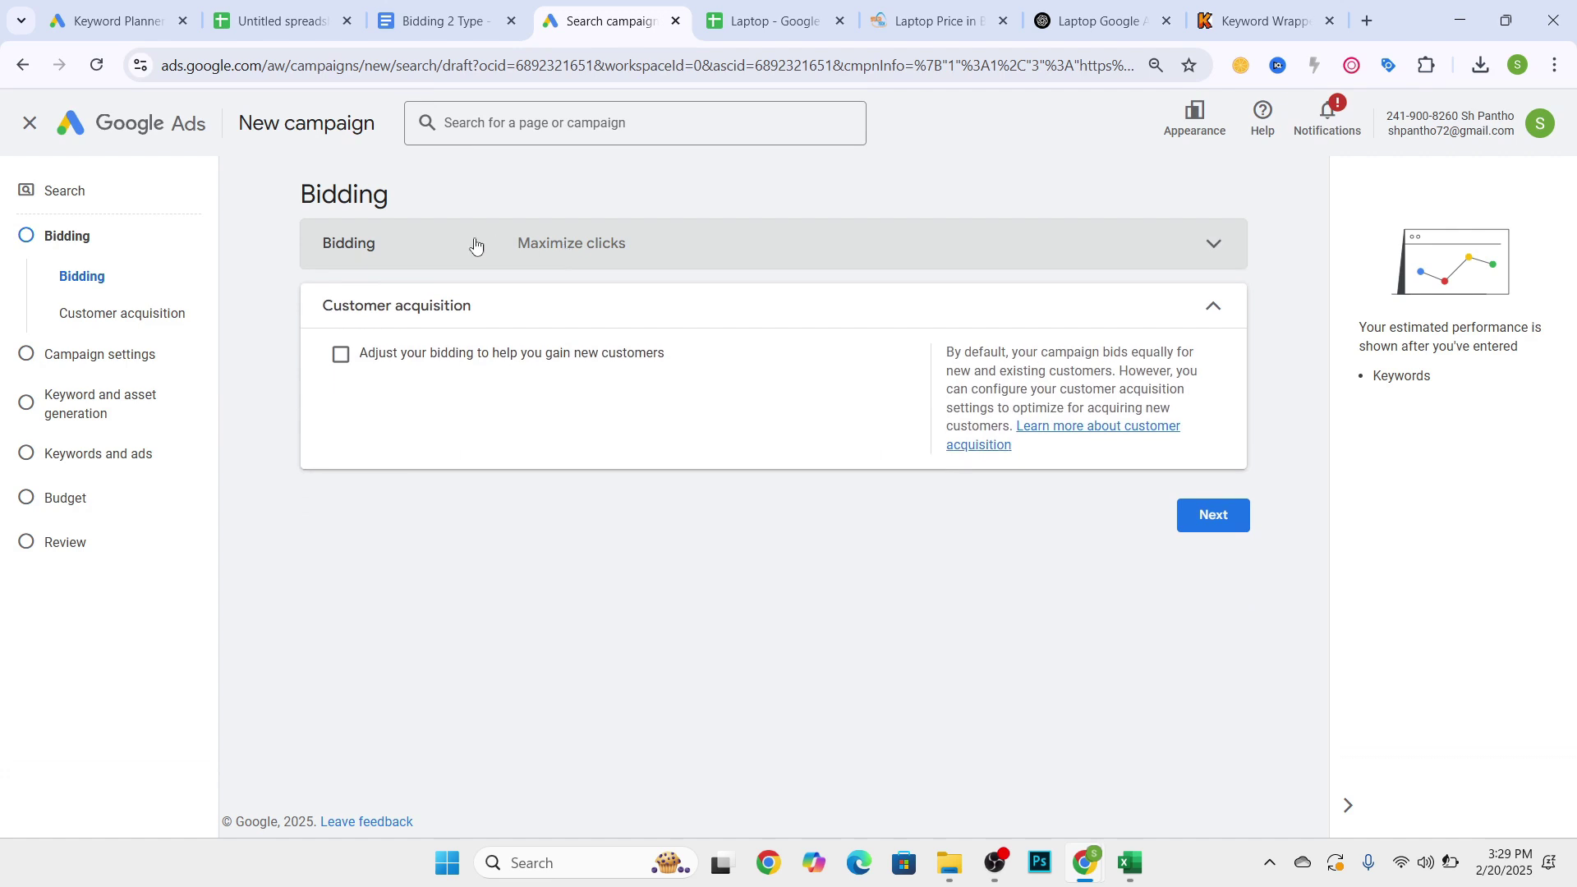
pyautogui.click(423, 248)
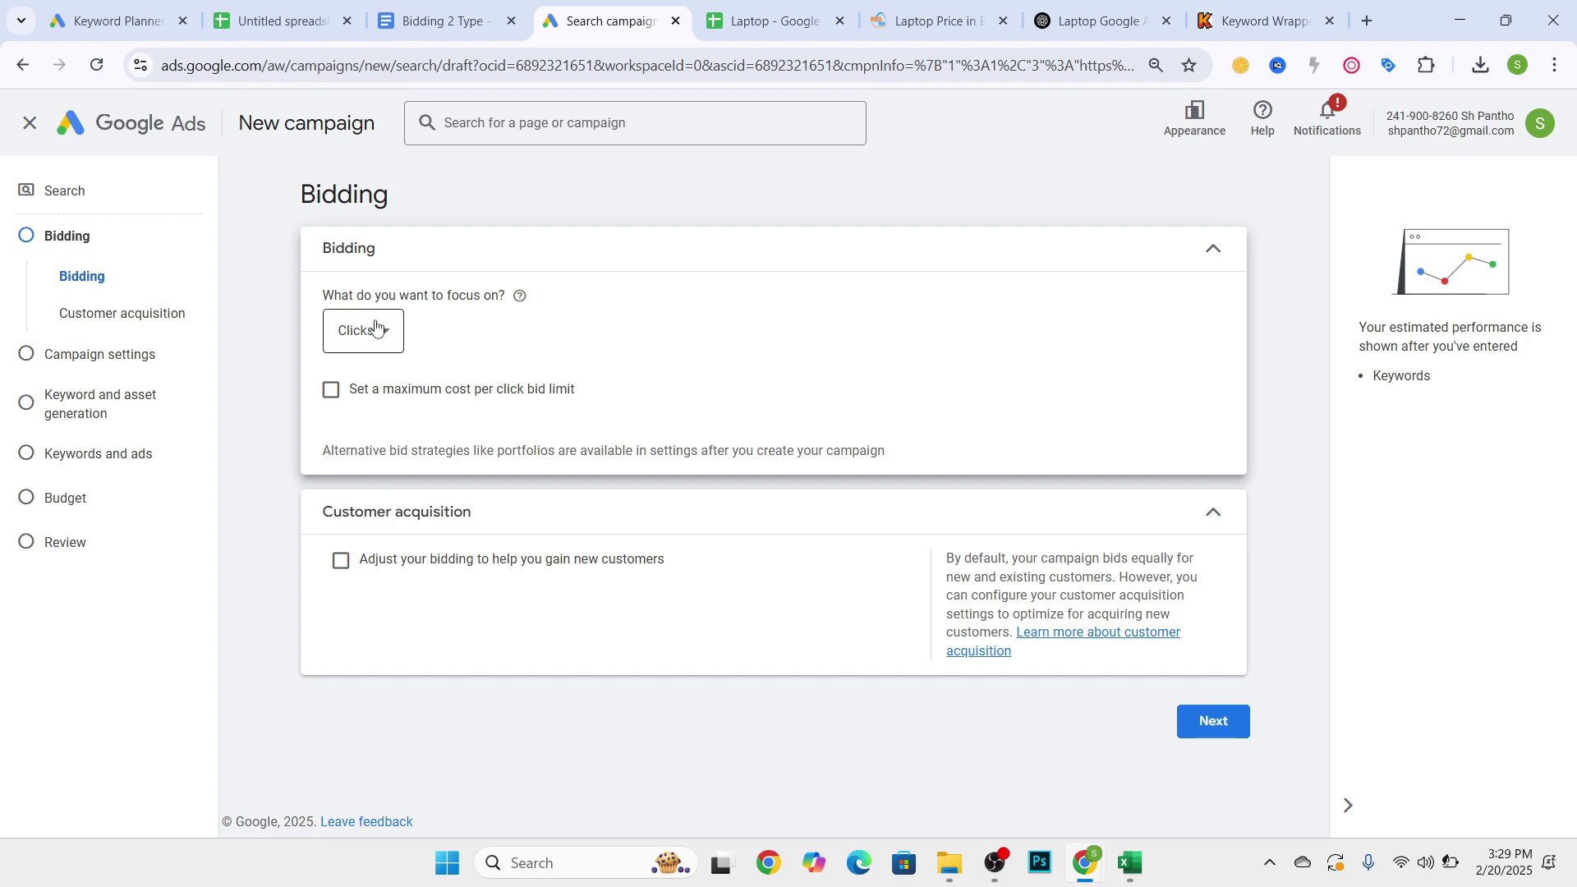
pyautogui.click(380, 329)
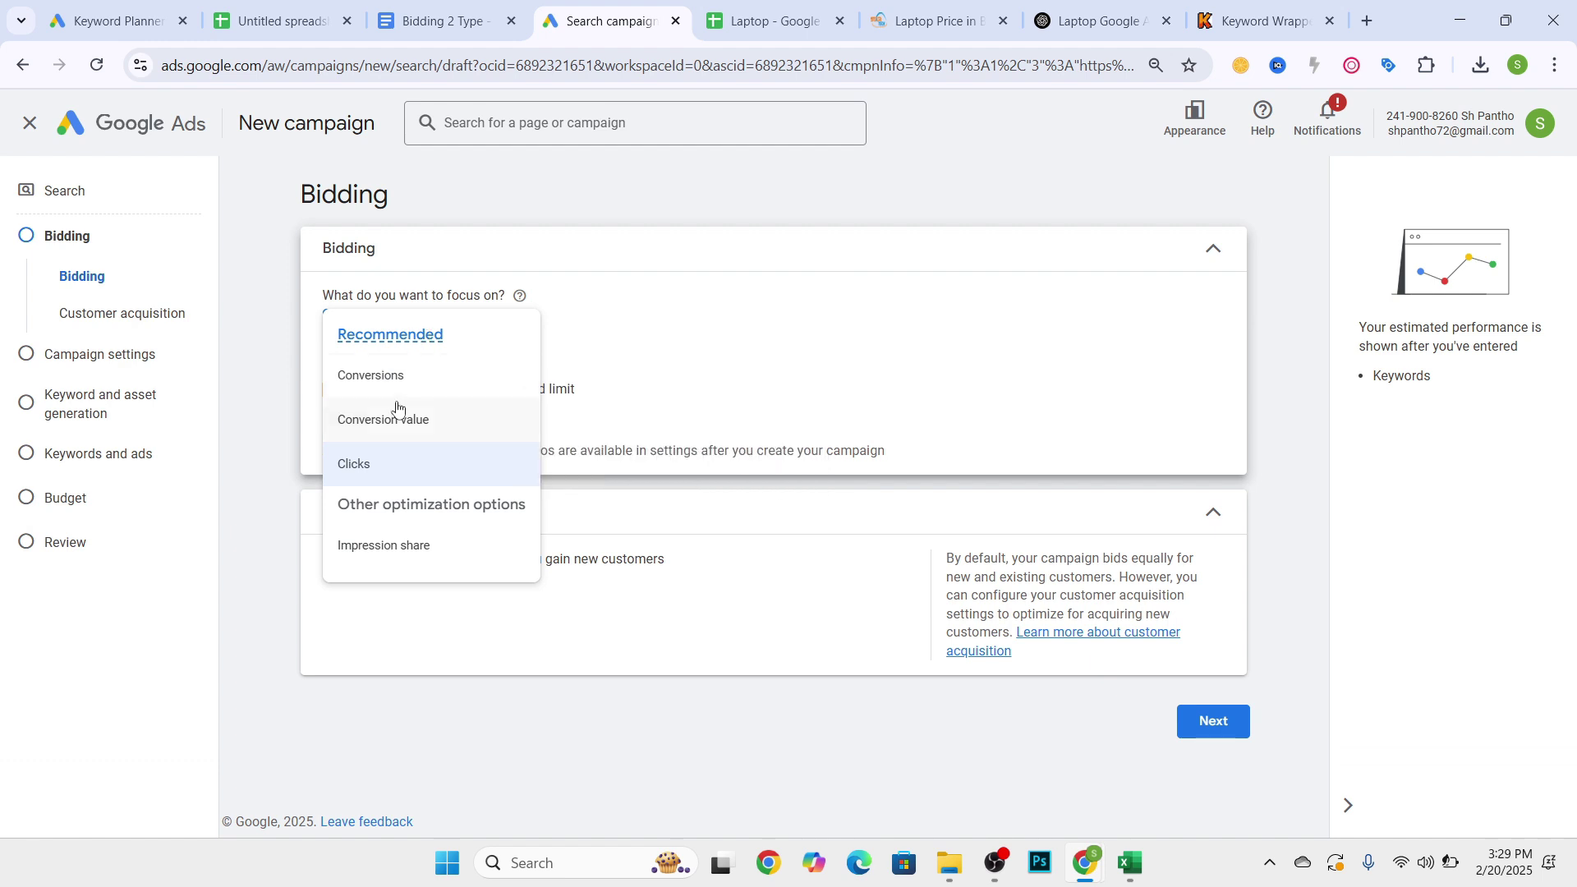
pyautogui.click(368, 470)
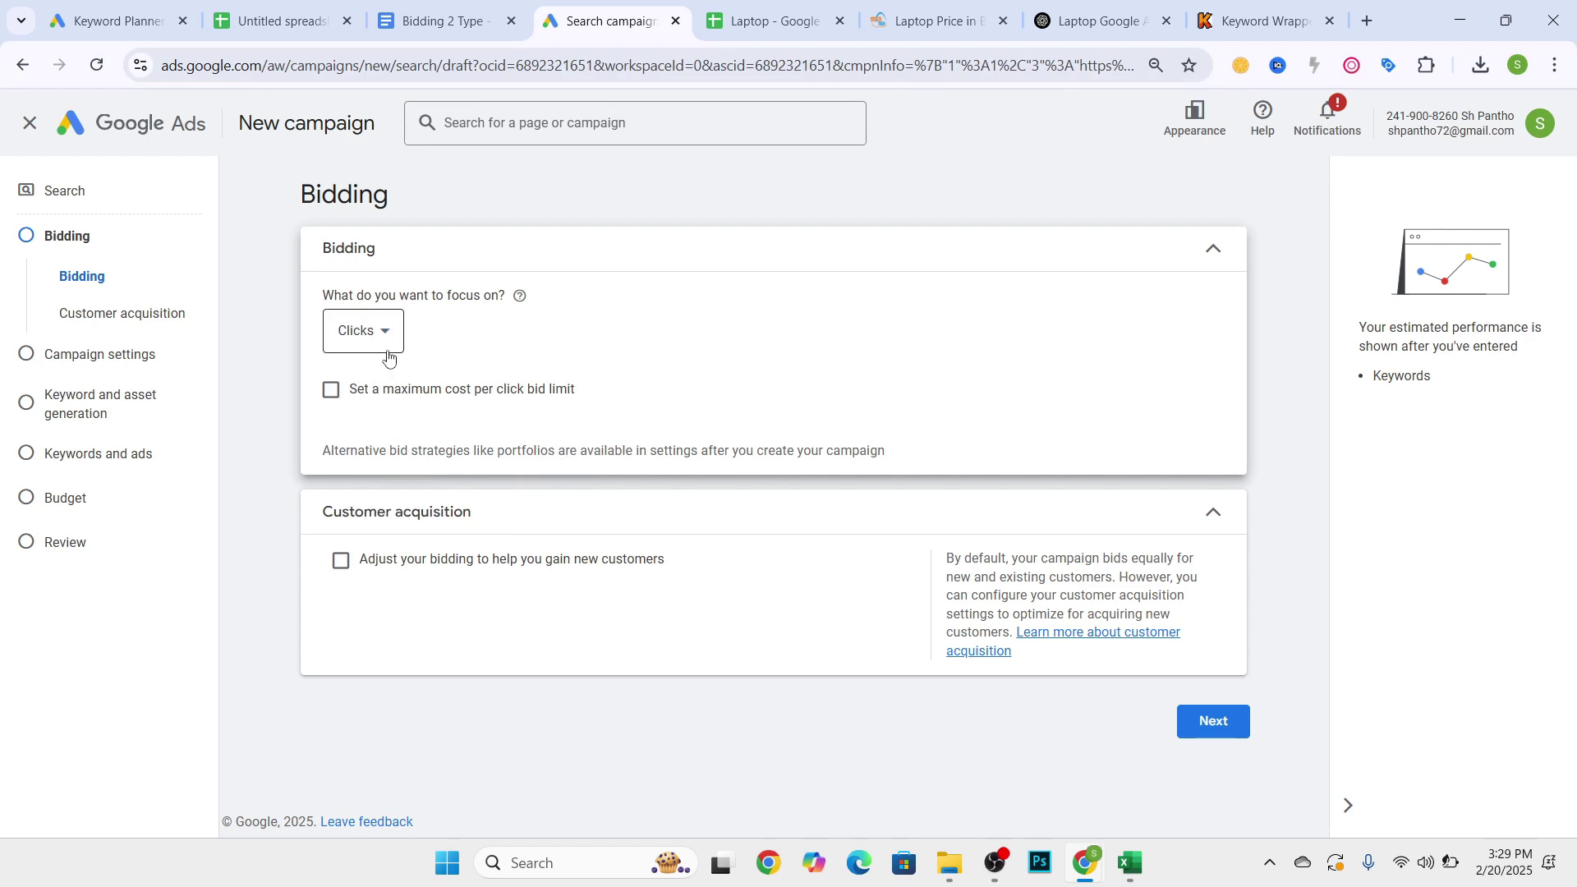
# - Enable the maximum cost per click bid limit and open its amount for entry
pyautogui.click(331, 393)
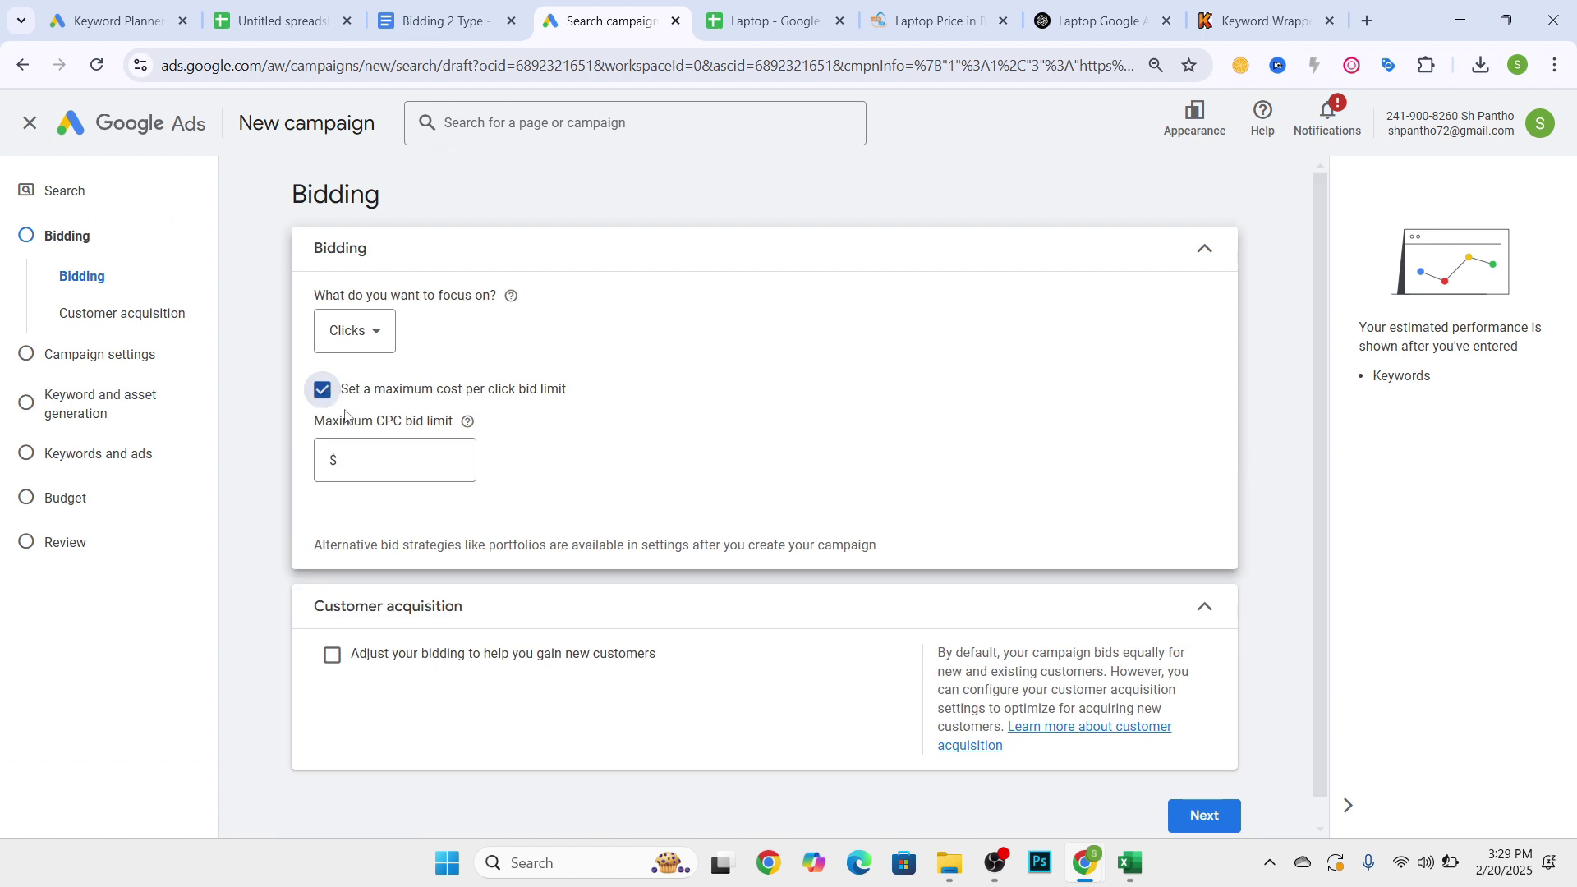
pyautogui.moveTo(313, 423); pyautogui.dragTo(462, 425)
pyautogui.click(552, 446)
pyautogui.click(417, 455)
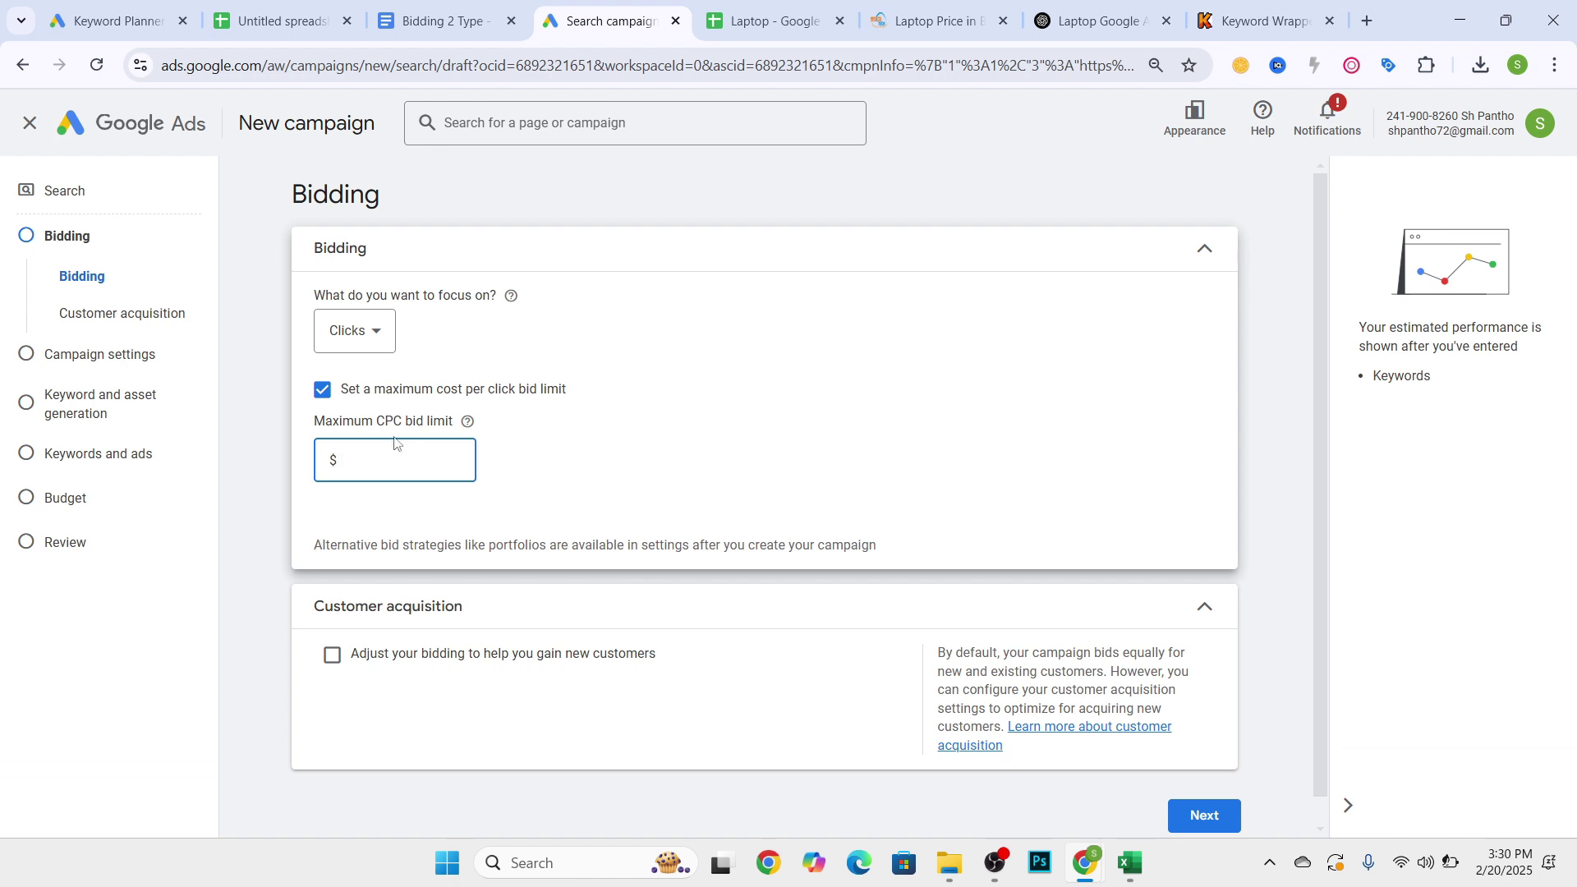
# - Switch to the Keyword Stats 2025-02-19 workbook in Excel and remove the fill colors from the keyword data in B2:F18
pyautogui.click(1131, 863)
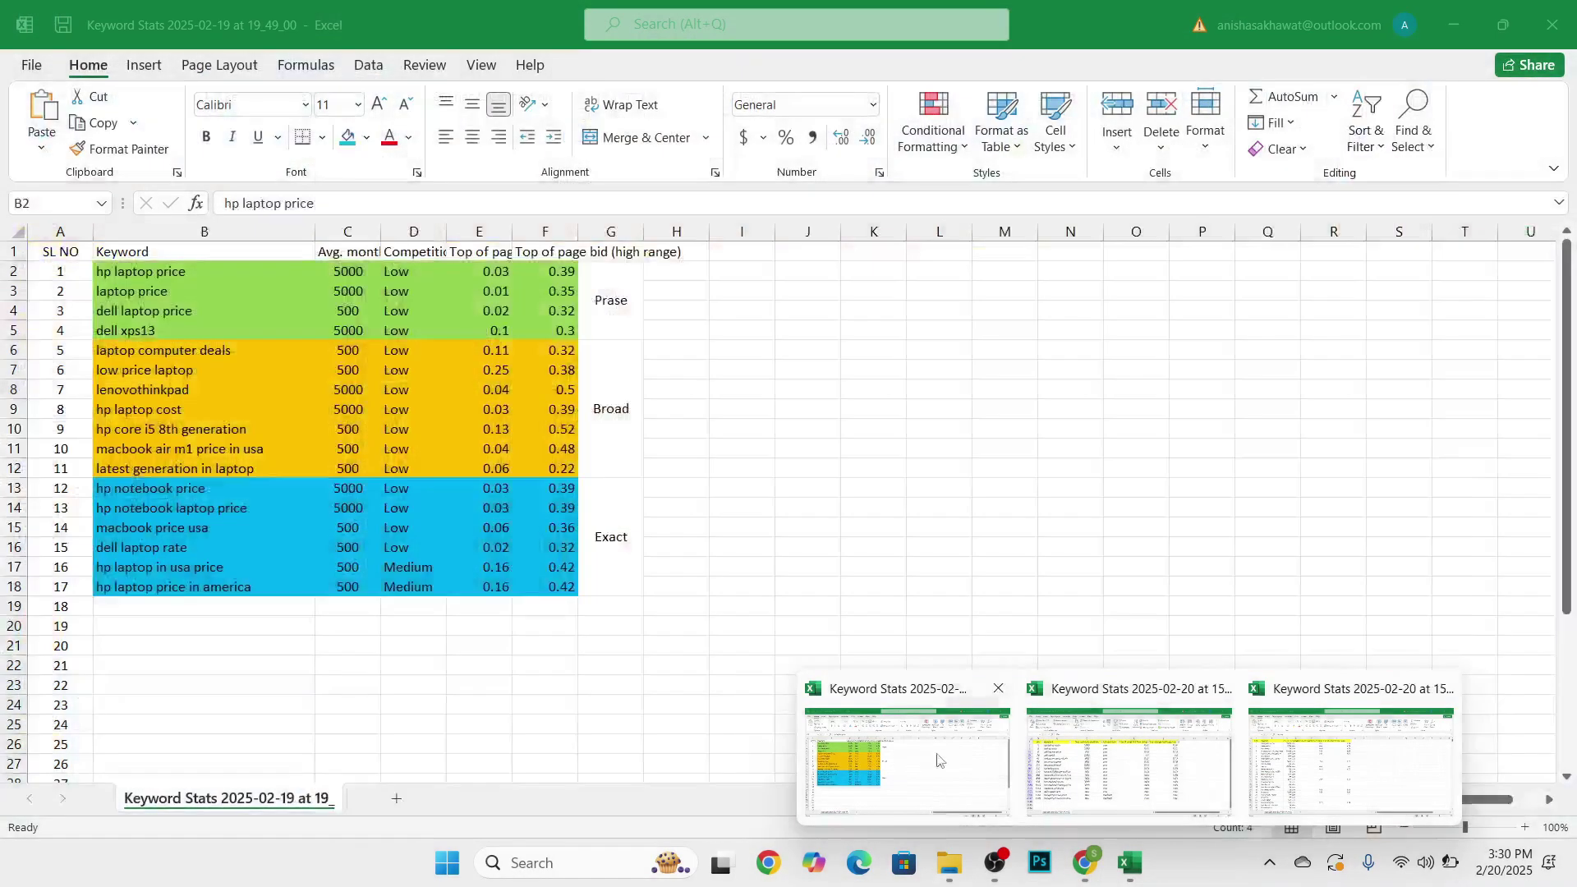
pyautogui.click(939, 757)
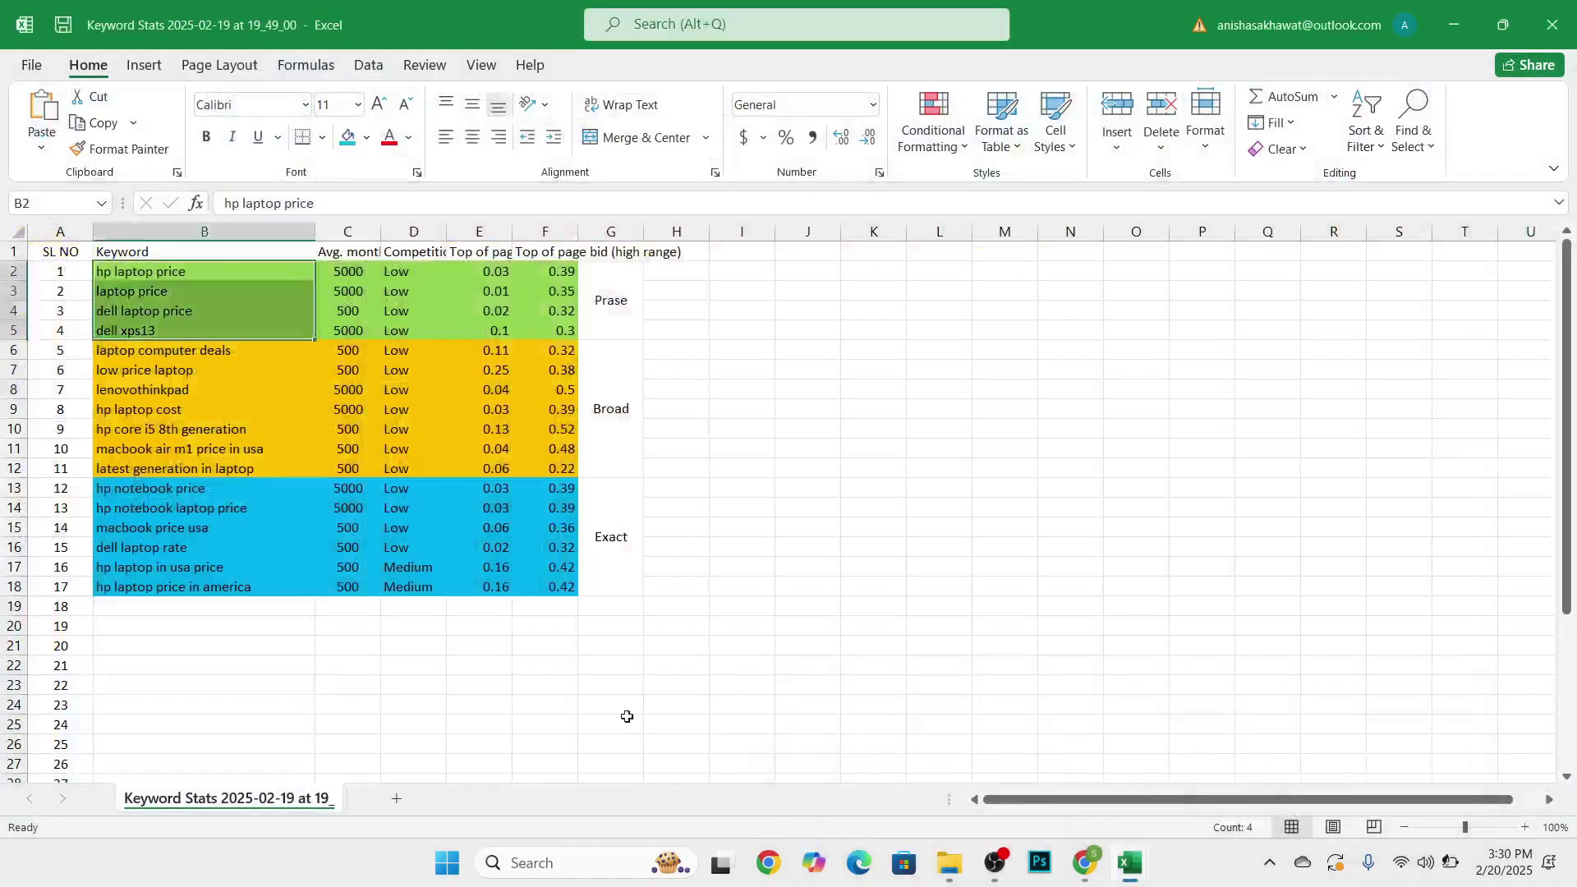
pyautogui.moveTo(159, 275); pyautogui.dragTo(563, 586)
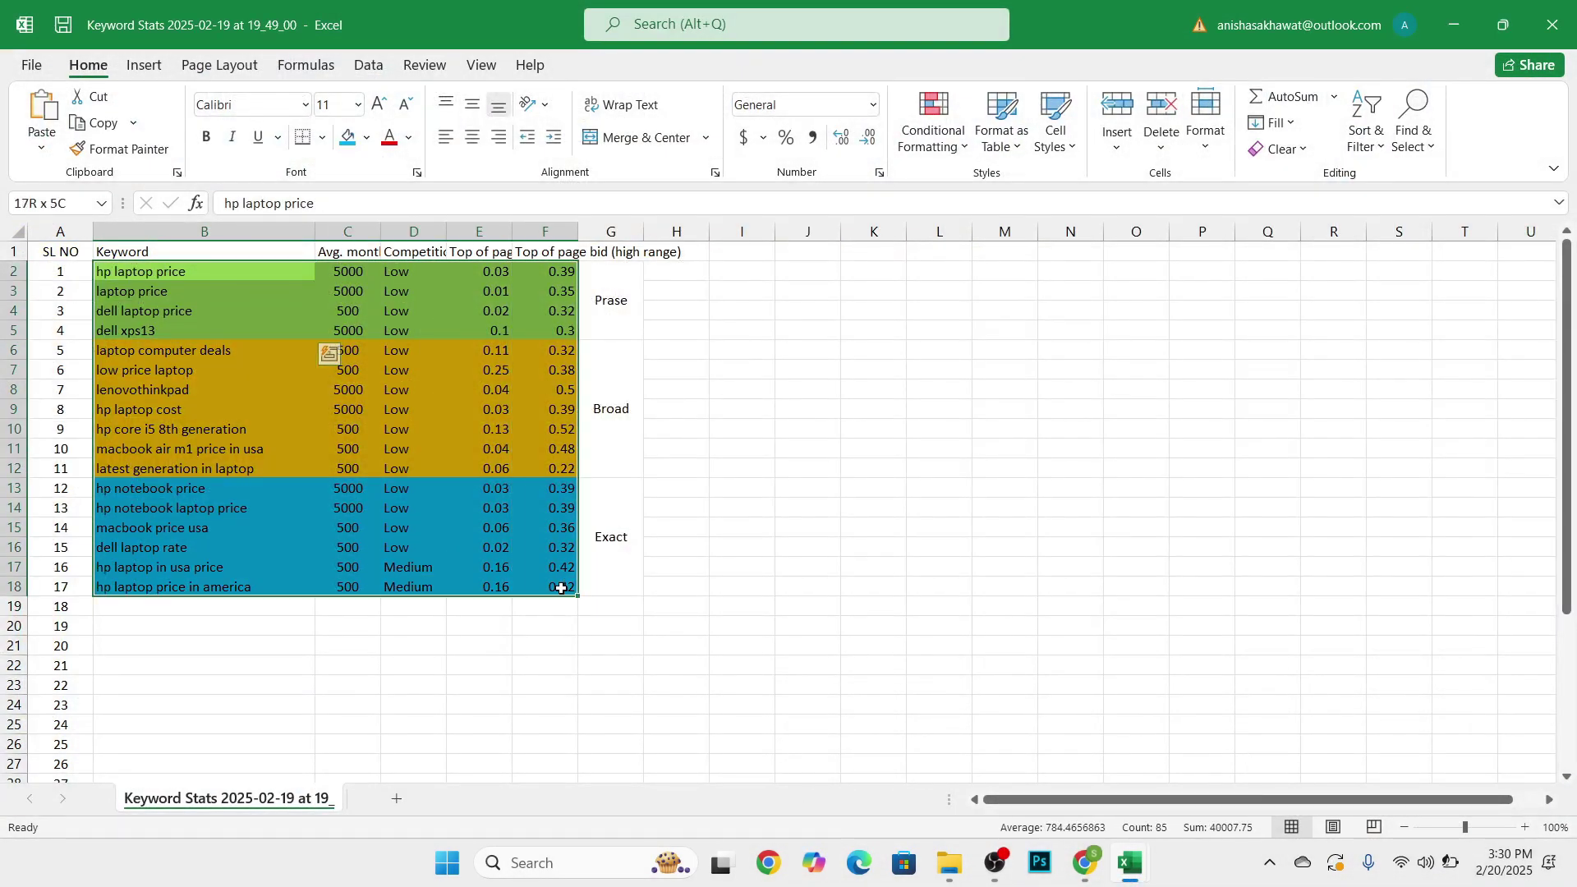
pyautogui.click(367, 138)
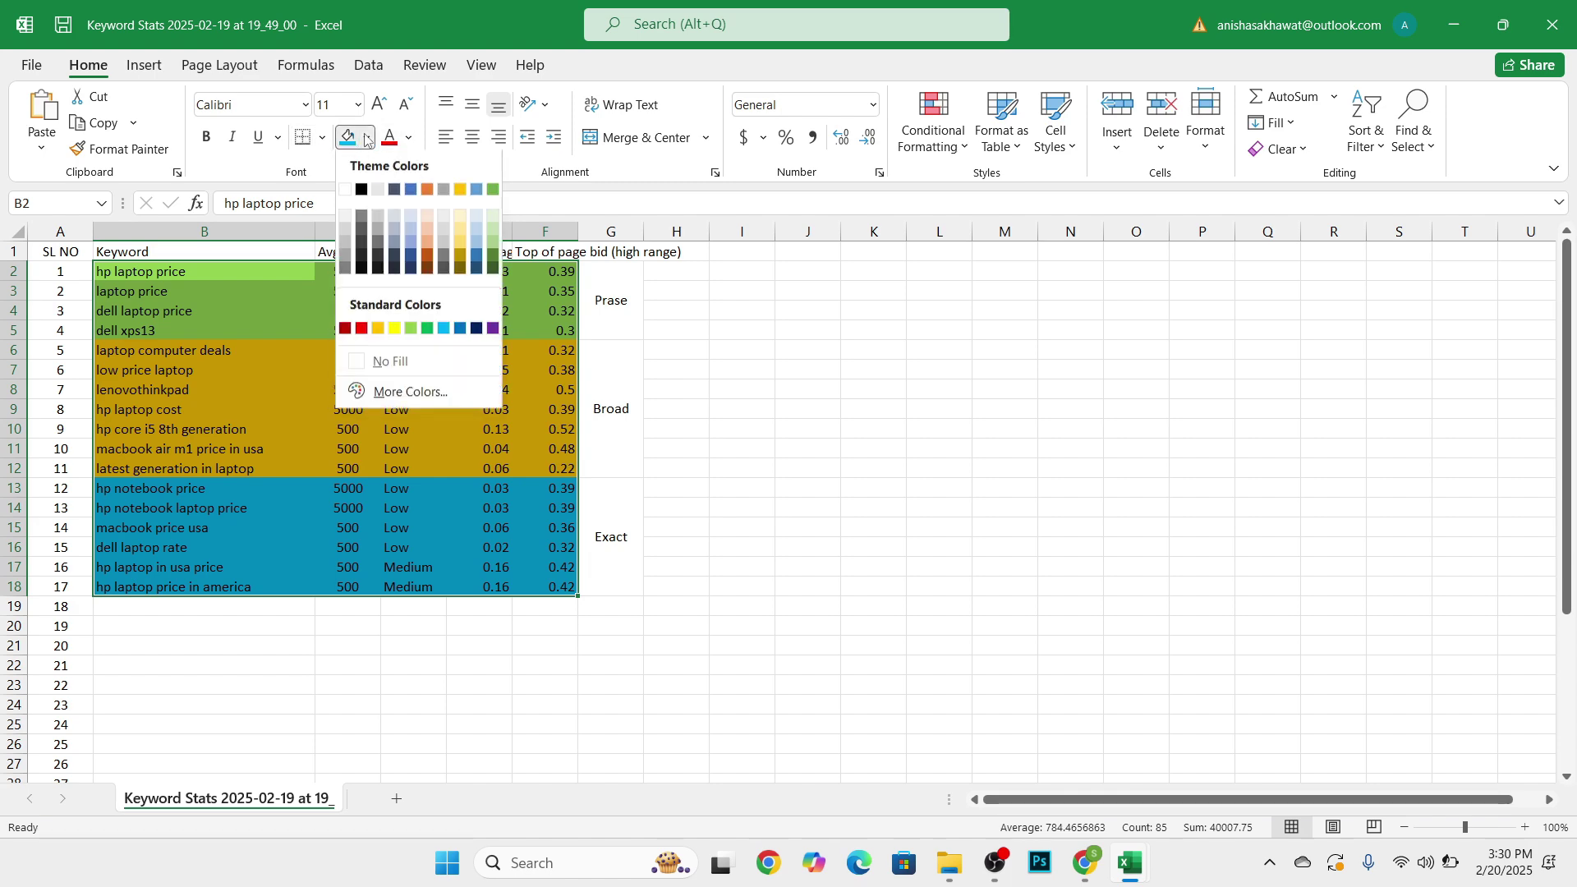
pyautogui.click(353, 367)
pyautogui.click(201, 448)
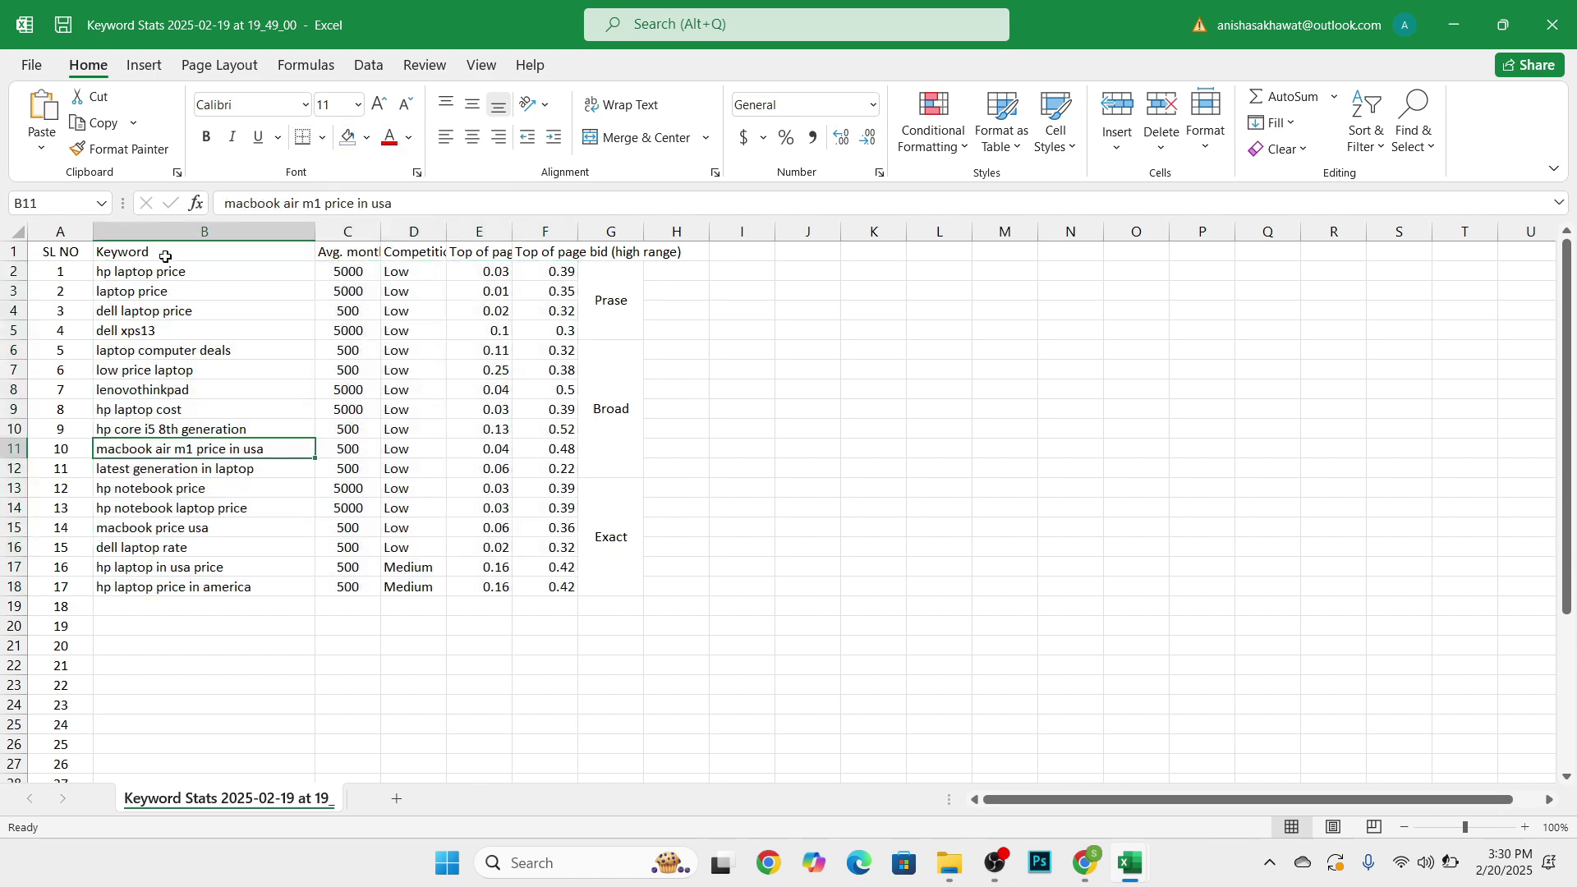
# - Examine the keyword list and its high-range top of page bids to judge a maximum CPC
pyautogui.moveTo(165, 257); pyautogui.dragTo(177, 411)
pyautogui.moveTo(534, 271); pyautogui.dragTo(539, 483)
pyautogui.click(415, 602)
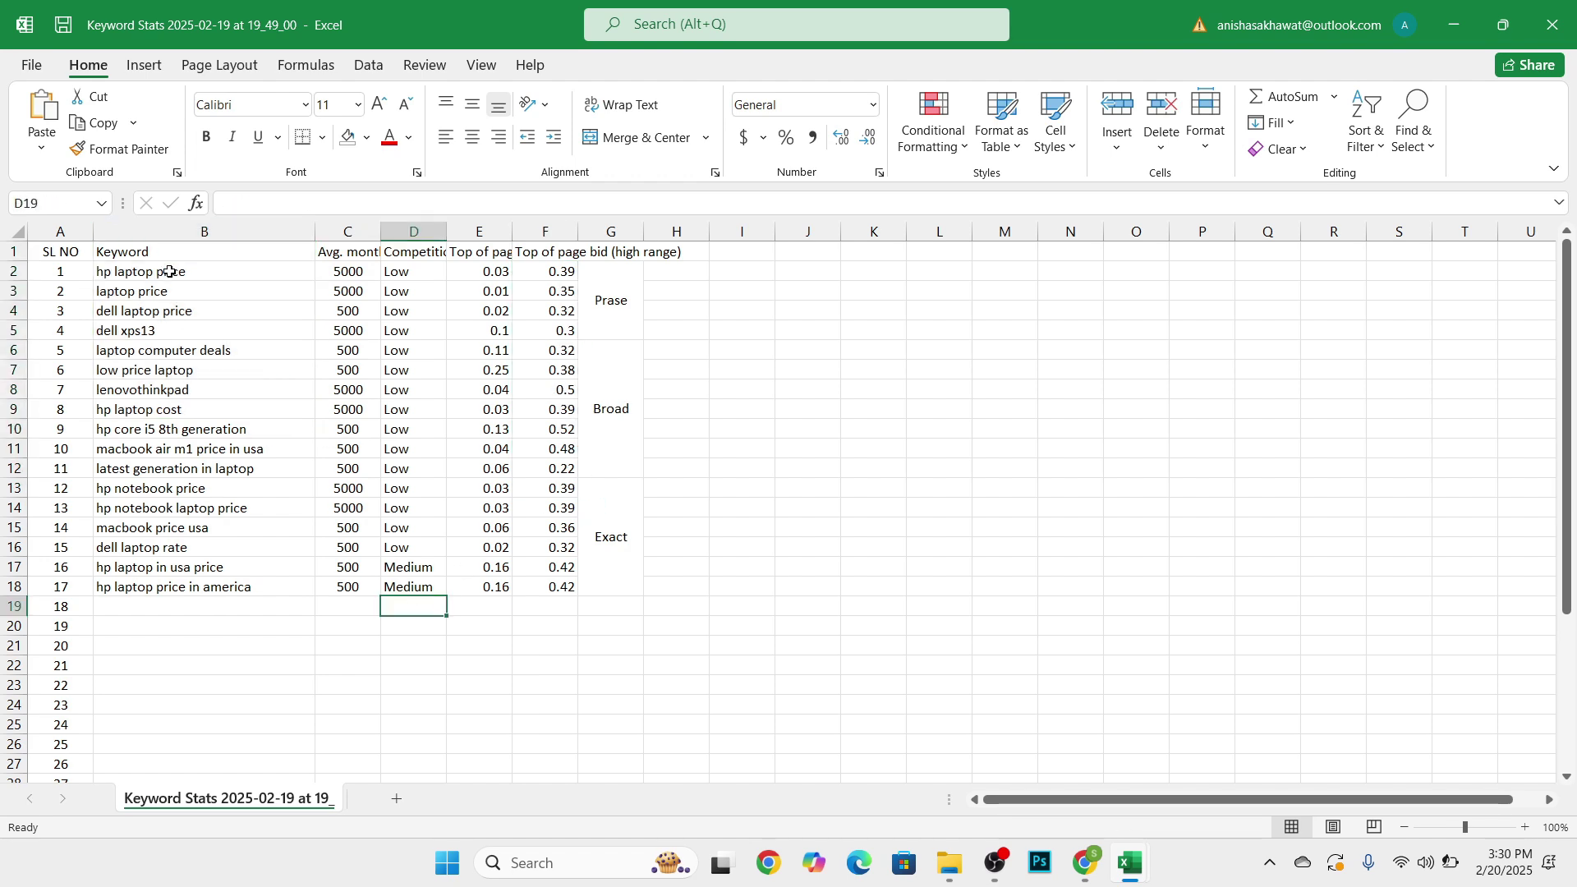
pyautogui.moveTo(169, 271); pyautogui.dragTo(167, 579)
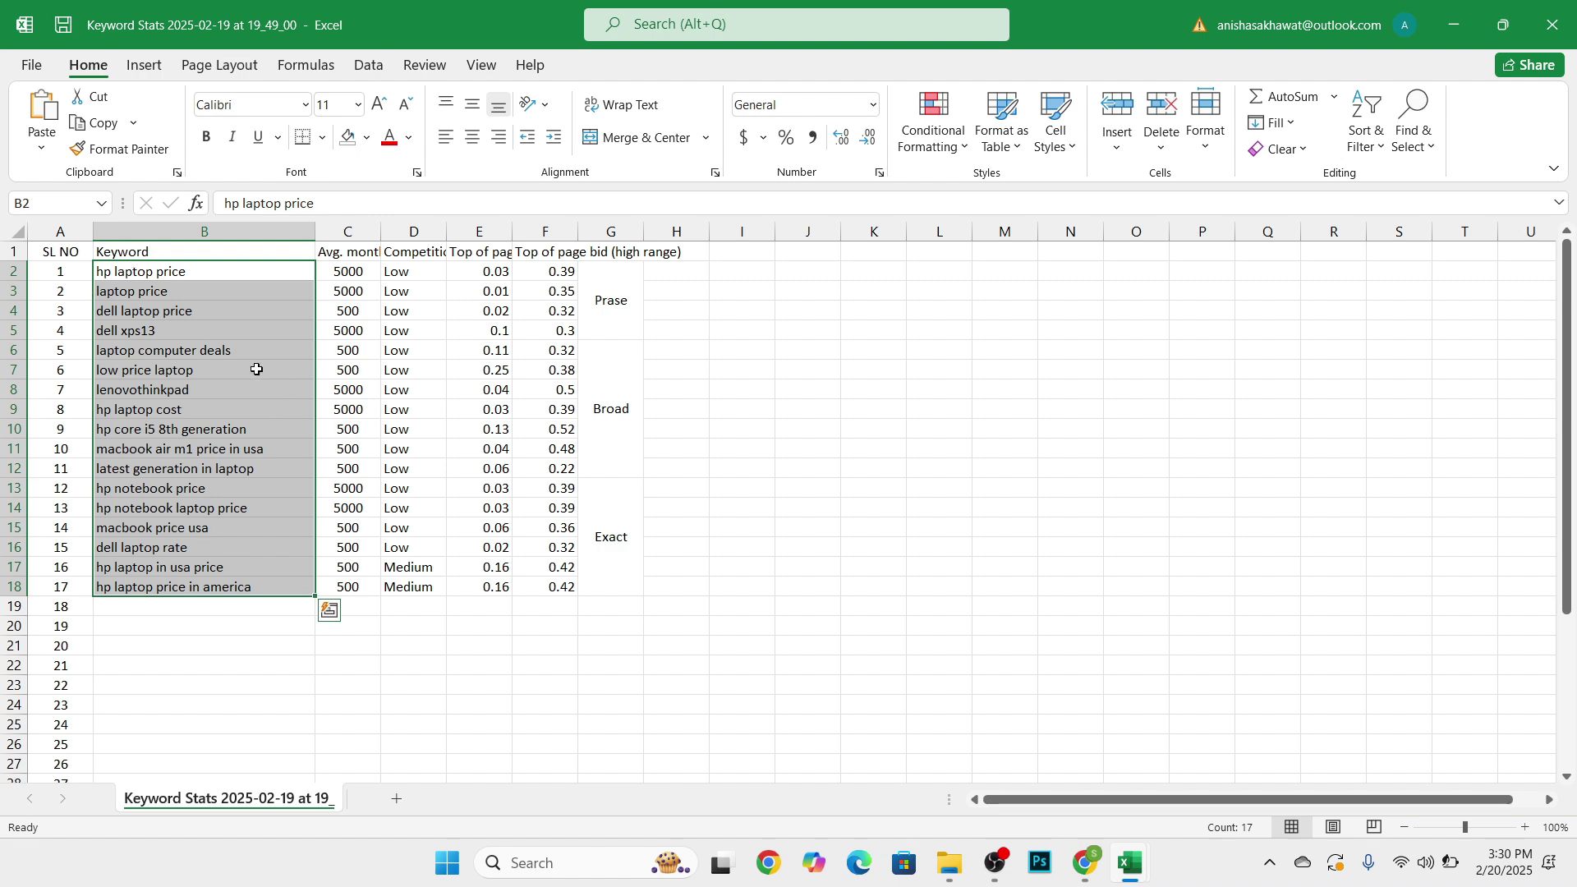
pyautogui.keyDown('ctrl'); pyautogui.scroll(5, 327, 531); pyautogui.keyUp('ctrl')
pyautogui.click(371, 447)
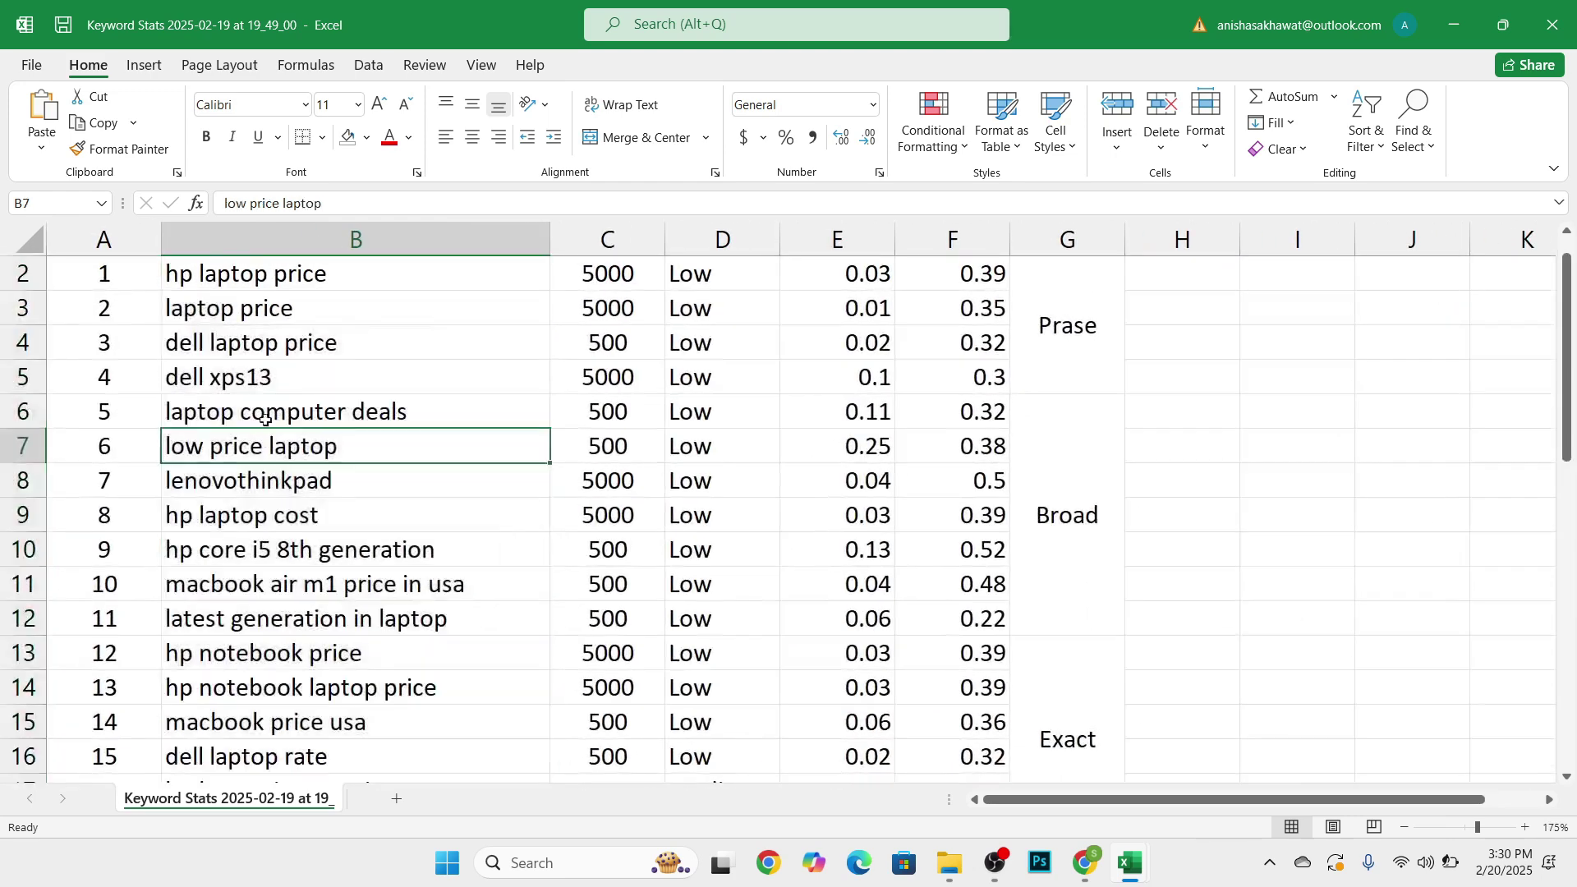
pyautogui.scroll(-1, 371, 368)
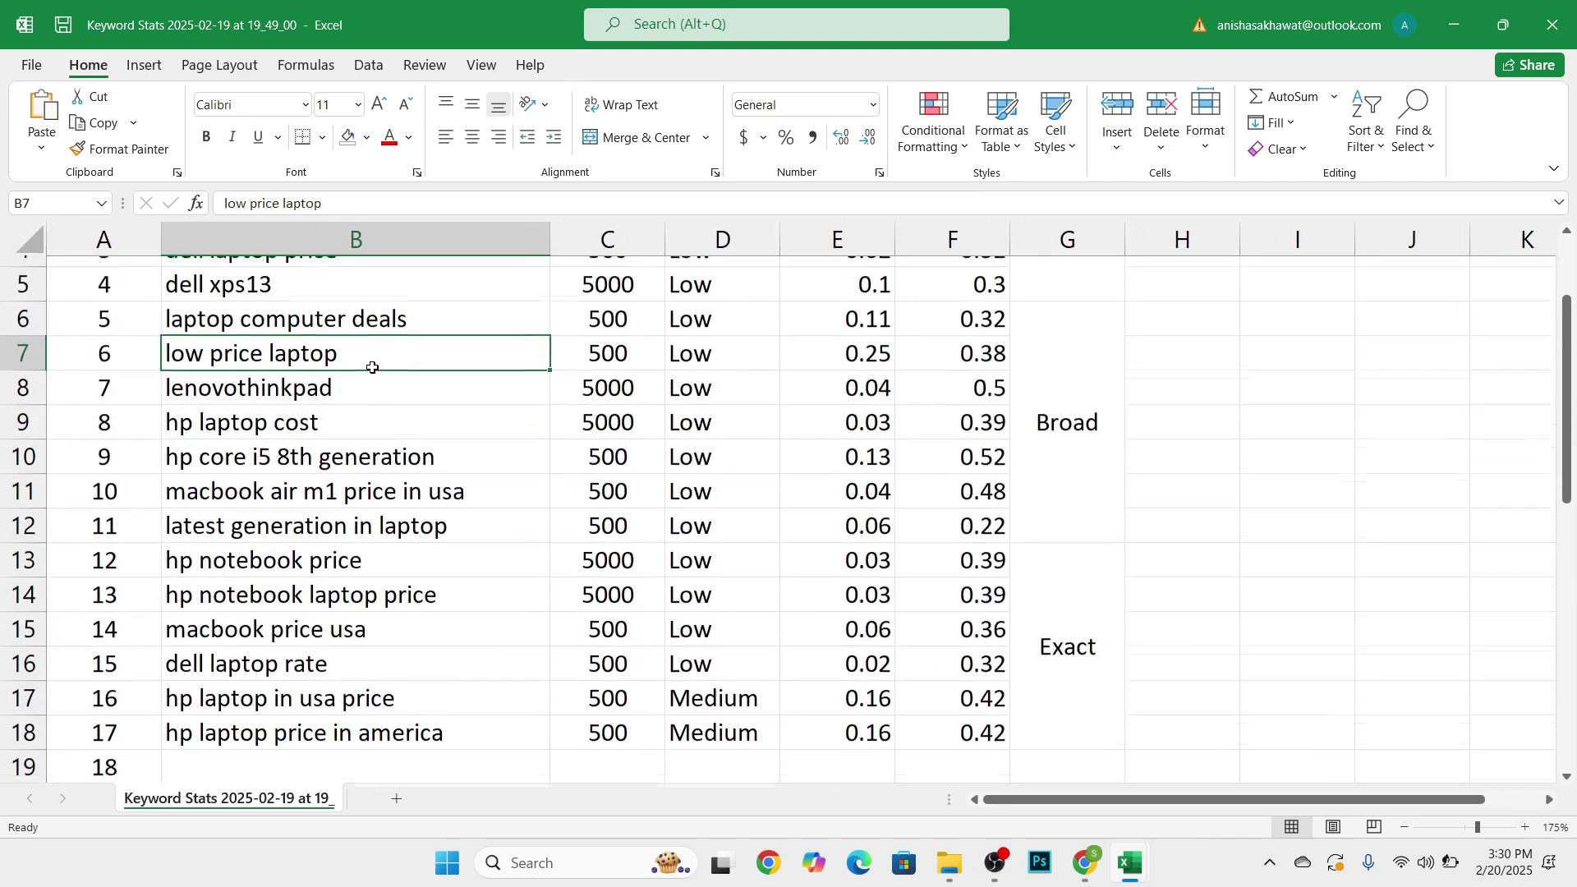
pyautogui.scroll(2, 373, 367)
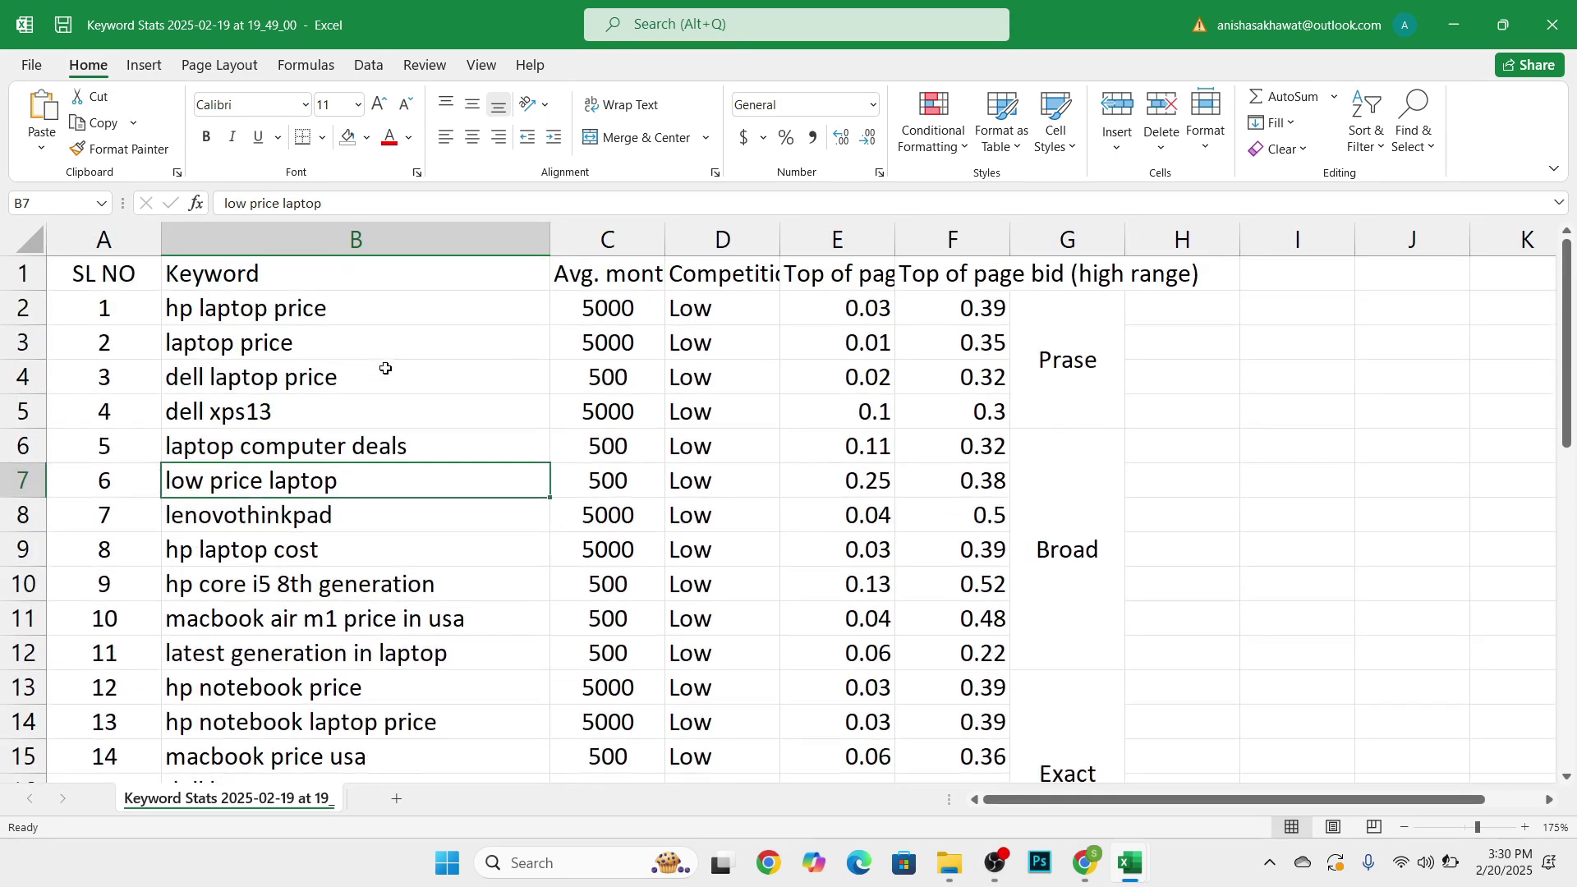
pyautogui.moveTo(212, 304); pyautogui.dragTo(262, 629)
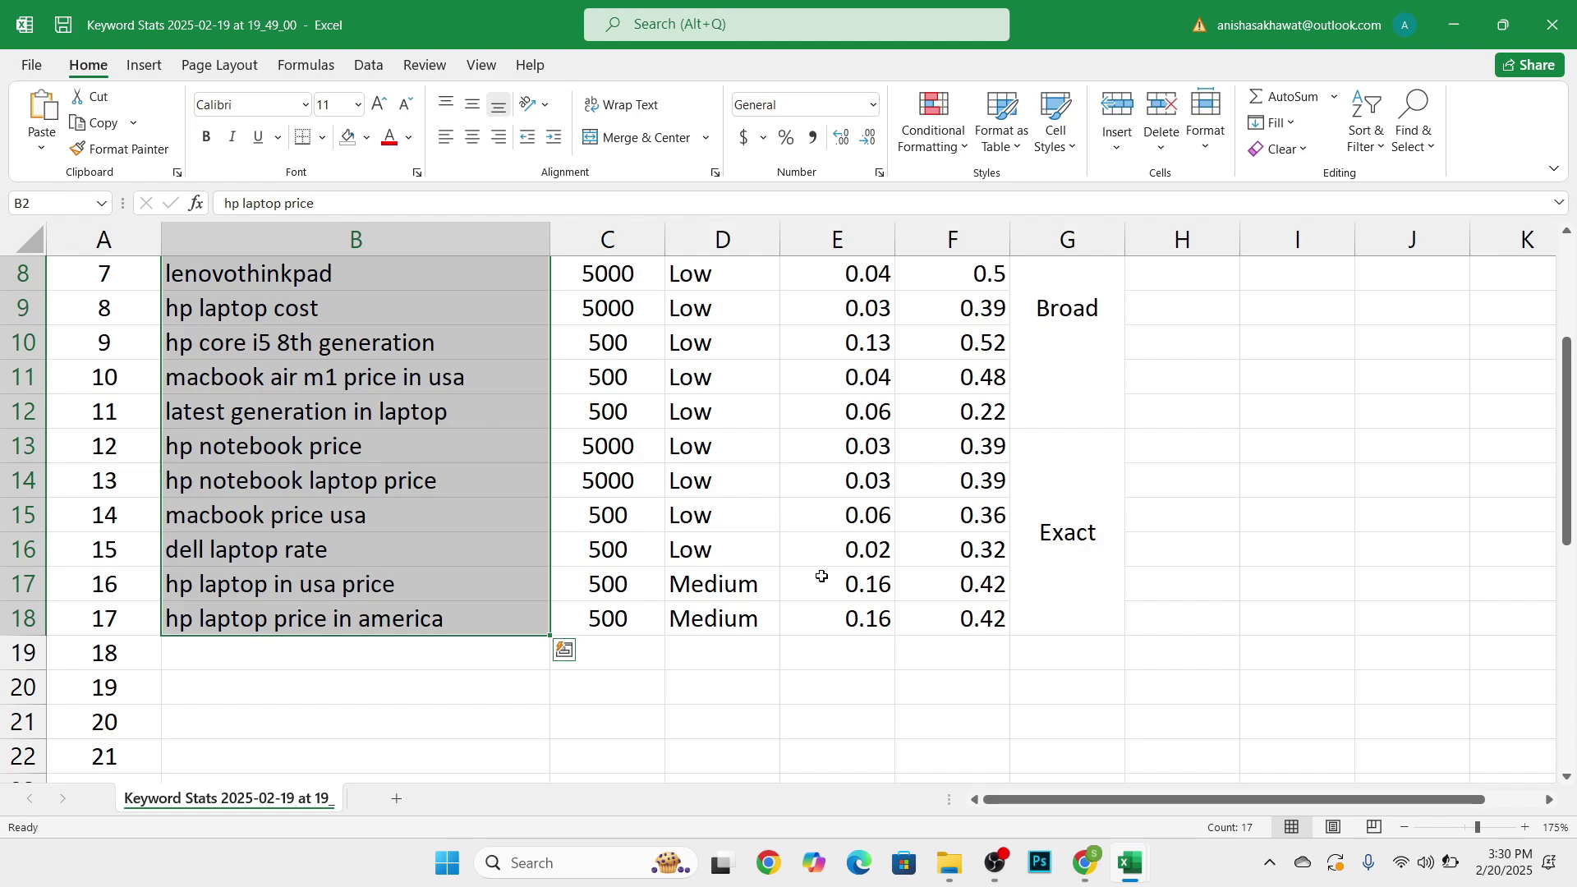
# - Copy the keywords in B2:B18 and switch from the Excel workbook to the browser
pyautogui.scroll(3, 821, 577)
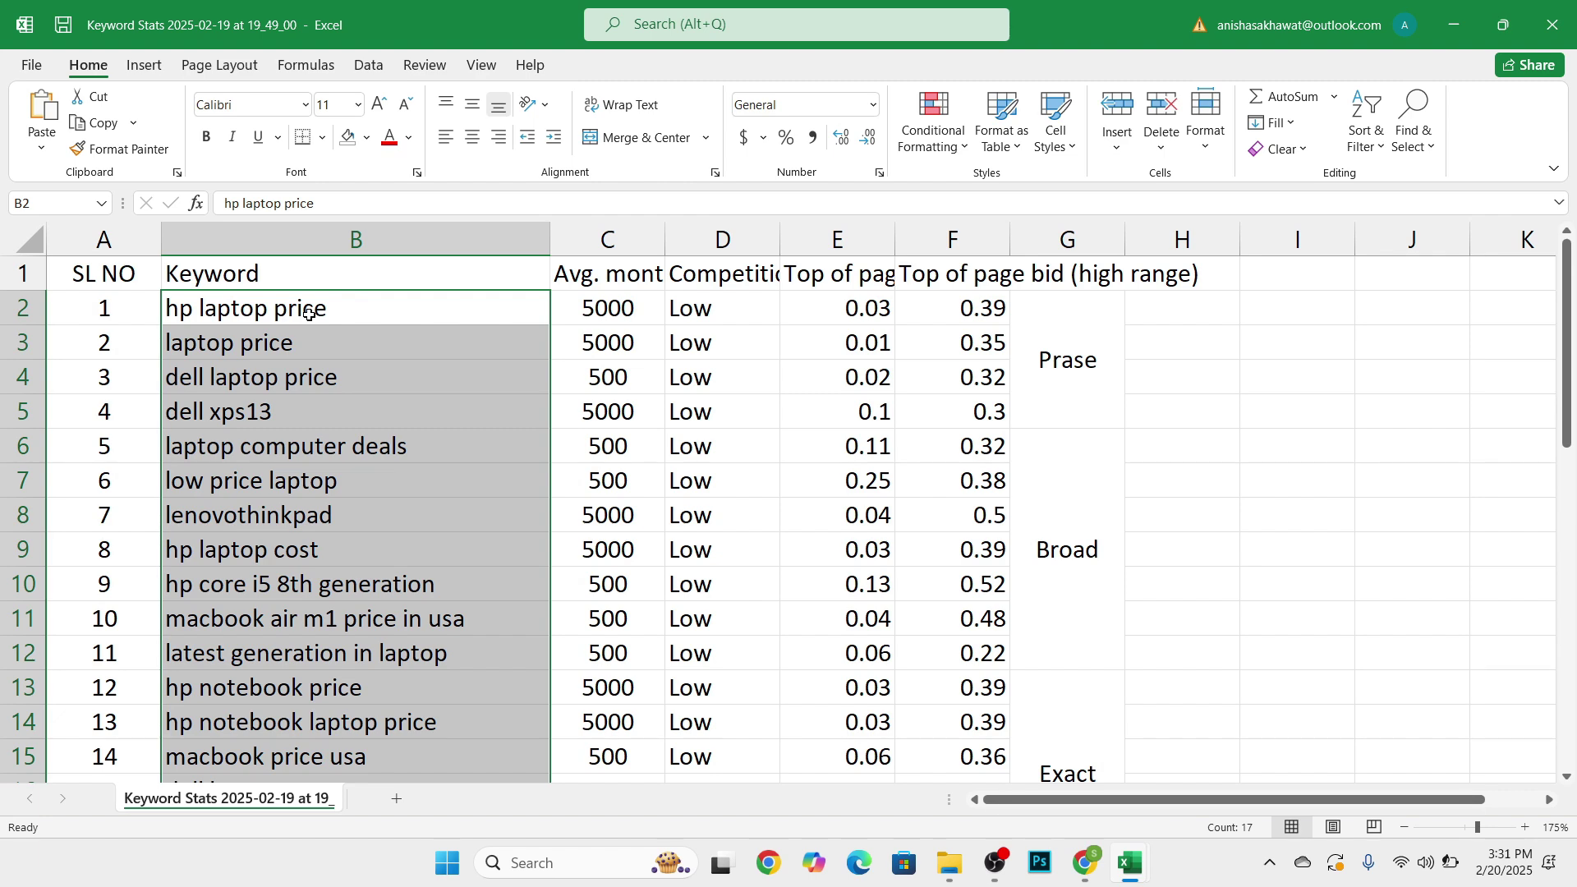
pyautogui.click(365, 348)
pyautogui.moveTo(337, 311); pyautogui.dragTo(316, 448)
pyautogui.rightClick(315, 447)
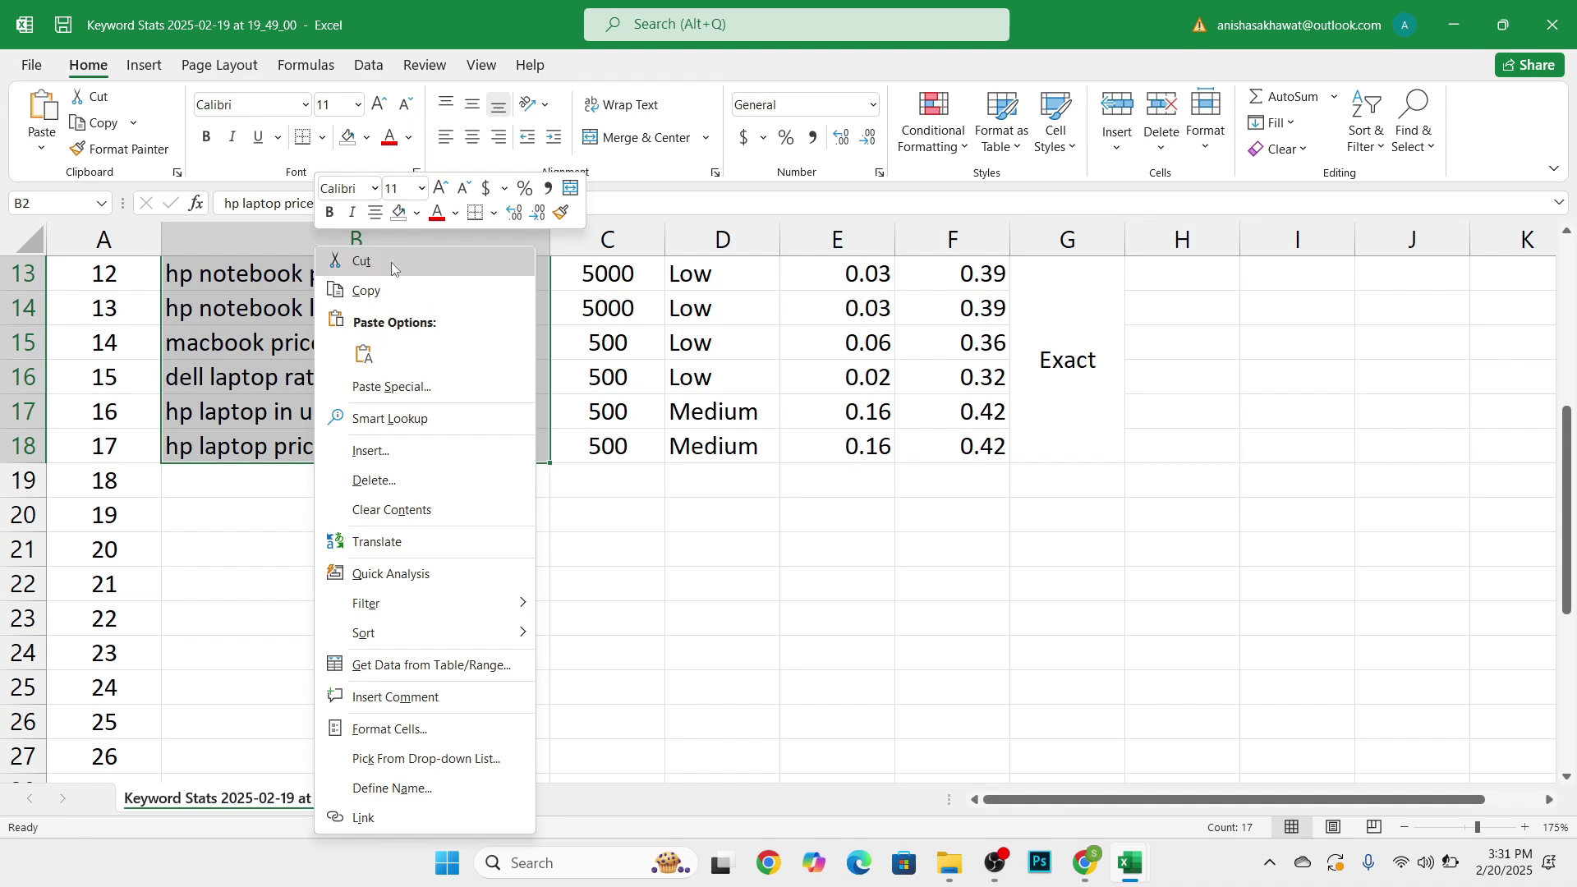
pyautogui.click(366, 290)
pyautogui.scroll(4, 367, 329)
pyautogui.click(1455, 25)
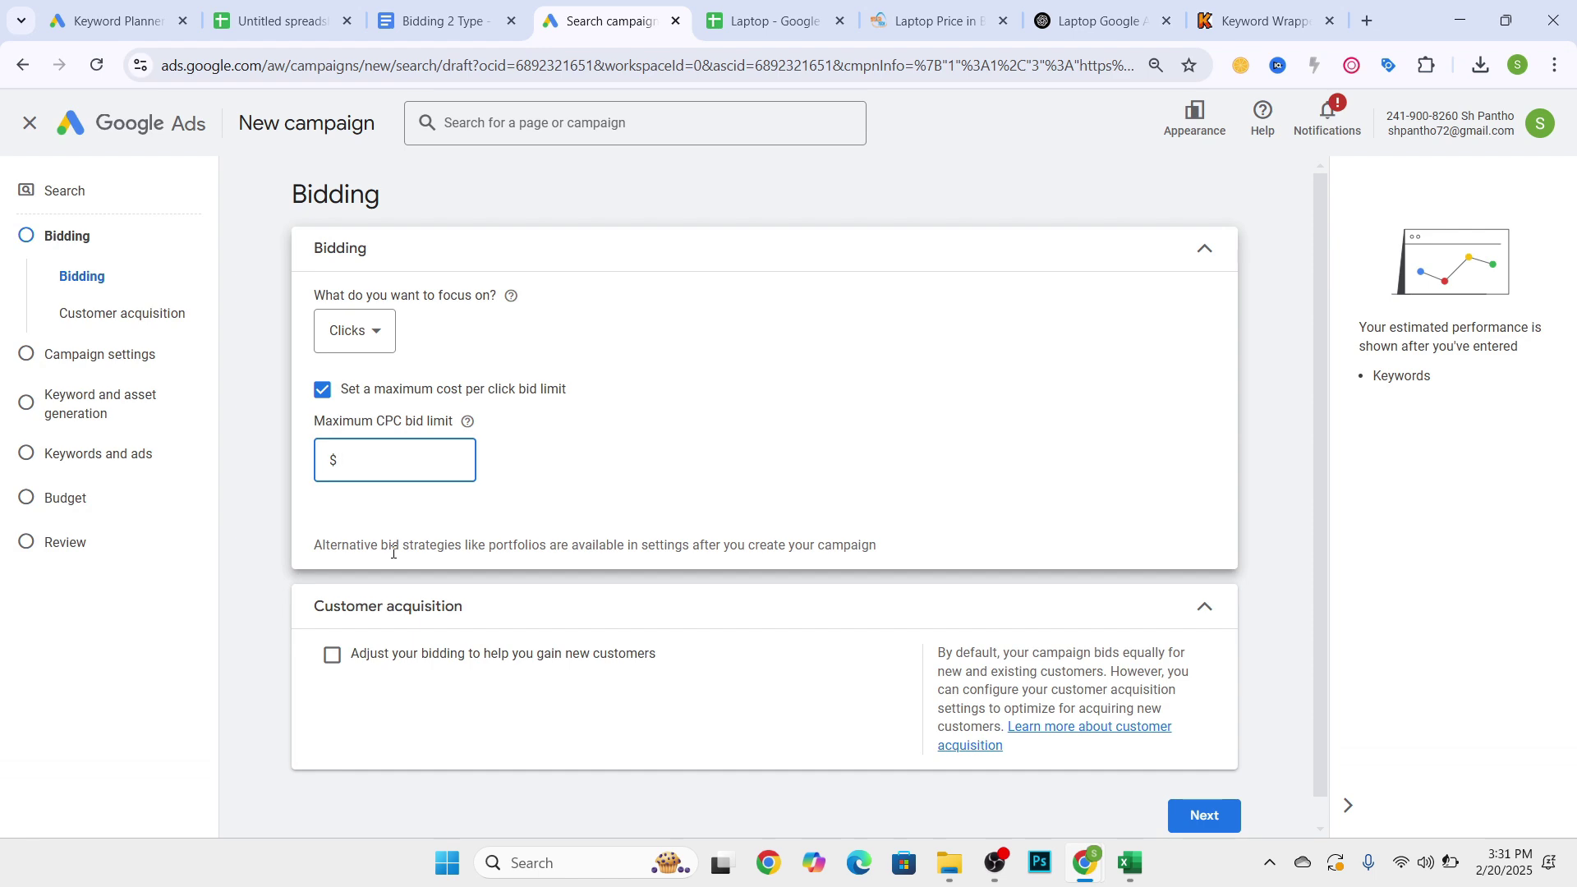
# - Paste the copied keywords into Keyword Planner's Get search volume and forecasts form and generate the plan
pyautogui.hotkey('ctrl', '1')
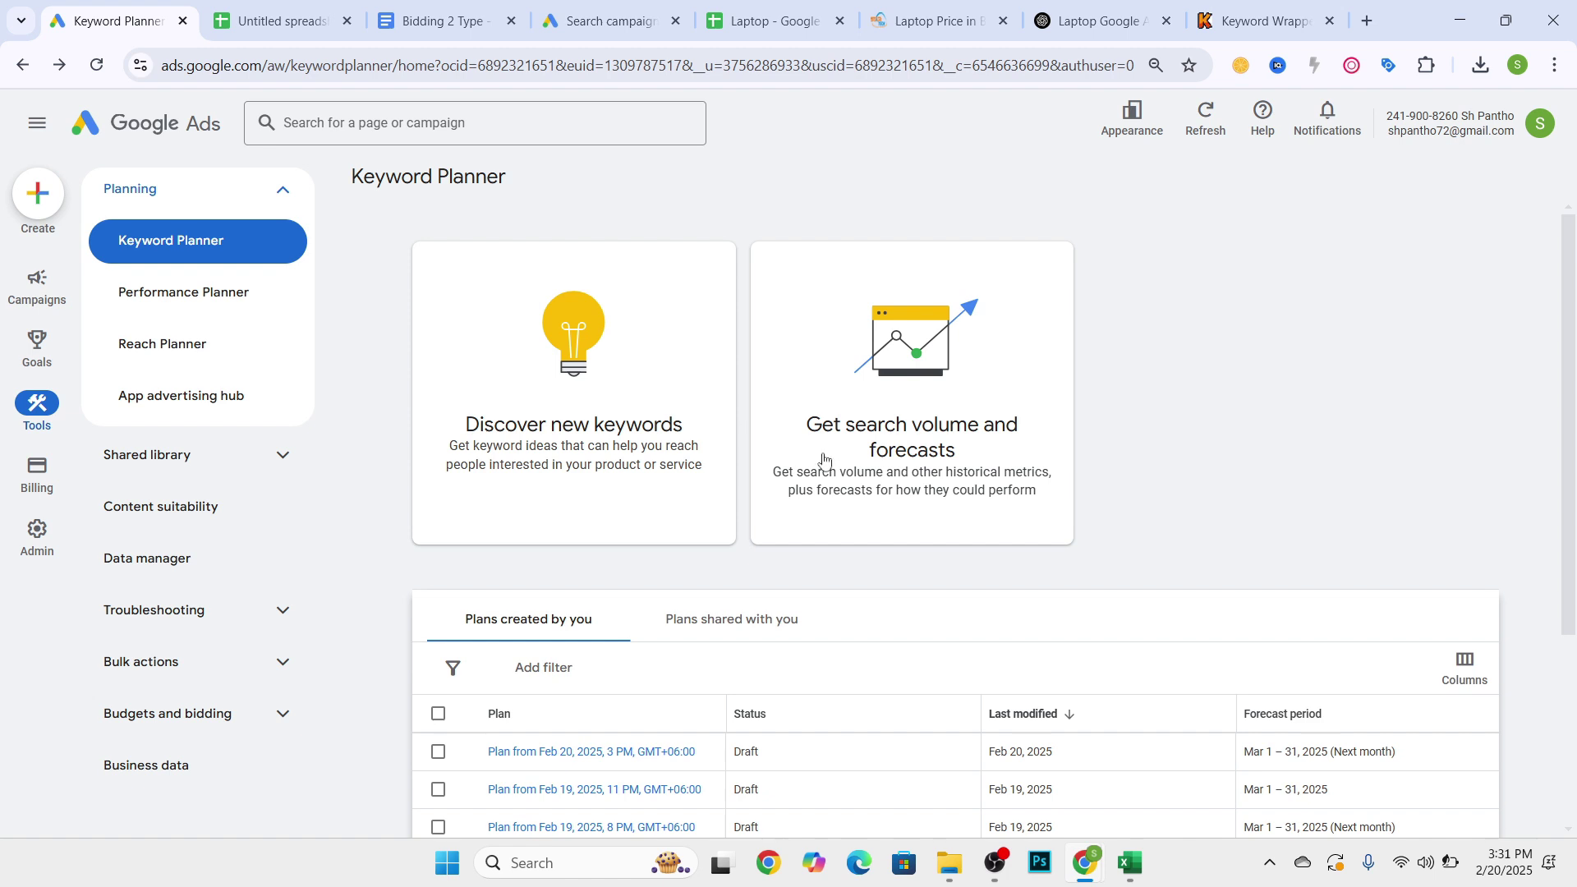
pyautogui.click(941, 399)
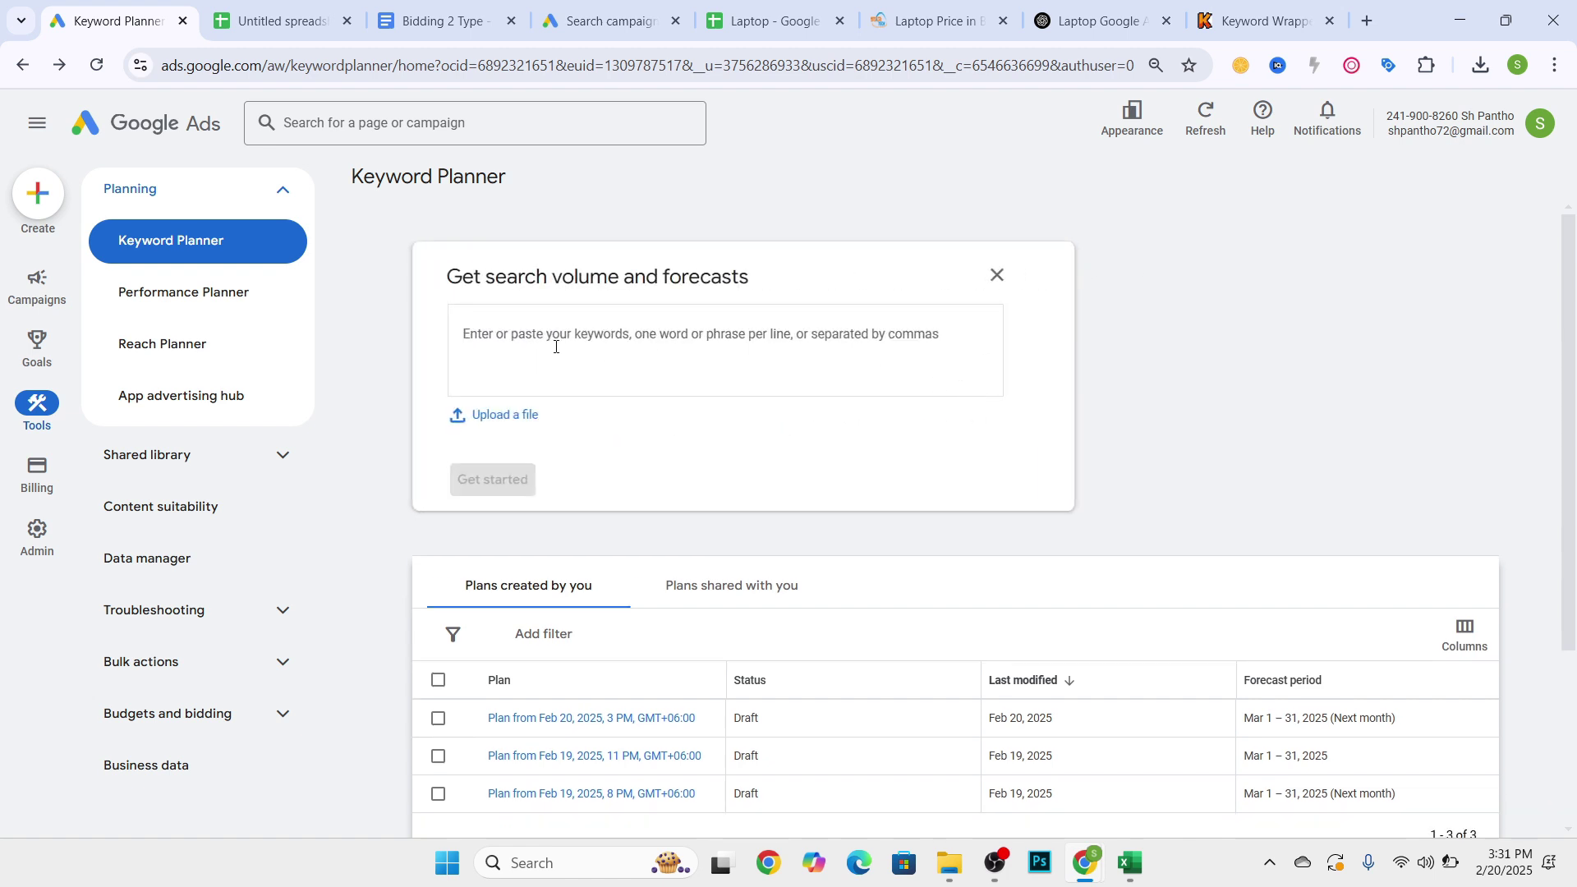
pyautogui.rightClick(556, 346)
pyautogui.click(608, 579)
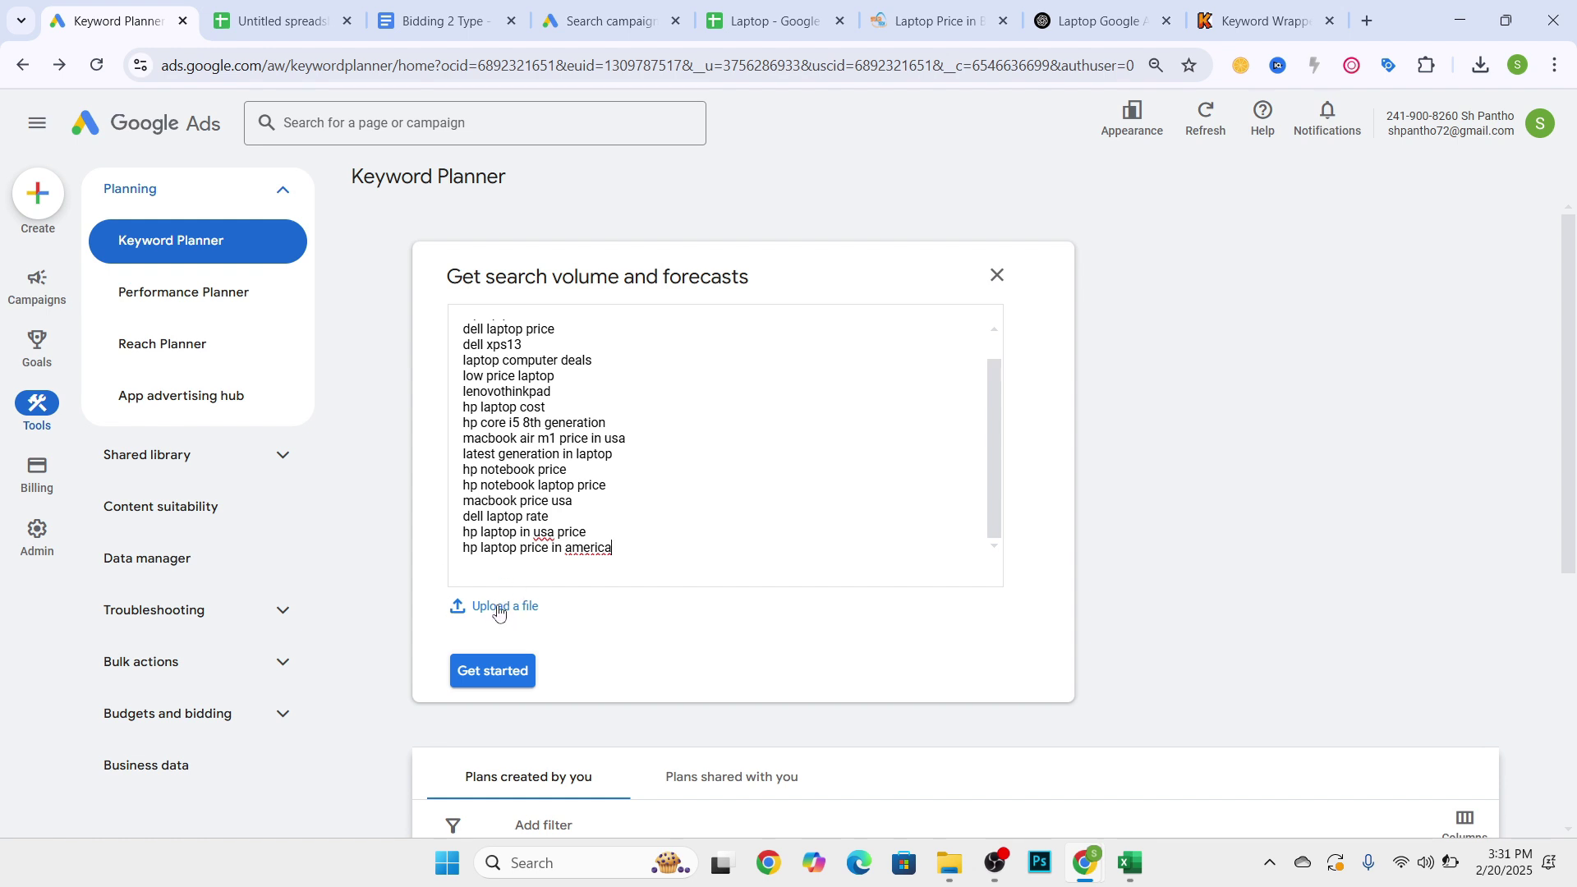
pyautogui.click(498, 610)
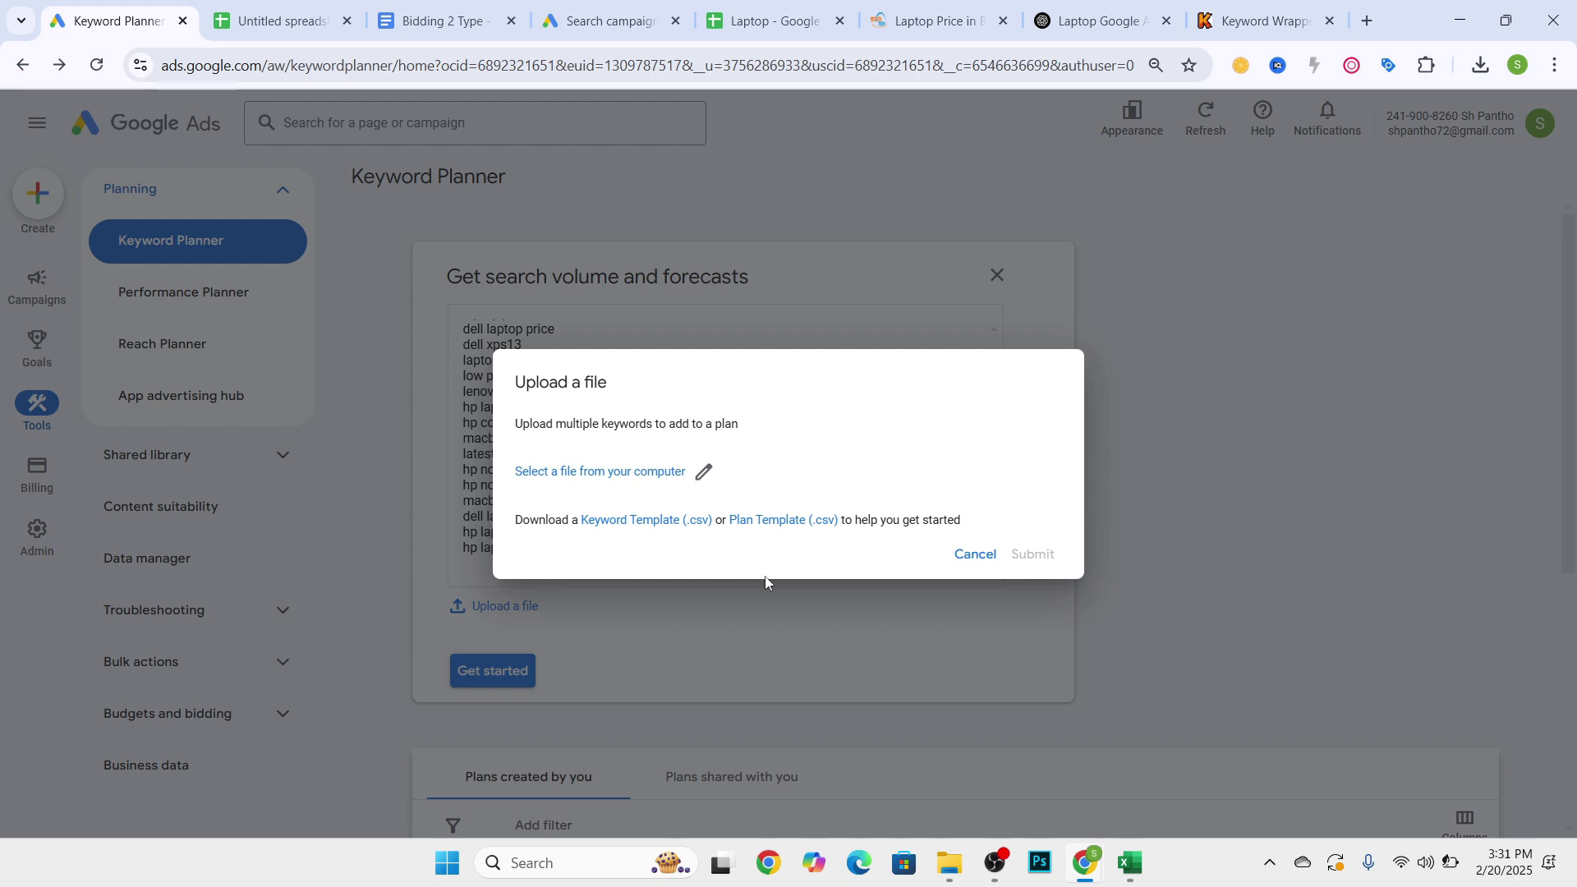
pyautogui.click(963, 554)
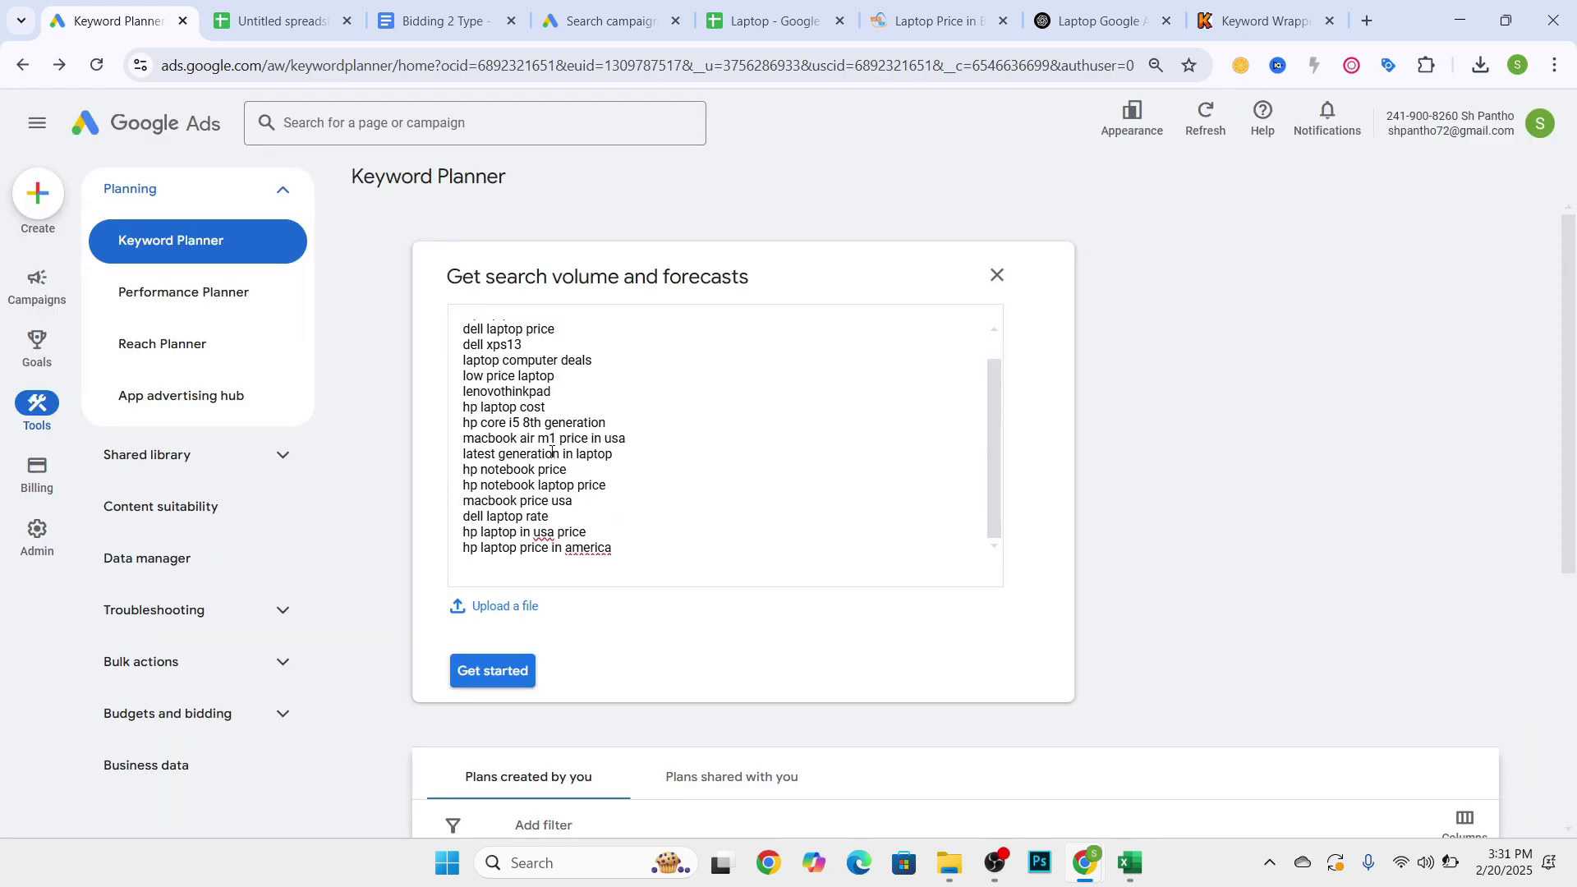
pyautogui.scroll(-3, 552, 453)
pyautogui.click(513, 465)
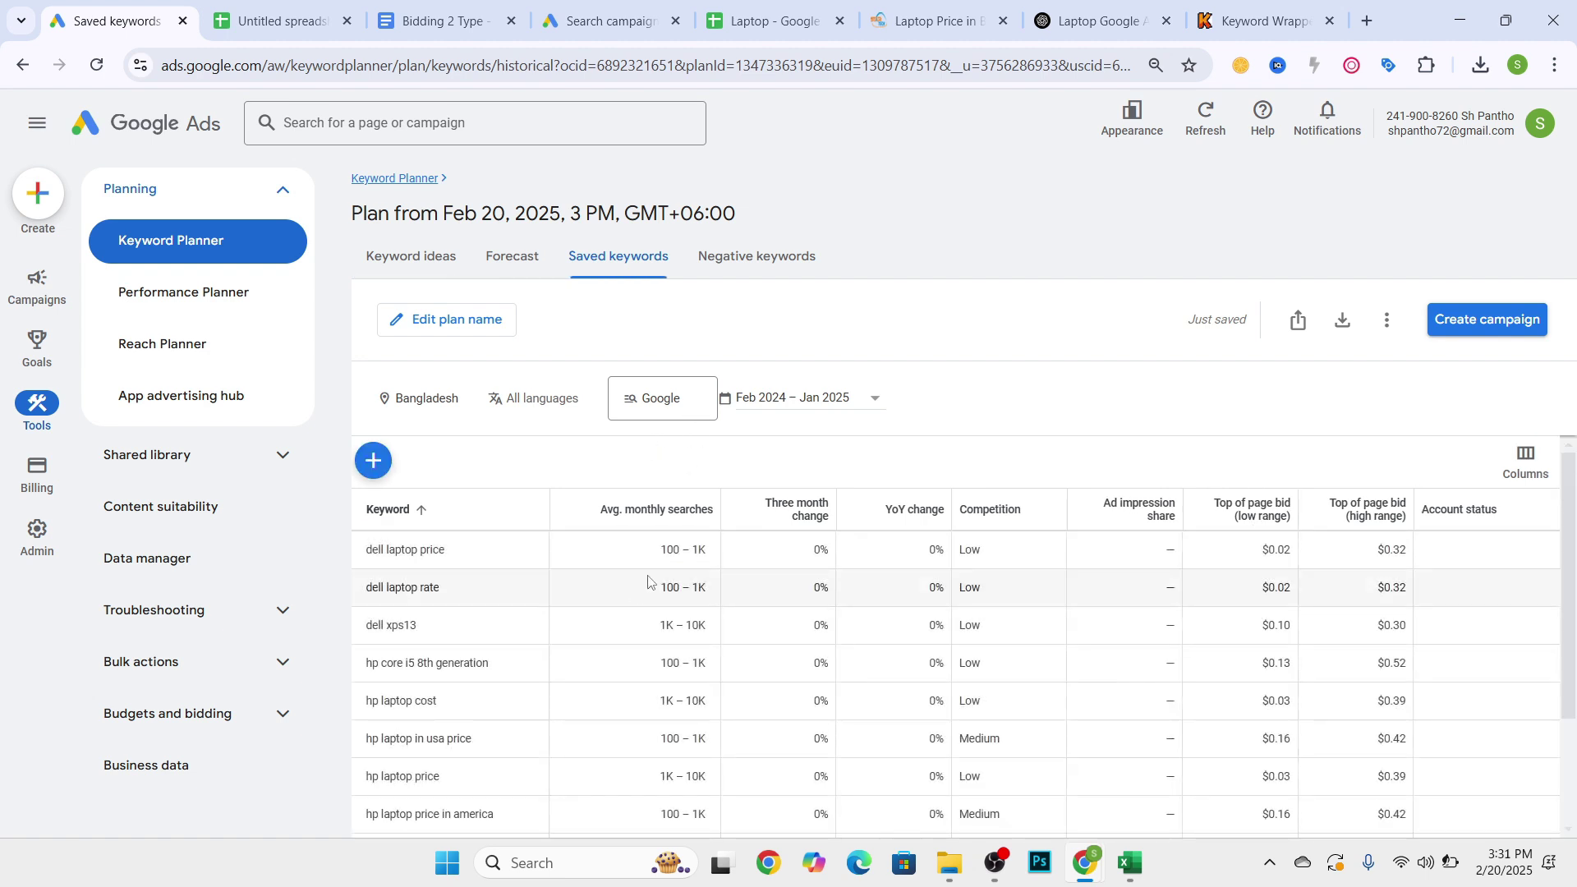
# - Open the plan's forecast and set its bid strategy to Maximize clicks
pyautogui.scroll(-3, 655, 644)
pyautogui.scroll(3, 767, 644)
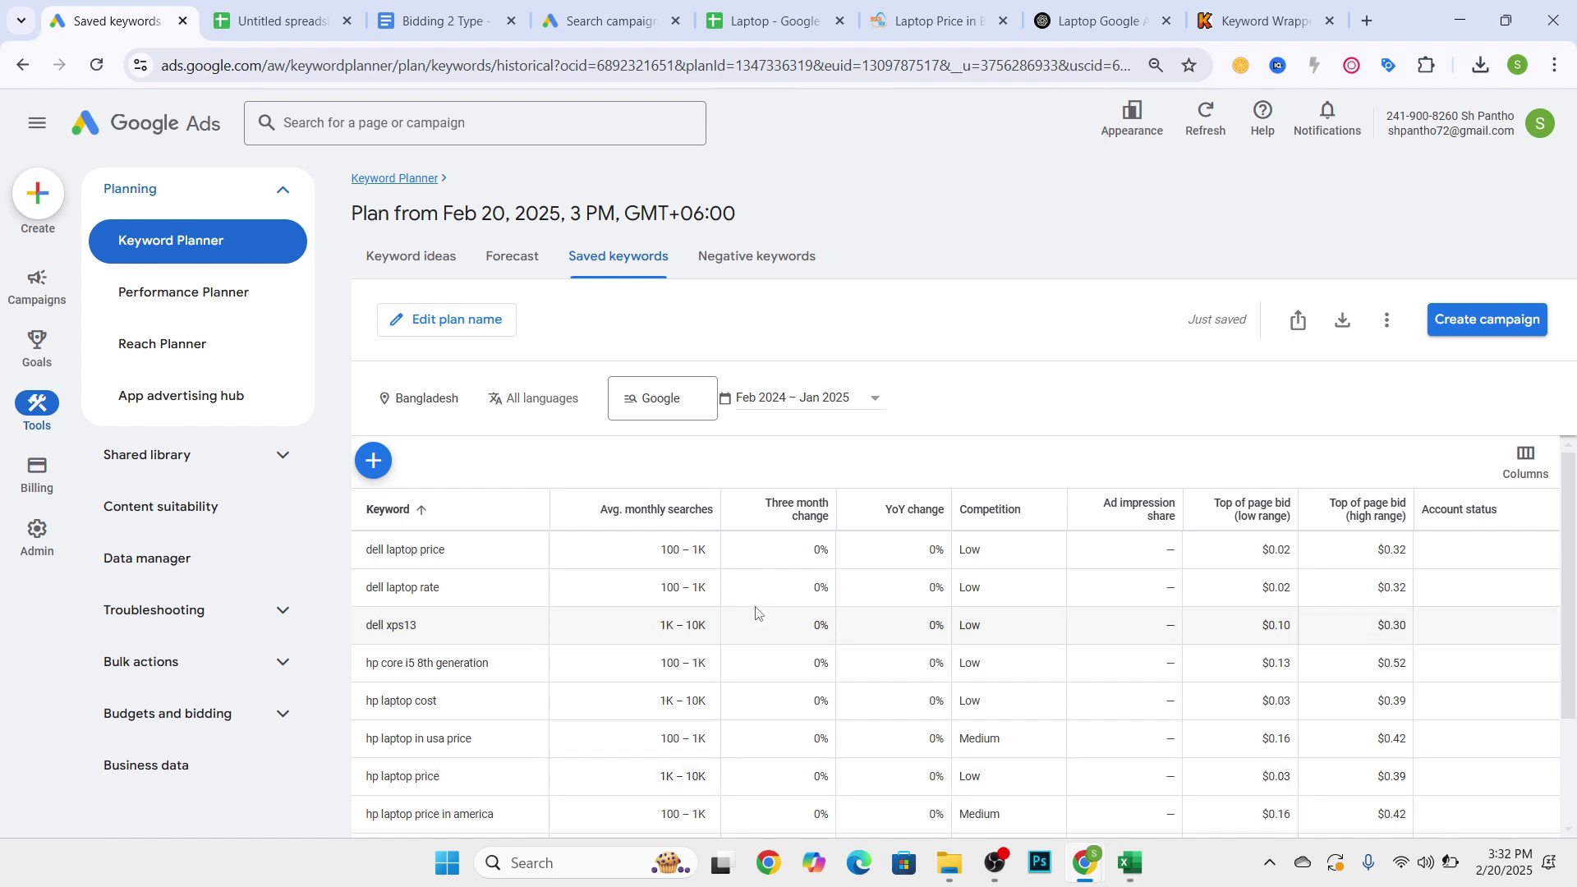
pyautogui.click(515, 272)
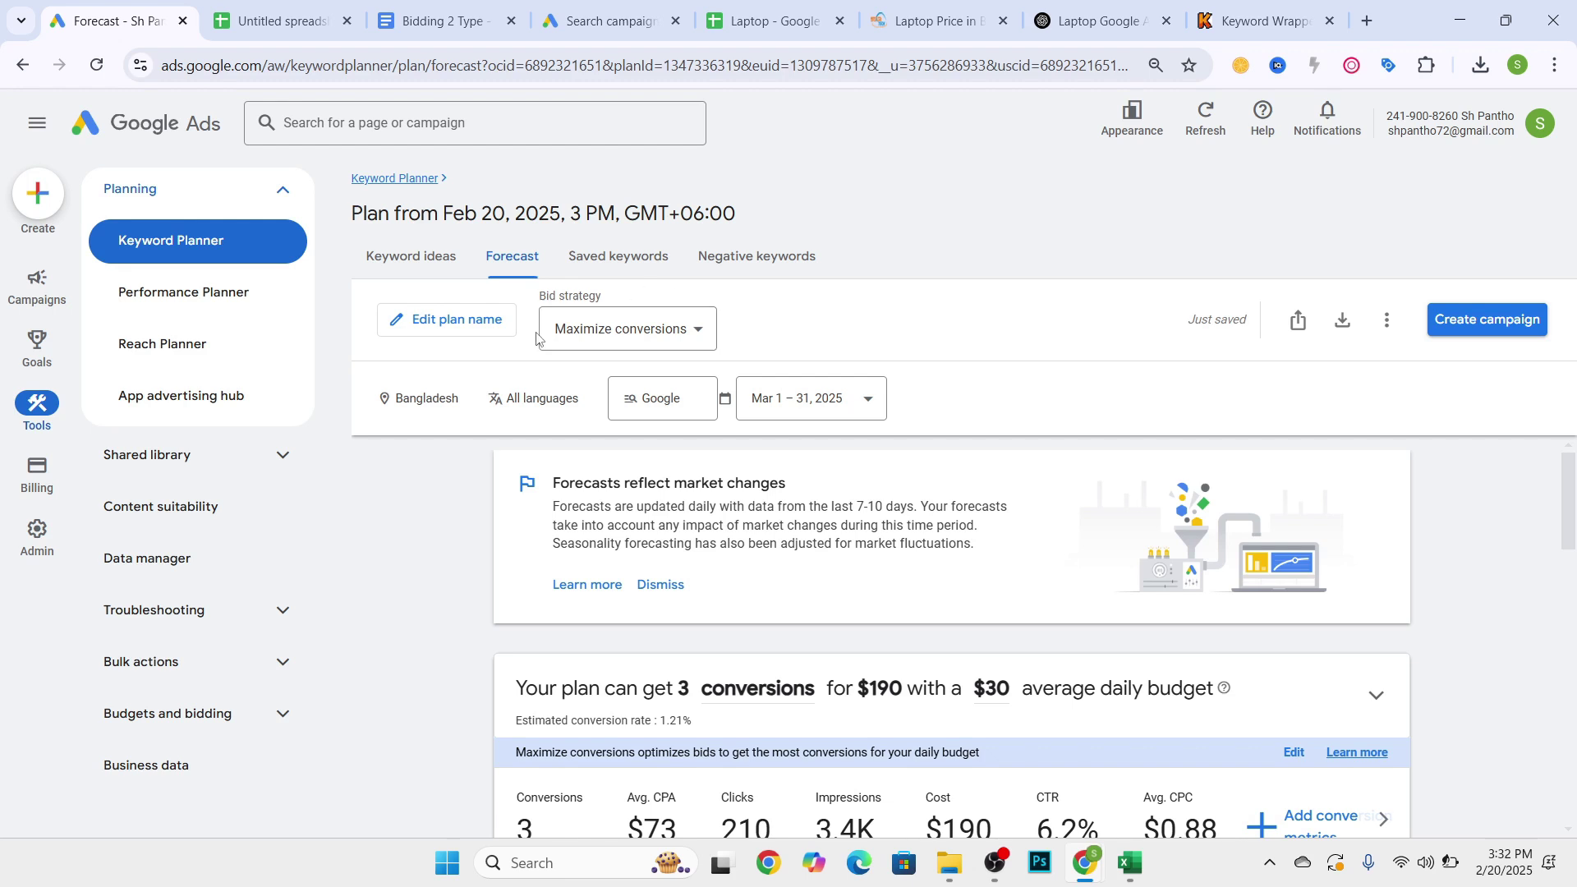
pyautogui.click(612, 331)
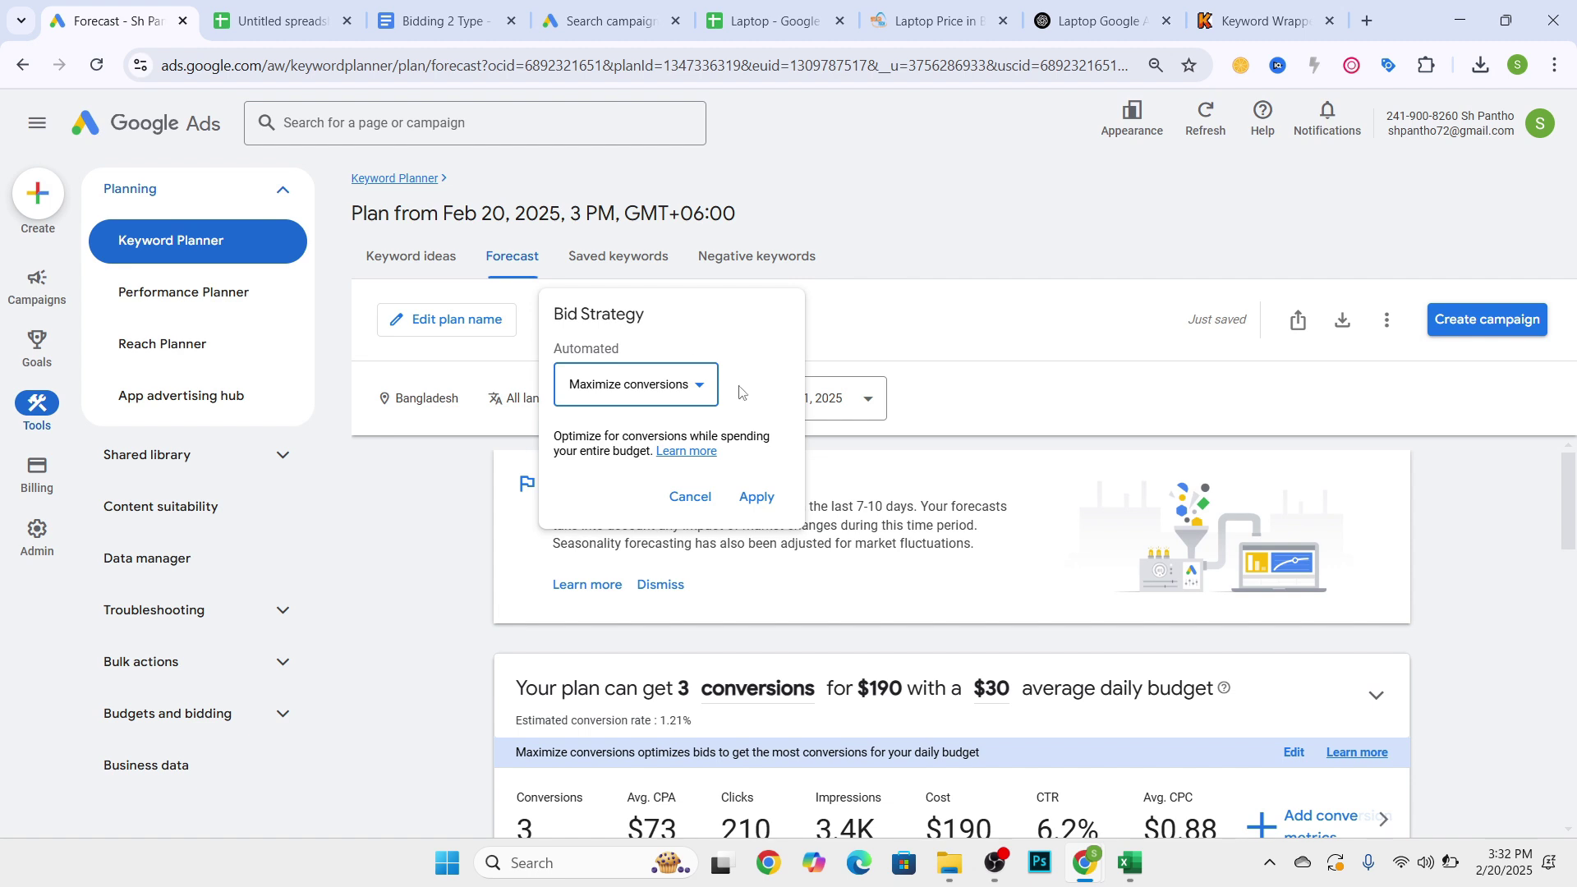
pyautogui.click(698, 386)
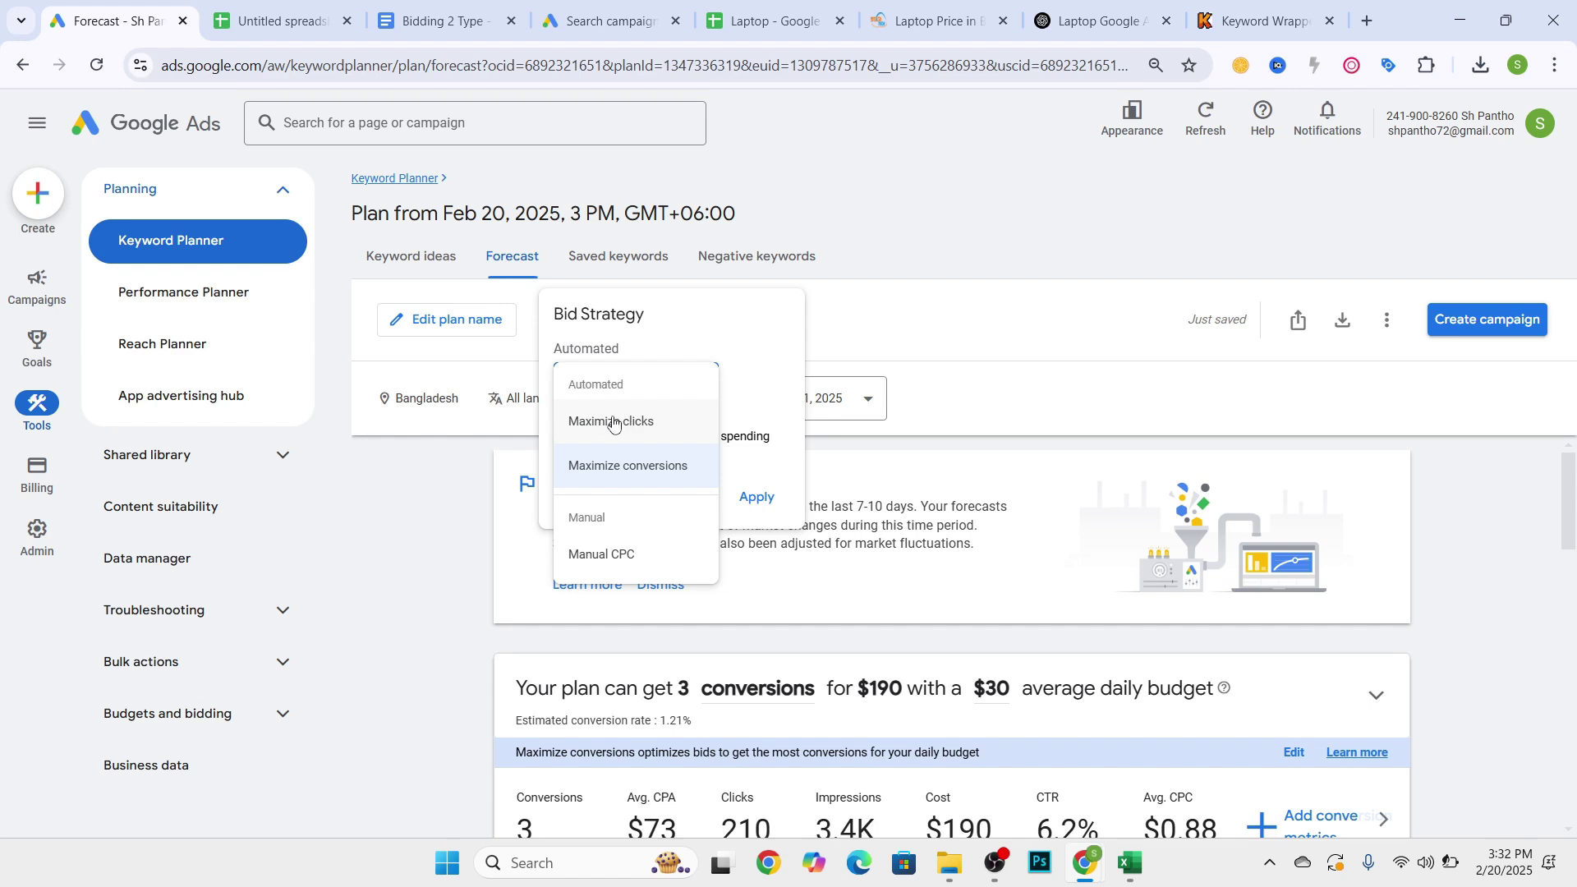
pyautogui.click(624, 422)
pyautogui.click(757, 499)
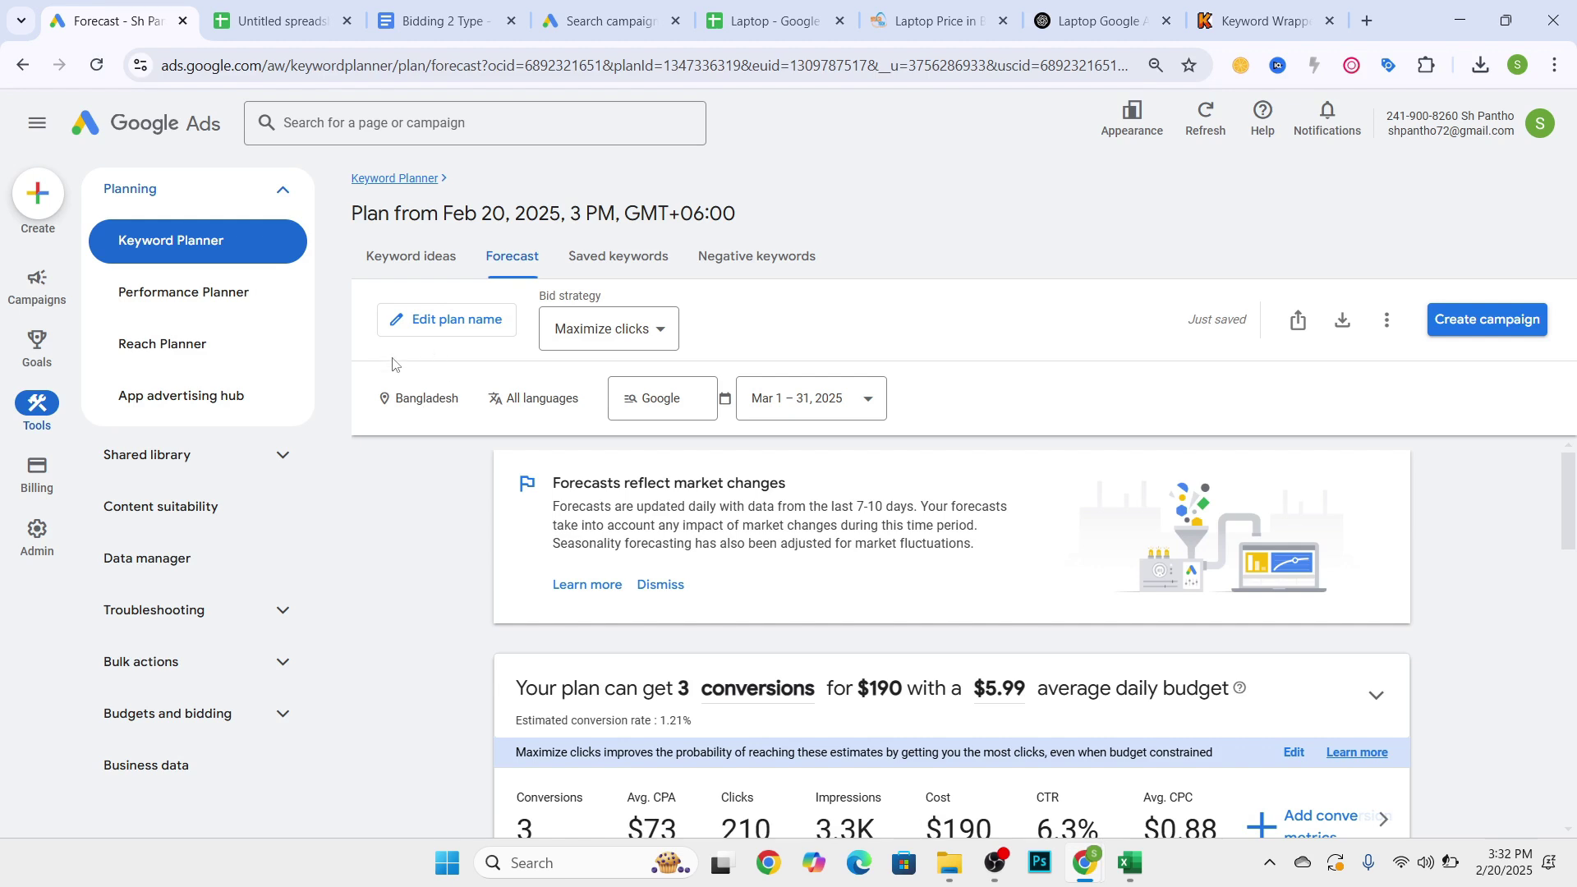
# - Set the forecast language to English
pyautogui.click(553, 400)
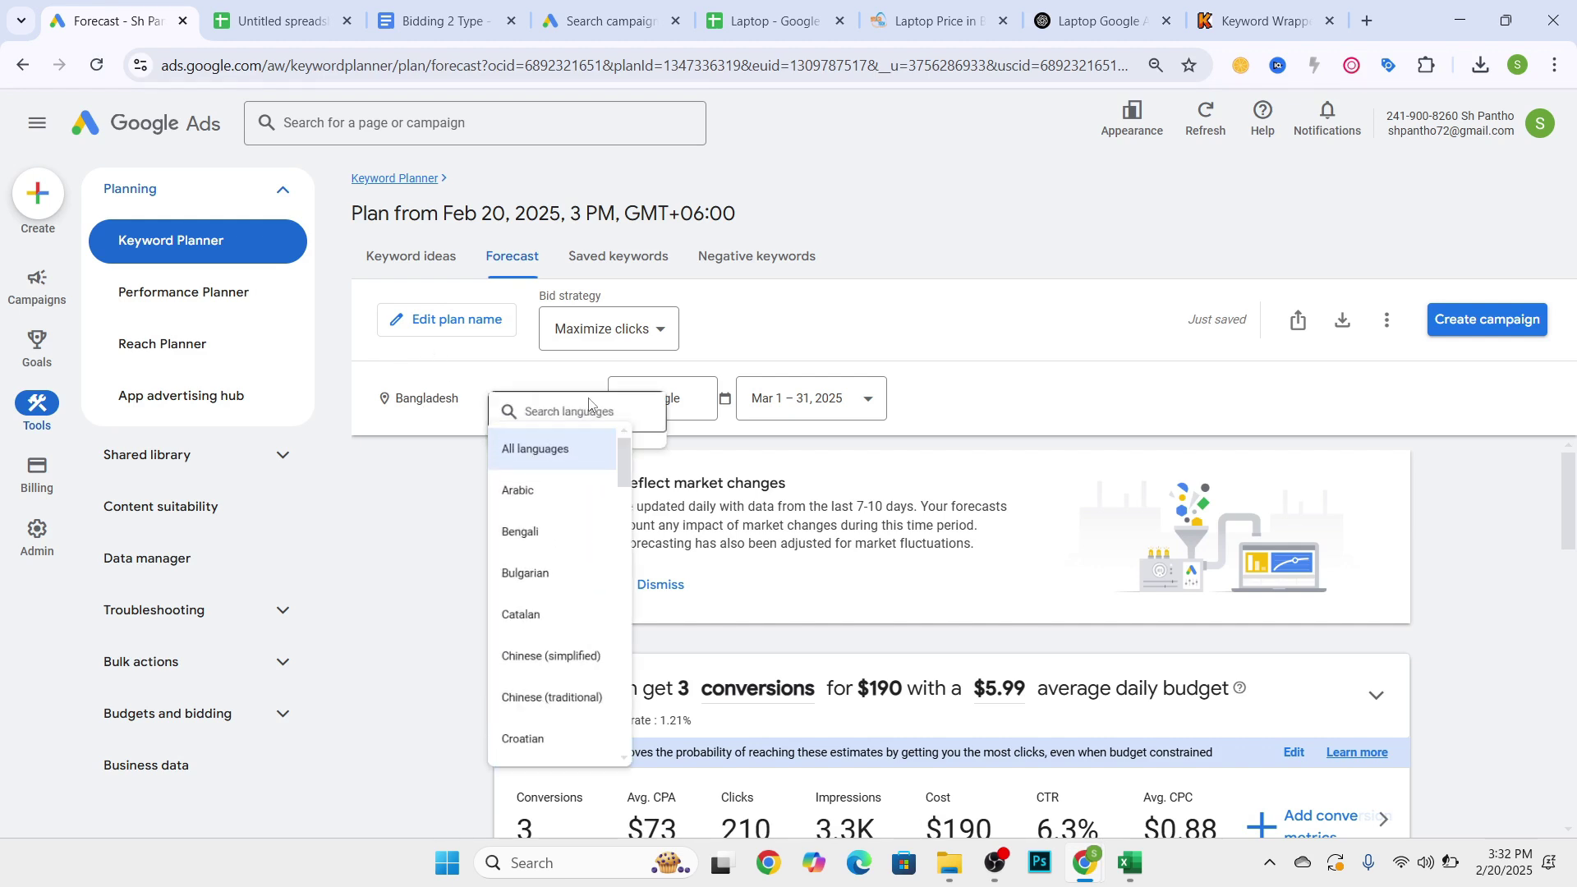
pyautogui.write('EN')
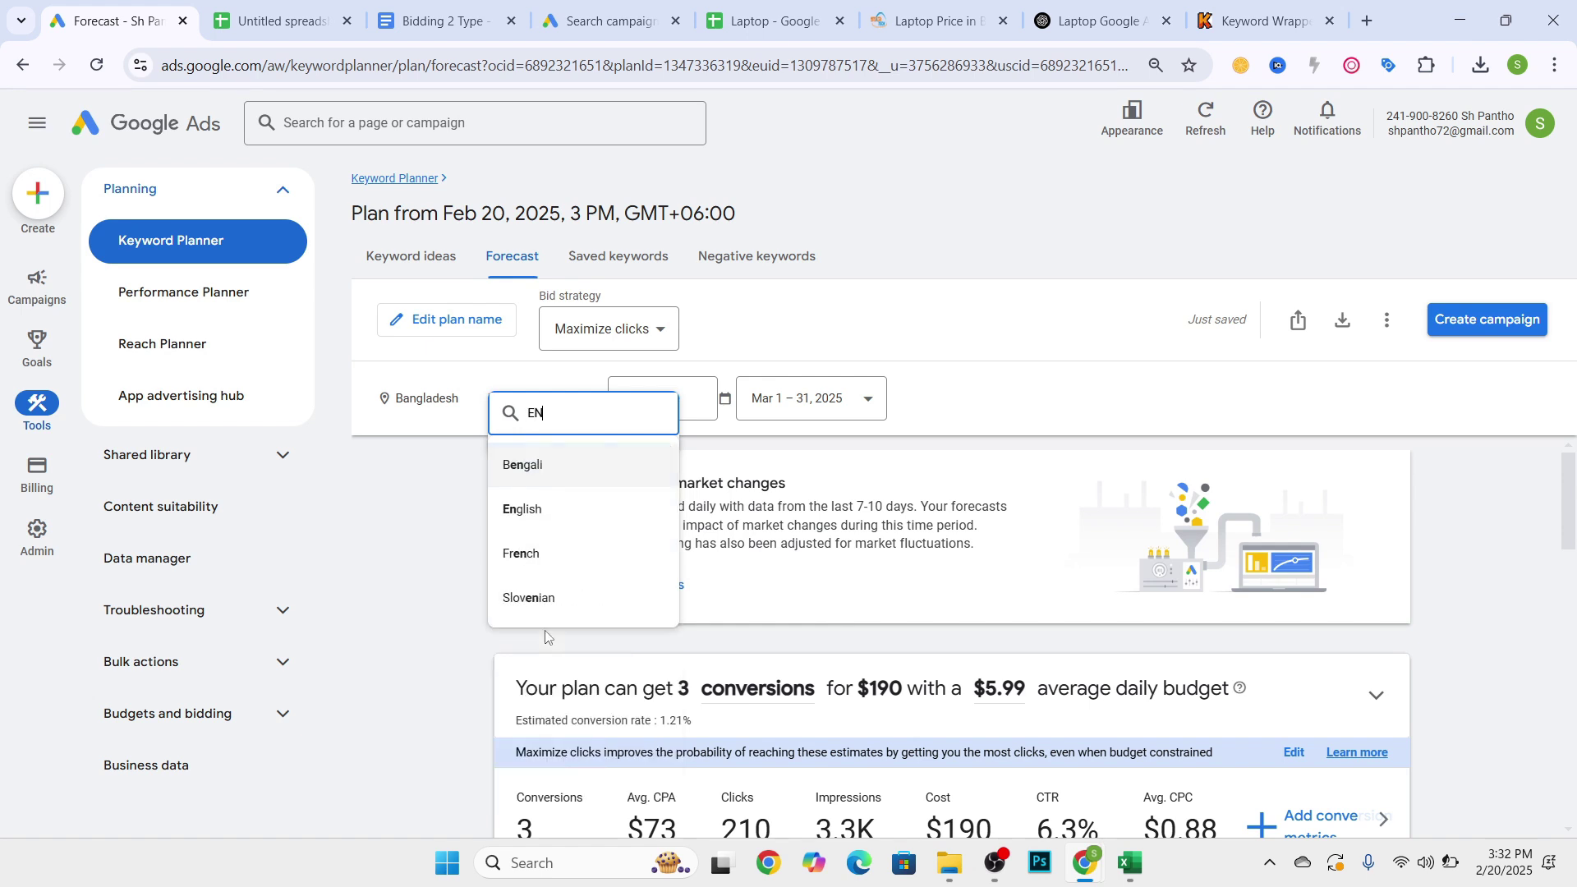
pyautogui.click(521, 511)
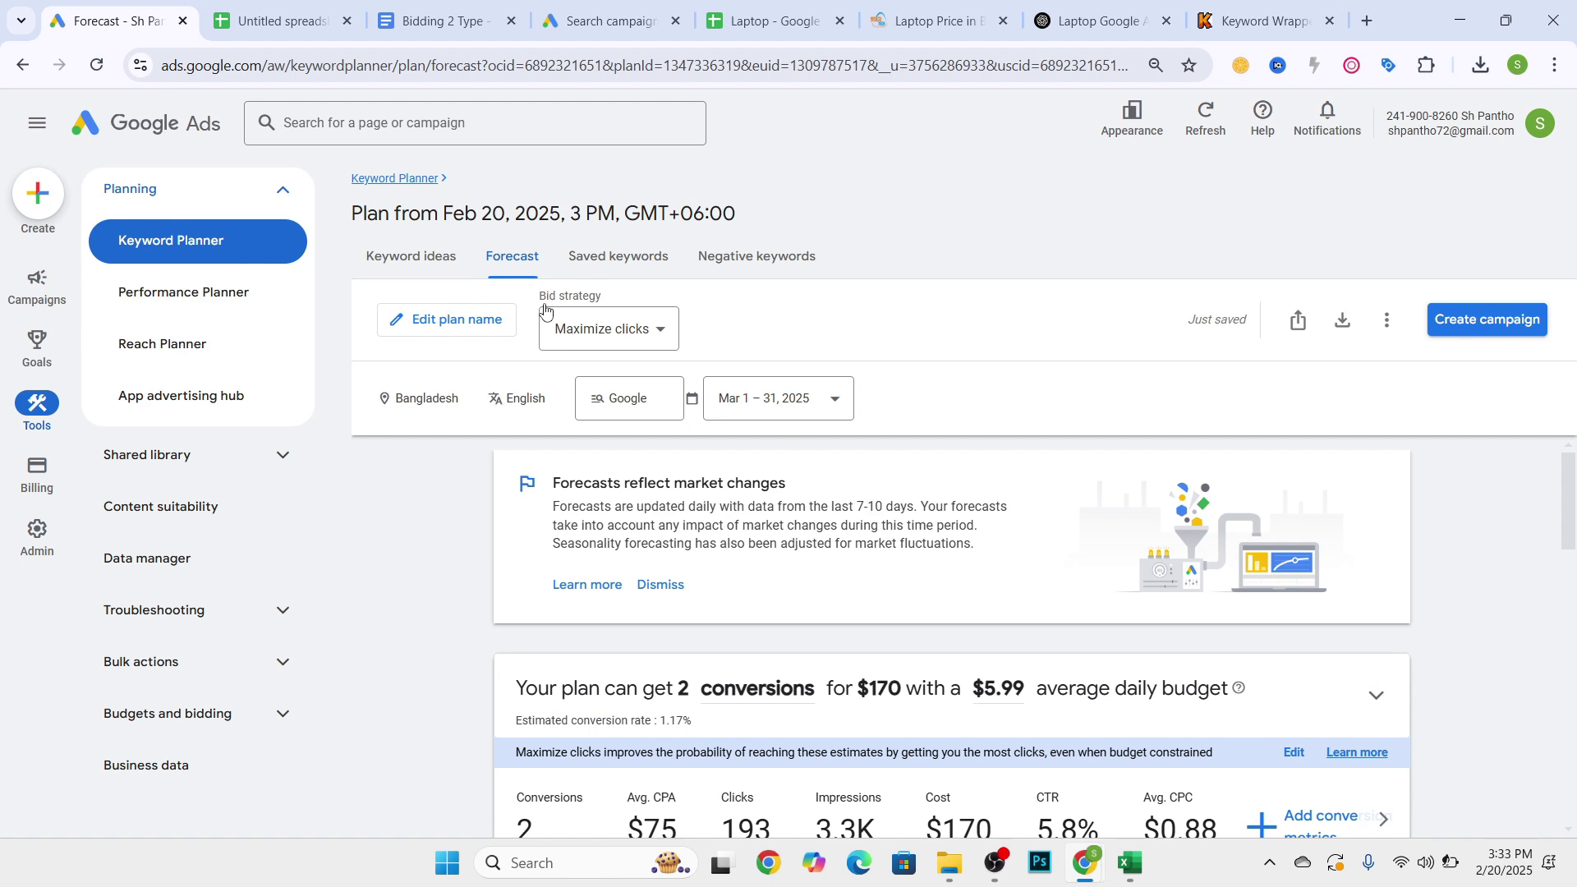
# - Set the forecast period to Mar 1–20, 2025, and dismiss the notice about market changes
pyautogui.click(834, 397)
pyautogui.click(1025, 544)
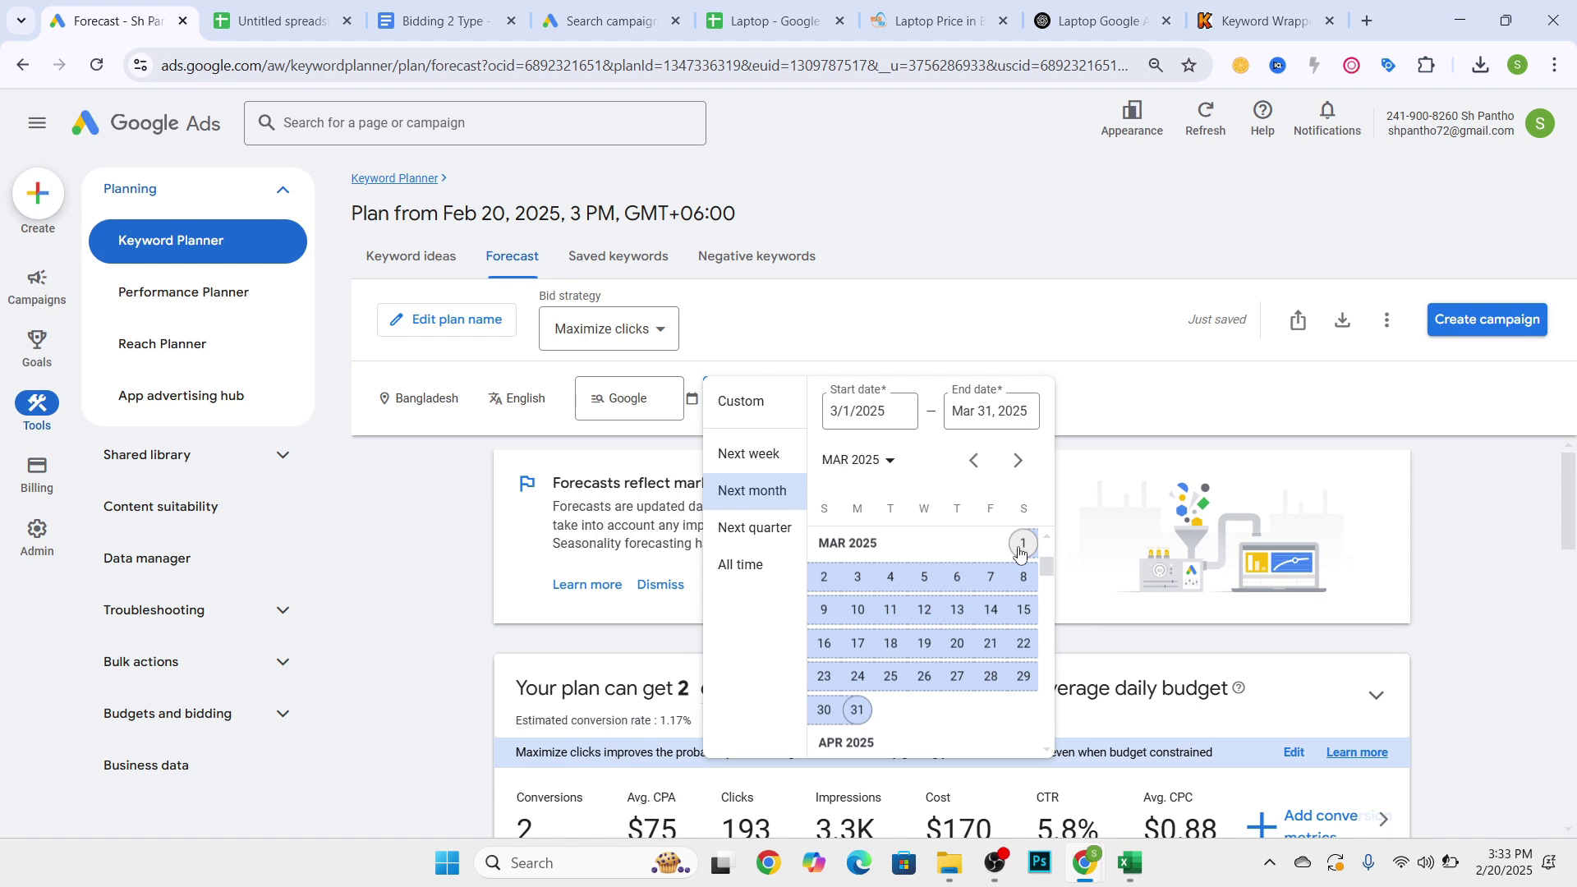
pyautogui.moveTo(1020, 552); pyautogui.dragTo(992, 612)
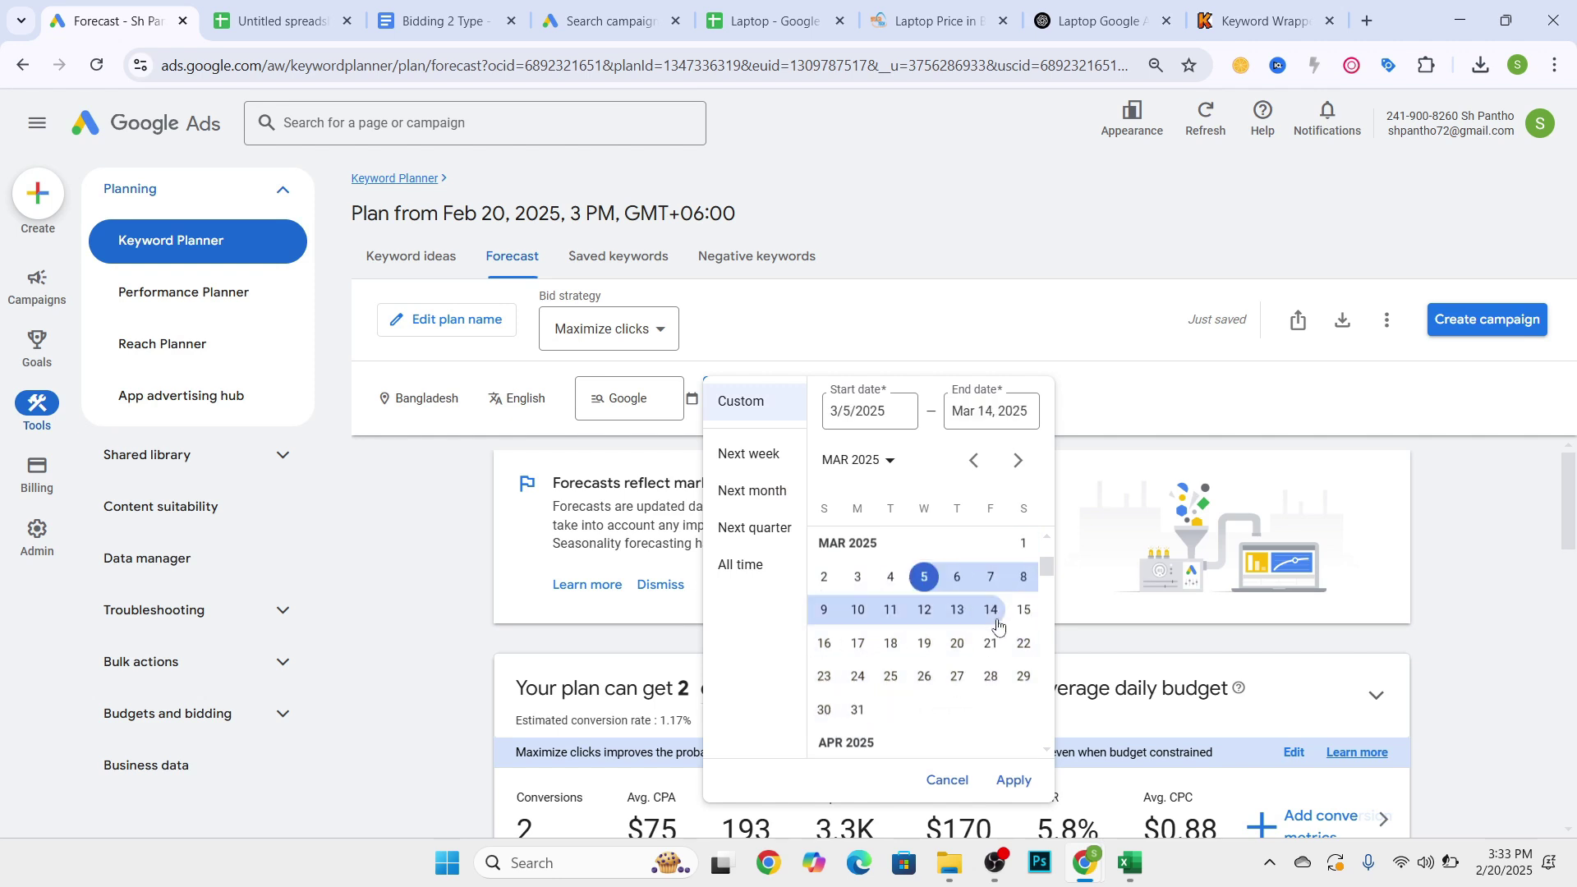
pyautogui.moveTo(1027, 548); pyautogui.dragTo(958, 645)
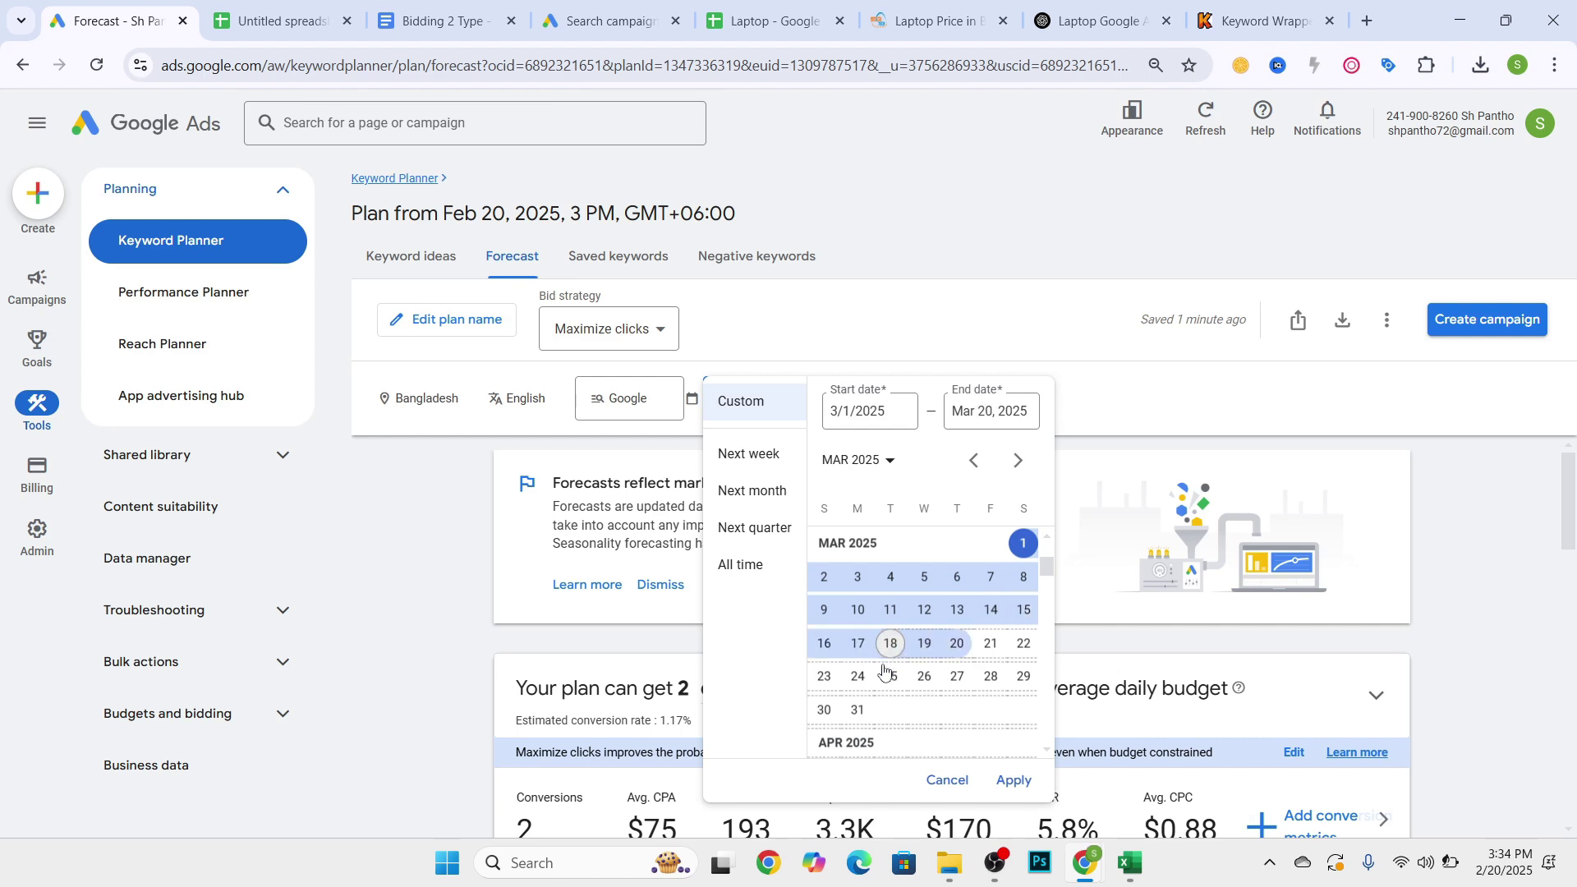
pyautogui.click(1012, 785)
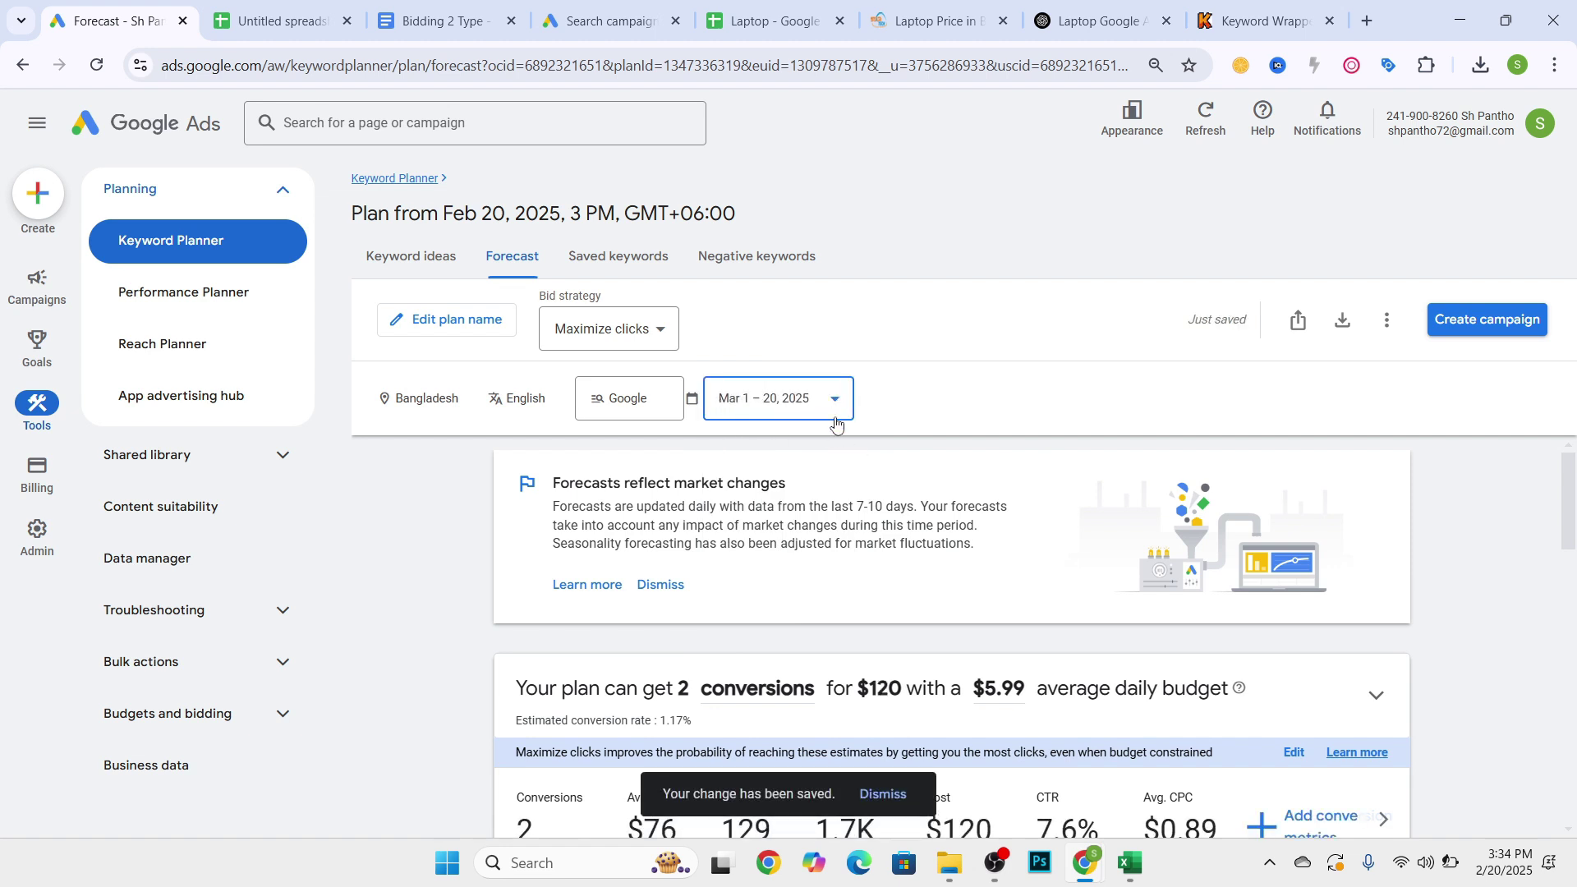
pyautogui.click(681, 584)
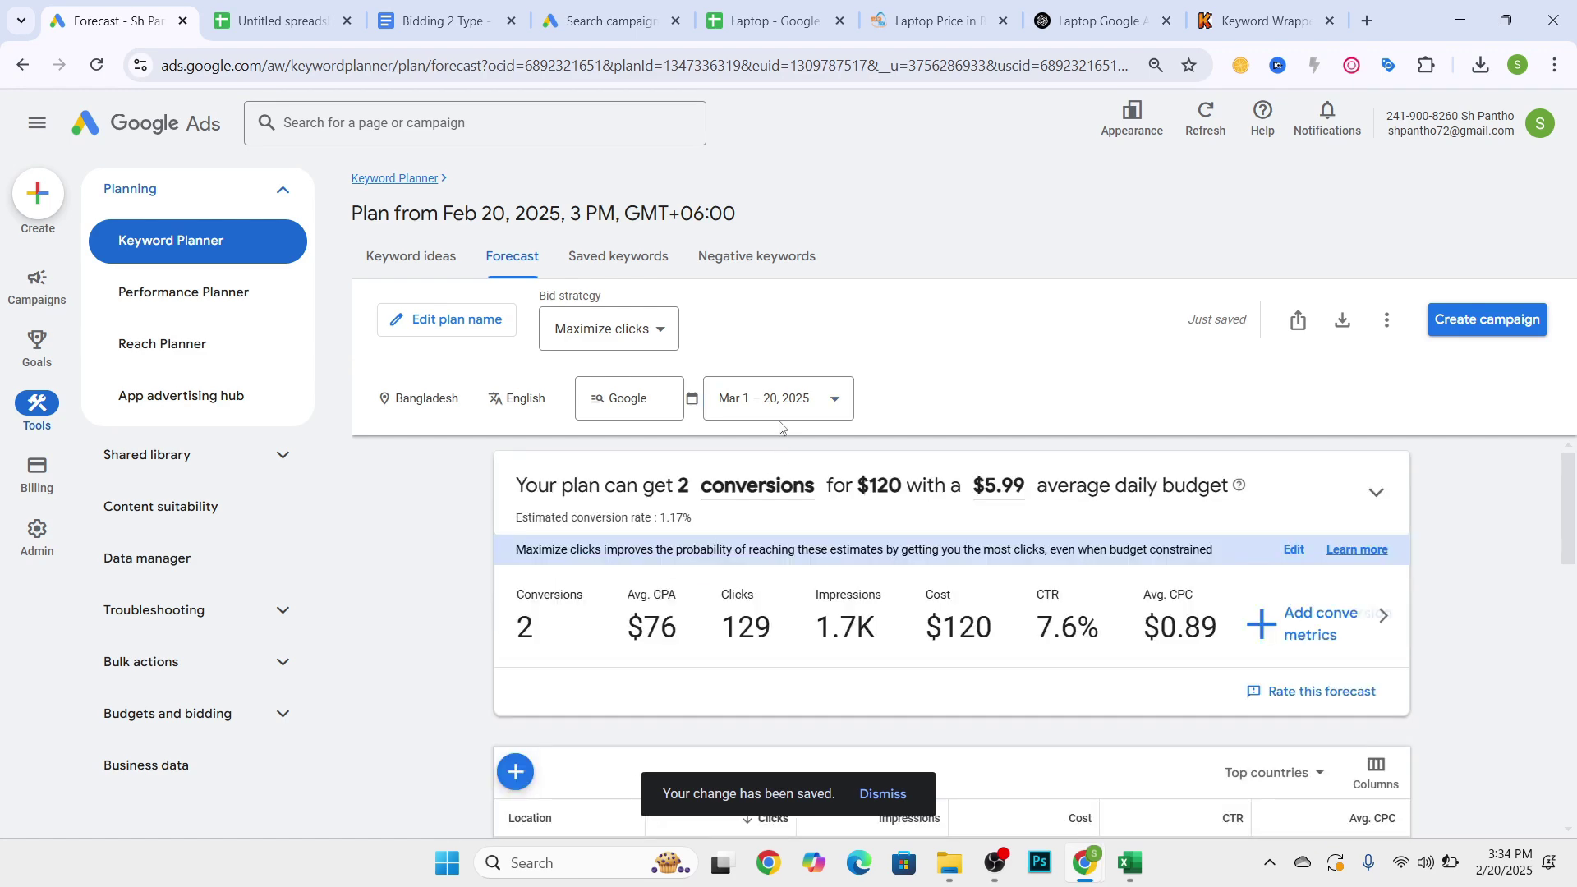
# - Examine the forecast's conversions, clicks, average CPA, impressions and cost
pyautogui.scroll(-3, 649, 633)
pyautogui.scroll(3, 649, 633)
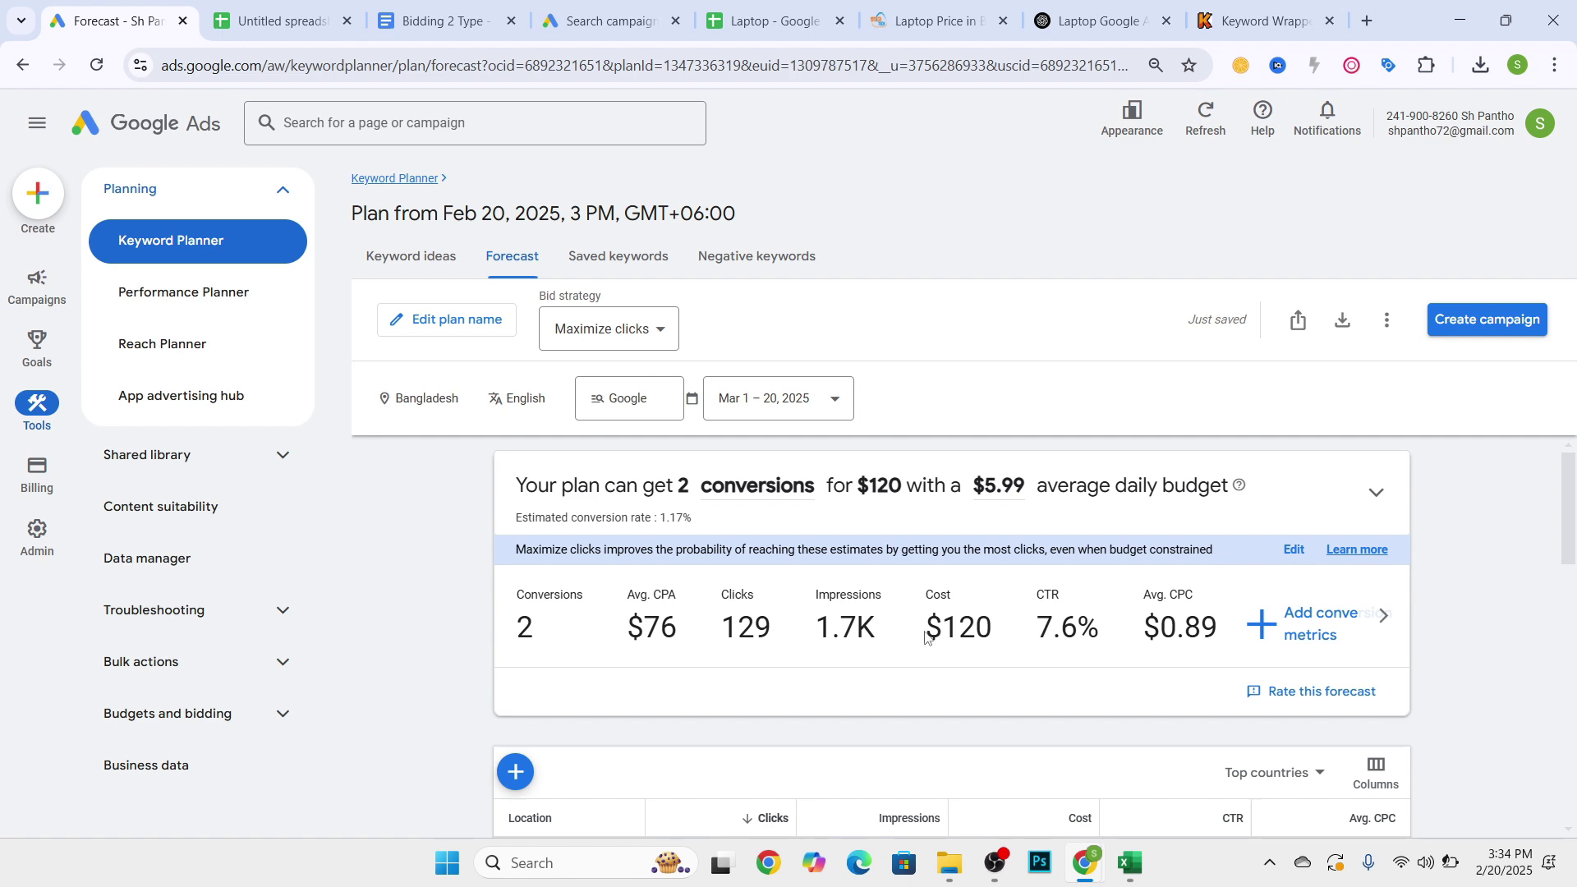
pyautogui.hotkey('ctrl', '-')
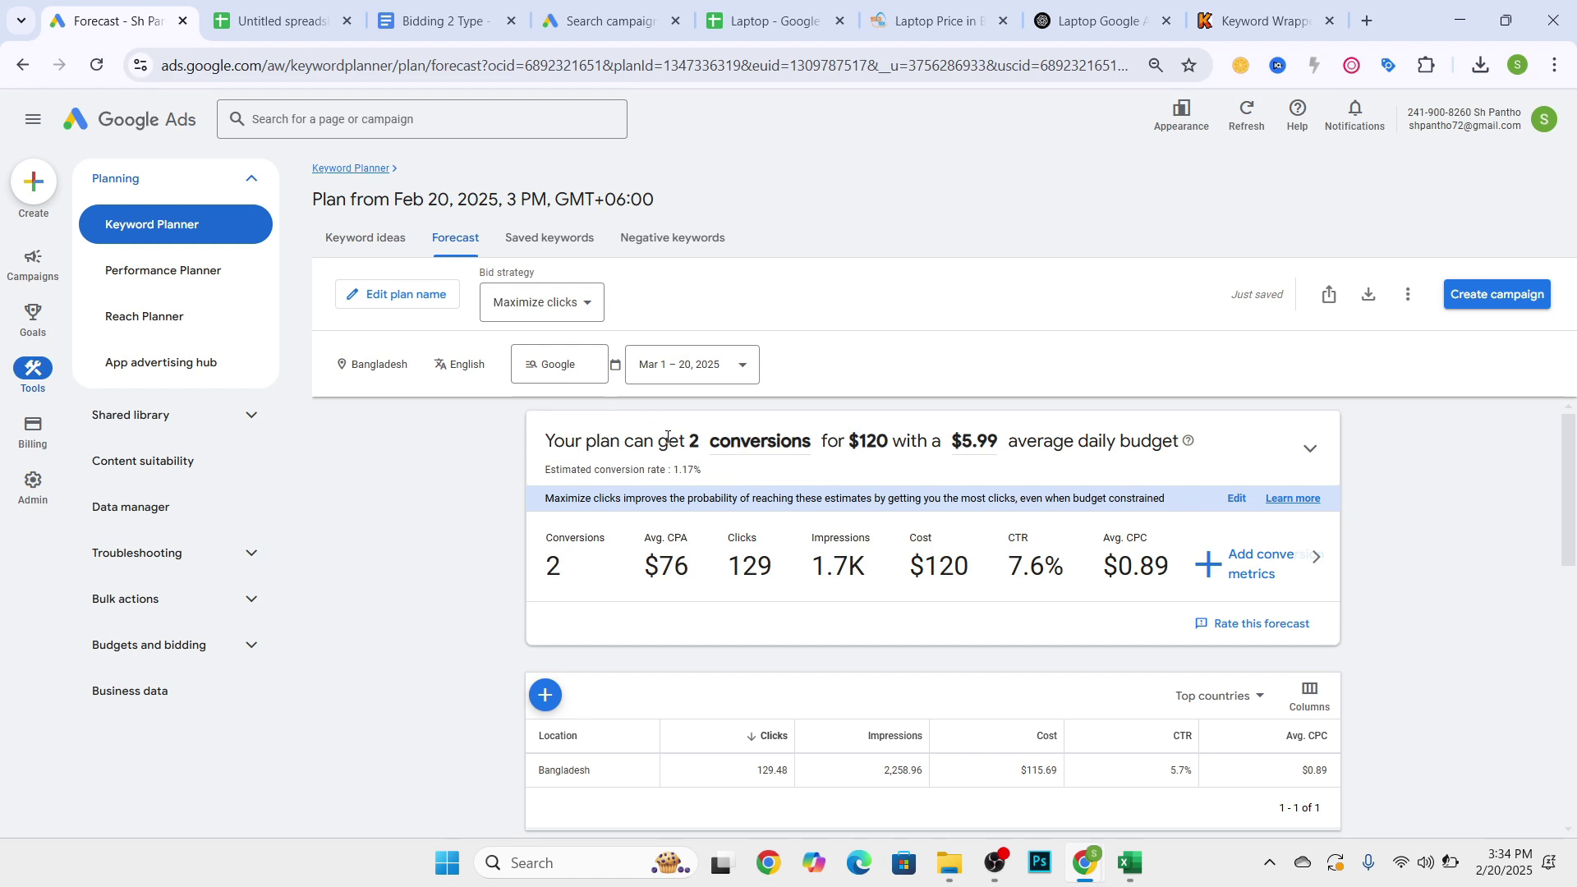
pyautogui.moveTo(573, 581); pyautogui.dragTo(534, 570)
pyautogui.moveTo(725, 575); pyautogui.dragTo(787, 569)
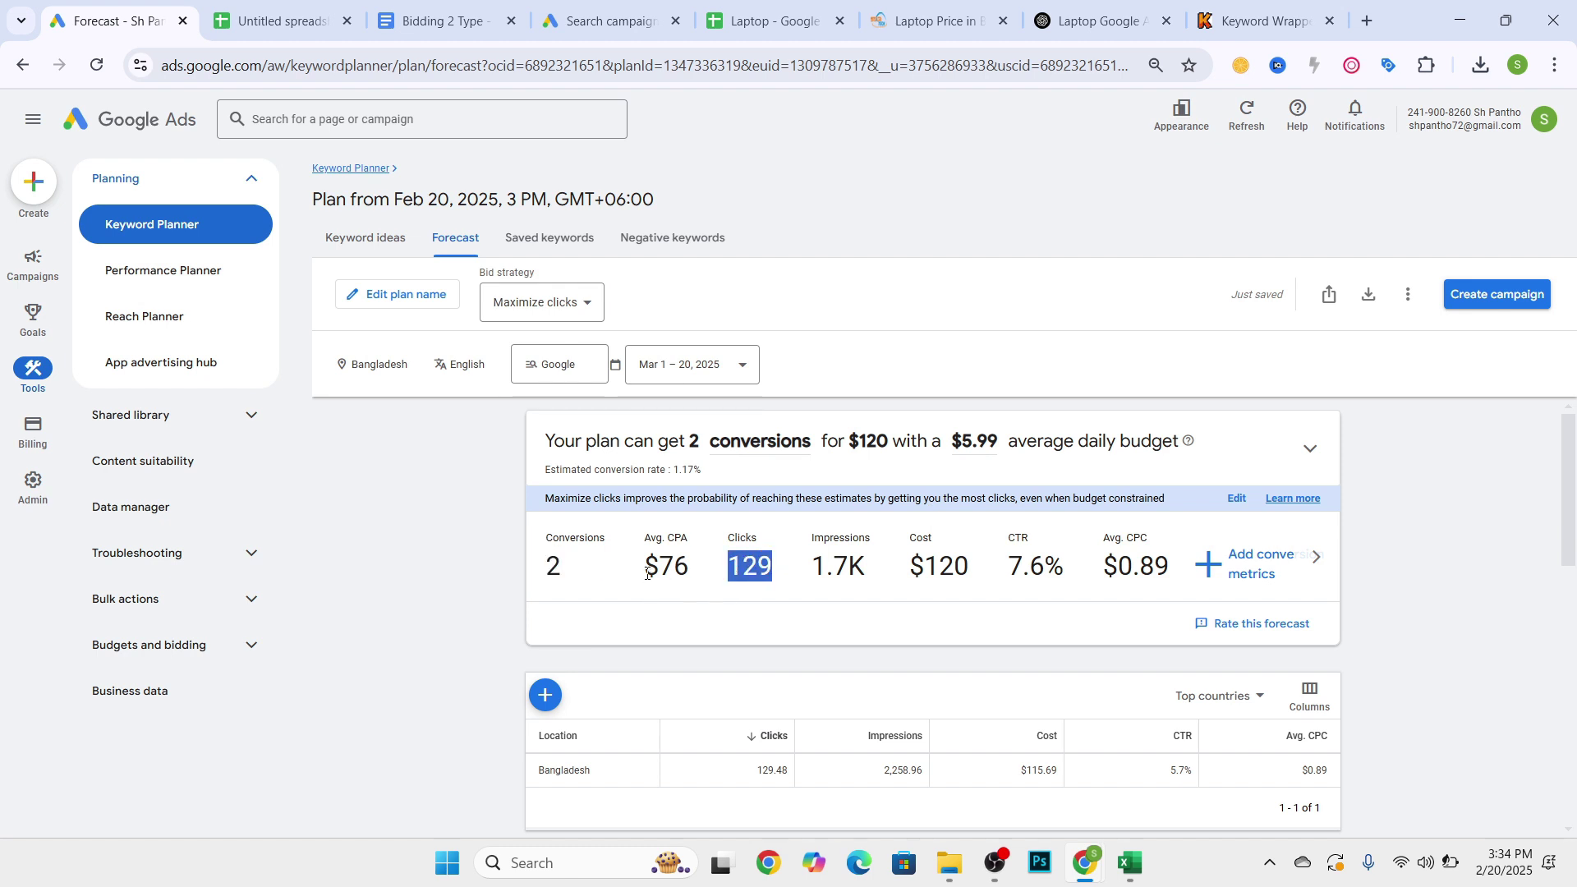
pyautogui.moveTo(648, 573); pyautogui.dragTo(705, 571)
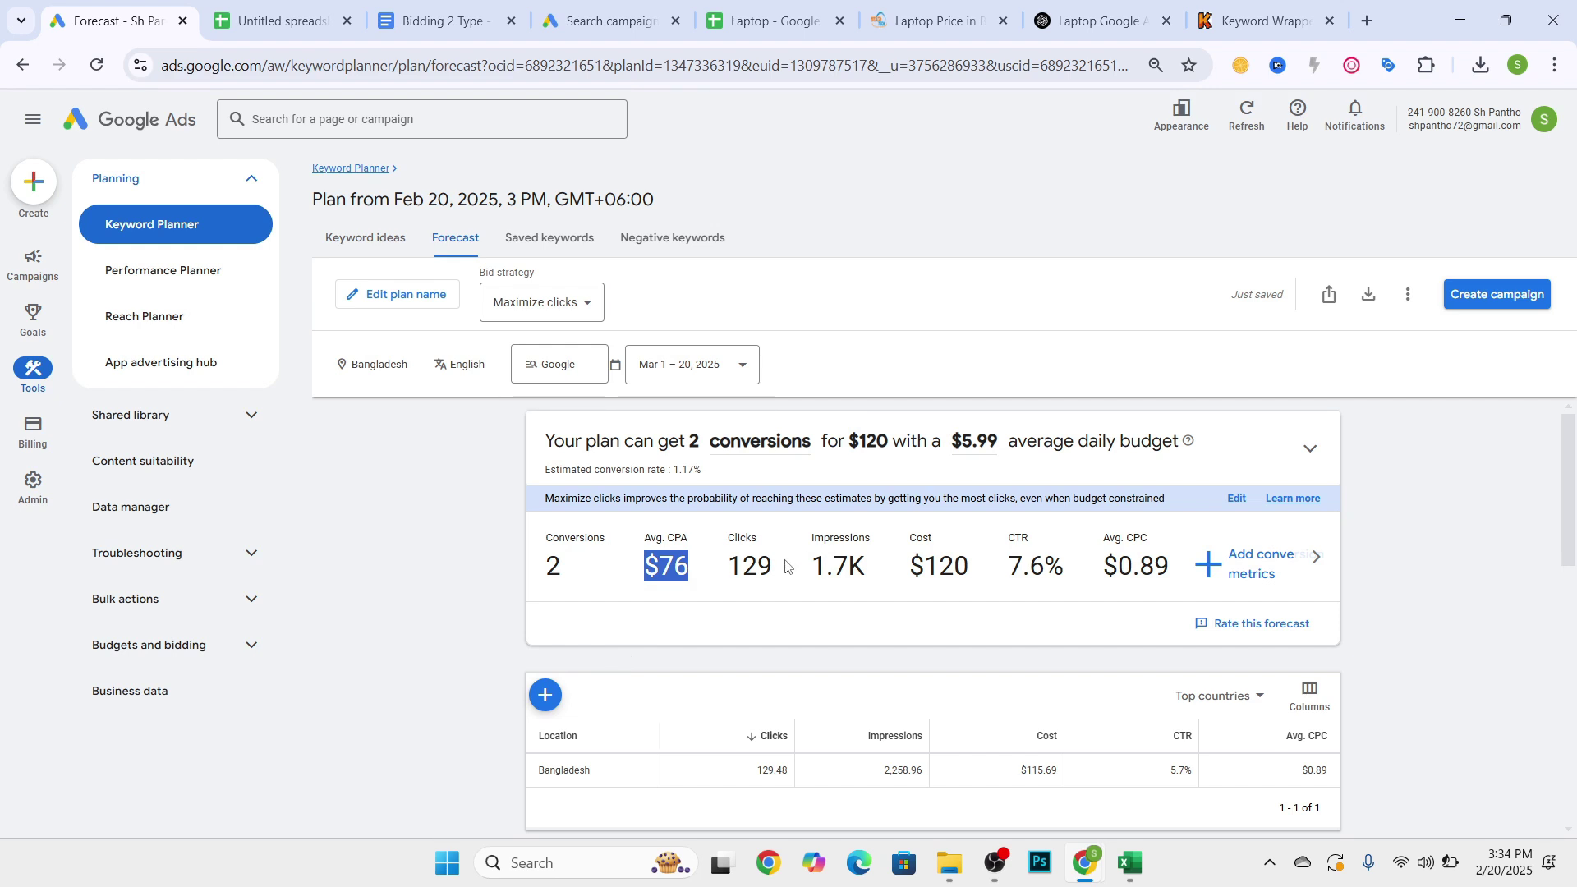
pyautogui.moveTo(802, 570); pyautogui.dragTo(974, 578)
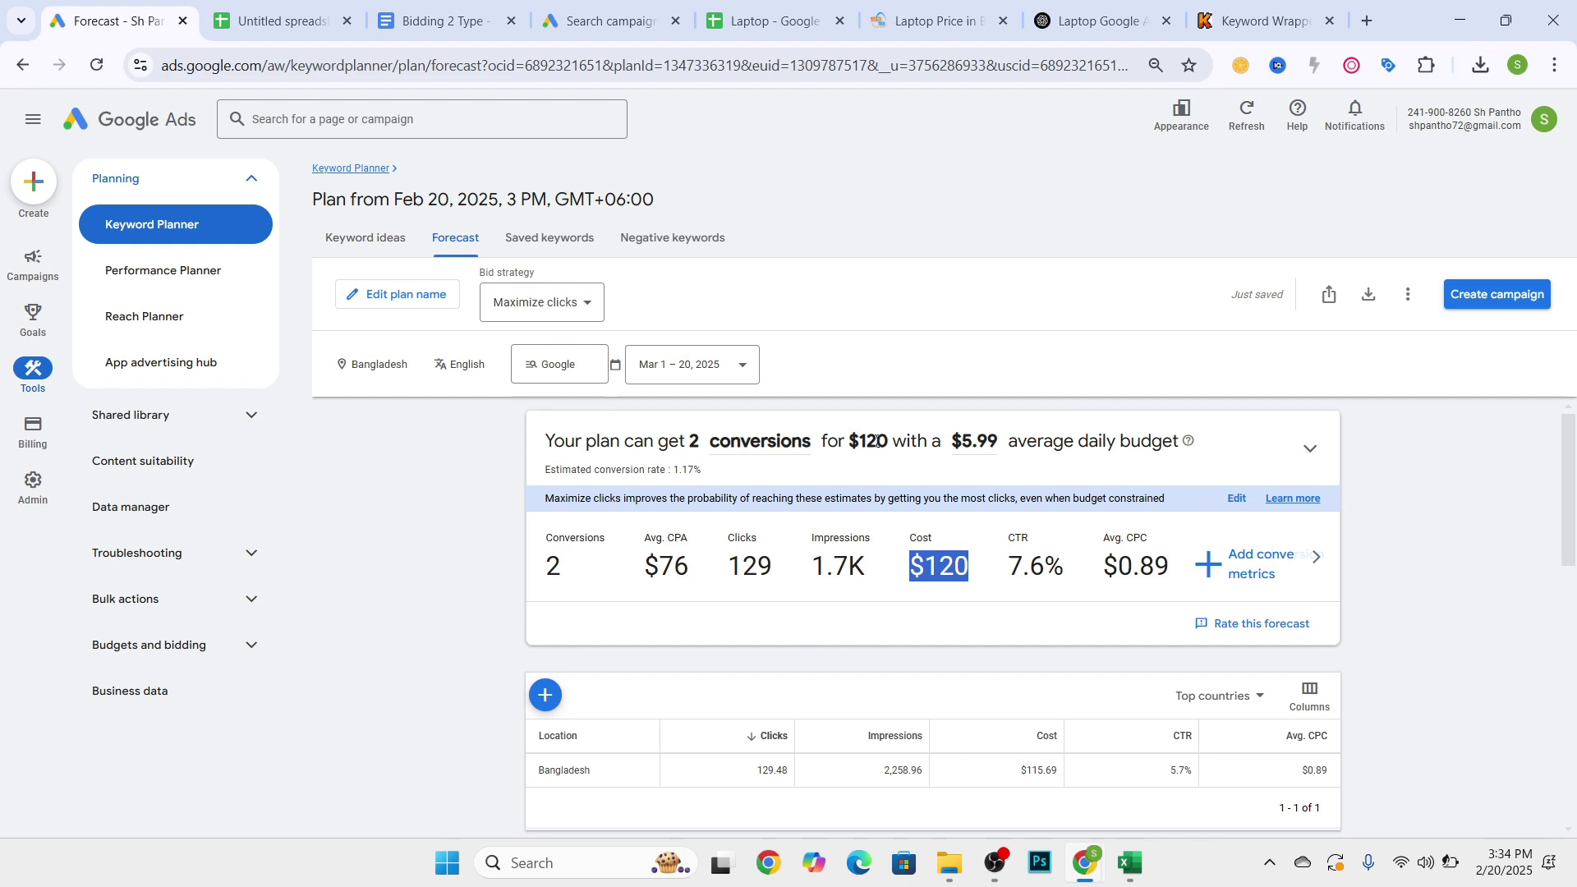
# - Try to set the forecast's average daily budget to $20
pyautogui.click(995, 442)
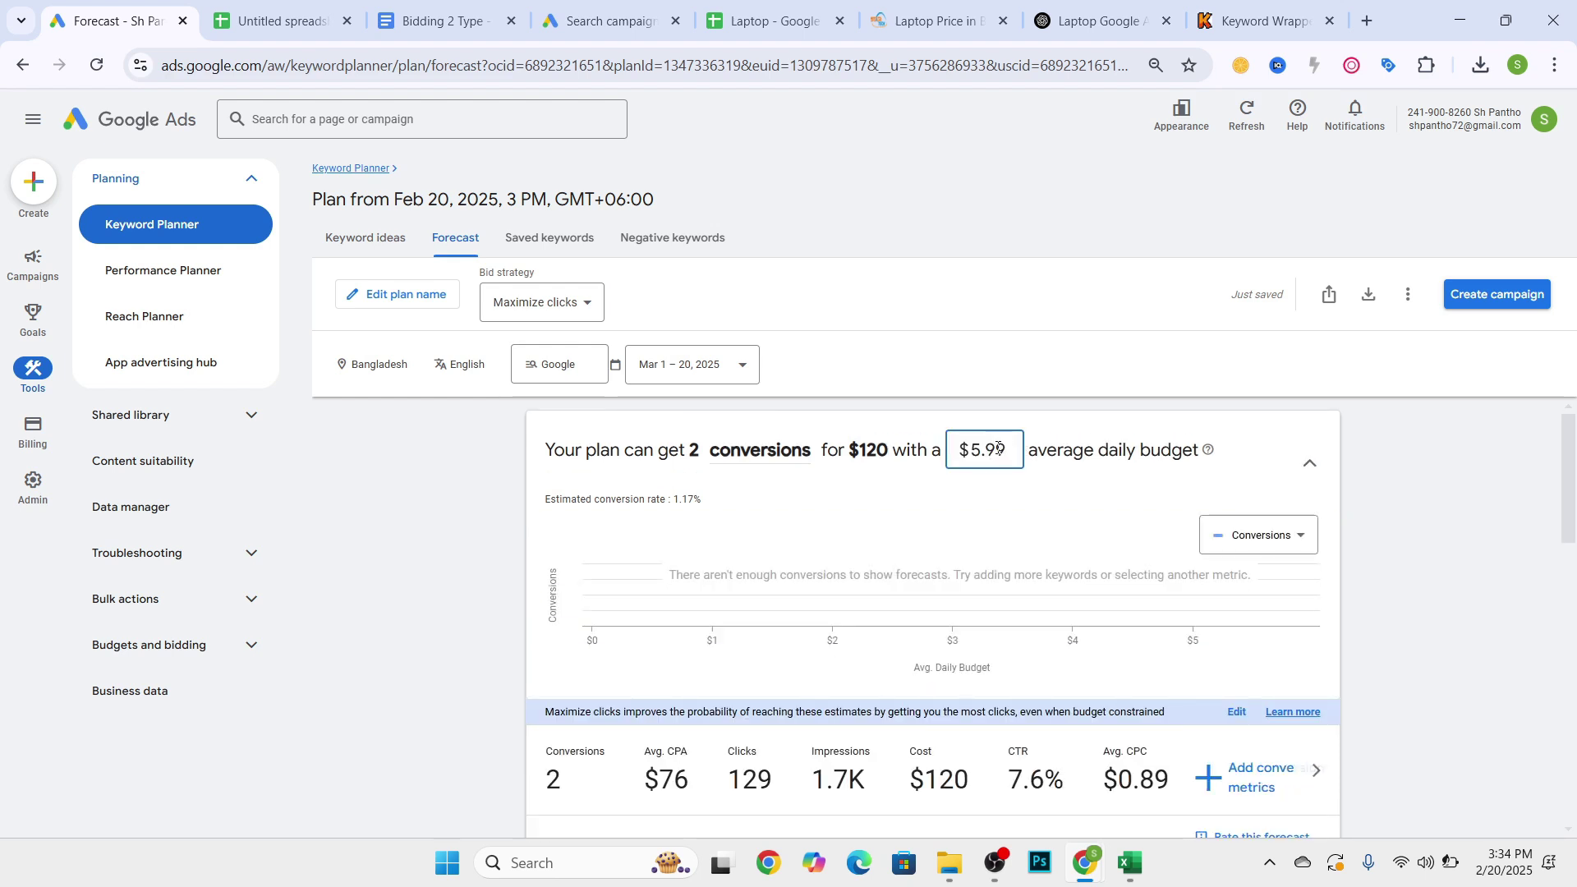
pyautogui.moveTo(1007, 449); pyautogui.dragTo(949, 448)
pyautogui.press('BackSpace')
pyautogui.write('20')
pyautogui.click(1004, 502)
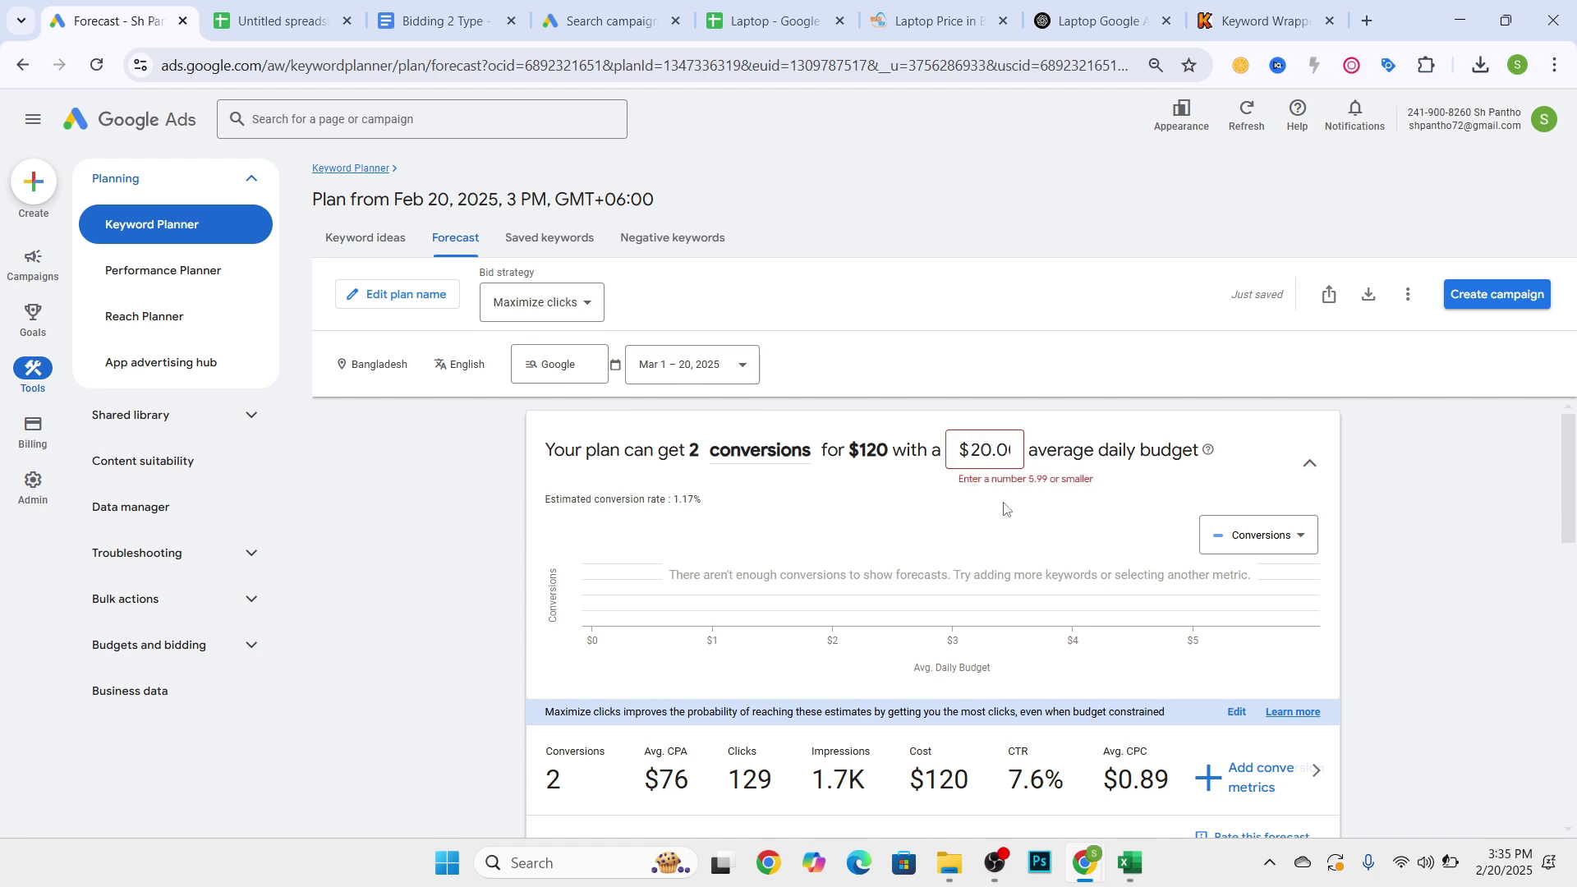
# - Set the forecast's average daily budget to $5.99
pyautogui.click(994, 449)
pyautogui.doubleClick(889, 449)
pyautogui.click(1009, 458)
pyautogui.moveTo(959, 451); pyautogui.dragTo(1023, 456)
pyautogui.write('5.99')
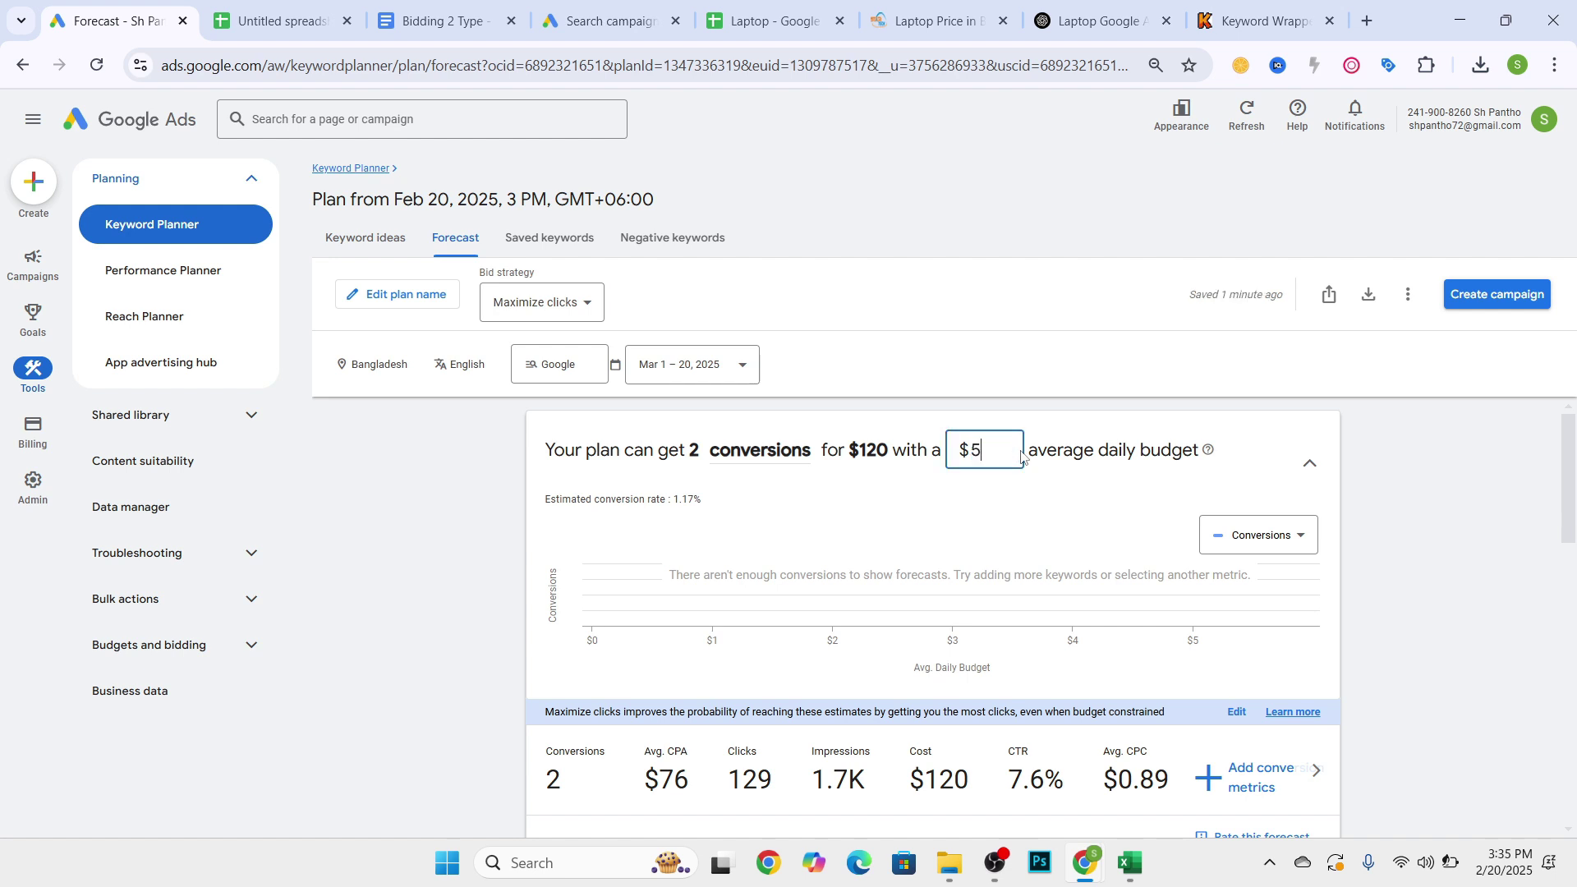
pyautogui.click(1052, 448)
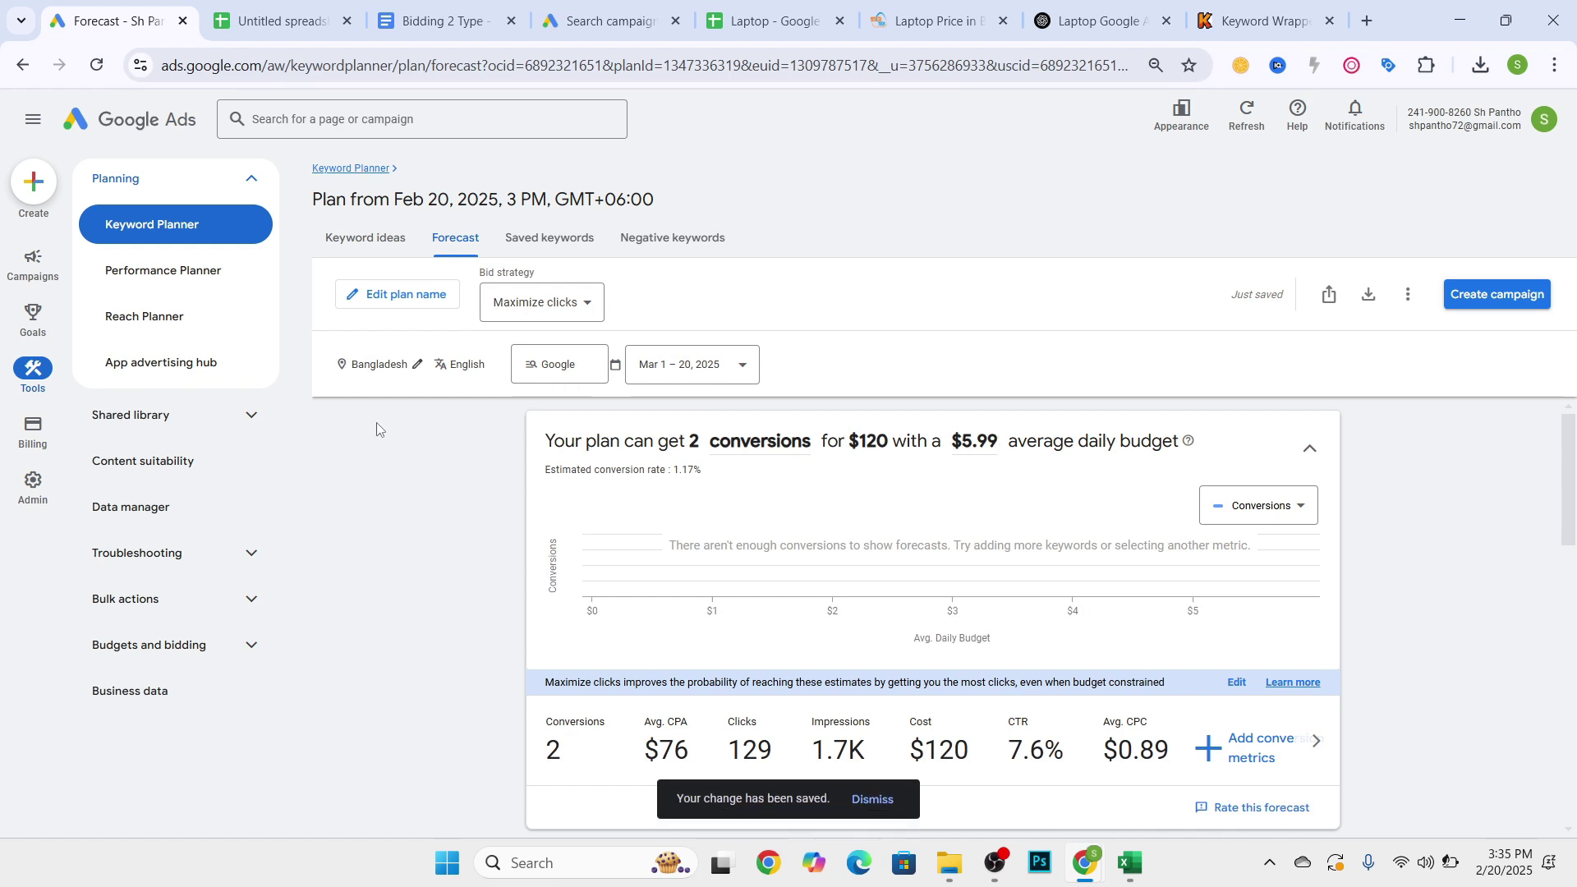
# - Check the average daily budget and switch the forecast's target metric from conversions to clicks
pyautogui.click(976, 441)
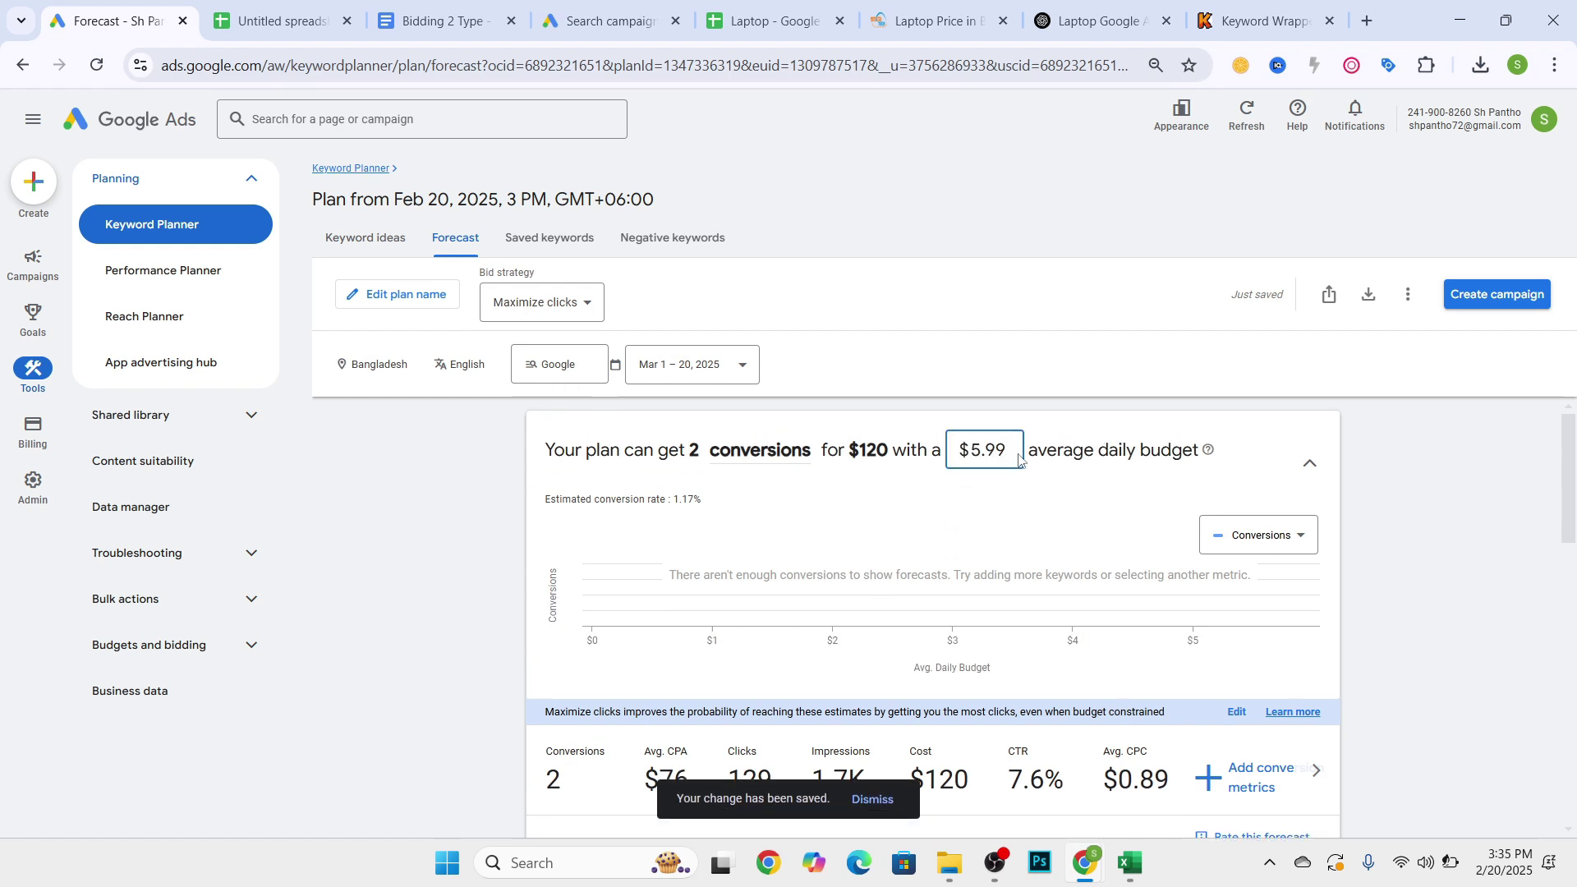
pyautogui.moveTo(1010, 450); pyautogui.dragTo(970, 451)
pyautogui.click(817, 518)
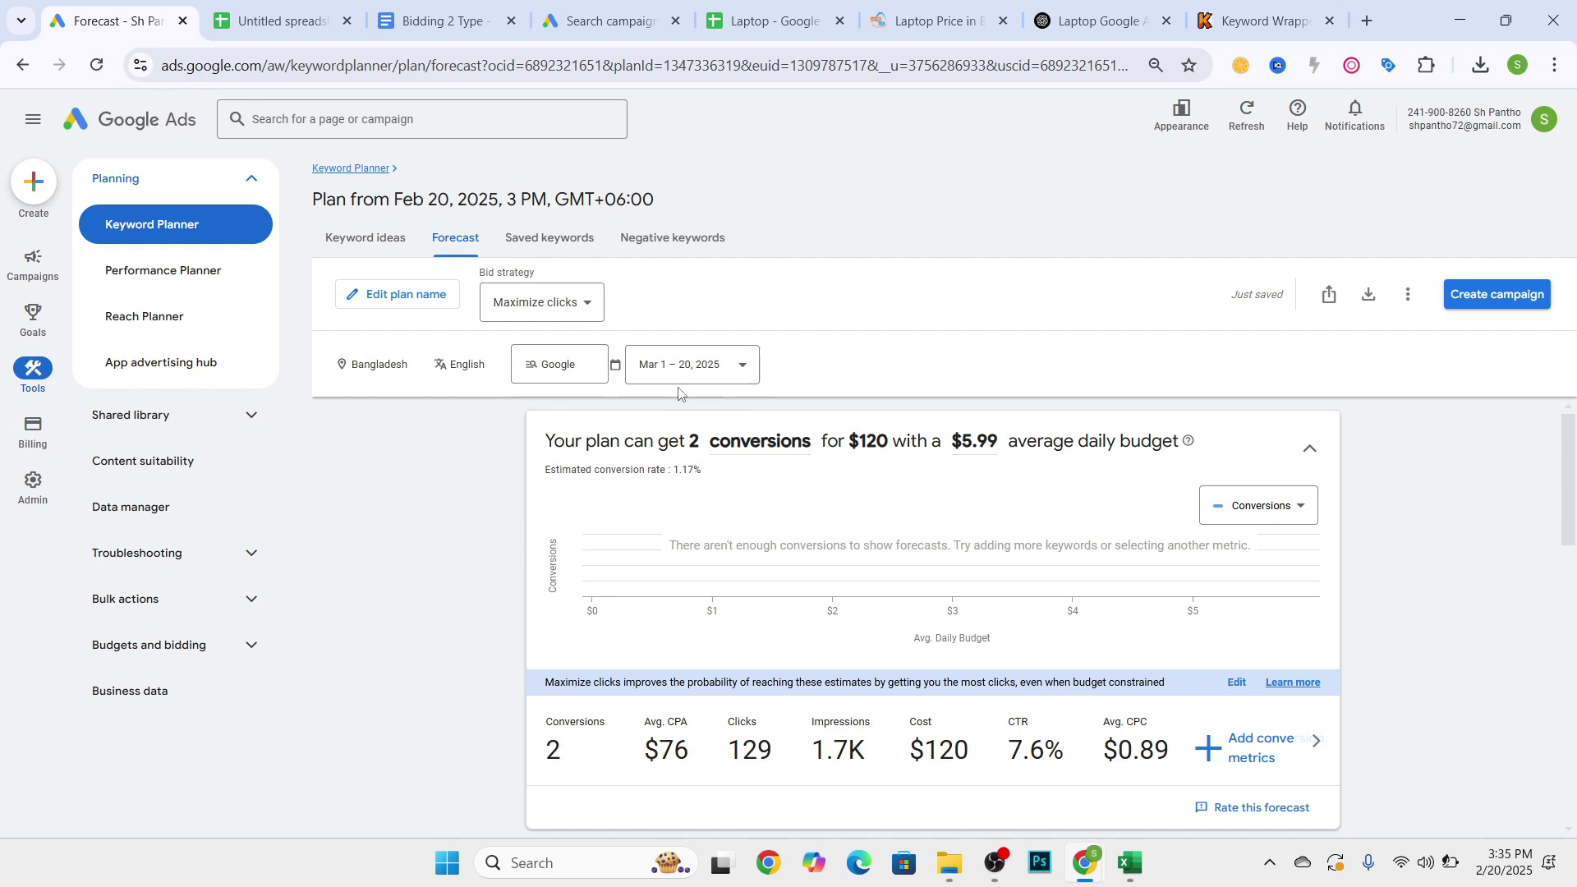
pyautogui.click(770, 445)
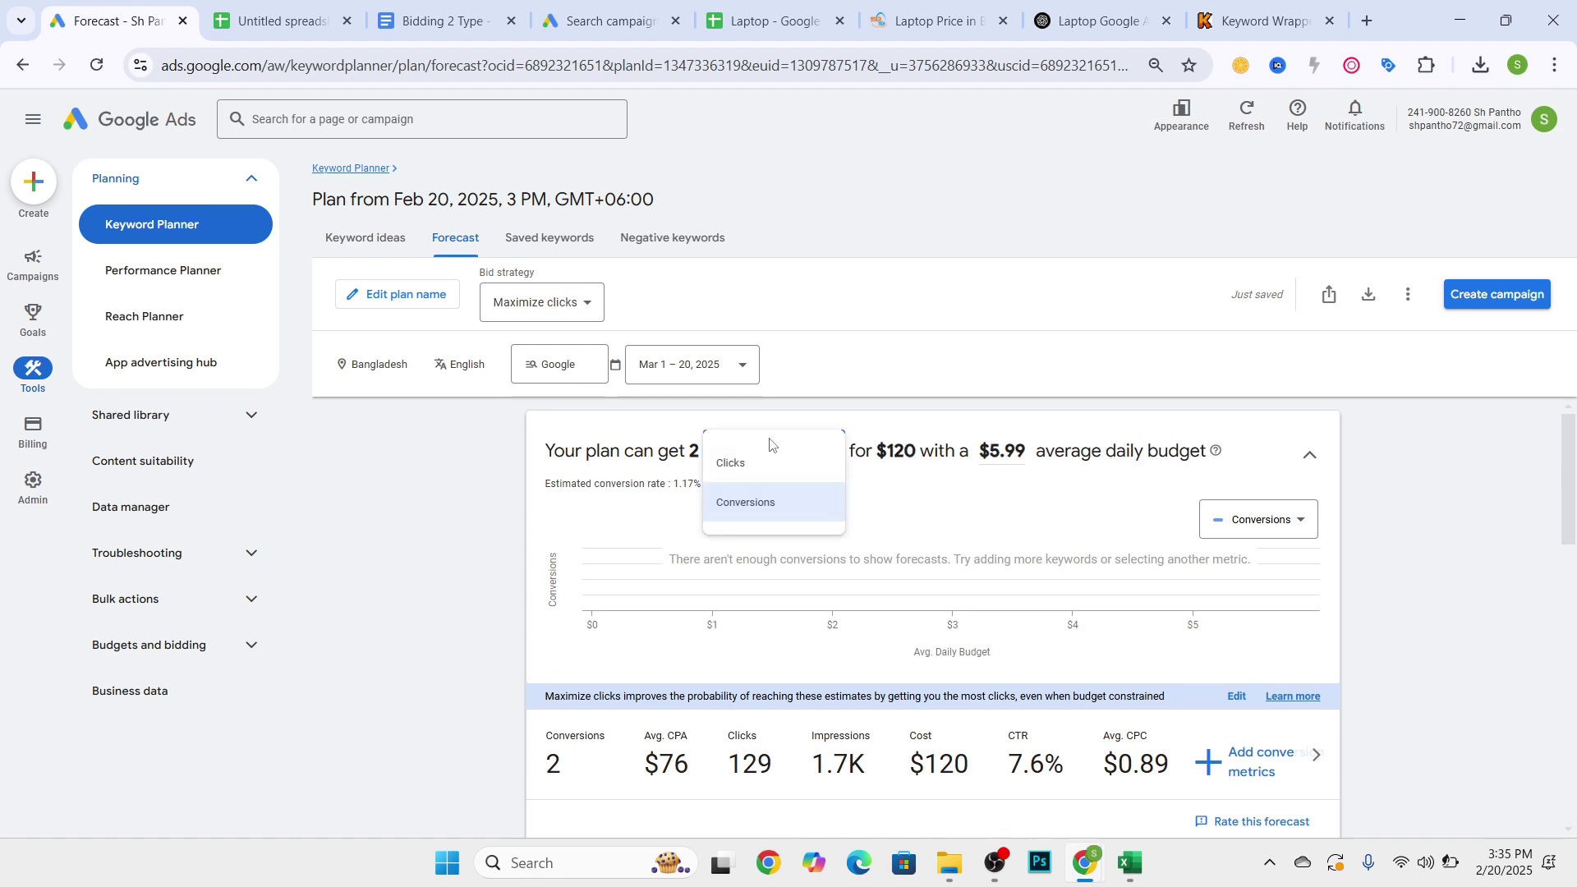
pyautogui.click(727, 470)
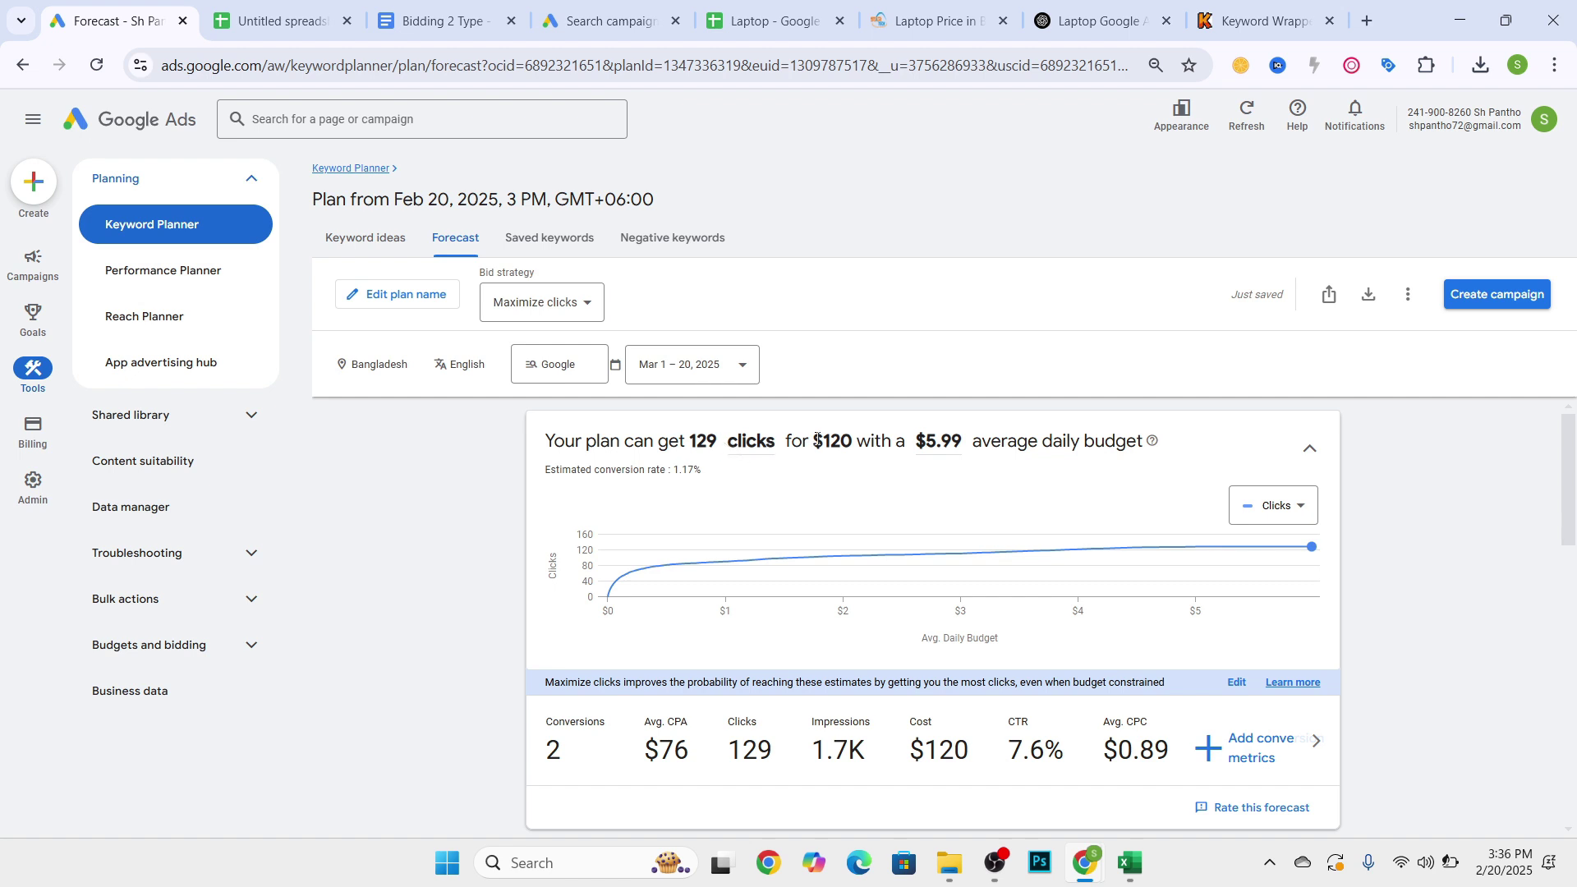
# - Try to set the forecast's average daily budget to $10
pyautogui.click(942, 442)
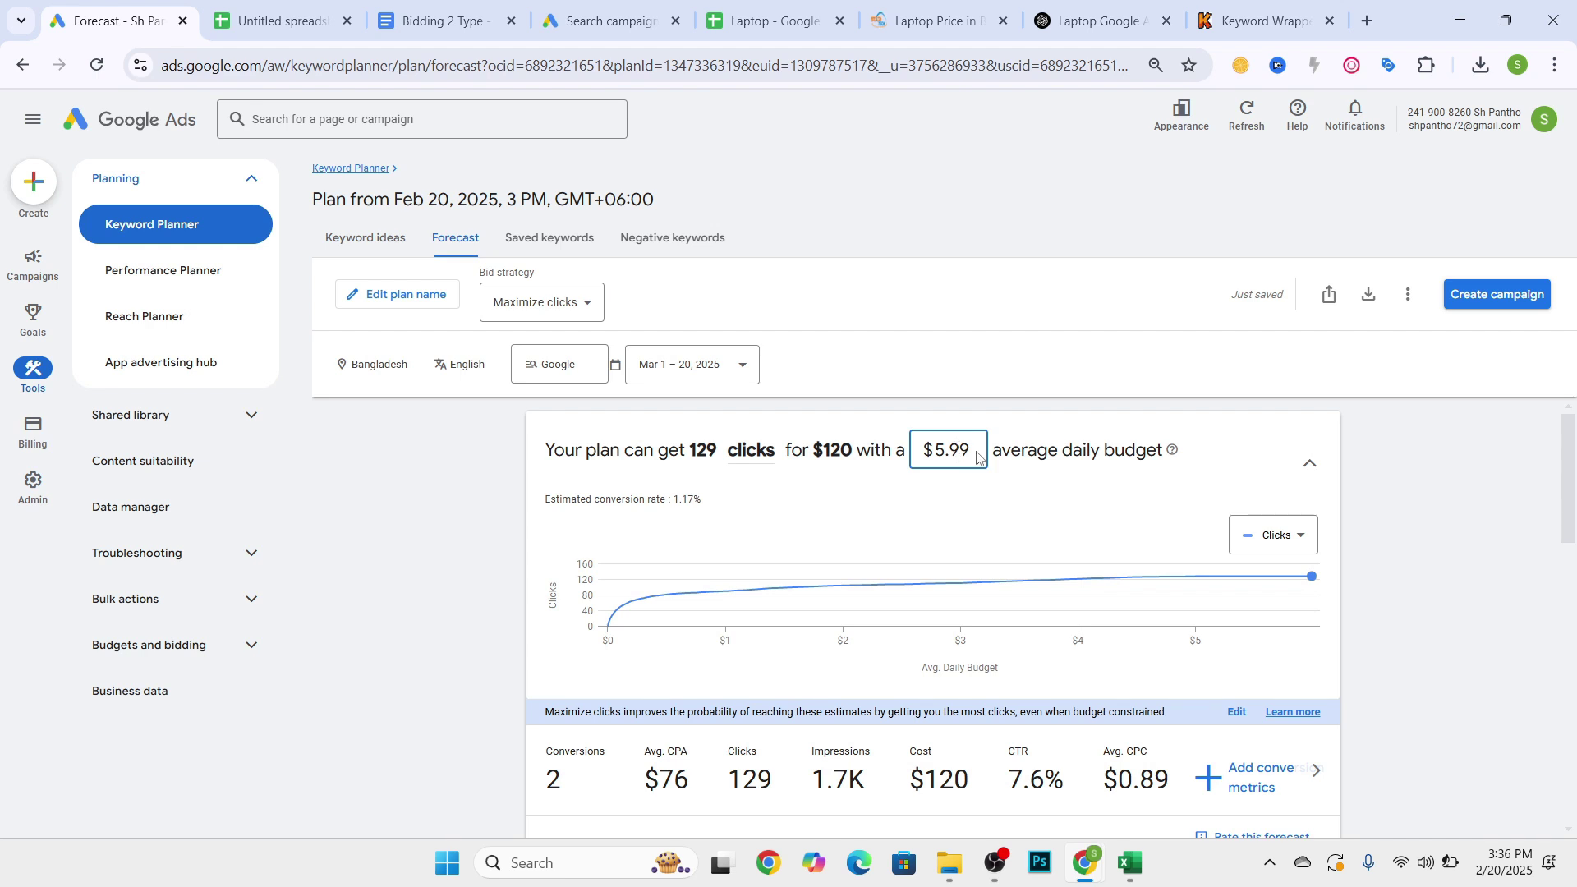
pyautogui.moveTo(976, 454); pyautogui.dragTo(925, 455)
pyautogui.write('10')
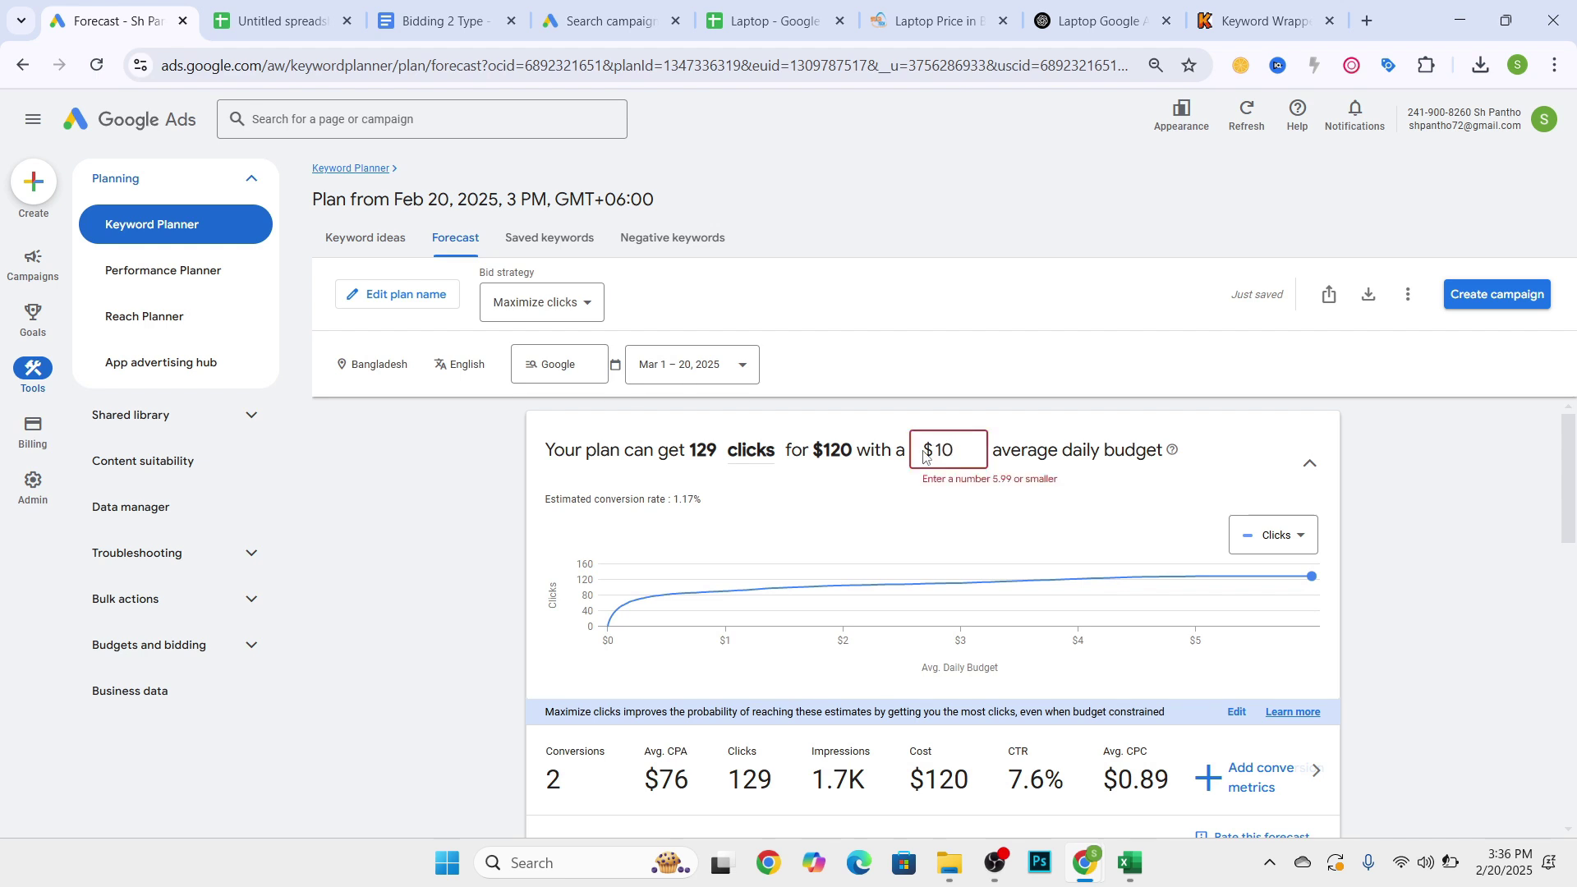
pyautogui.press('Return')
pyautogui.click(936, 448)
pyautogui.moveTo(936, 448); pyautogui.dragTo(997, 451)
pyautogui.press('BackSpace')
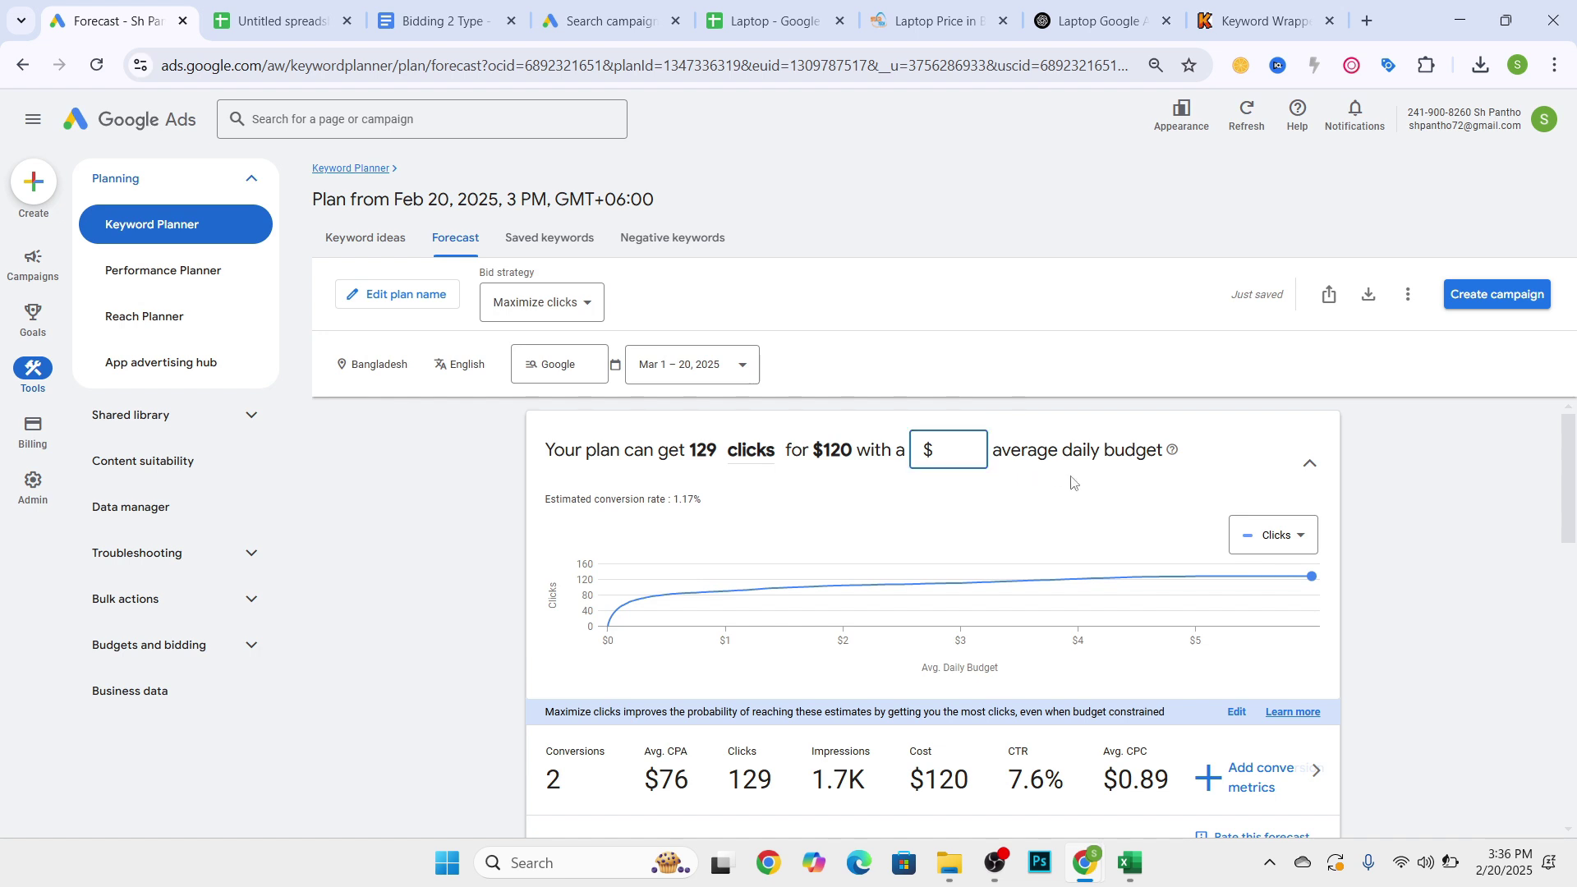
pyautogui.write('10')
pyautogui.click(996, 523)
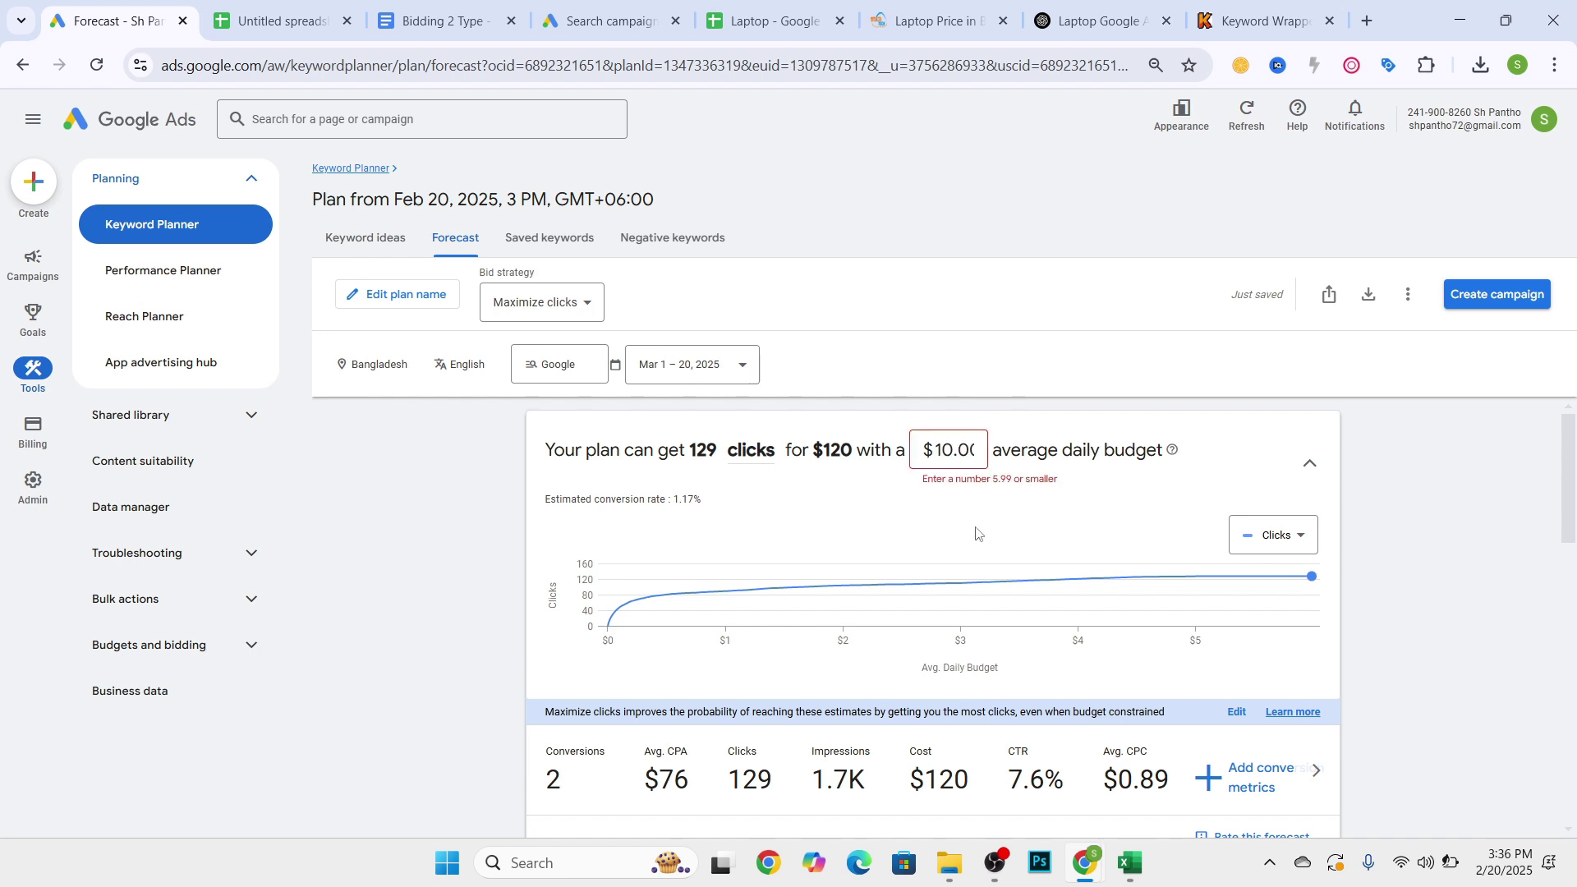
pyautogui.click(969, 460)
pyautogui.click(933, 516)
pyautogui.click(941, 470)
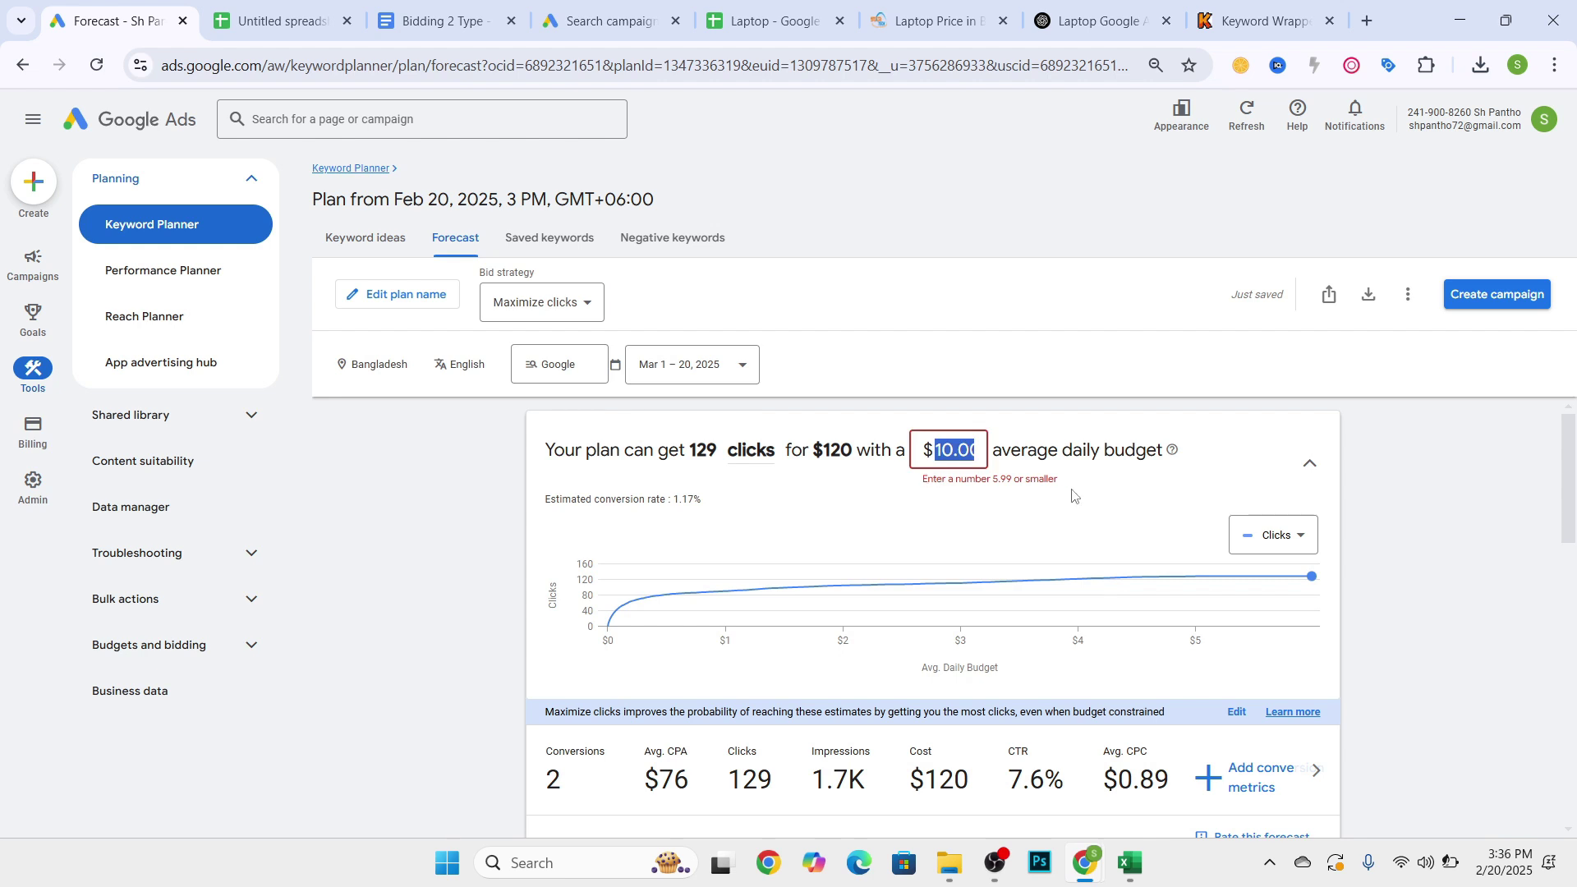
pyautogui.click(923, 516)
pyautogui.click(942, 450)
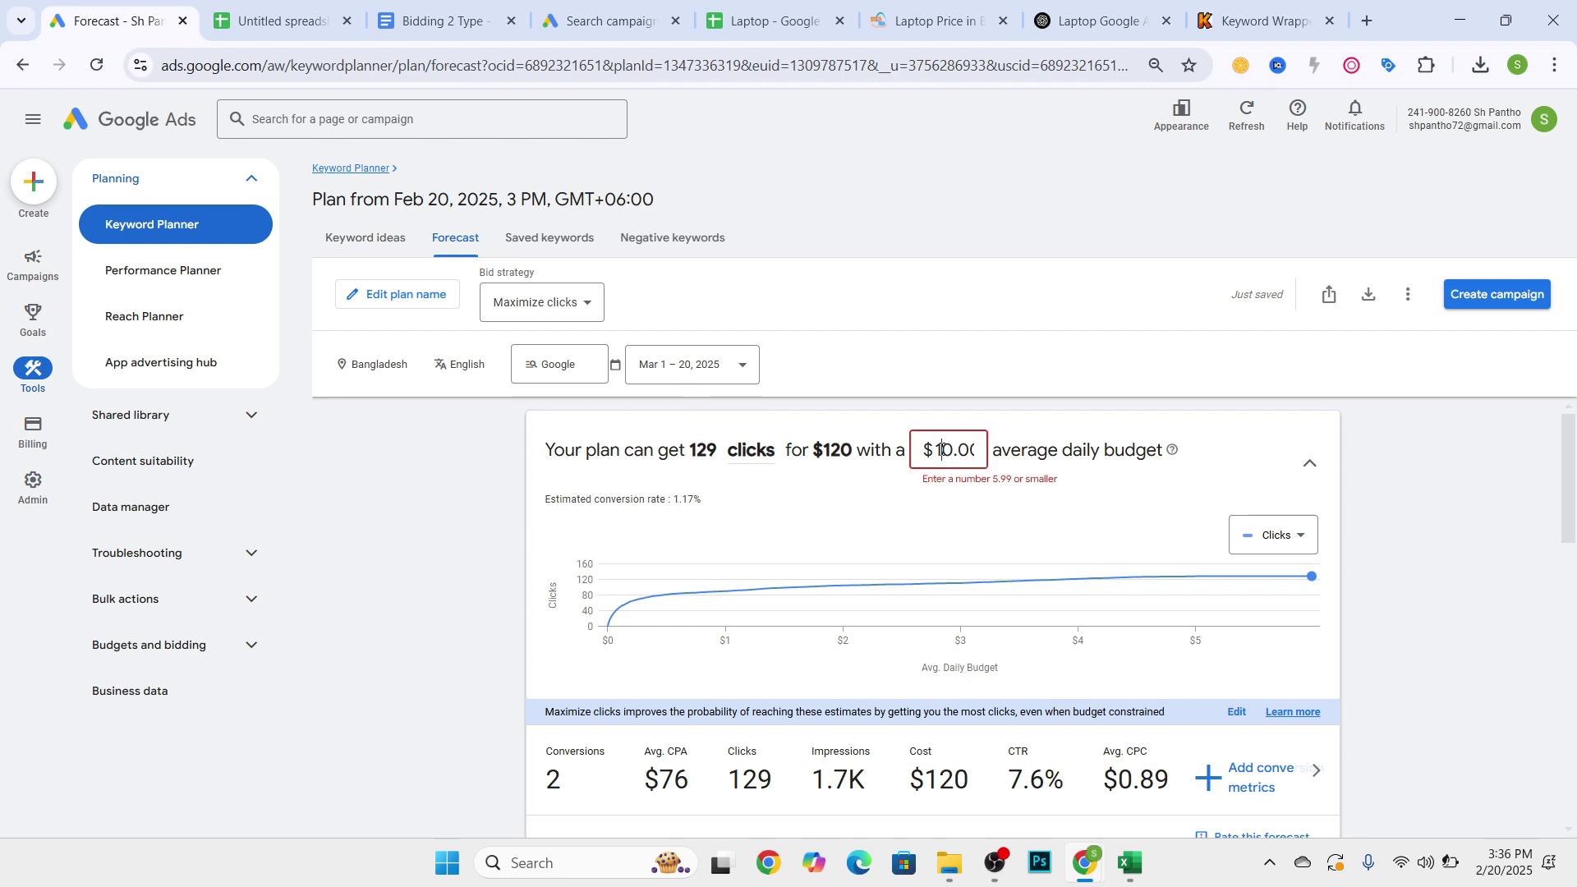
pyautogui.click(964, 502)
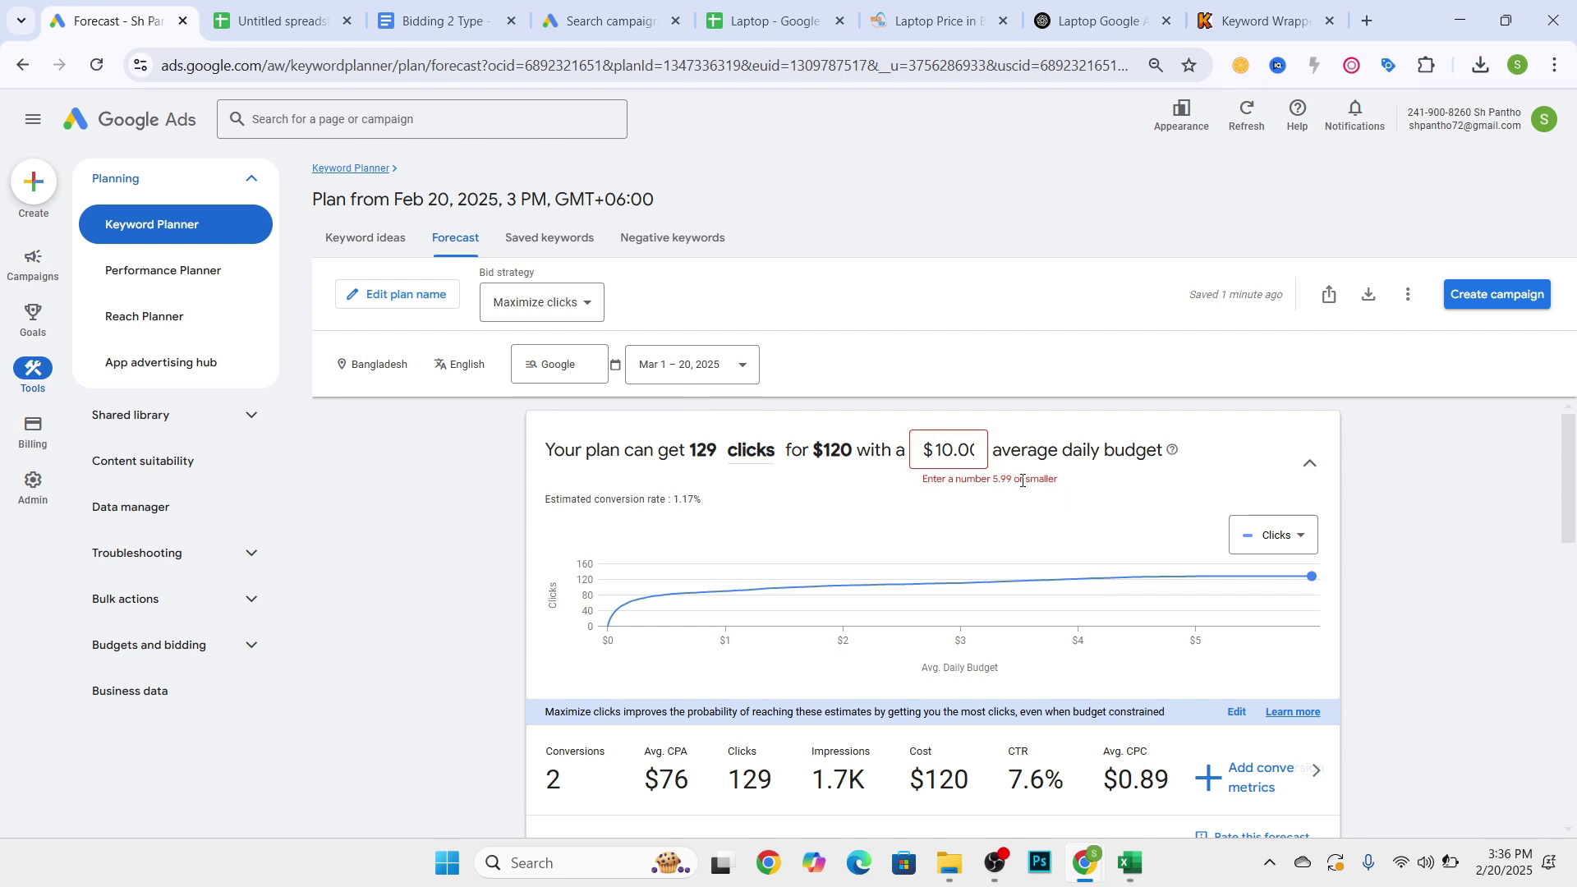
# - Set the forecast's average daily budget back to $5.99
pyautogui.click(1310, 462)
pyautogui.click(1309, 463)
pyautogui.click(970, 452)
pyautogui.moveTo(971, 450); pyautogui.dragTo(942, 451)
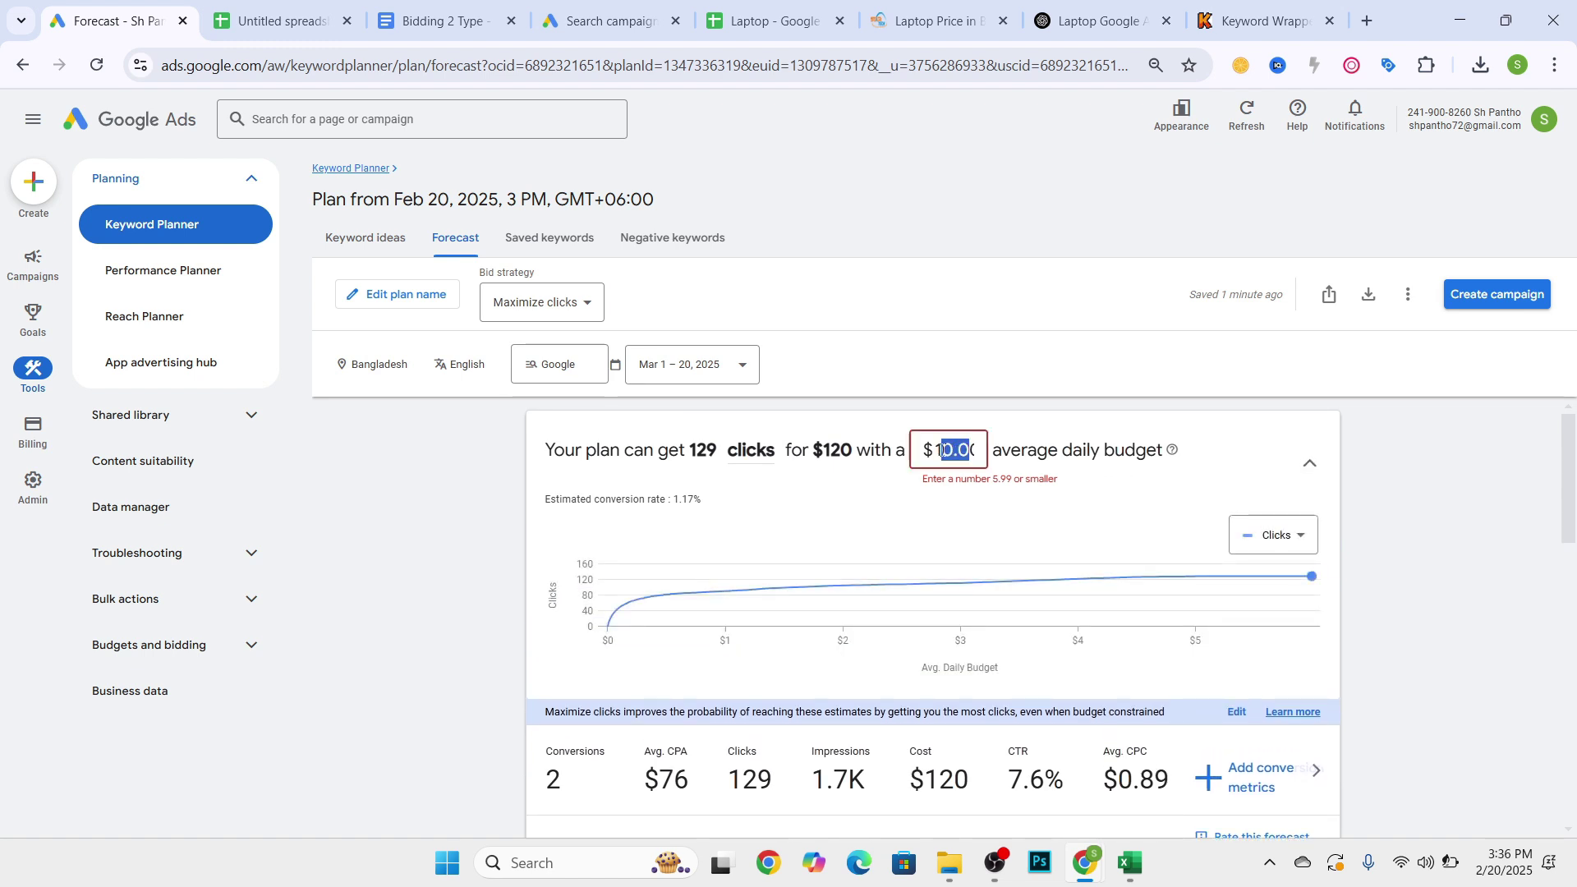
pyautogui.press('BackSpace')
pyautogui.press('BackSpace')
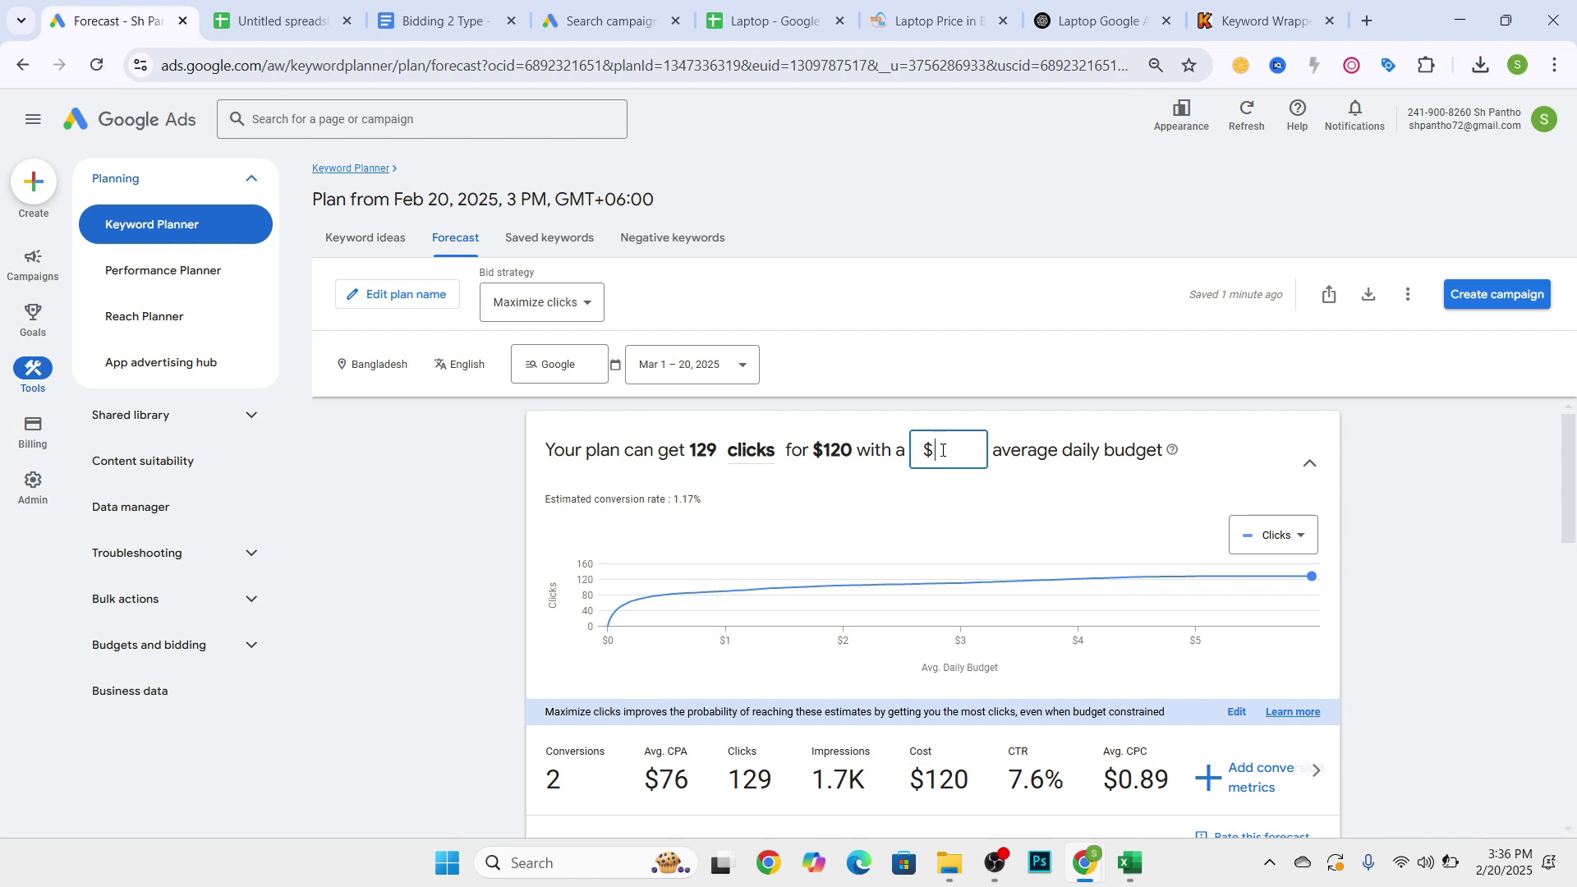
pyautogui.write('5.99')
pyautogui.press('Return')
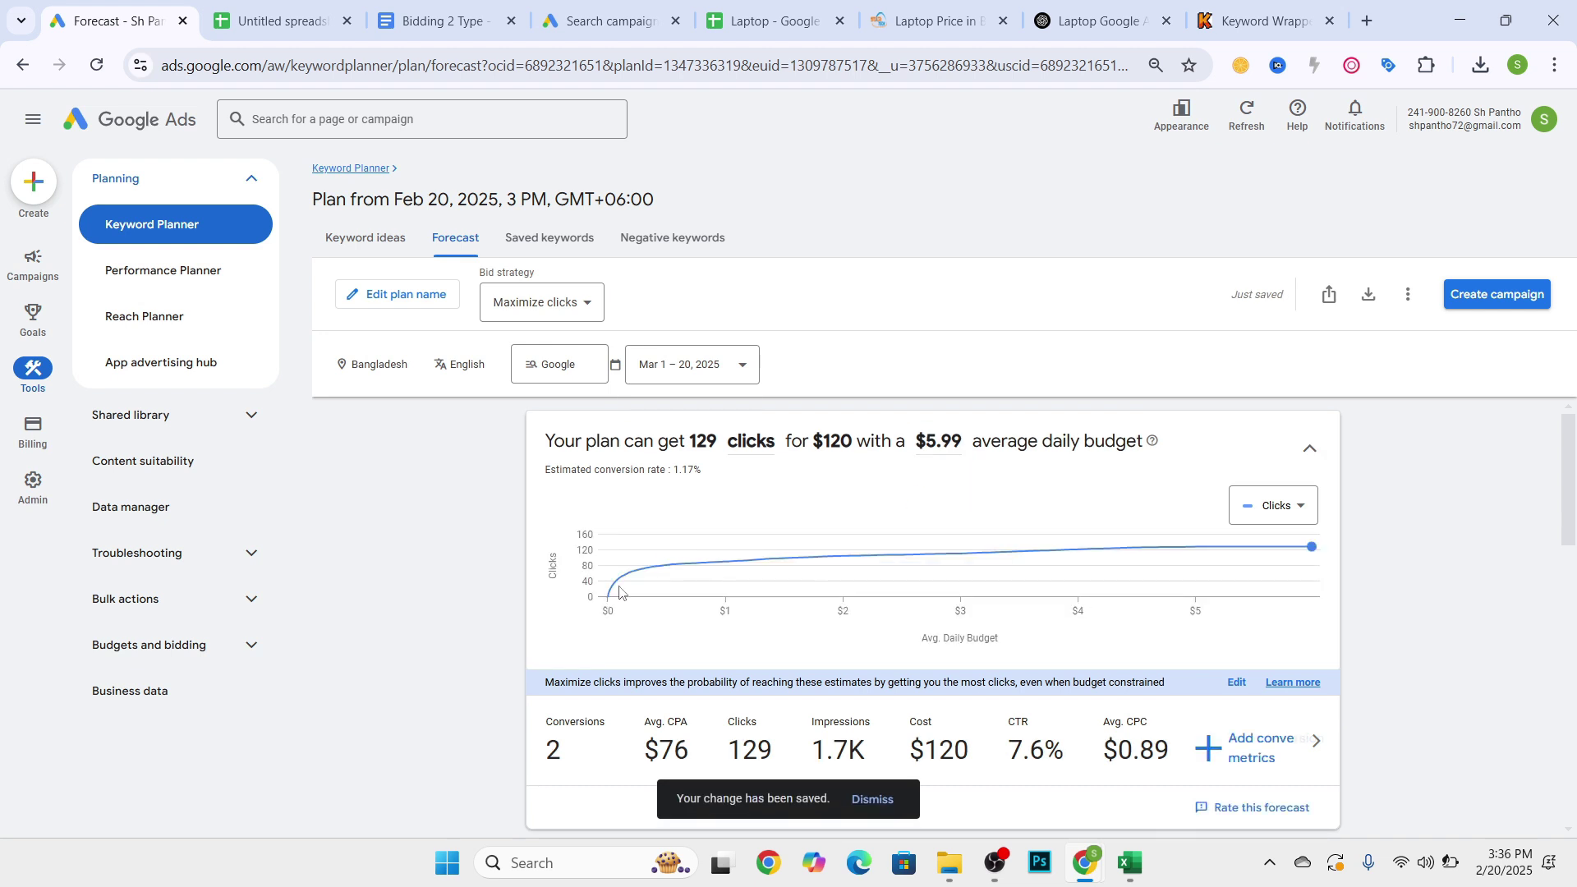
# - Examine the forecast's average CPC, cost, impressions and clicks
pyautogui.scroll(-2, 953, 525)
pyautogui.scroll(2, 625, 624)
pyautogui.scroll(-1, 998, 526)
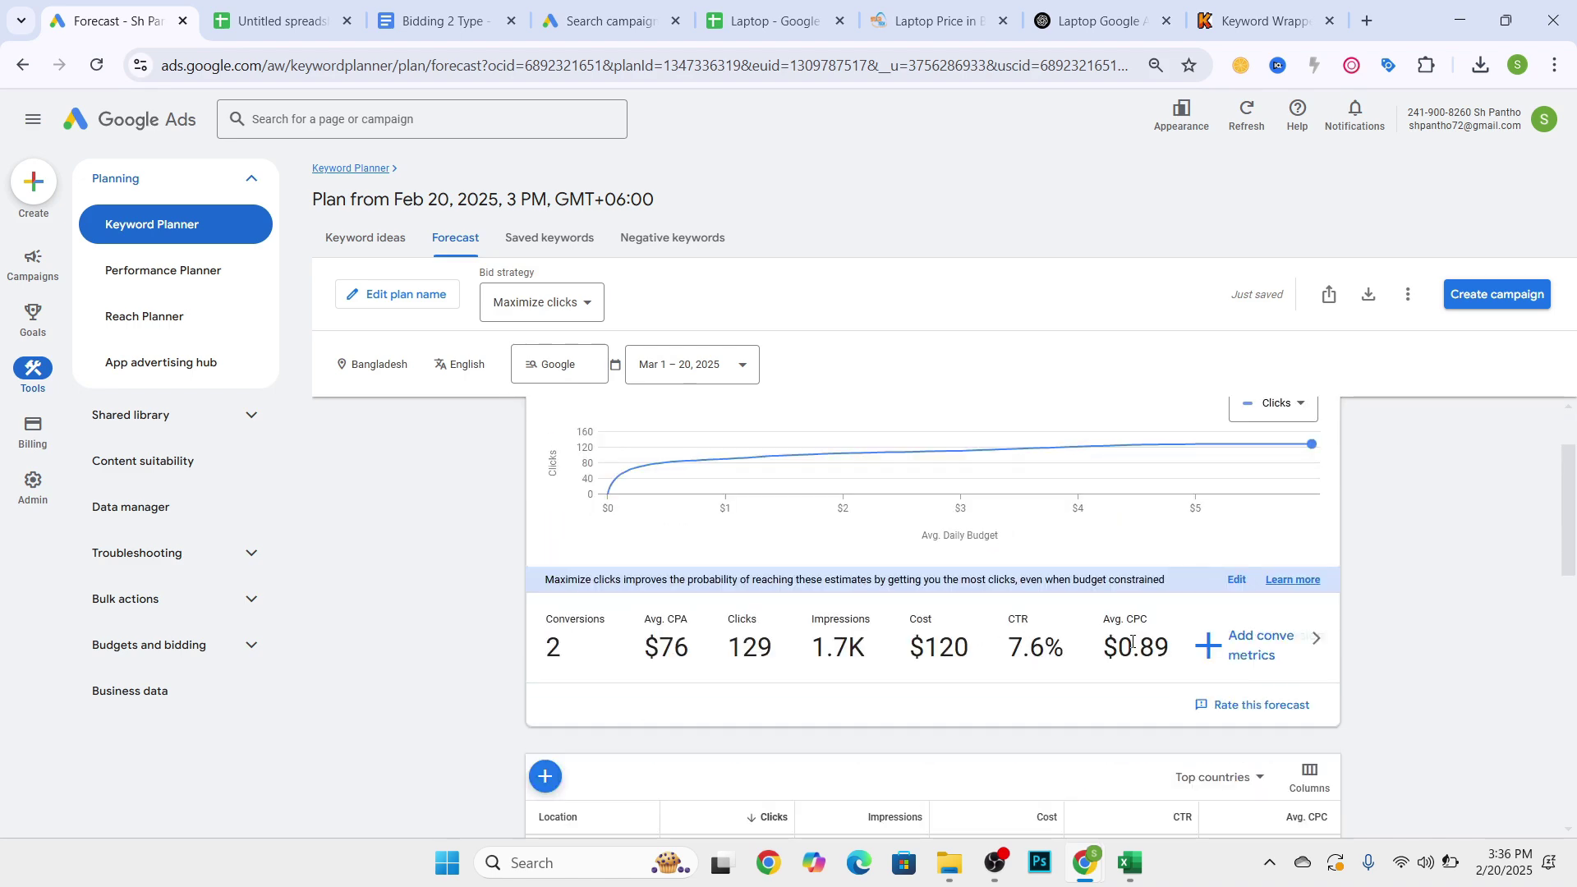
pyautogui.moveTo(1143, 642); pyautogui.dragTo(1196, 657)
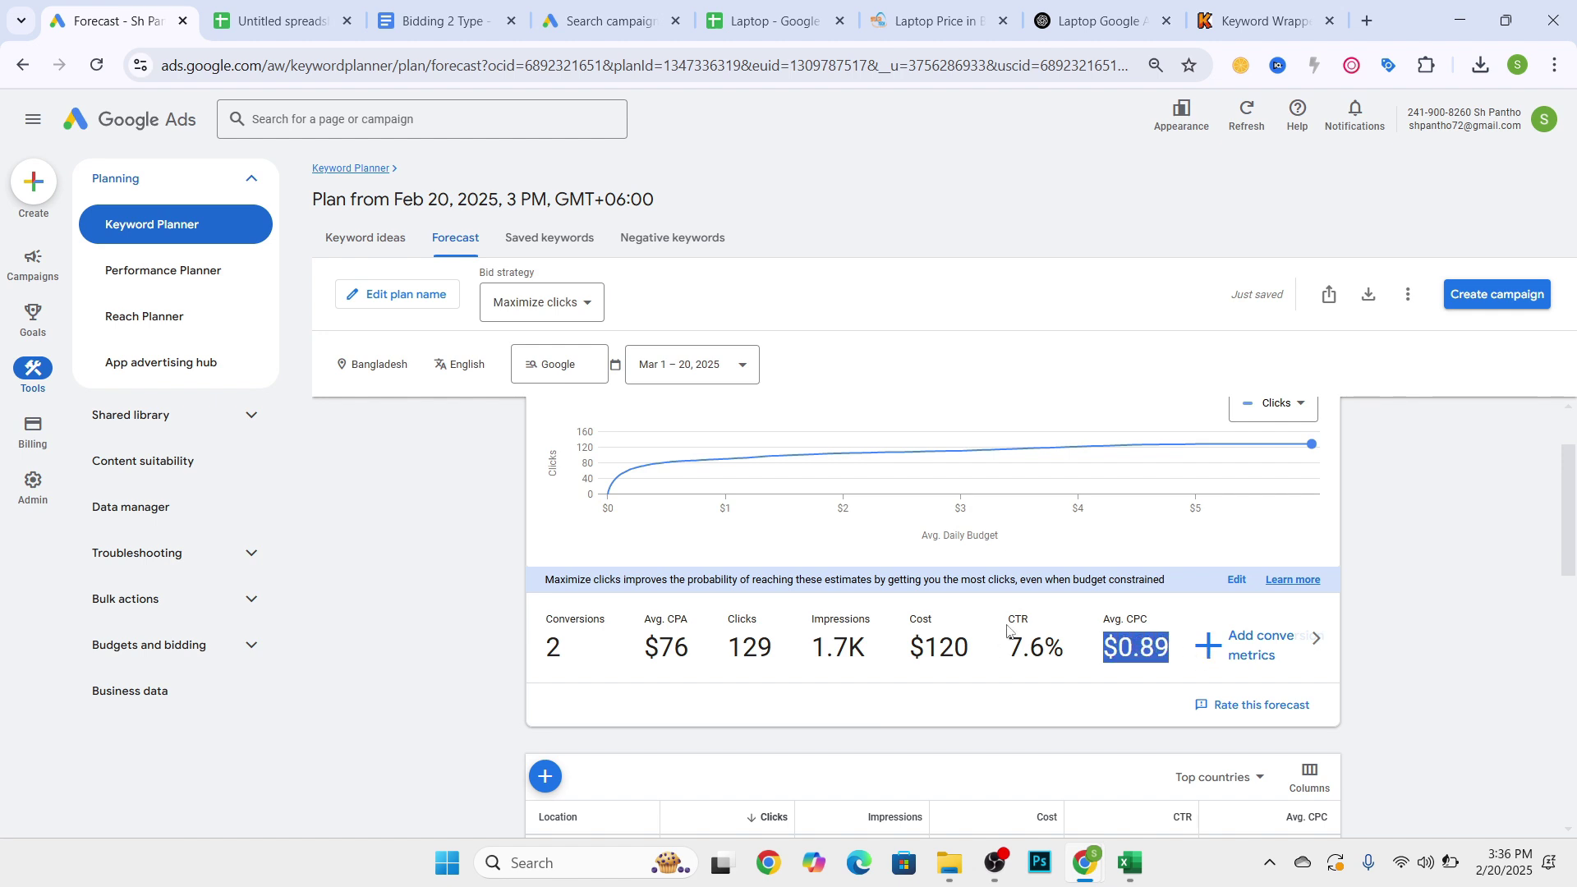
pyautogui.moveTo(907, 647); pyautogui.dragTo(982, 647)
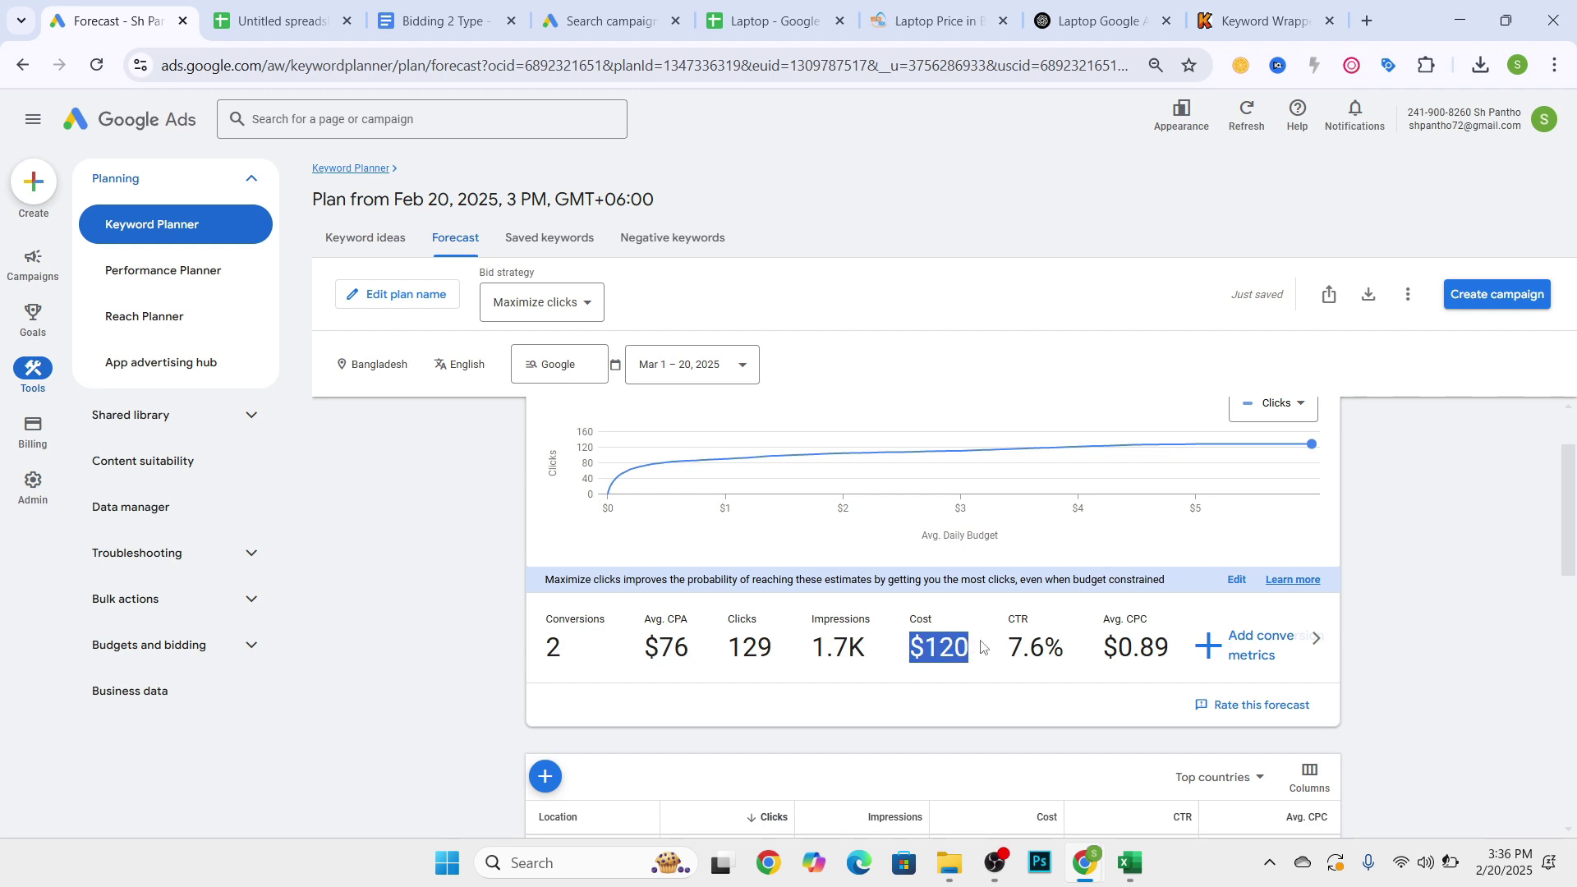
pyautogui.moveTo(813, 645); pyautogui.dragTo(886, 649)
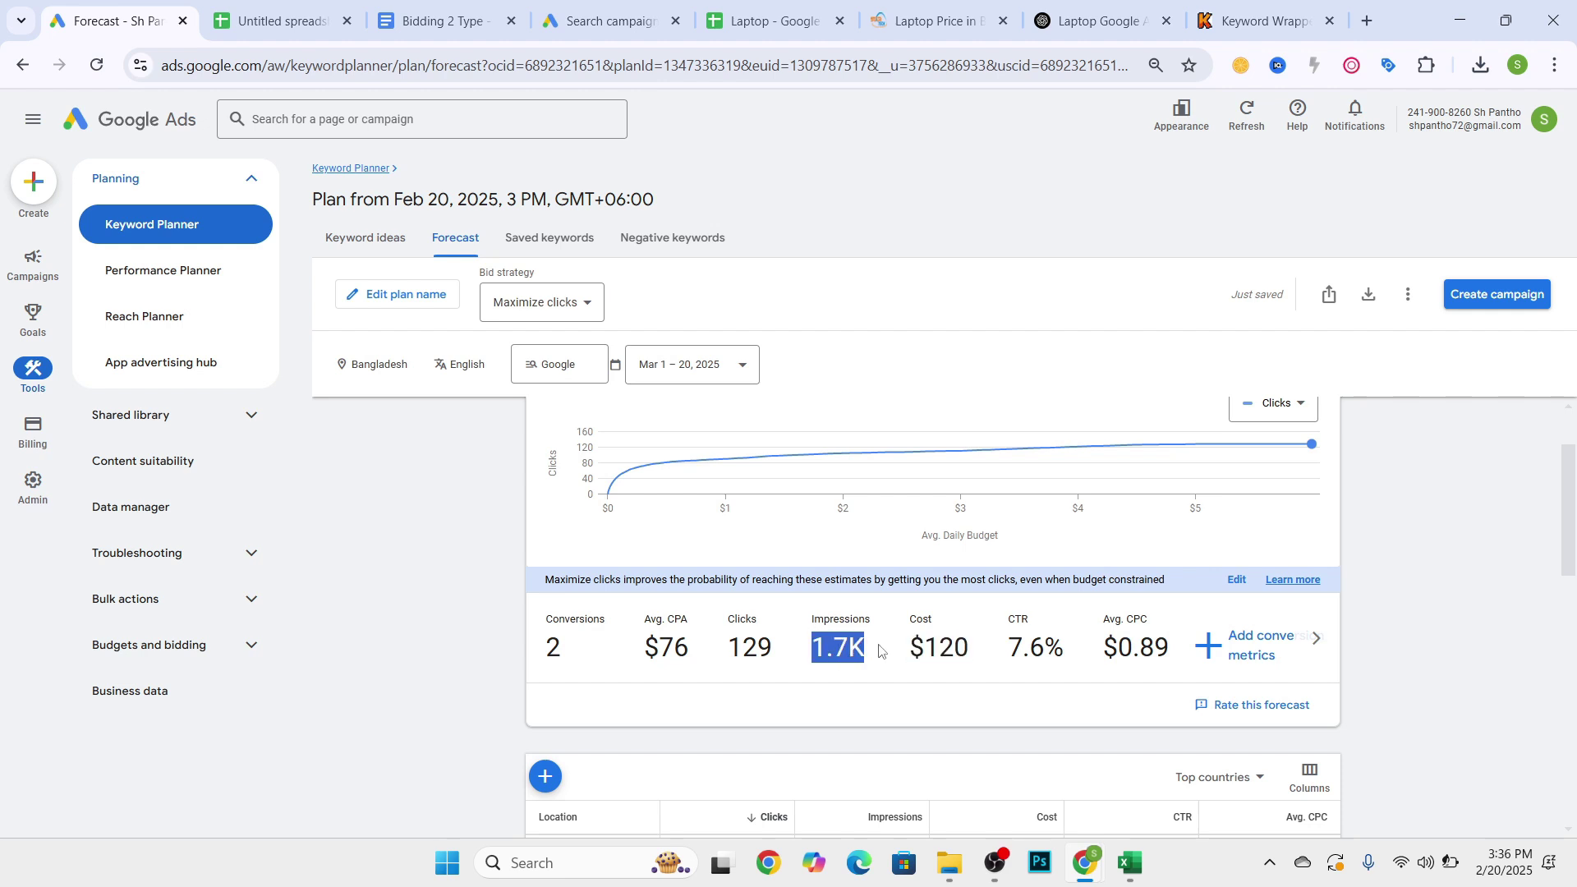
pyautogui.moveTo(732, 646); pyautogui.dragTo(757, 648)
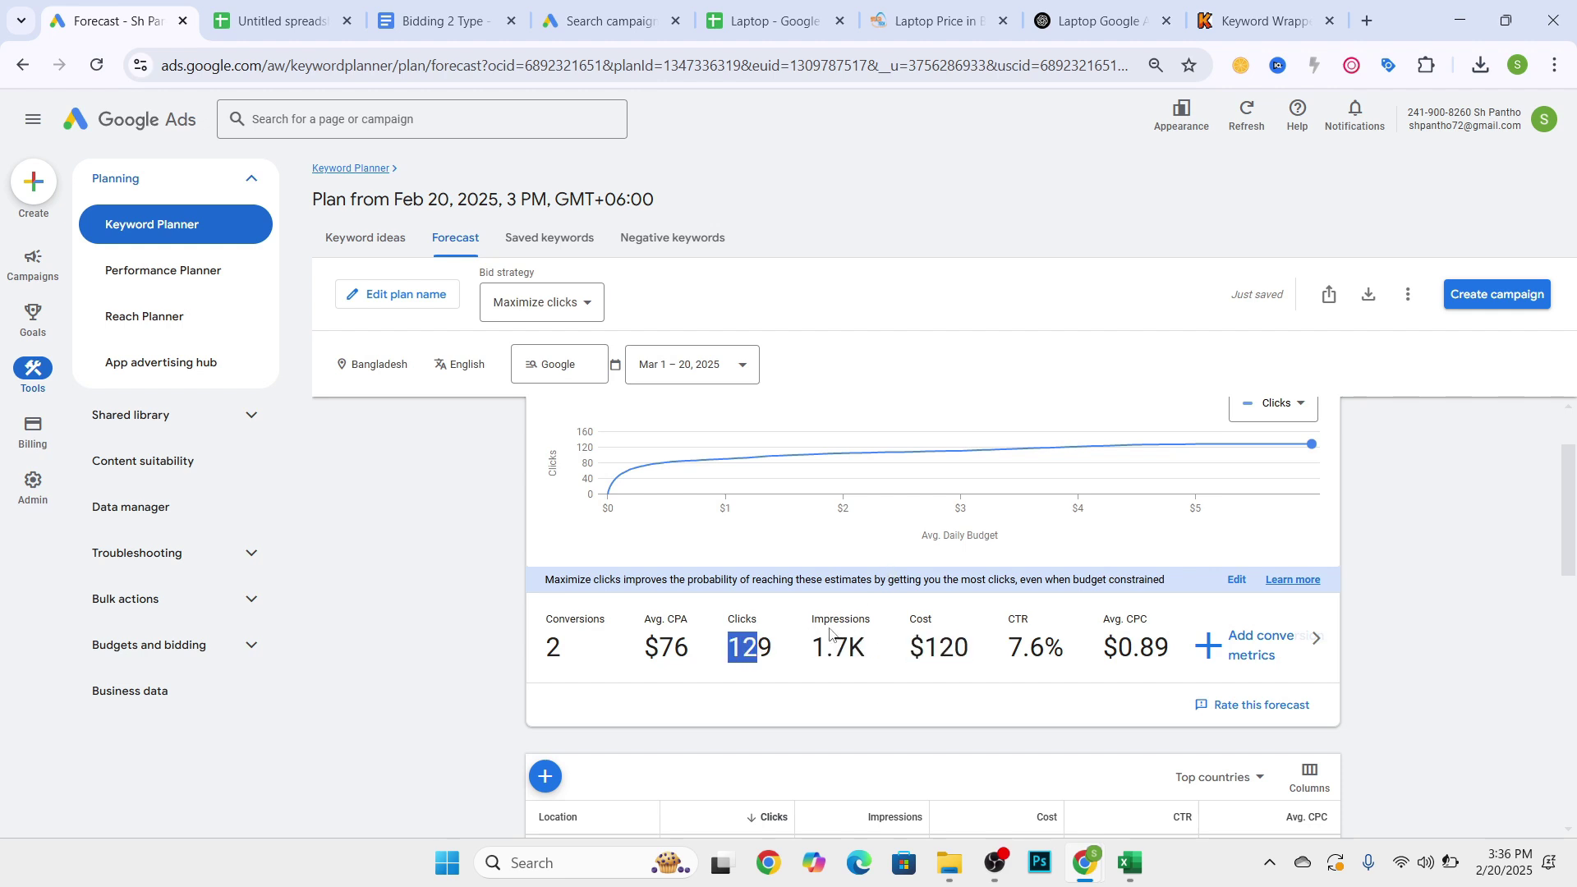
pyautogui.click(848, 649)
pyautogui.moveTo(820, 649); pyautogui.dragTo(871, 653)
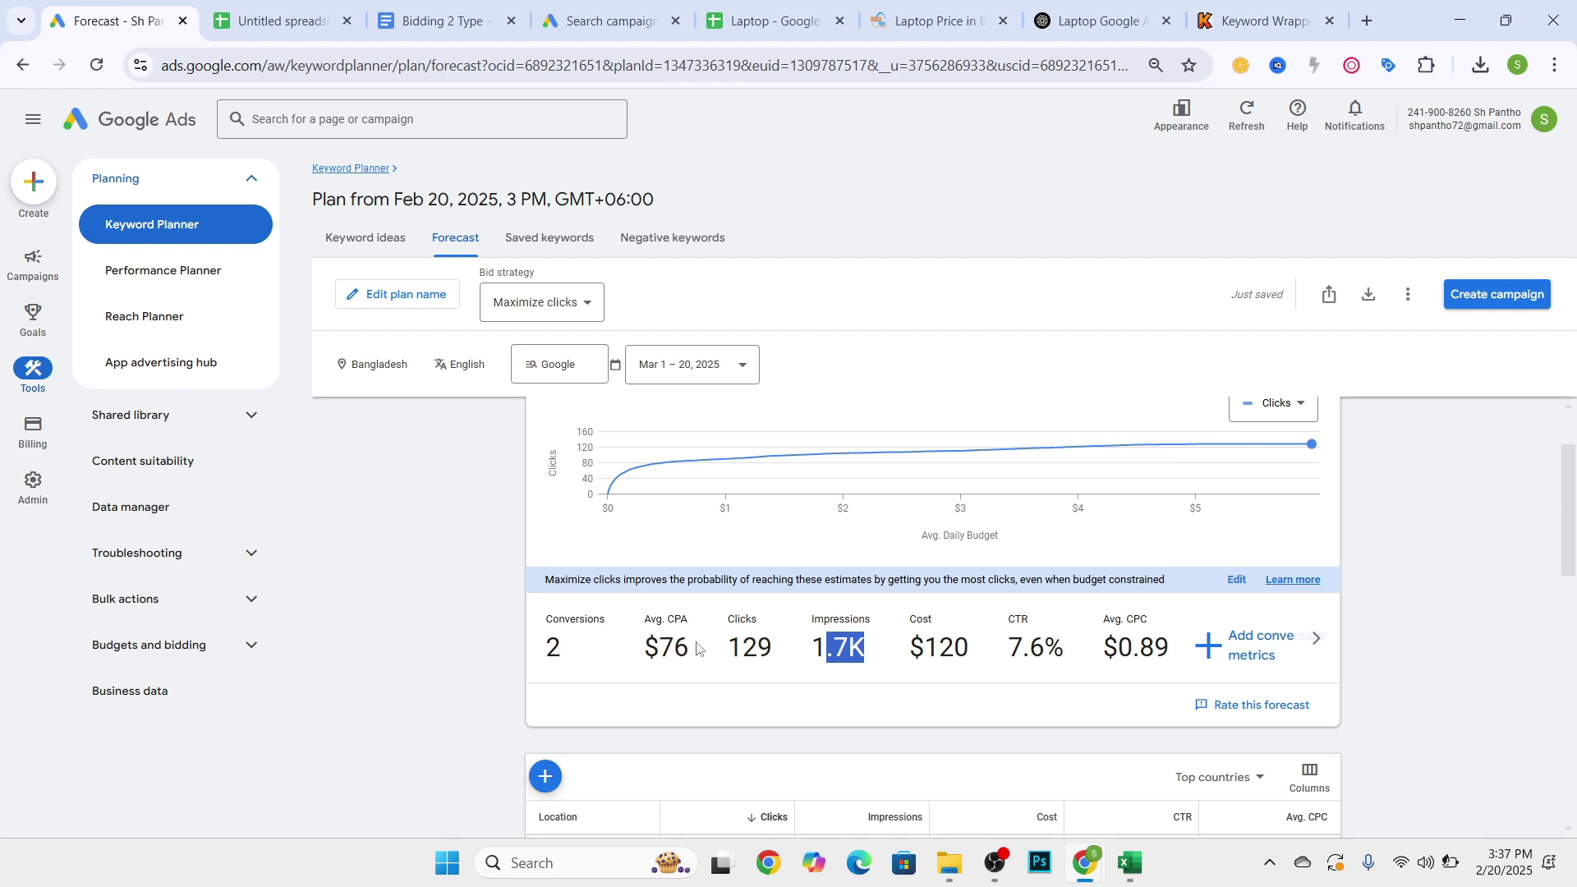
pyautogui.moveTo(728, 647); pyautogui.dragTo(772, 649)
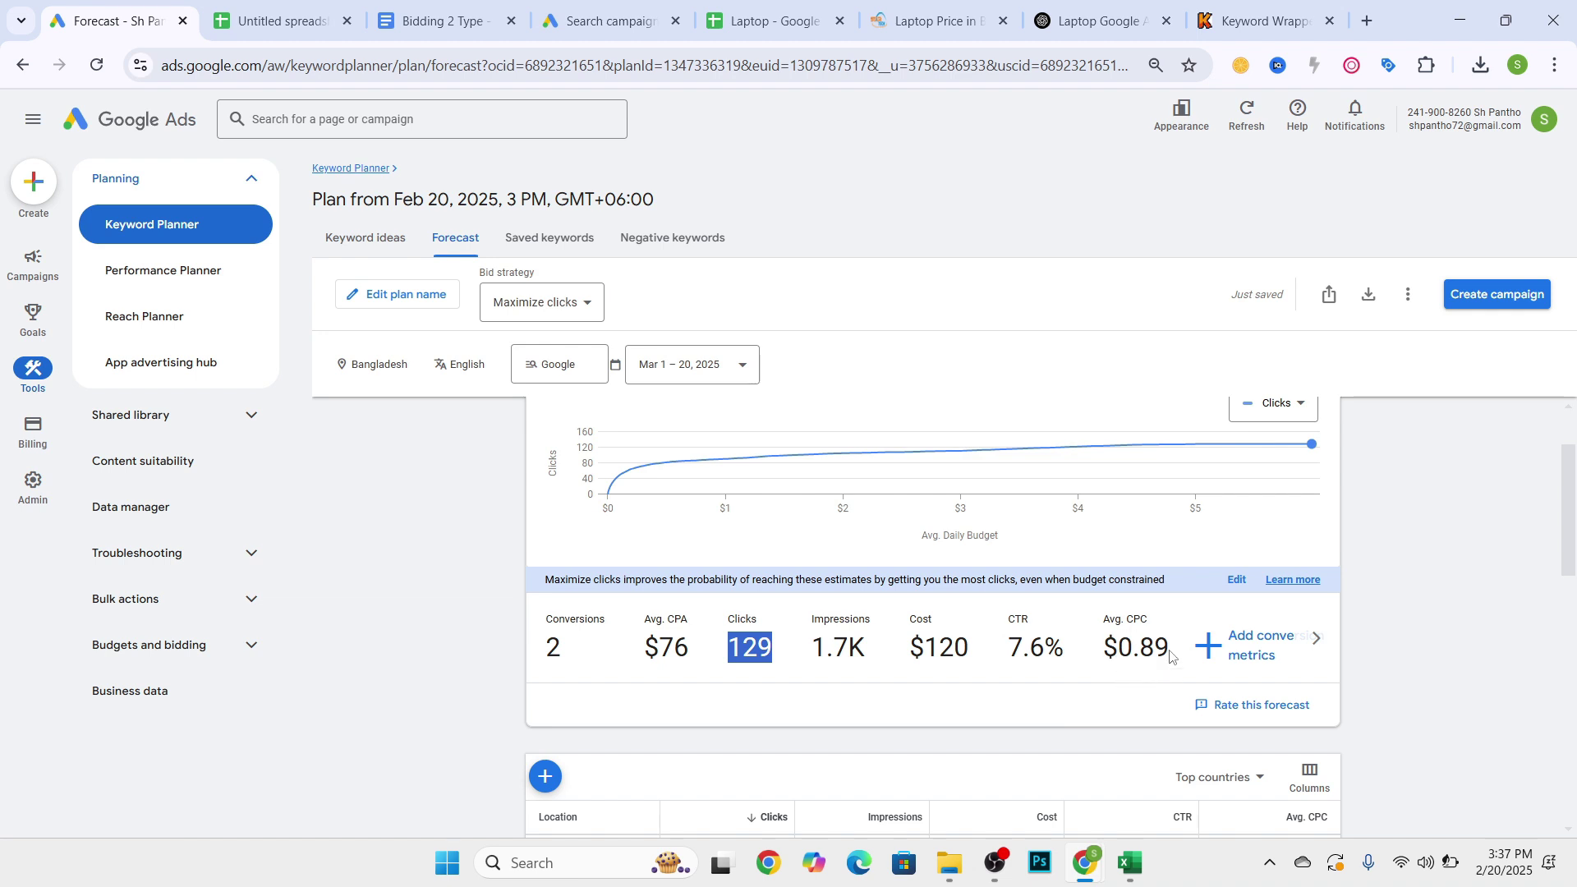
pyautogui.moveTo(1173, 654); pyautogui.dragTo(1108, 648)
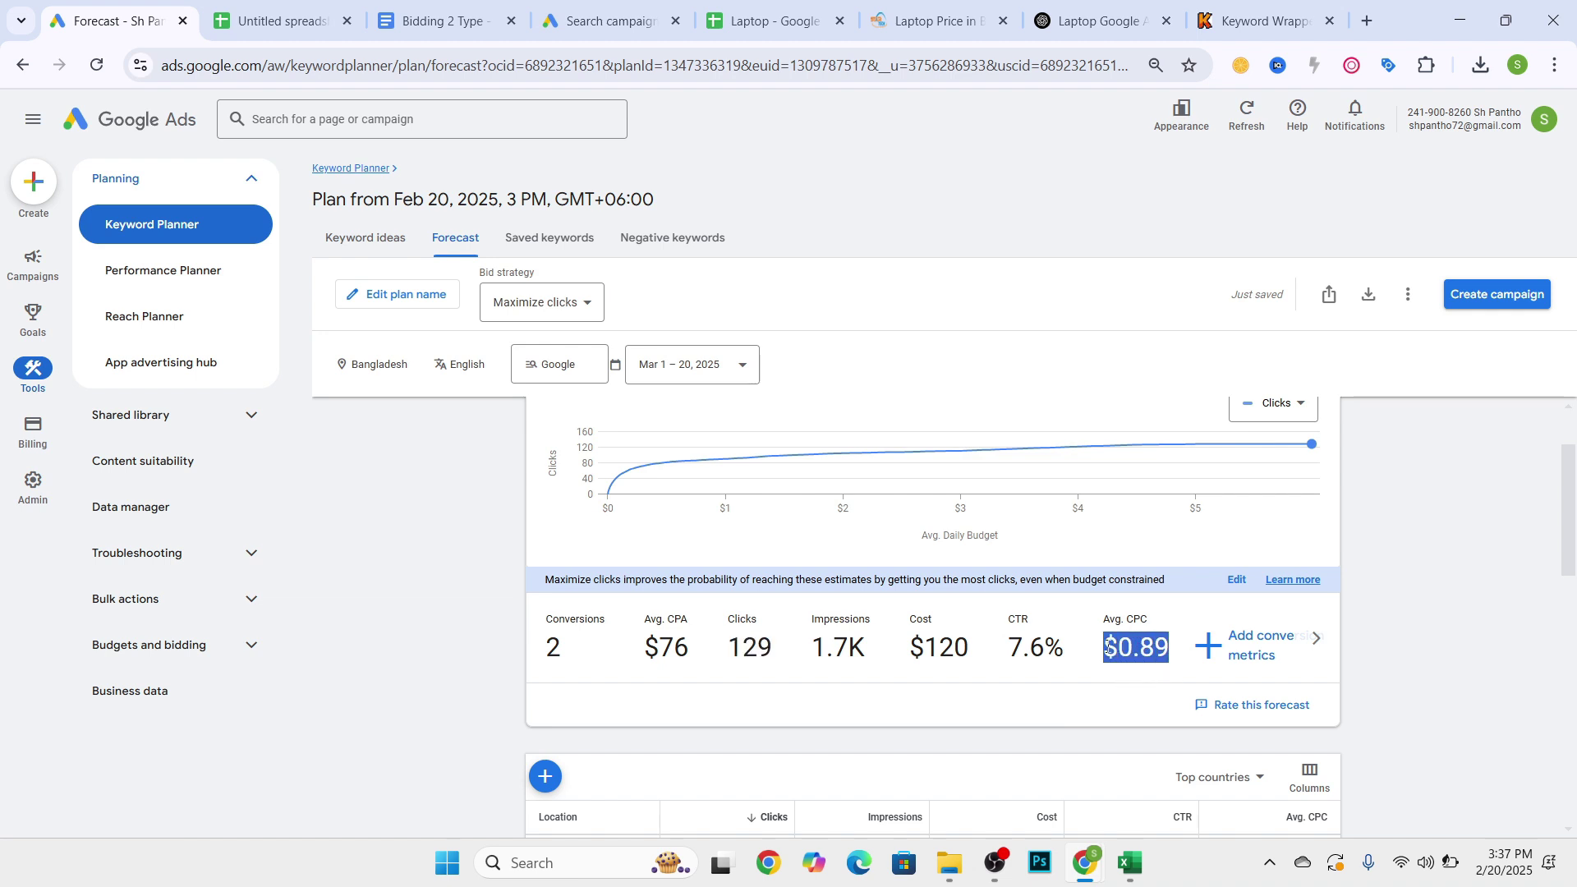
pyautogui.click(1128, 646)
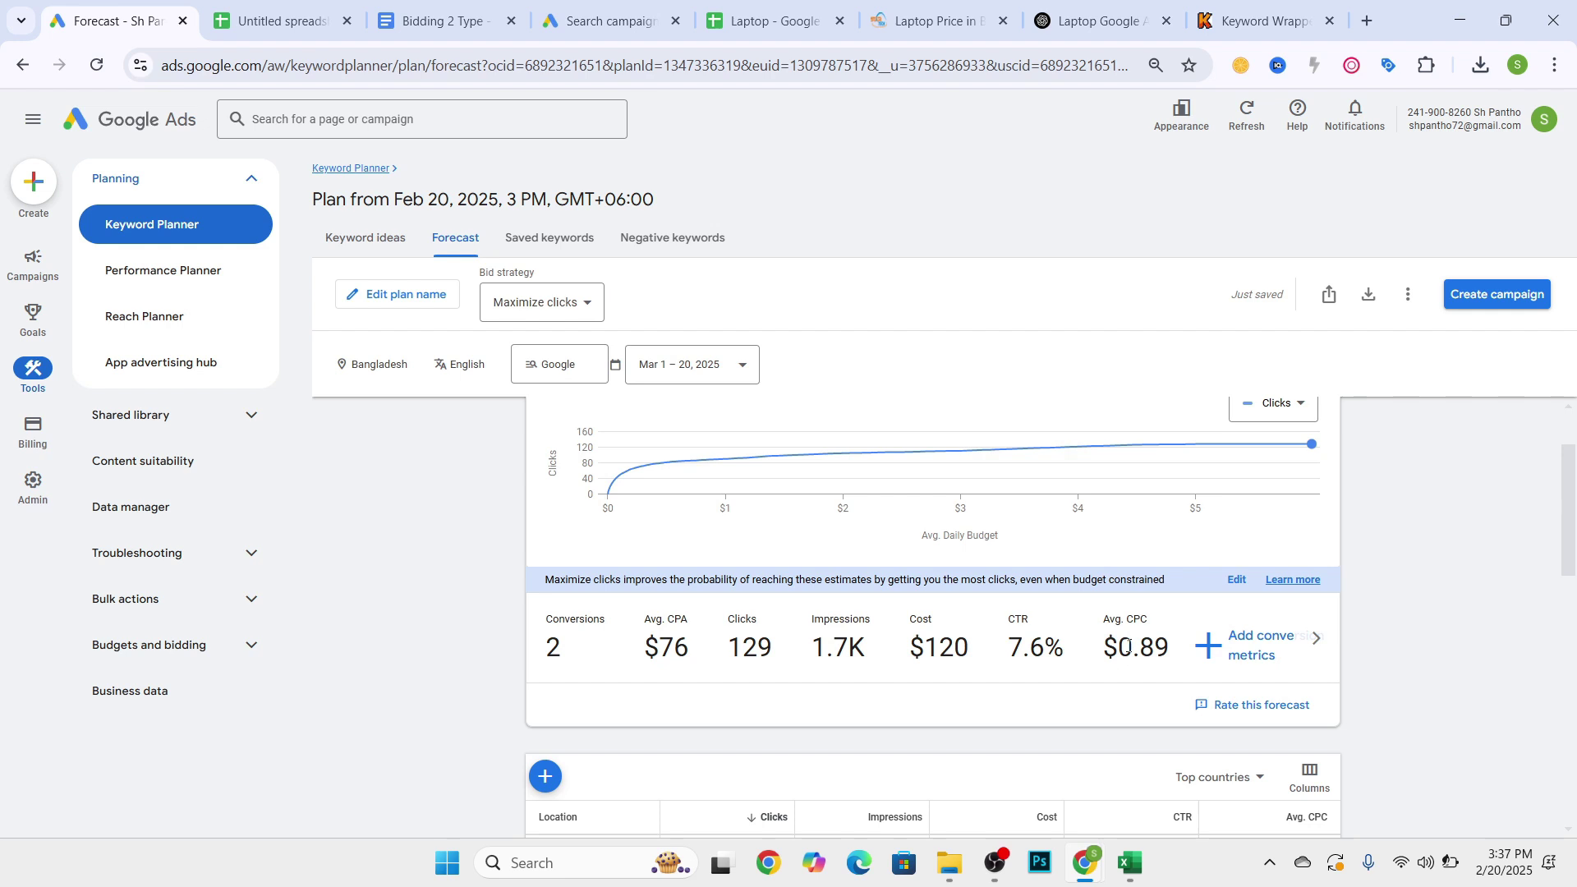
# - Compare the forecast's CTR with its average CPC
pyautogui.moveTo(1010, 650); pyautogui.dragTo(1064, 650)
pyautogui.click(1048, 638)
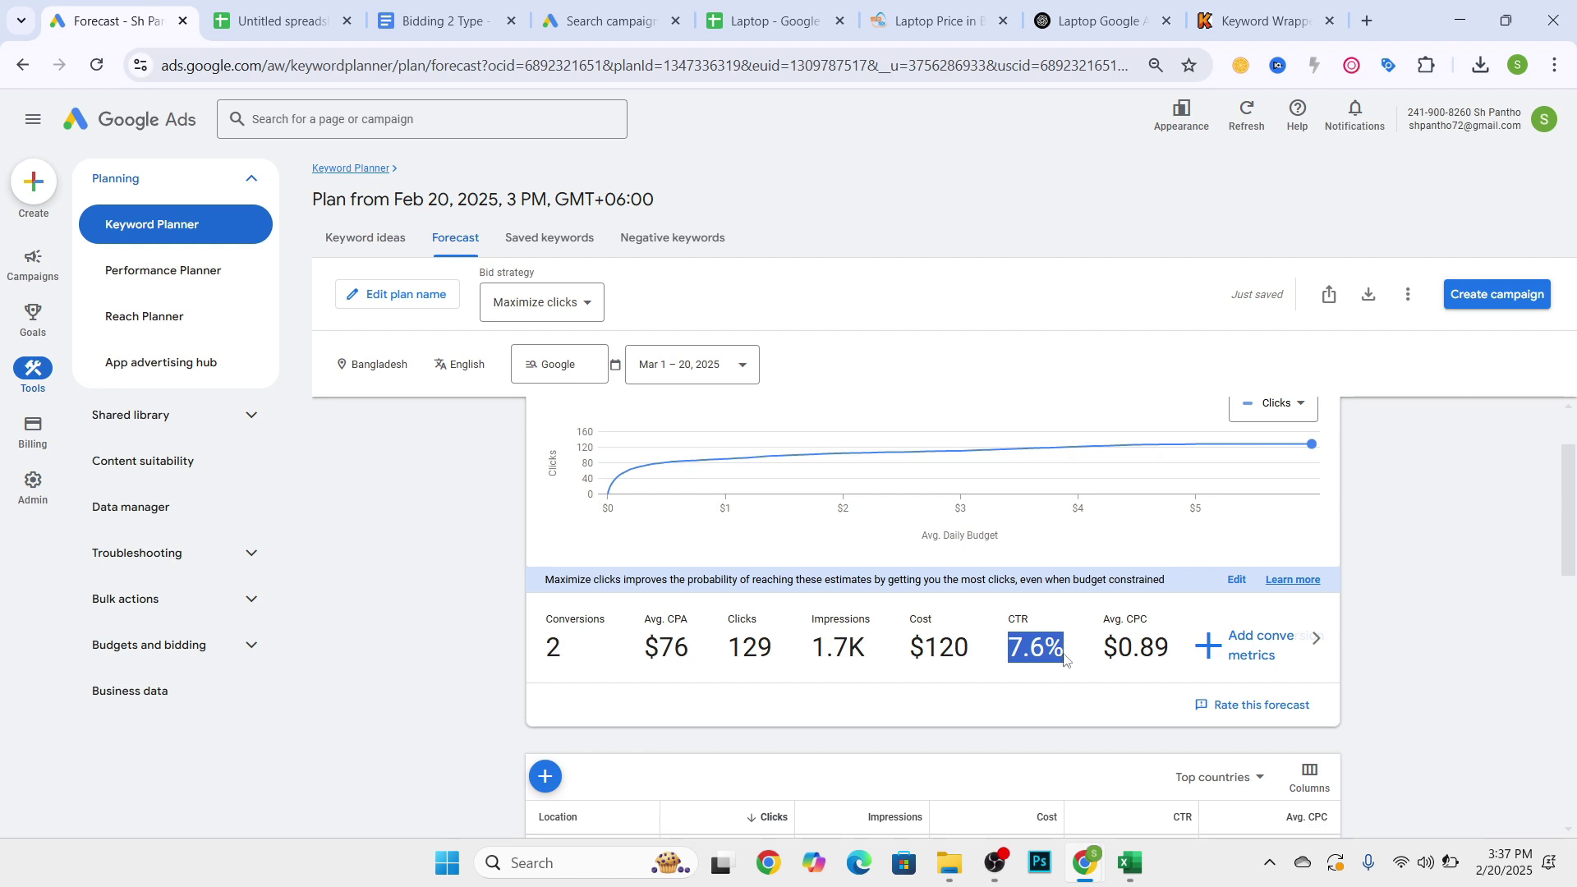
pyautogui.click(1032, 656)
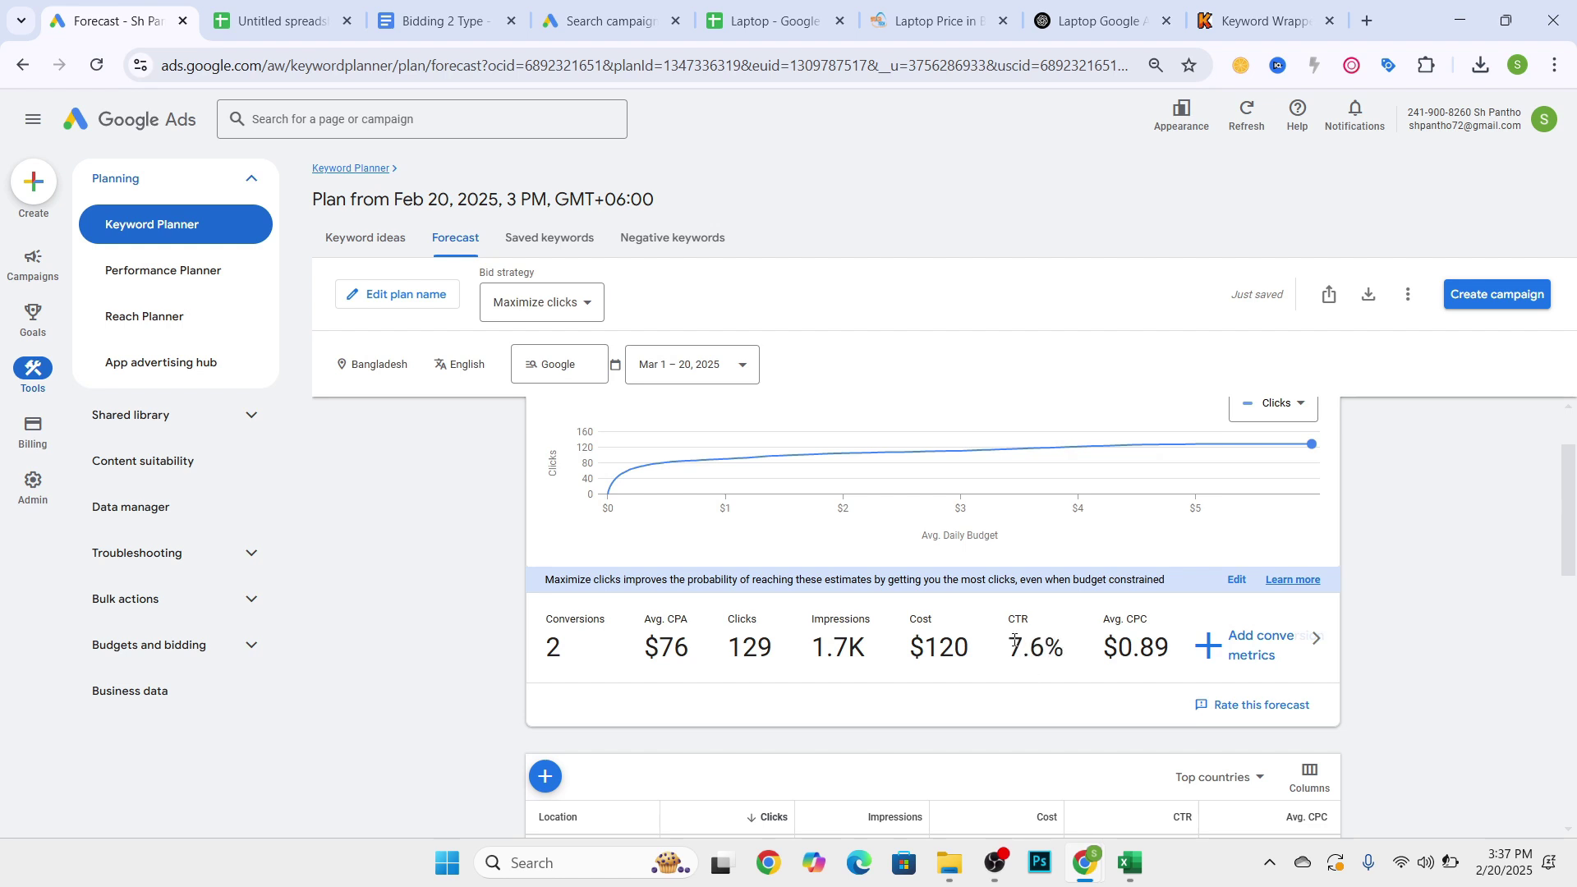
pyautogui.moveTo(1011, 644); pyautogui.dragTo(1056, 637)
pyautogui.click(1028, 641)
pyautogui.moveTo(1006, 650); pyautogui.dragTo(1178, 652)
pyautogui.click(1178, 652)
pyautogui.moveTo(1167, 649); pyautogui.dragTo(1109, 644)
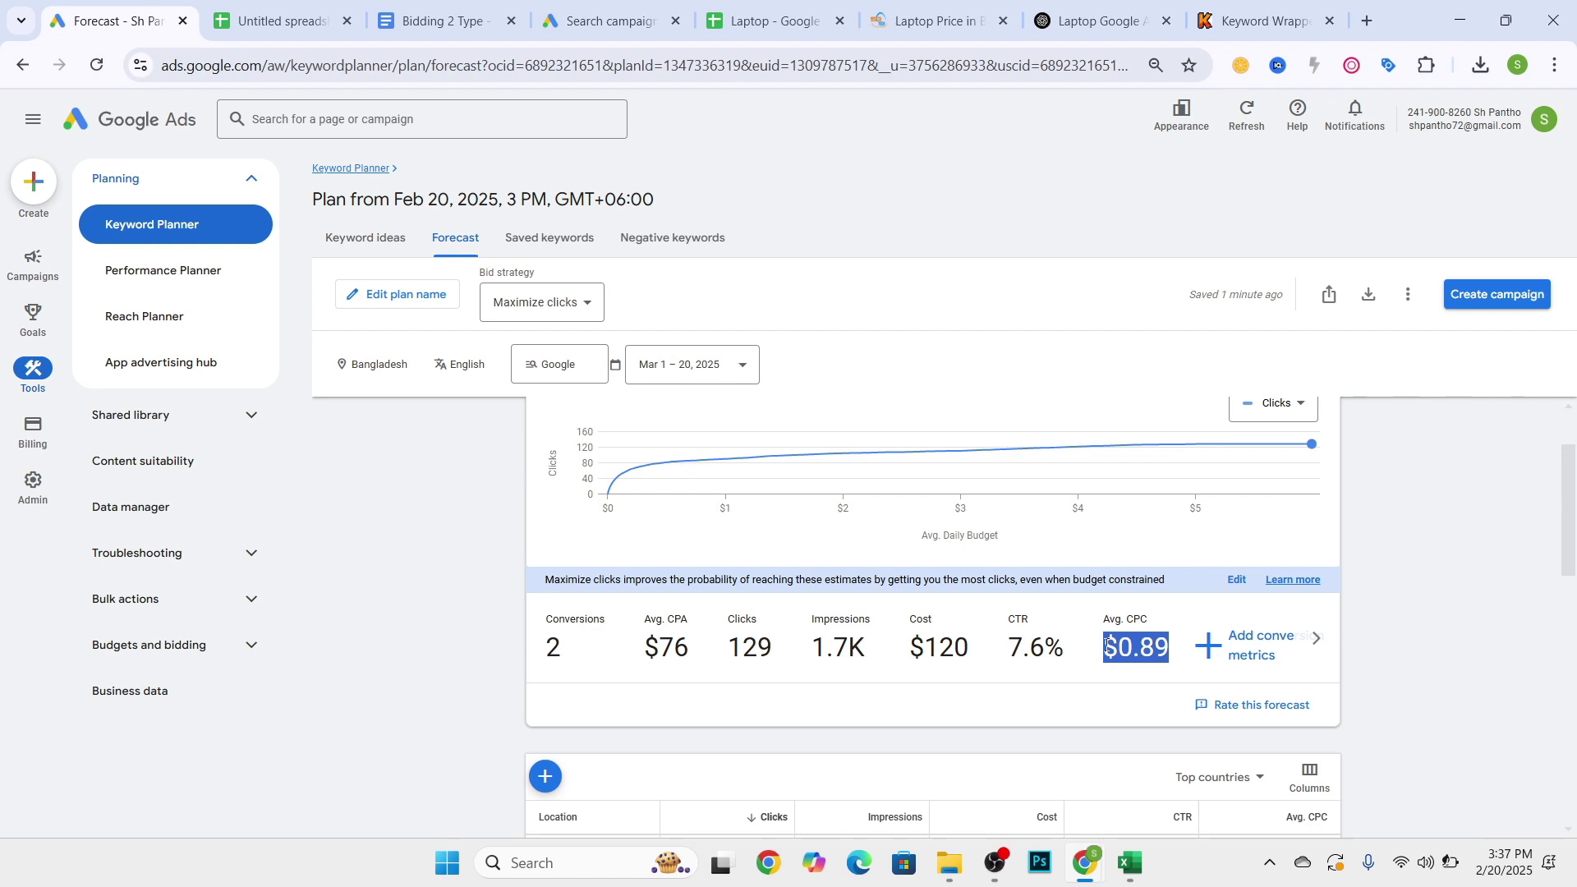
pyautogui.click(1173, 658)
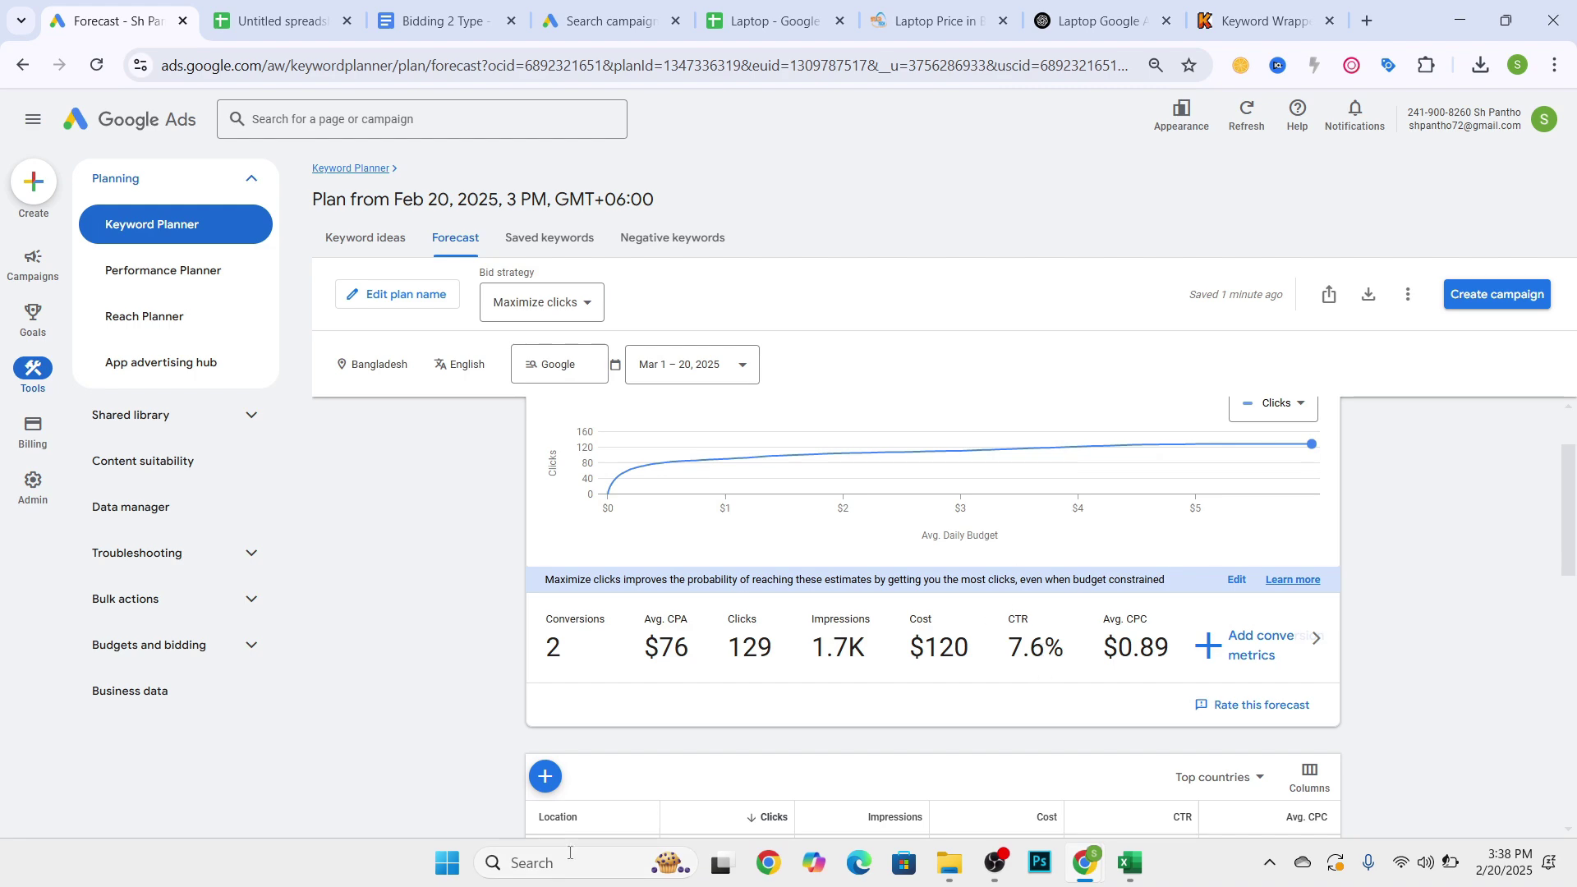
# - Search Google for "ctr calculator" in a new tab and open the Convoboss click-through rate formula from the image results
pyautogui.click(450, 878)
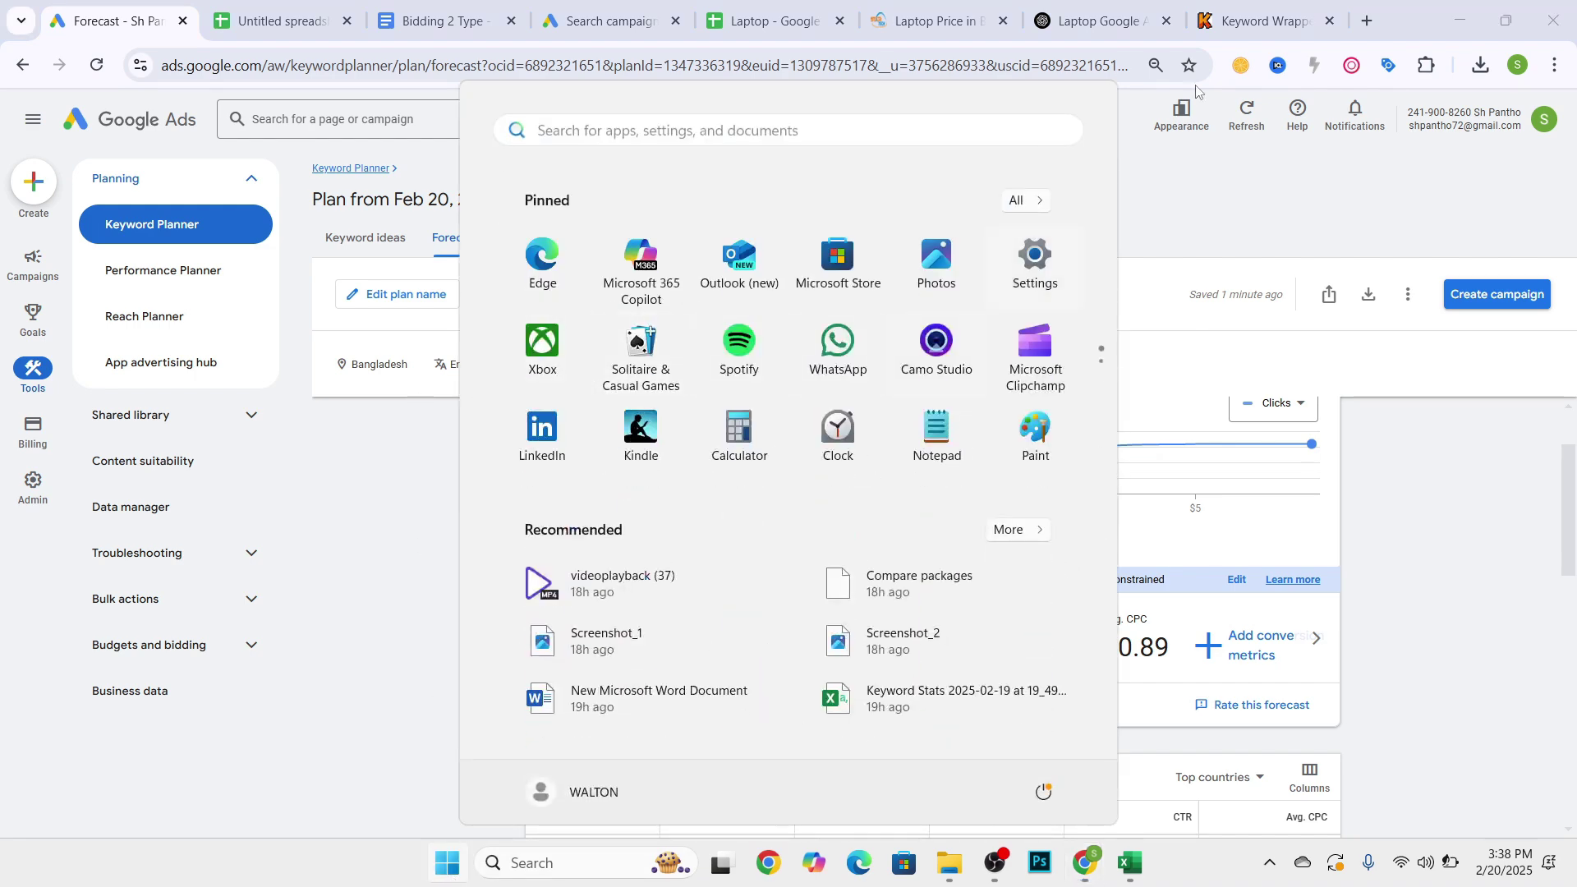
pyautogui.click(1368, 21)
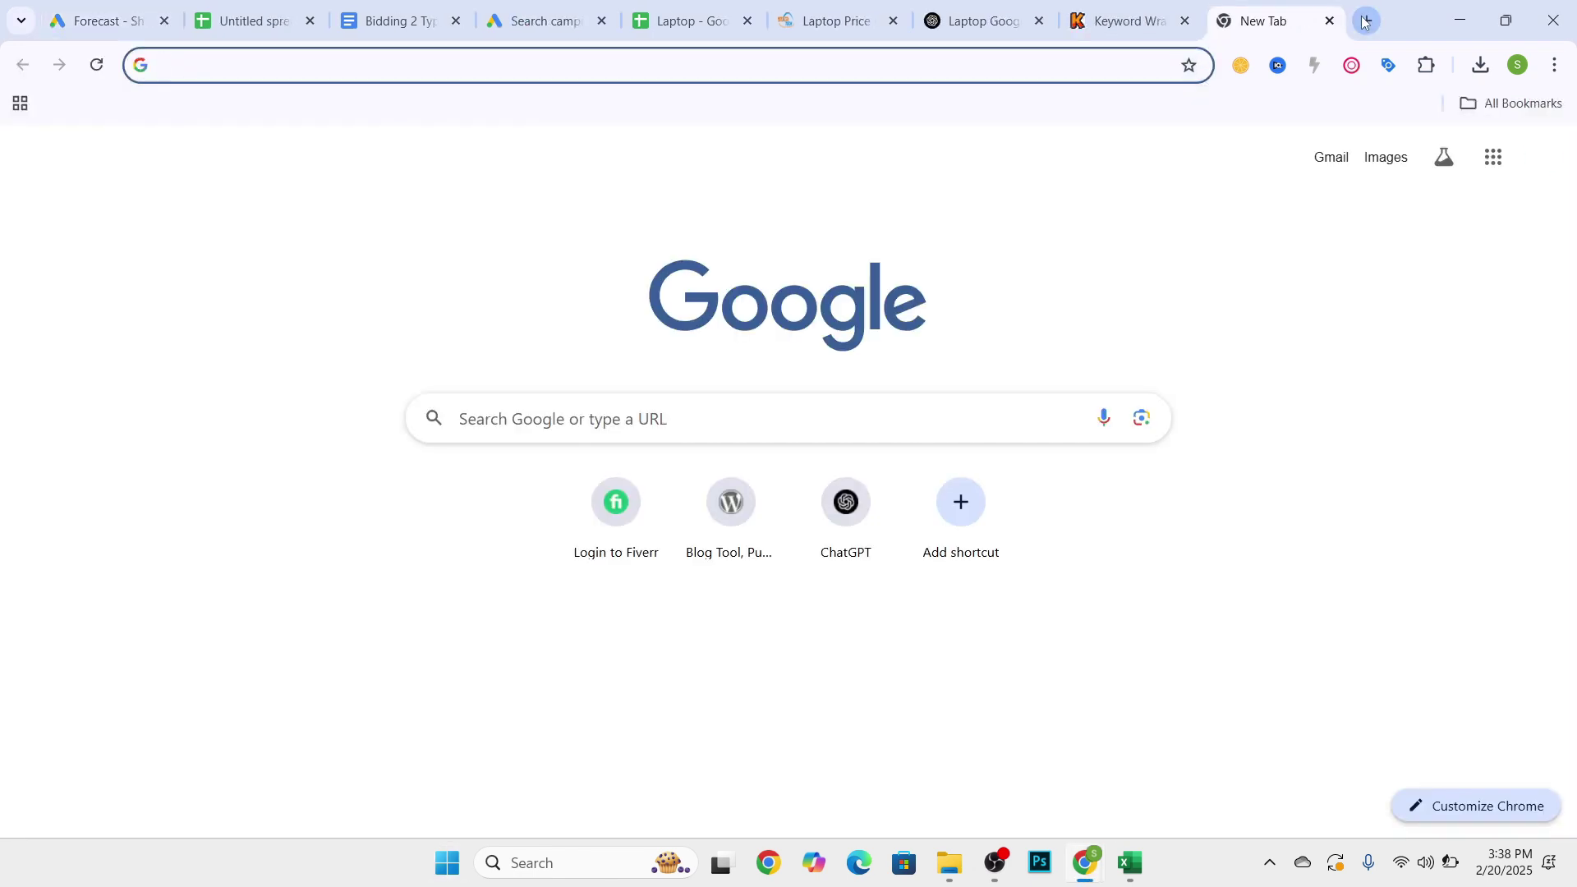
pyautogui.write('cTR ')
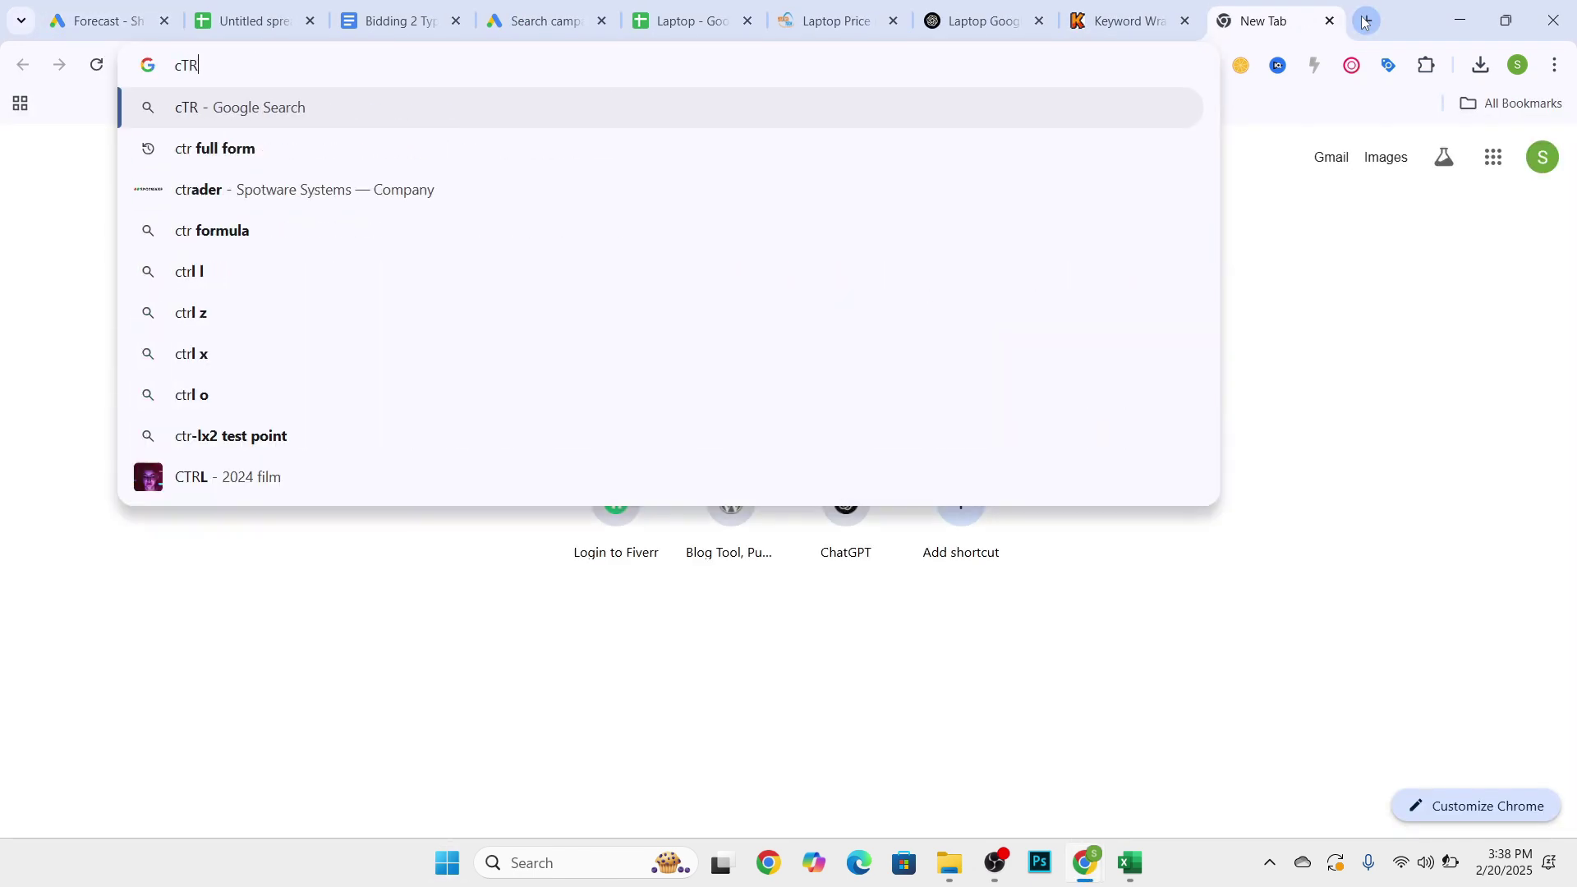
pyautogui.write('VS')
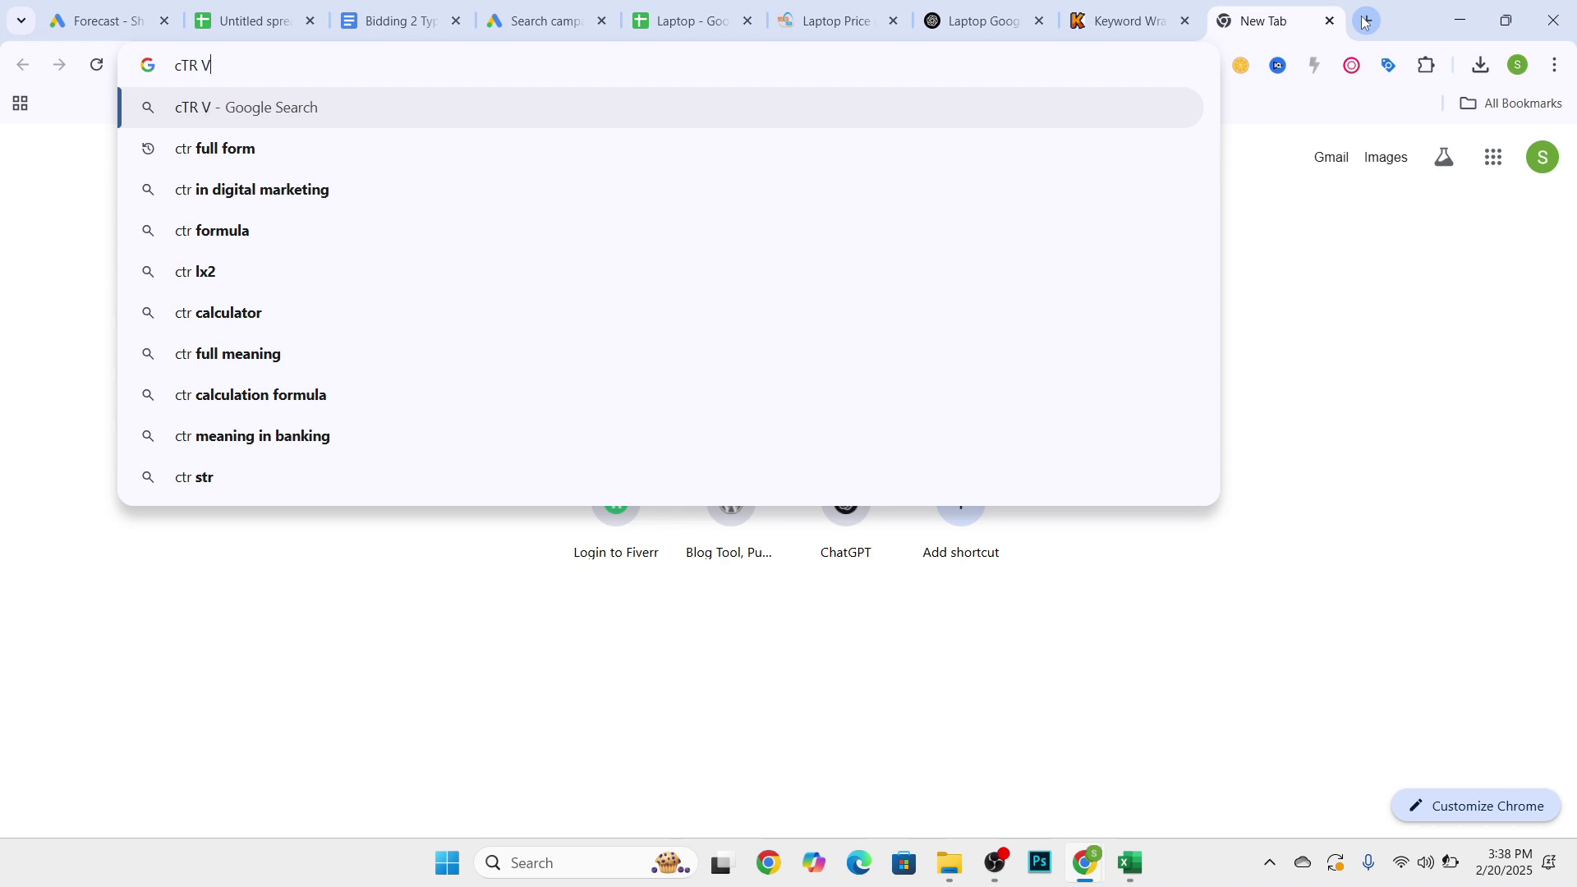
pyautogui.press('BackSpace')
pyautogui.press('BackSpace')
pyautogui.write('CL')
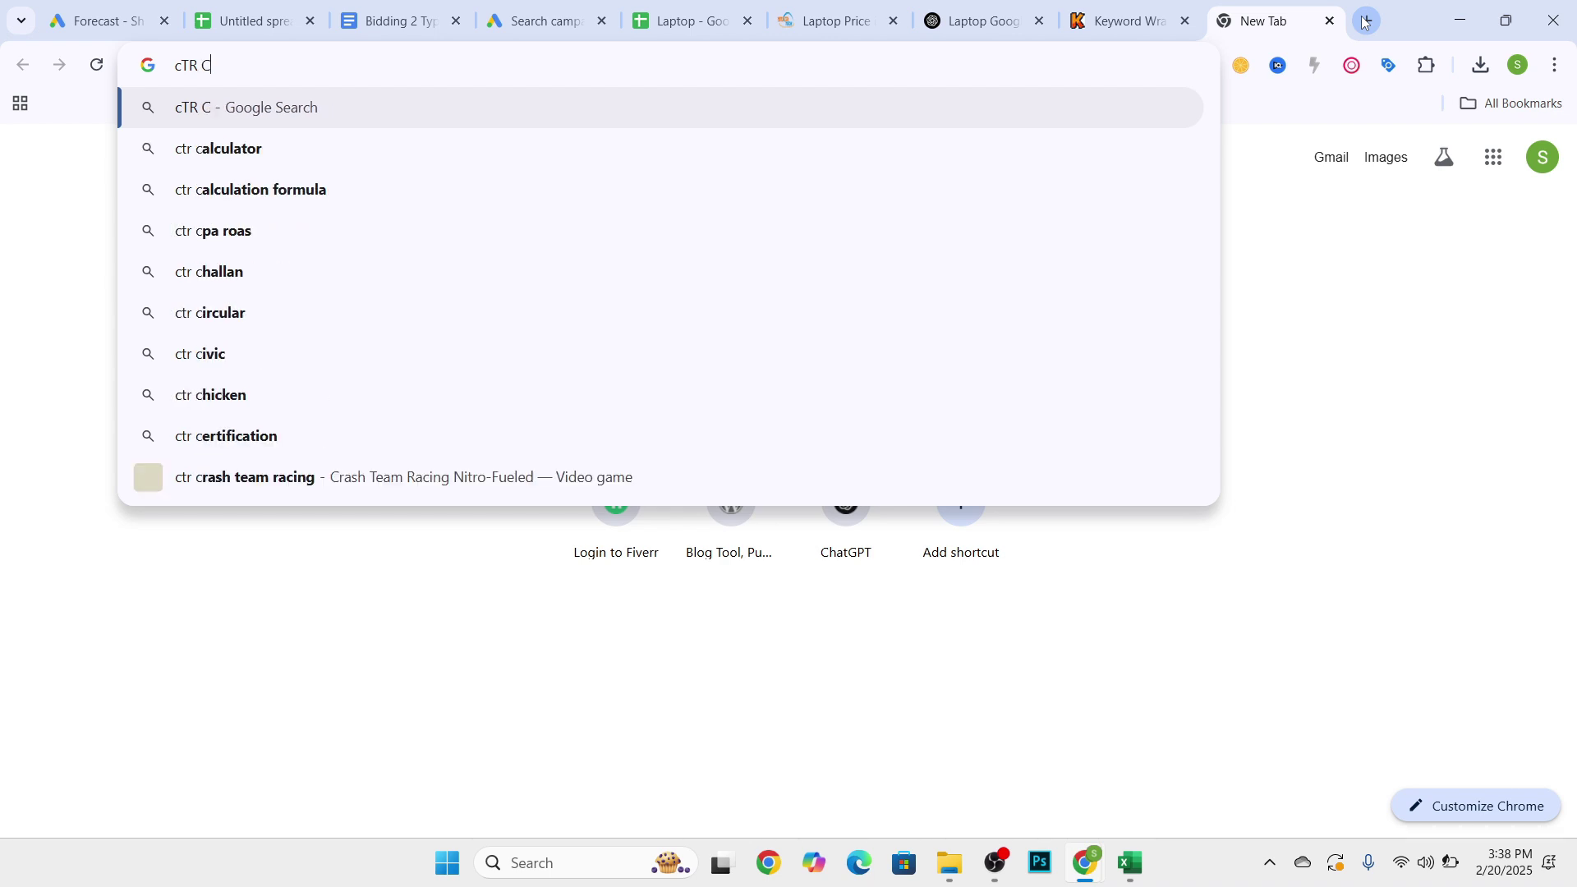
pyautogui.press('BackSpace')
pyautogui.write('SL')
pyautogui.press('BackSpace')
pyautogui.press('BackSpace')
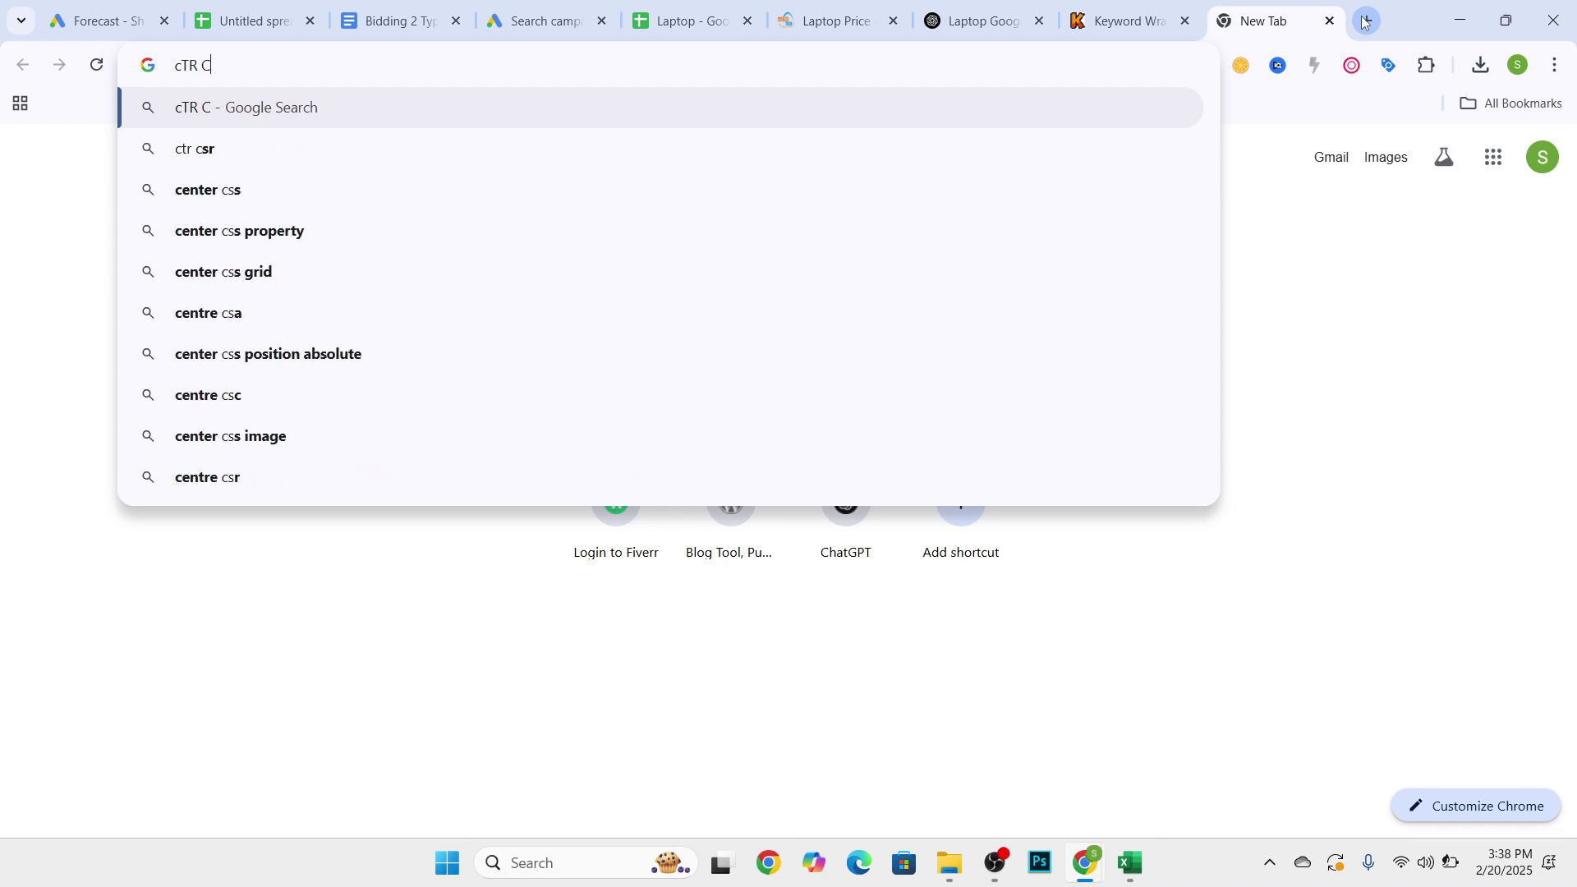
pyautogui.write('ALCU')
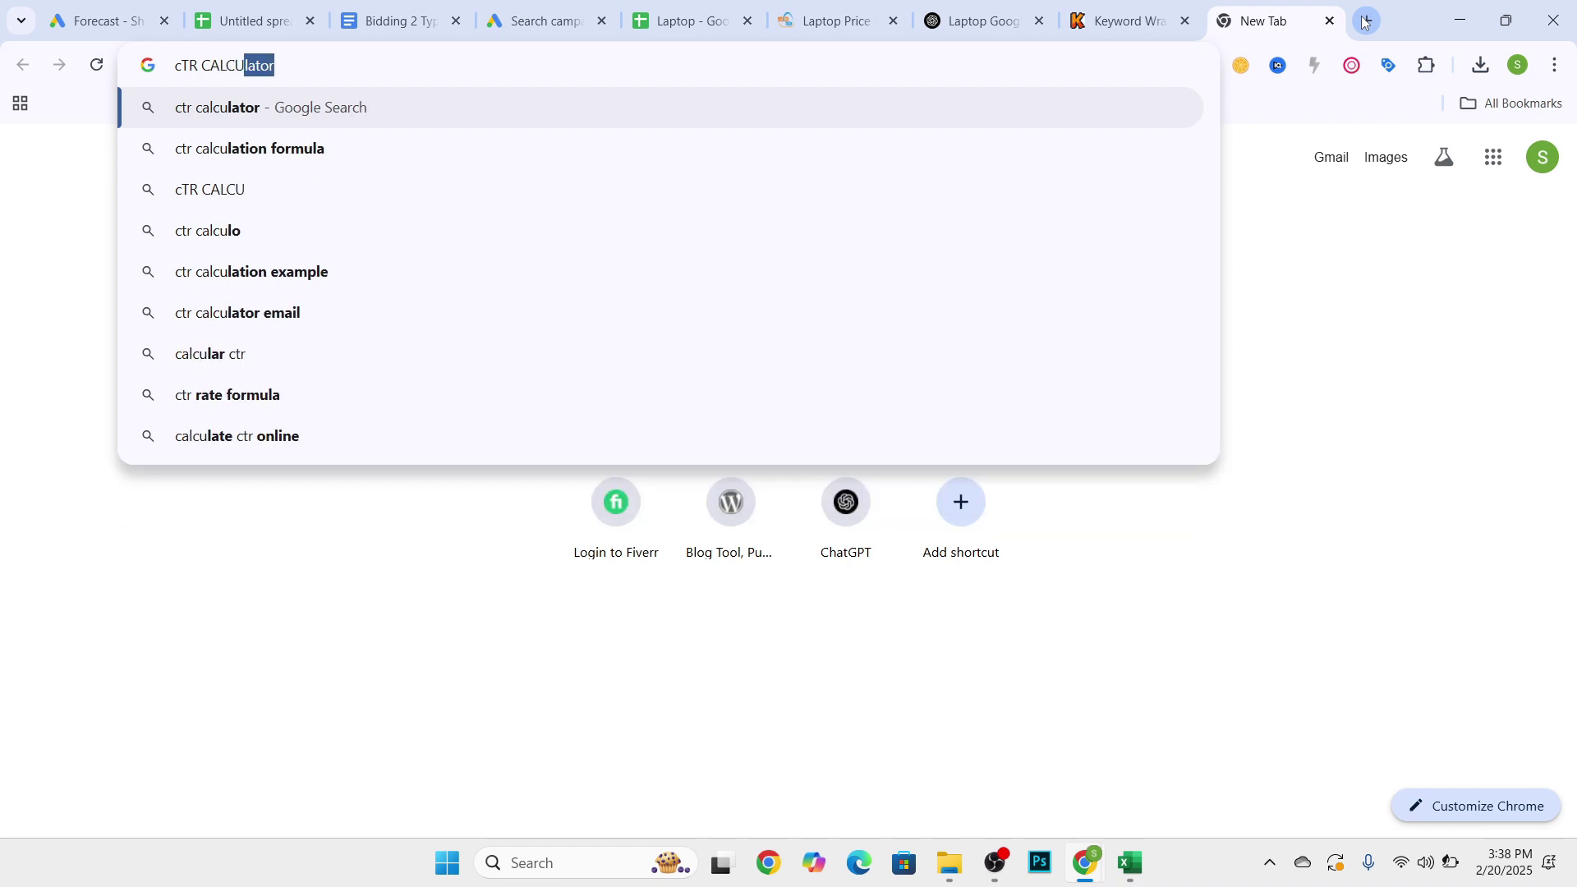
pyautogui.press('Return')
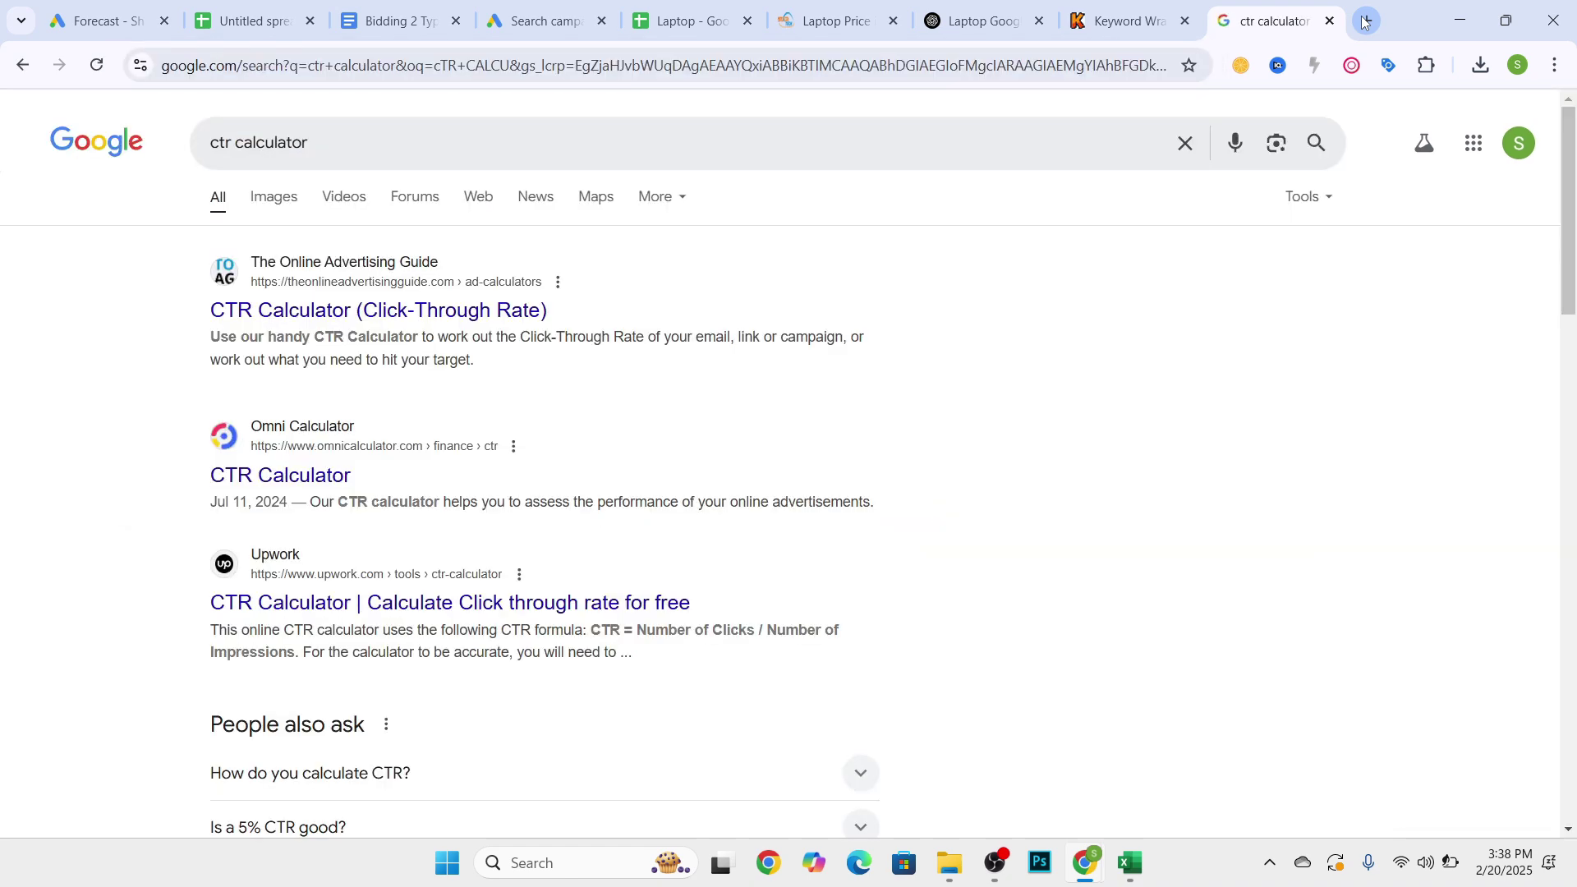
pyautogui.click(285, 196)
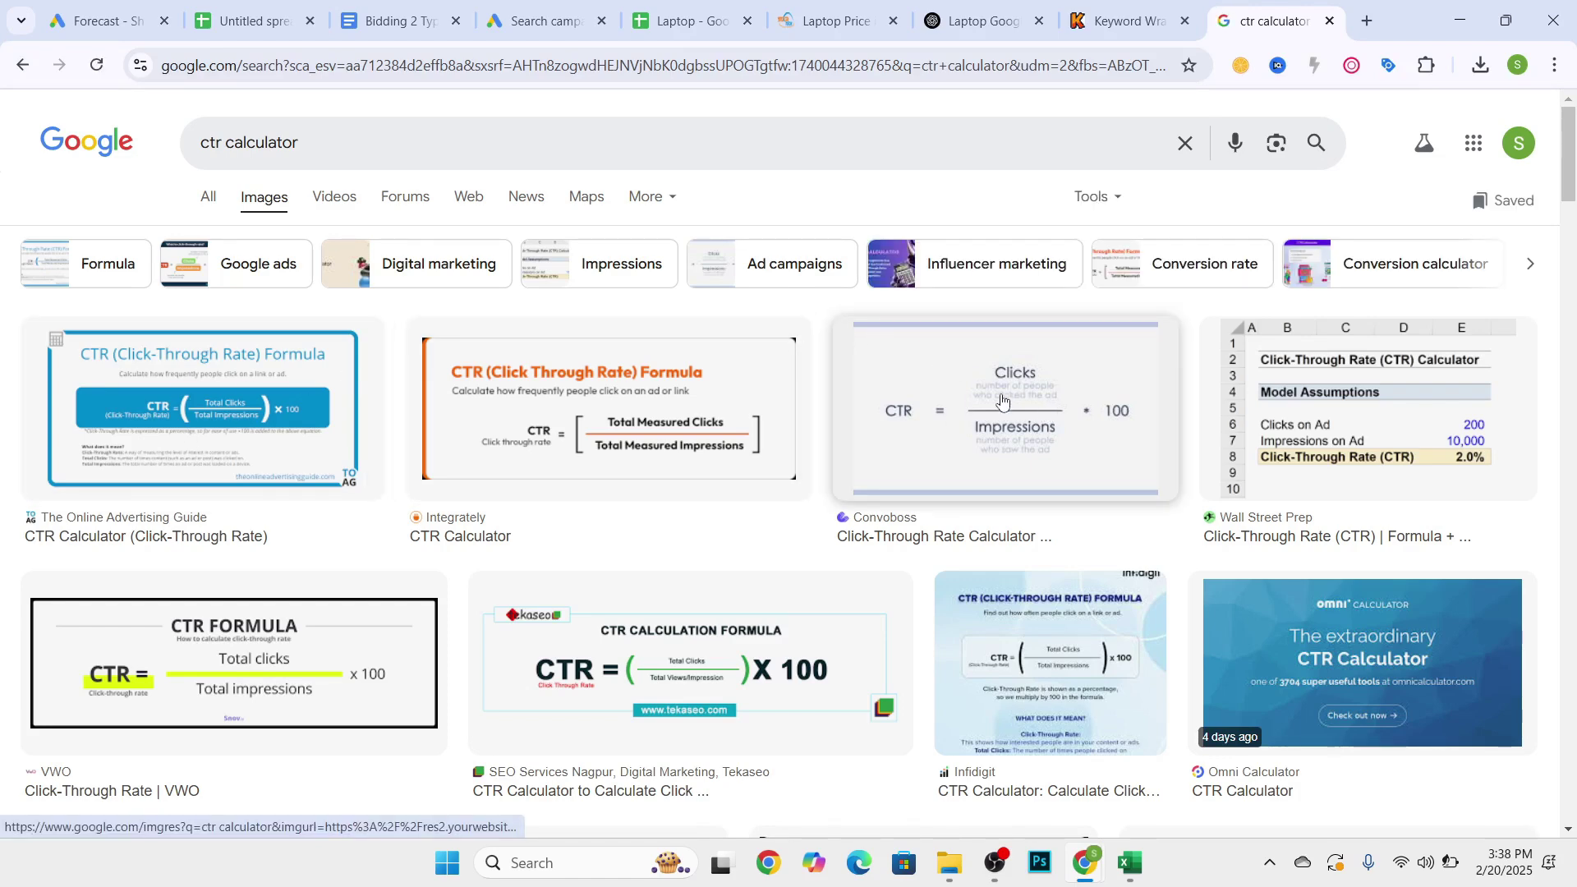
pyautogui.click(962, 416)
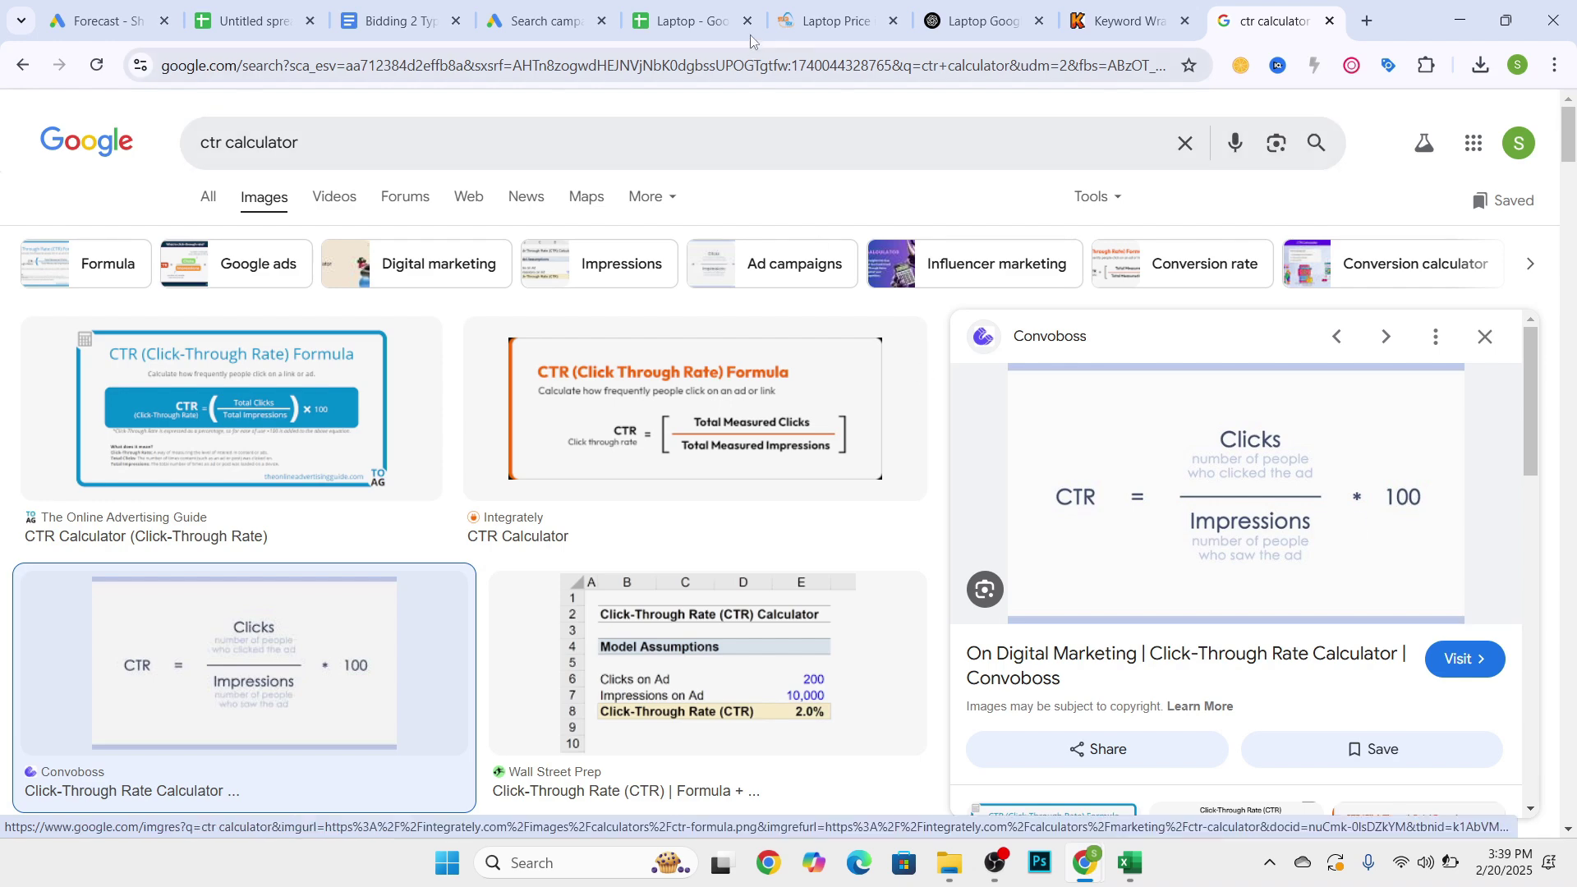
# - Check the maximum CPC bid limit setting in the Search campaign draft and return to the Keyword Planner forecast
pyautogui.click(532, 6)
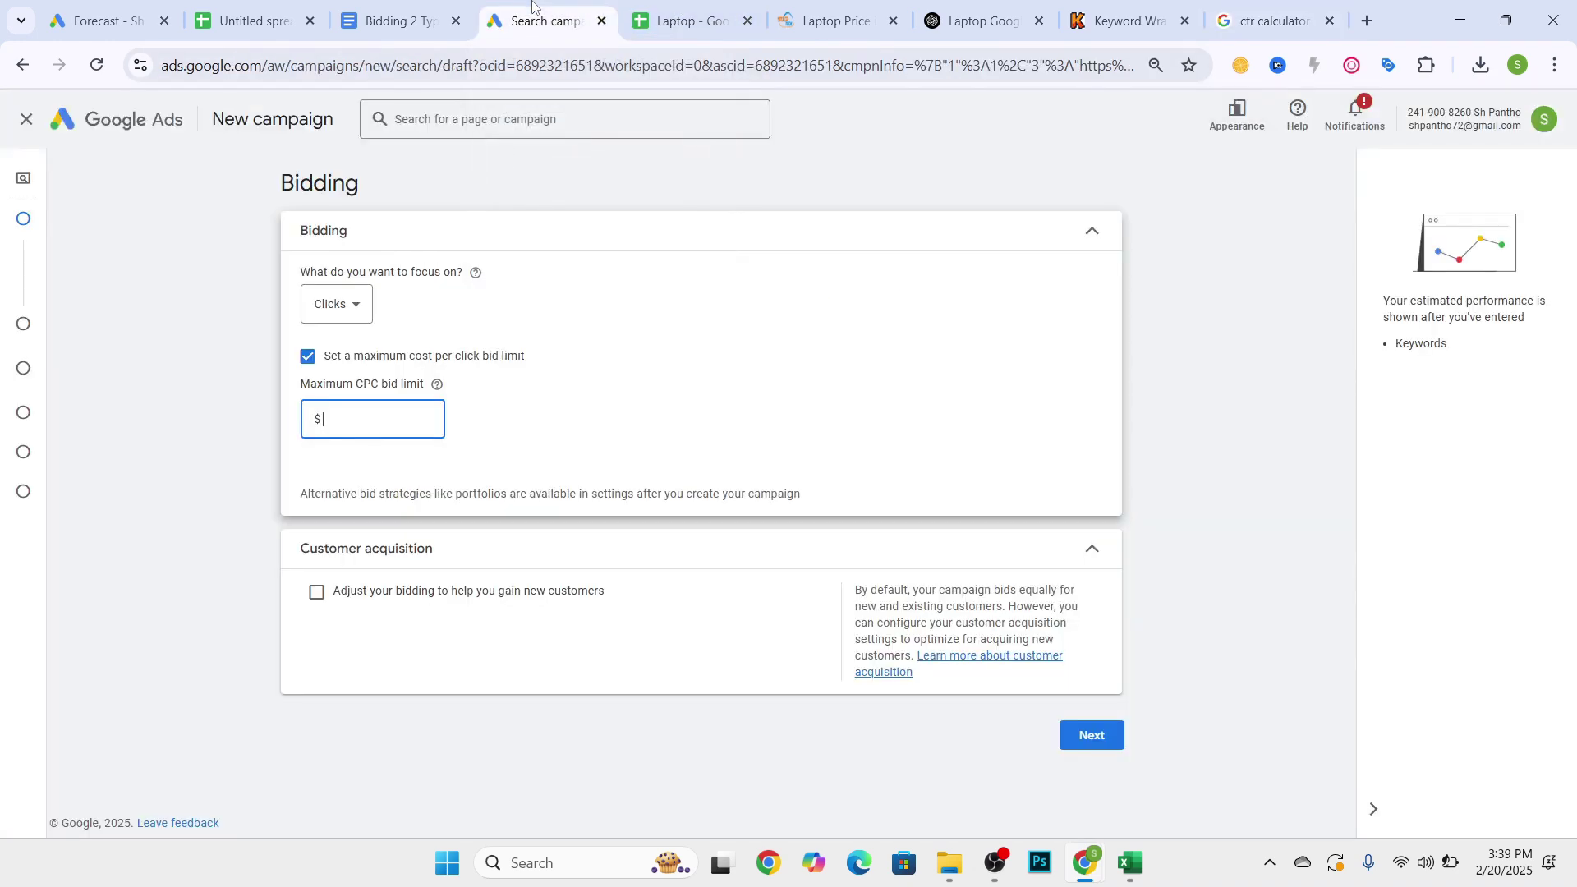
pyautogui.click(97, 16)
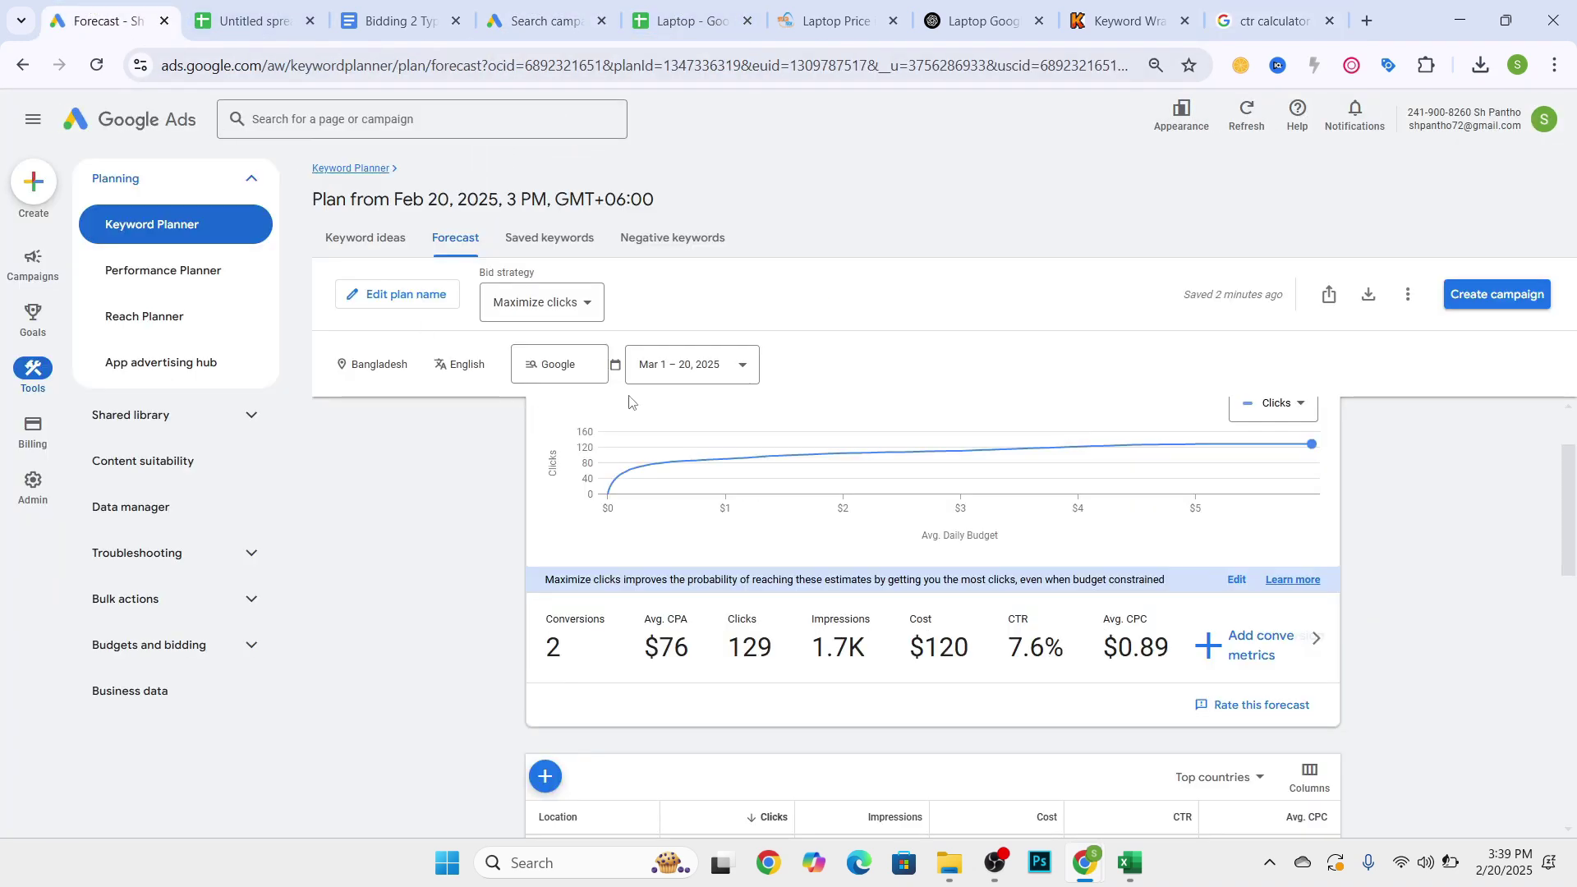
# - Open Calculator and divide the forecast's 129 clicks by its 1700 impressions
pyautogui.click(443, 862)
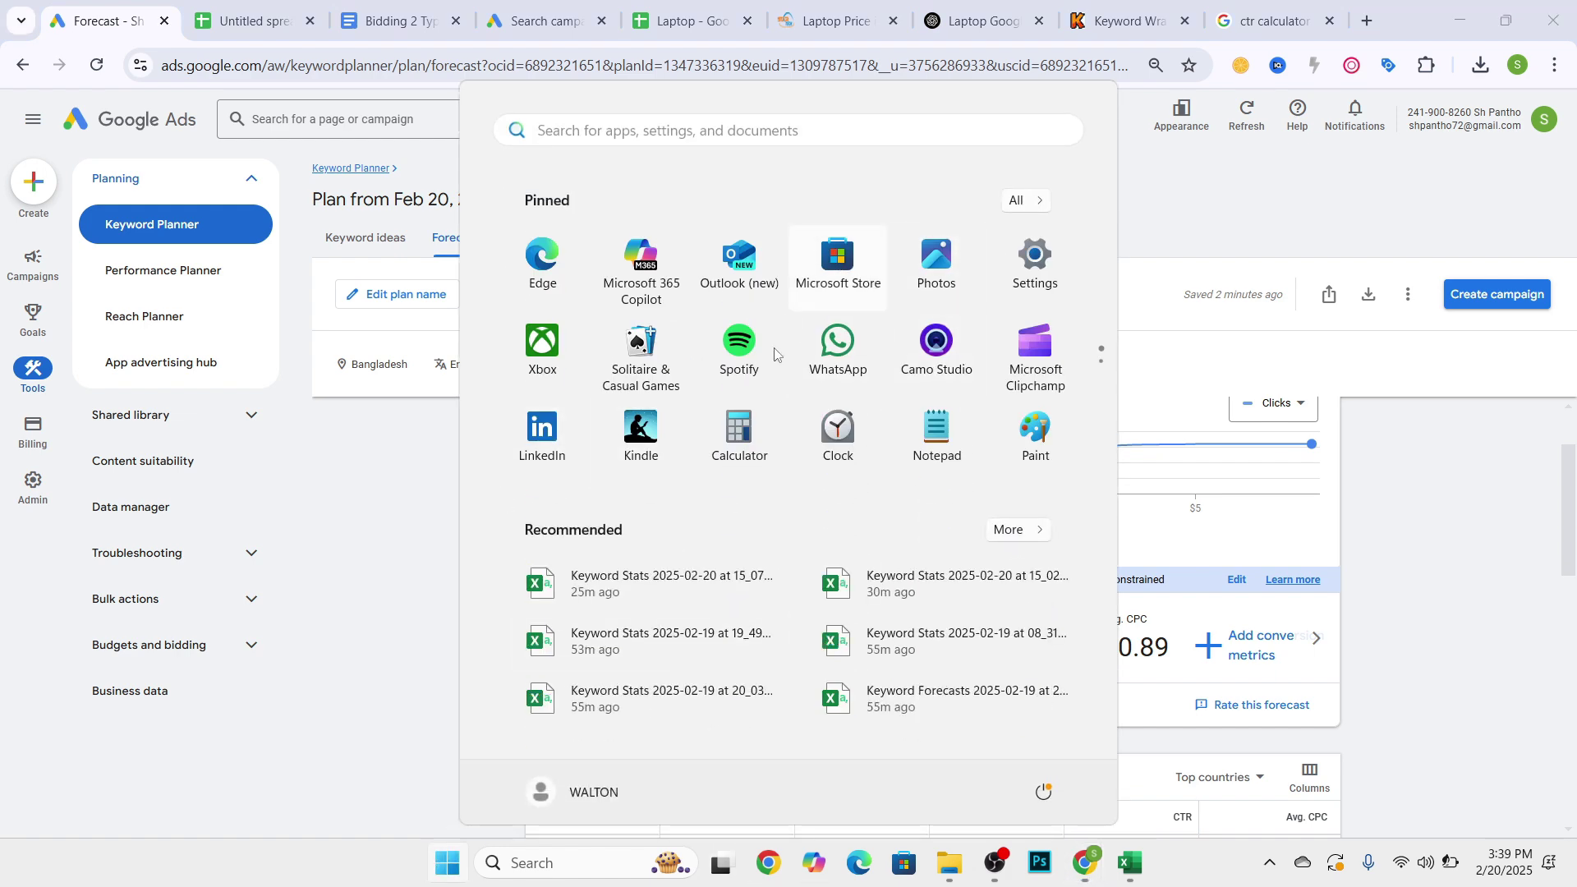
pyautogui.click(739, 427)
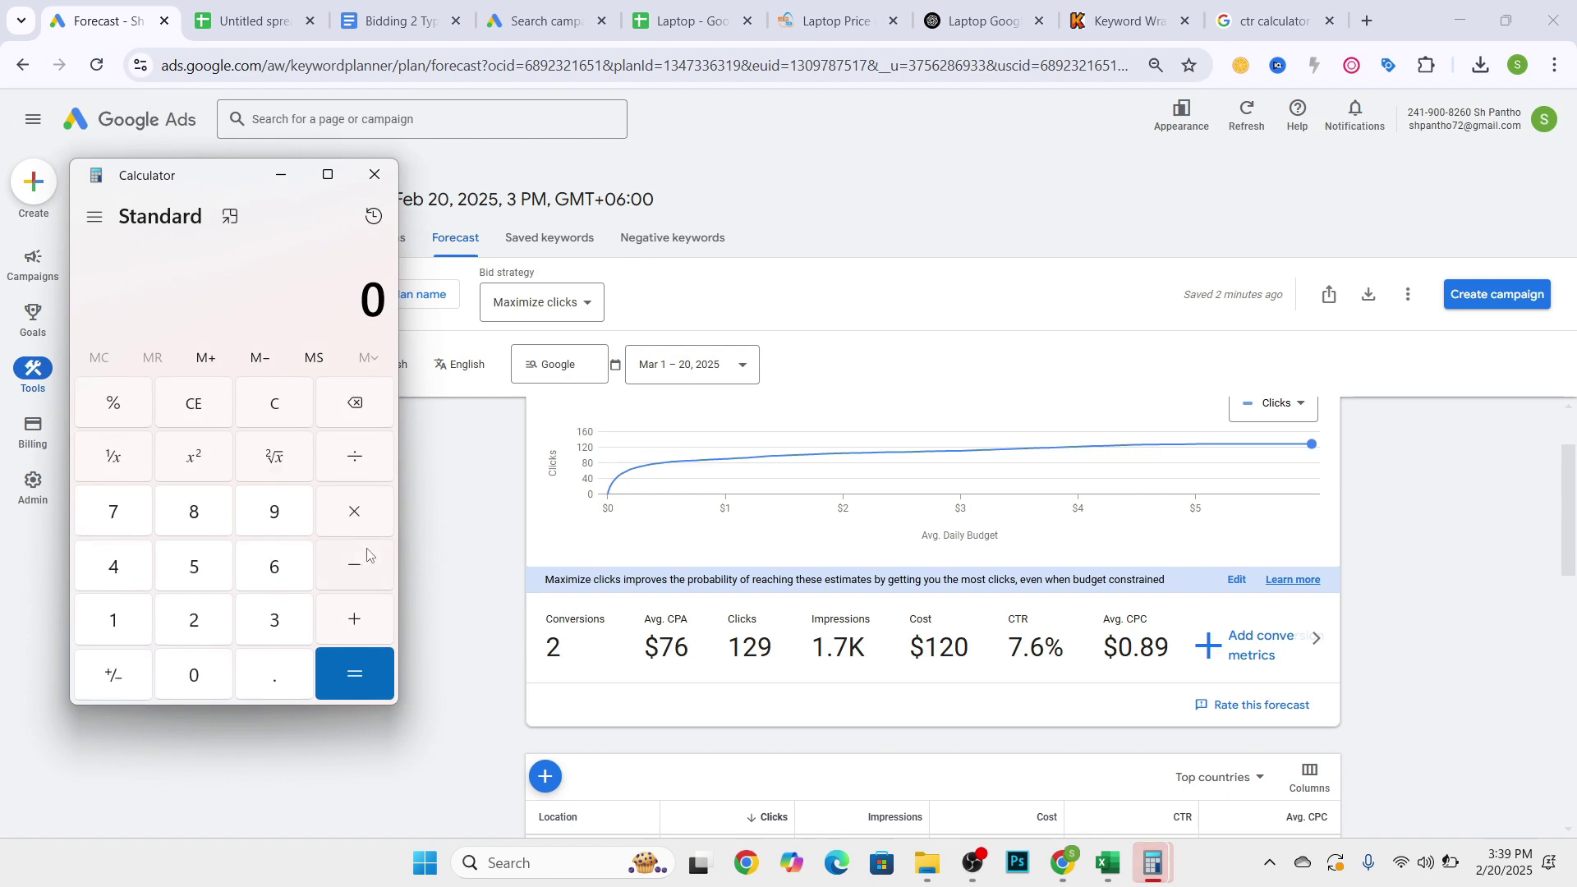
pyautogui.click(137, 620)
pyautogui.click(218, 608)
pyautogui.click(285, 515)
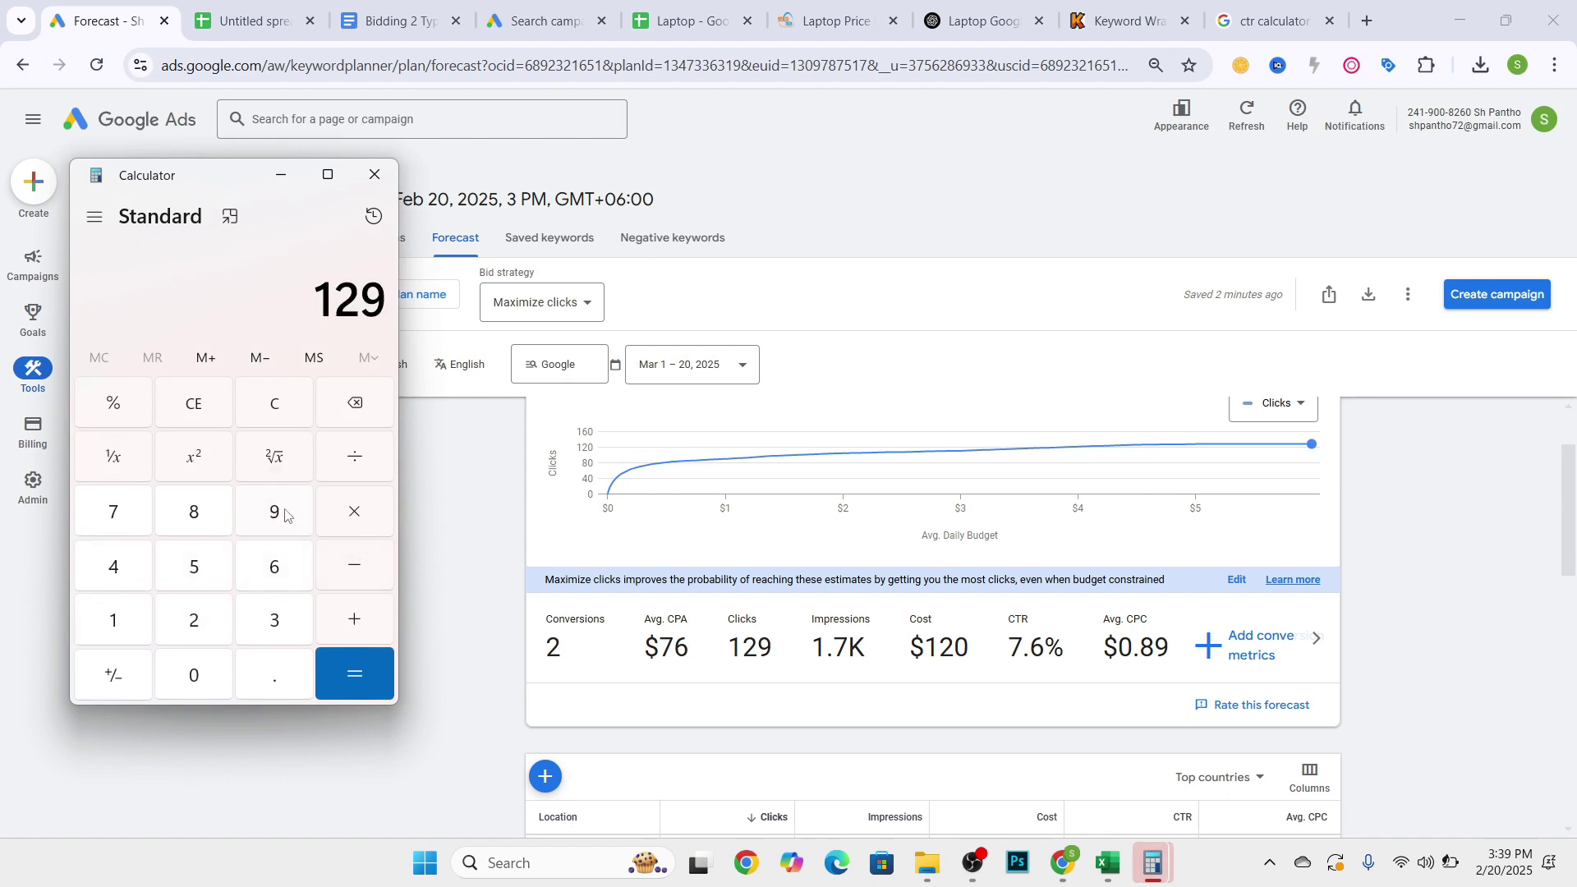
pyautogui.click(366, 464)
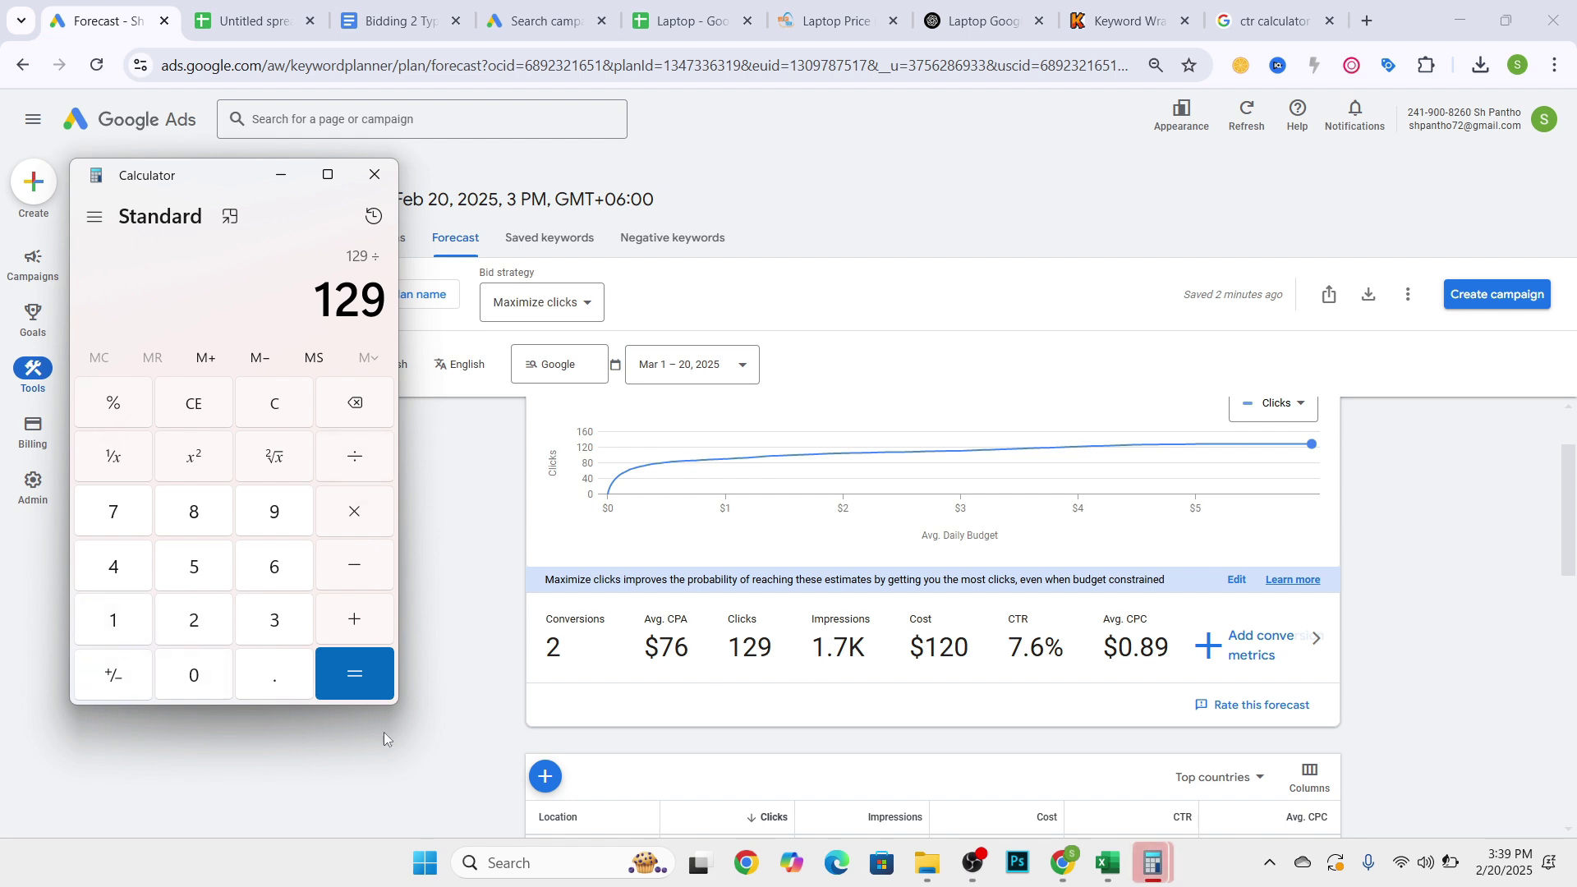
pyautogui.click(134, 631)
pyautogui.click(125, 516)
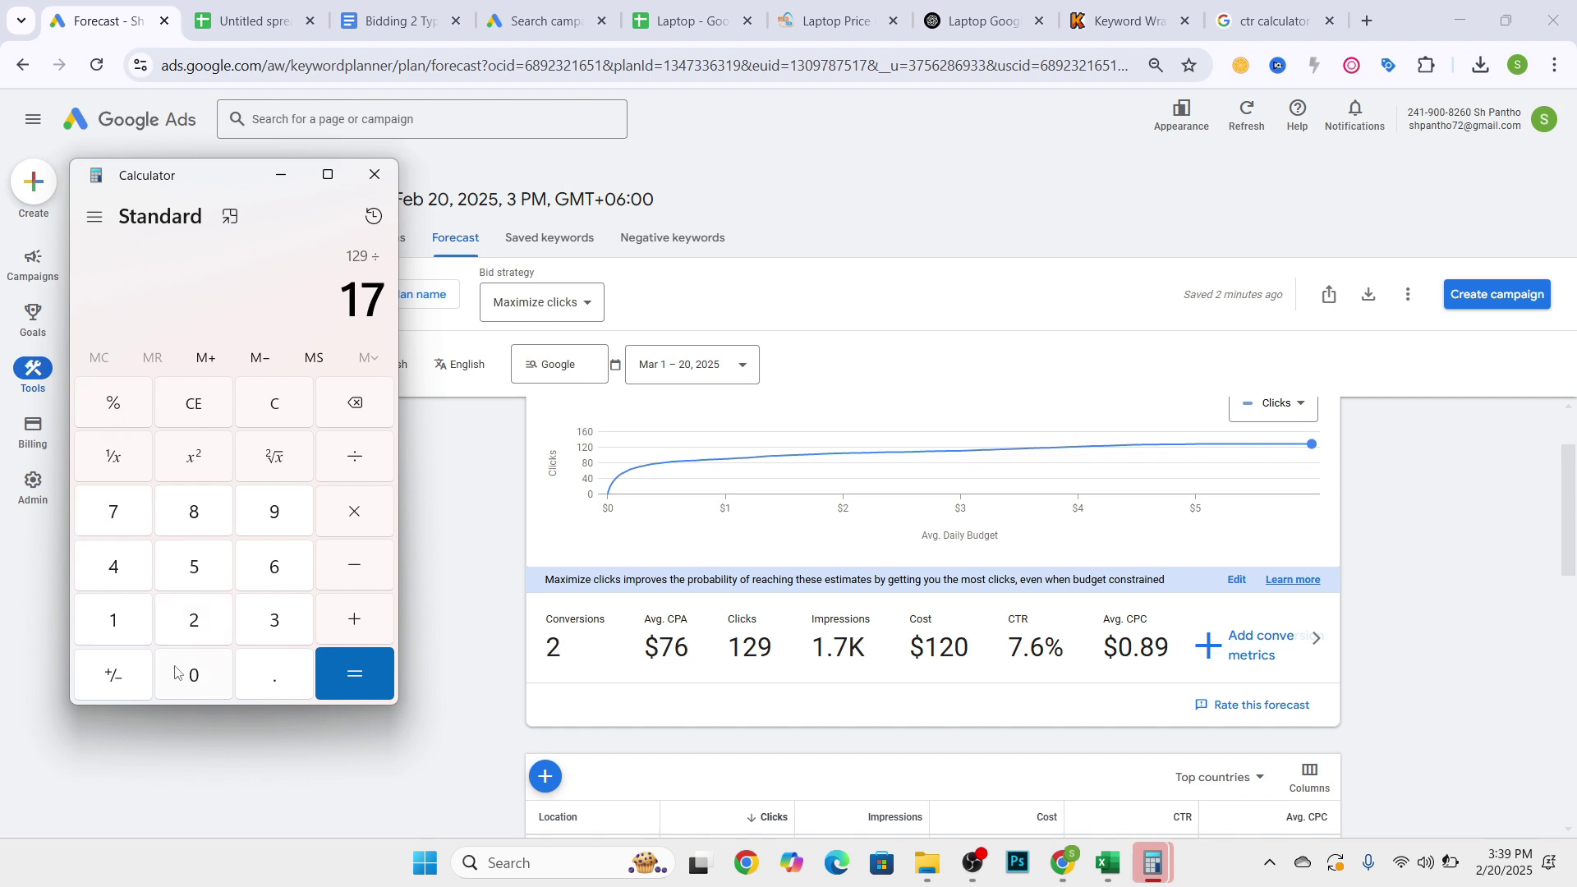
pyautogui.click(194, 675)
pyautogui.click(197, 676)
pyautogui.click(355, 676)
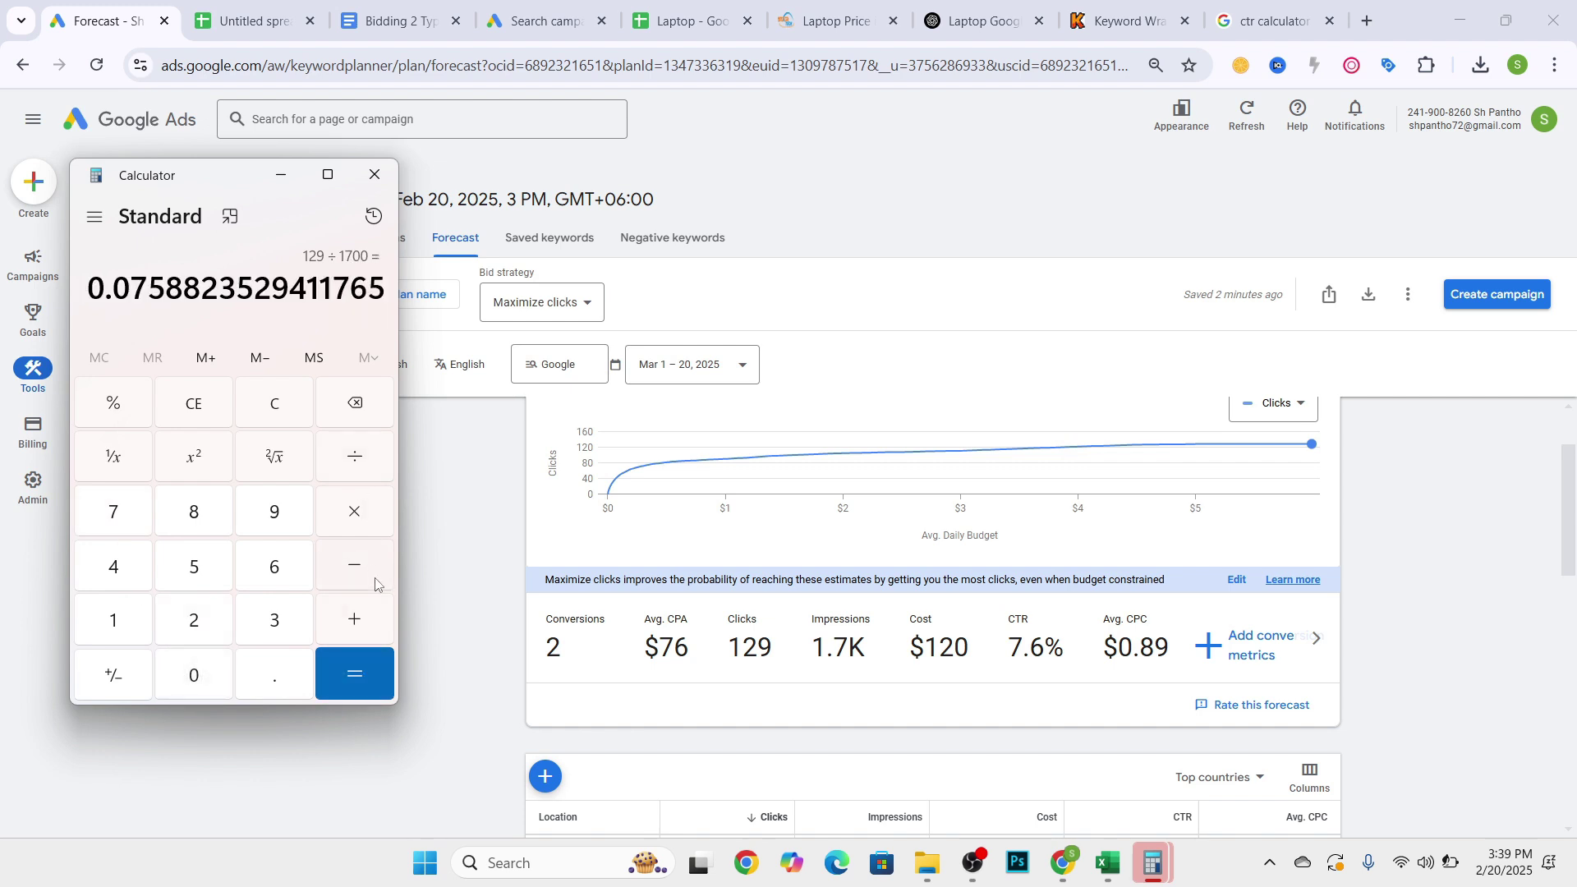
# - Multiply the quotient by 100 to express the click-through rate as a percentage
pyautogui.click(356, 518)
pyautogui.click(117, 618)
pyautogui.click(194, 675)
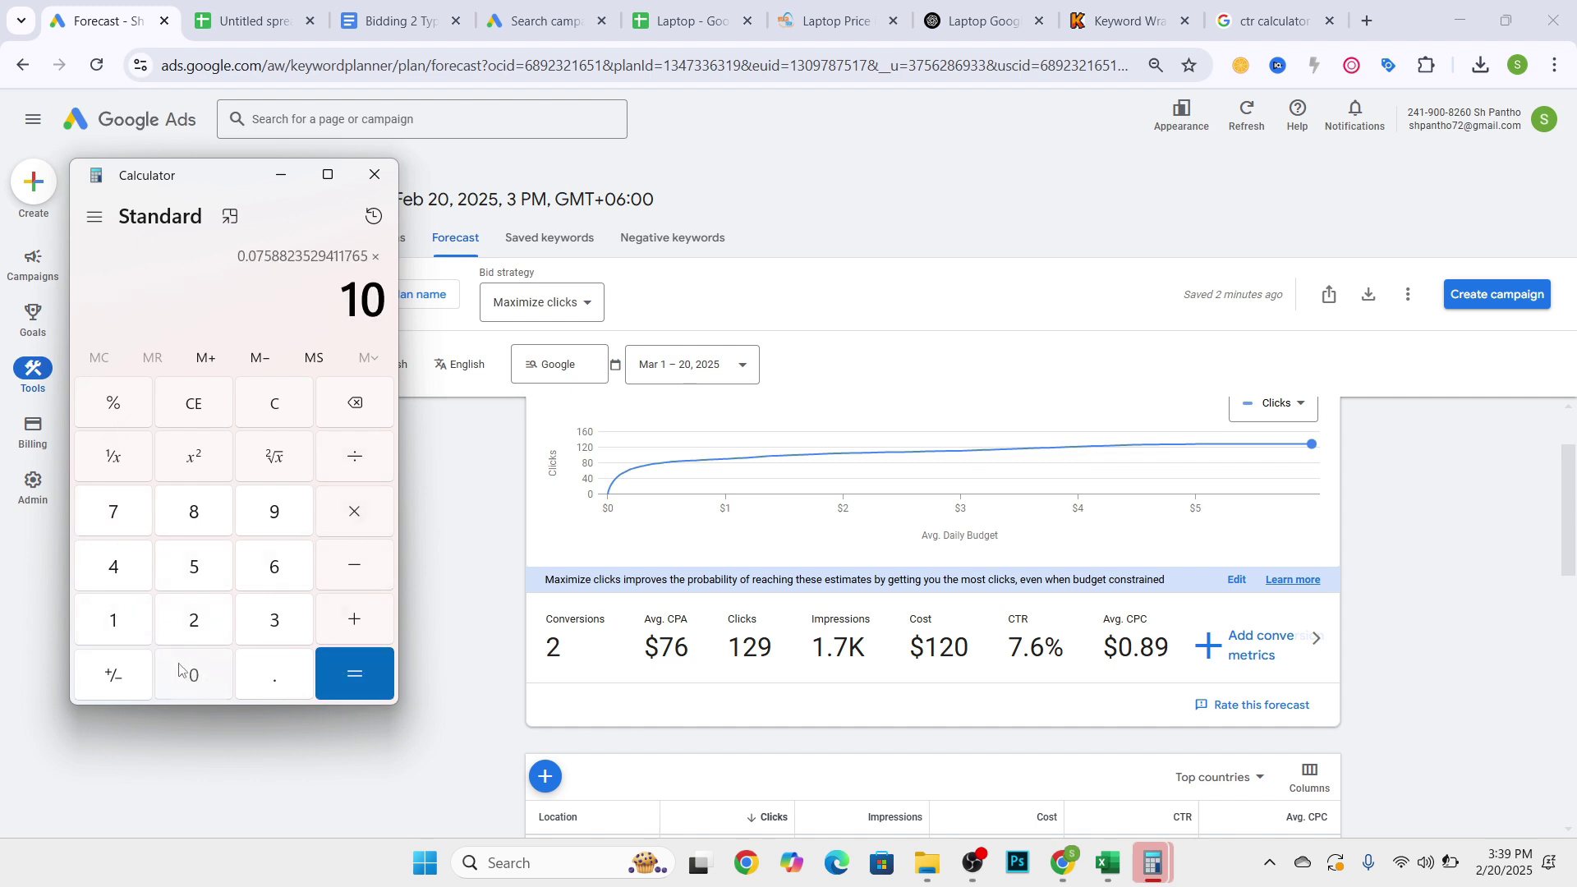
pyautogui.click(194, 675)
pyautogui.click(355, 676)
pyautogui.moveTo(98, 300); pyautogui.dragTo(125, 300)
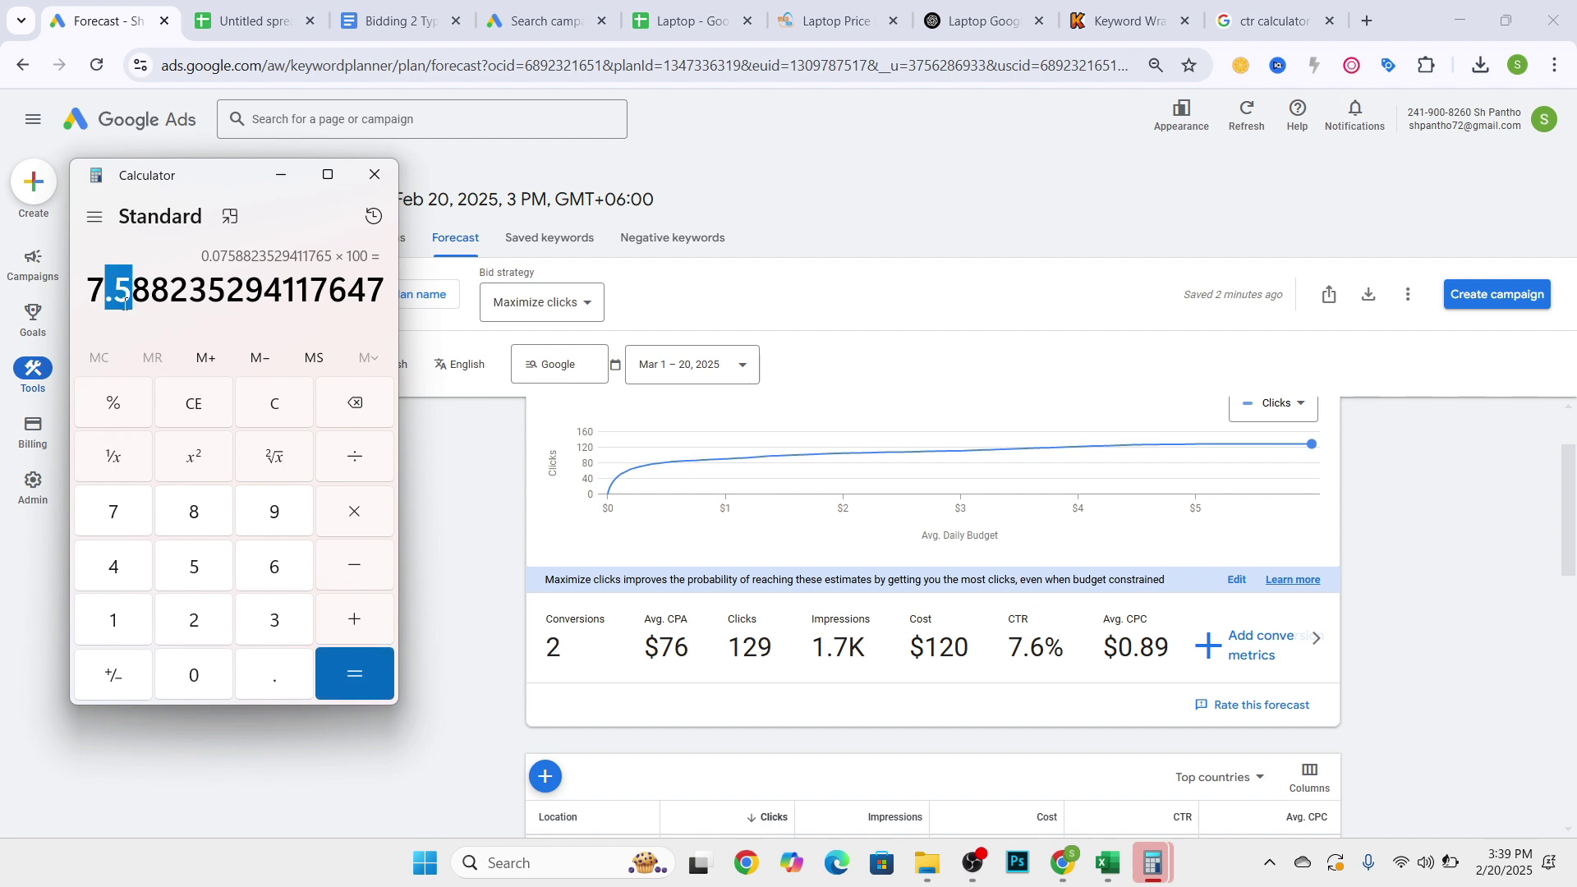
pyautogui.click(143, 304)
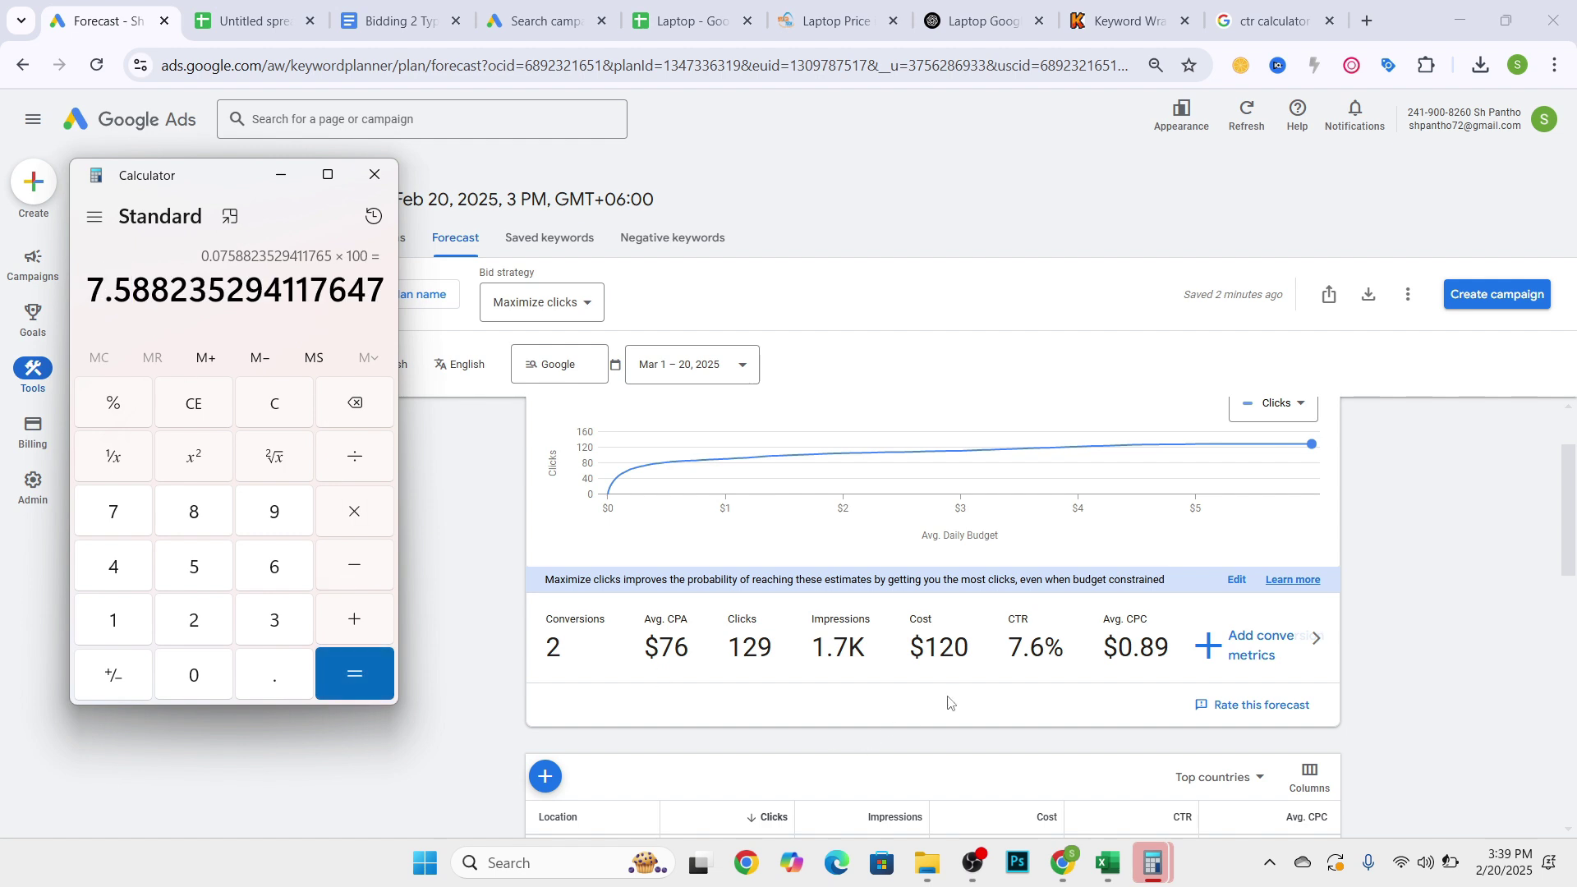
# - Return to the Keyword Planner forecast and examine its cost, average CPA and conversions
pyautogui.moveTo(1072, 664); pyautogui.dragTo(885, 654)
pyautogui.click(979, 664)
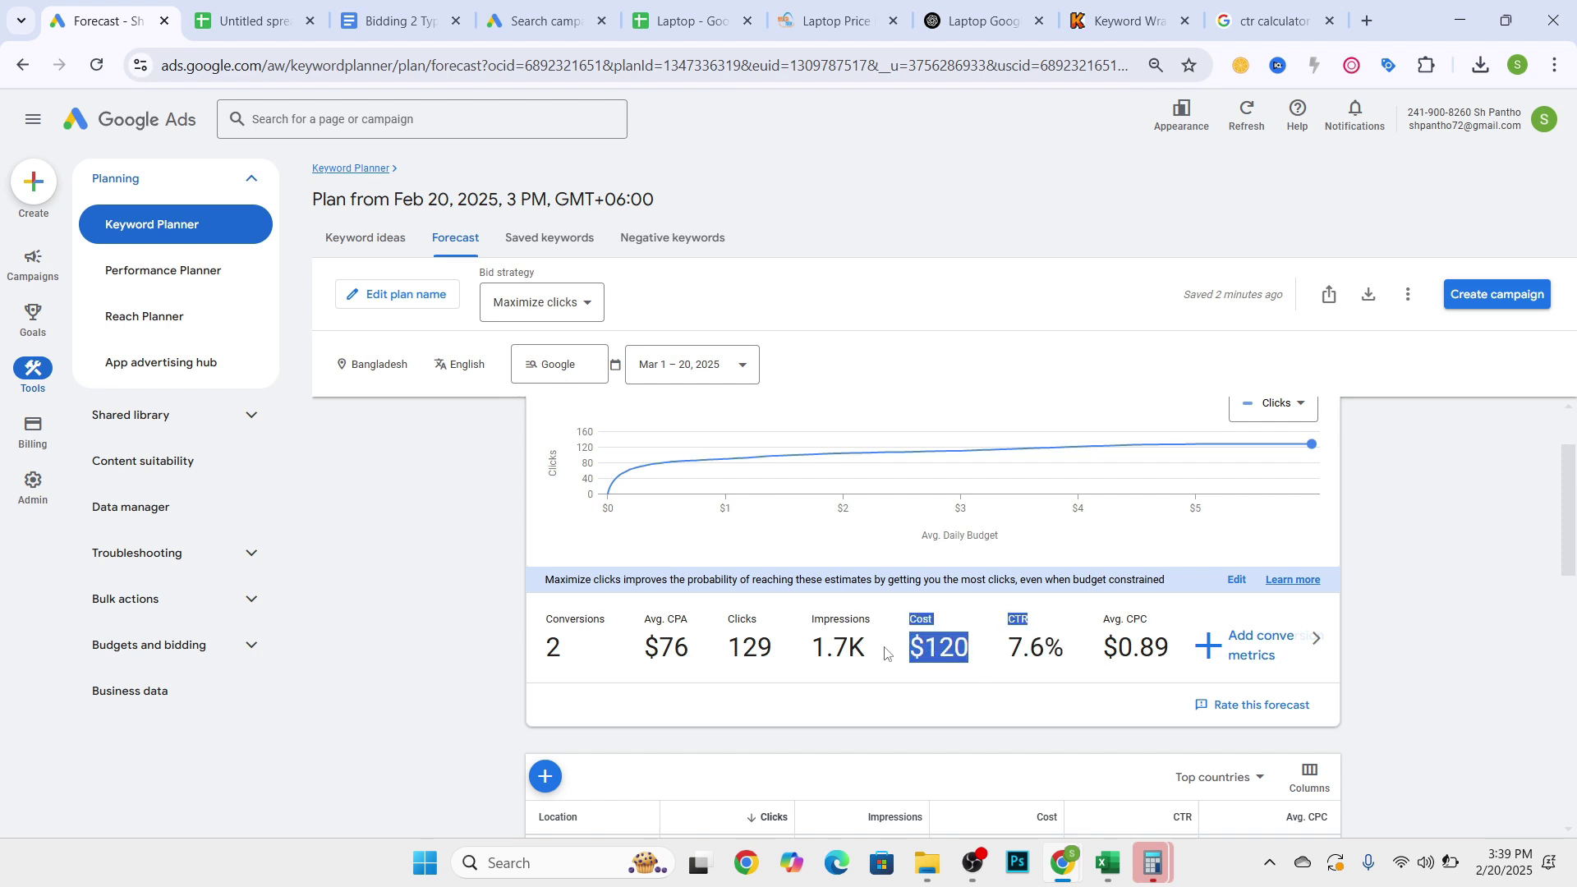
pyautogui.moveTo(645, 649); pyautogui.dragTo(689, 648)
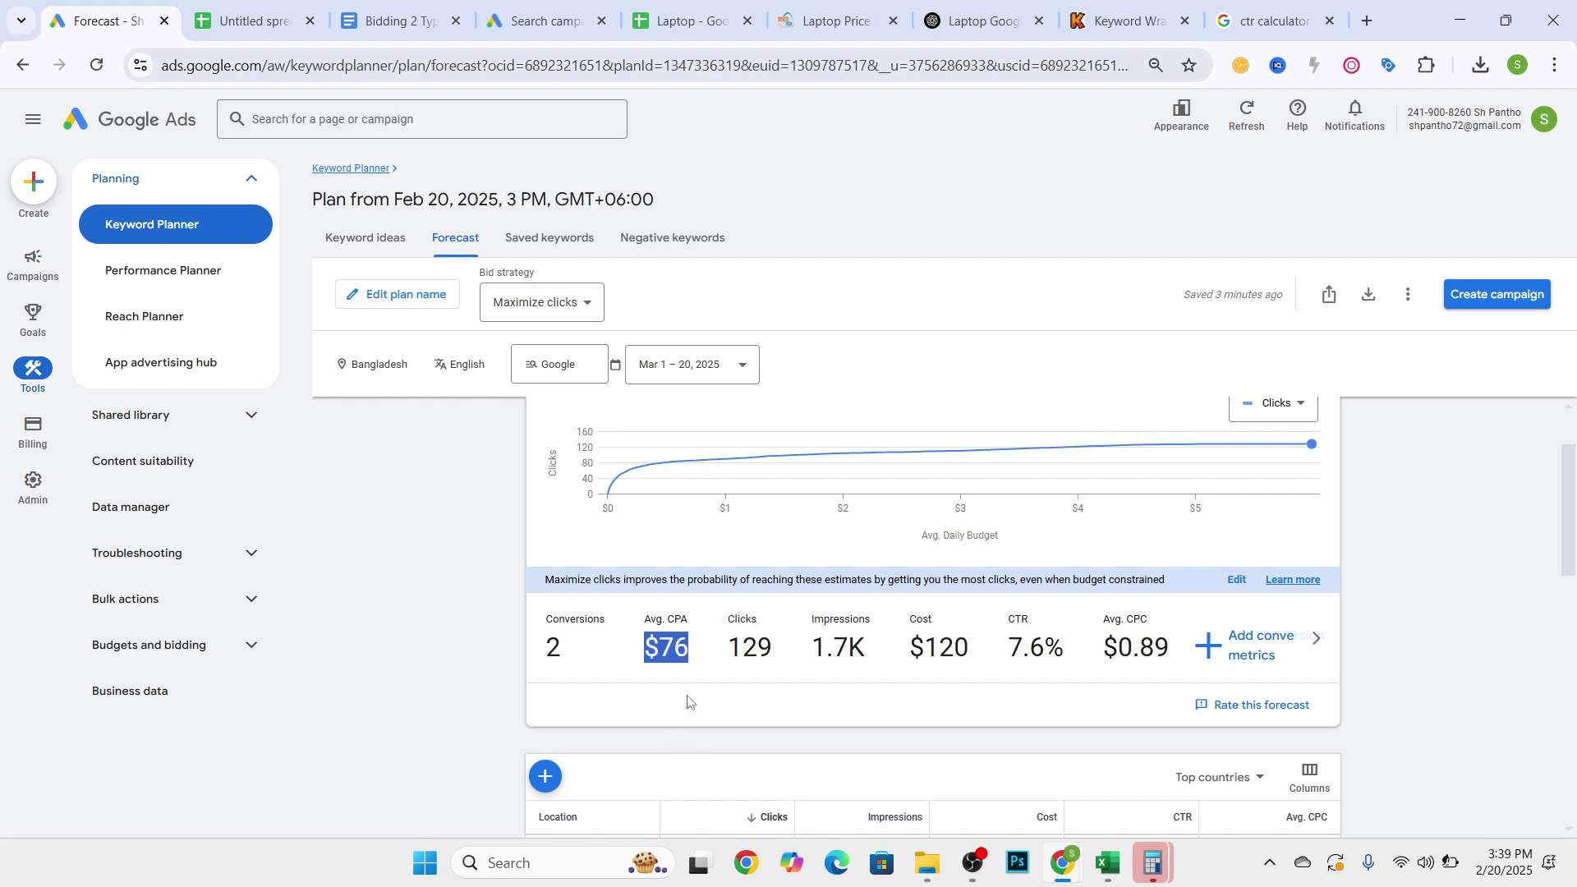
pyautogui.scroll(1, 690, 702)
pyautogui.scroll(-1, 688, 699)
pyautogui.moveTo(584, 665); pyautogui.dragTo(534, 664)
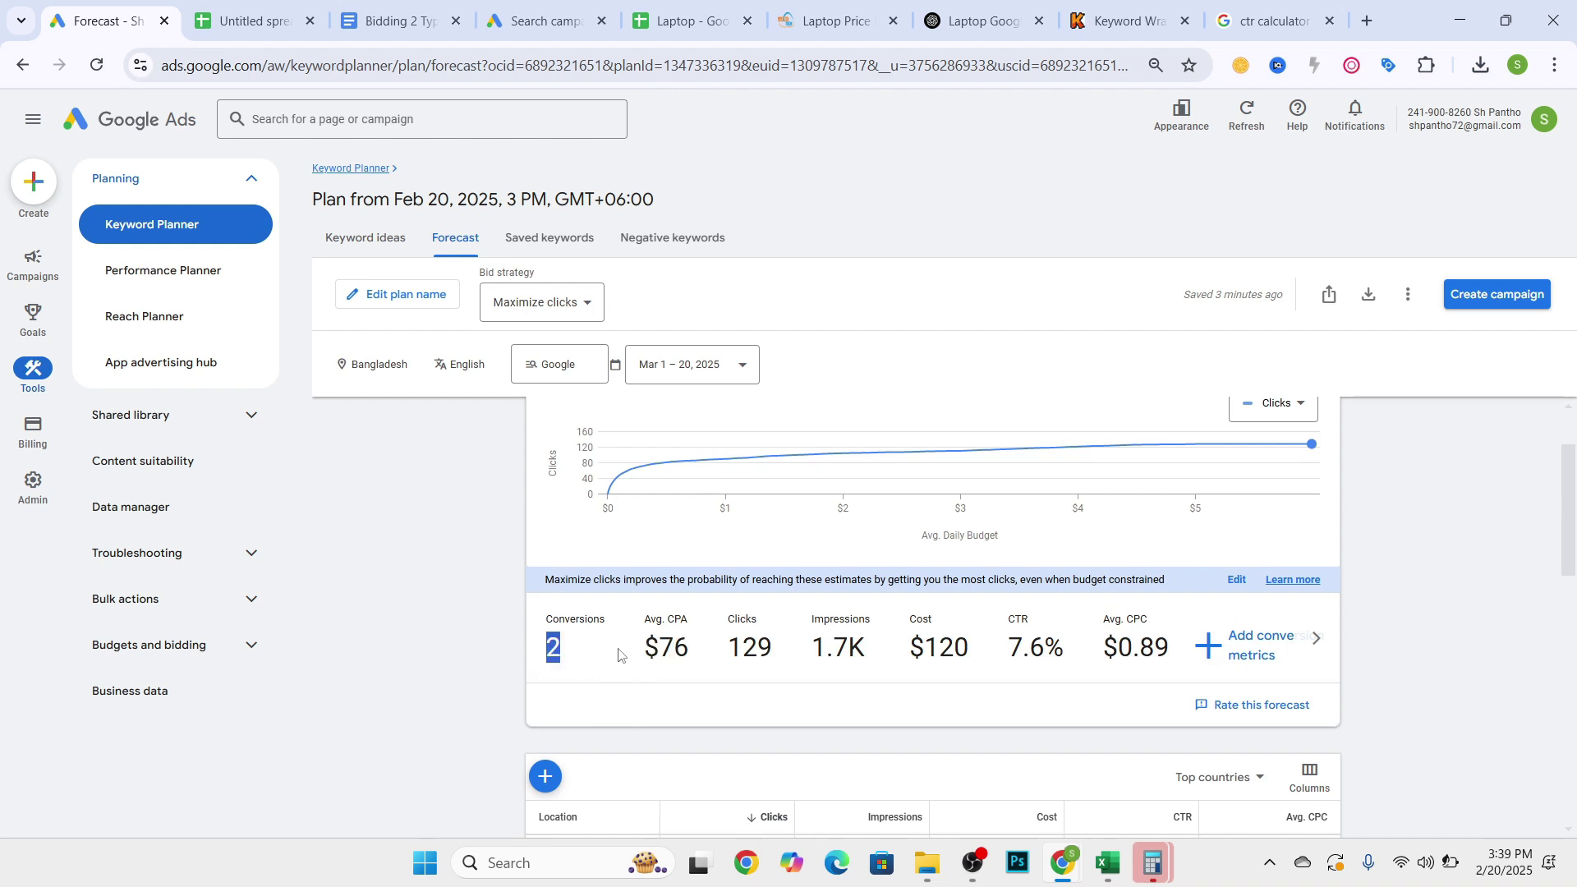
pyautogui.scroll(1, 1150, 662)
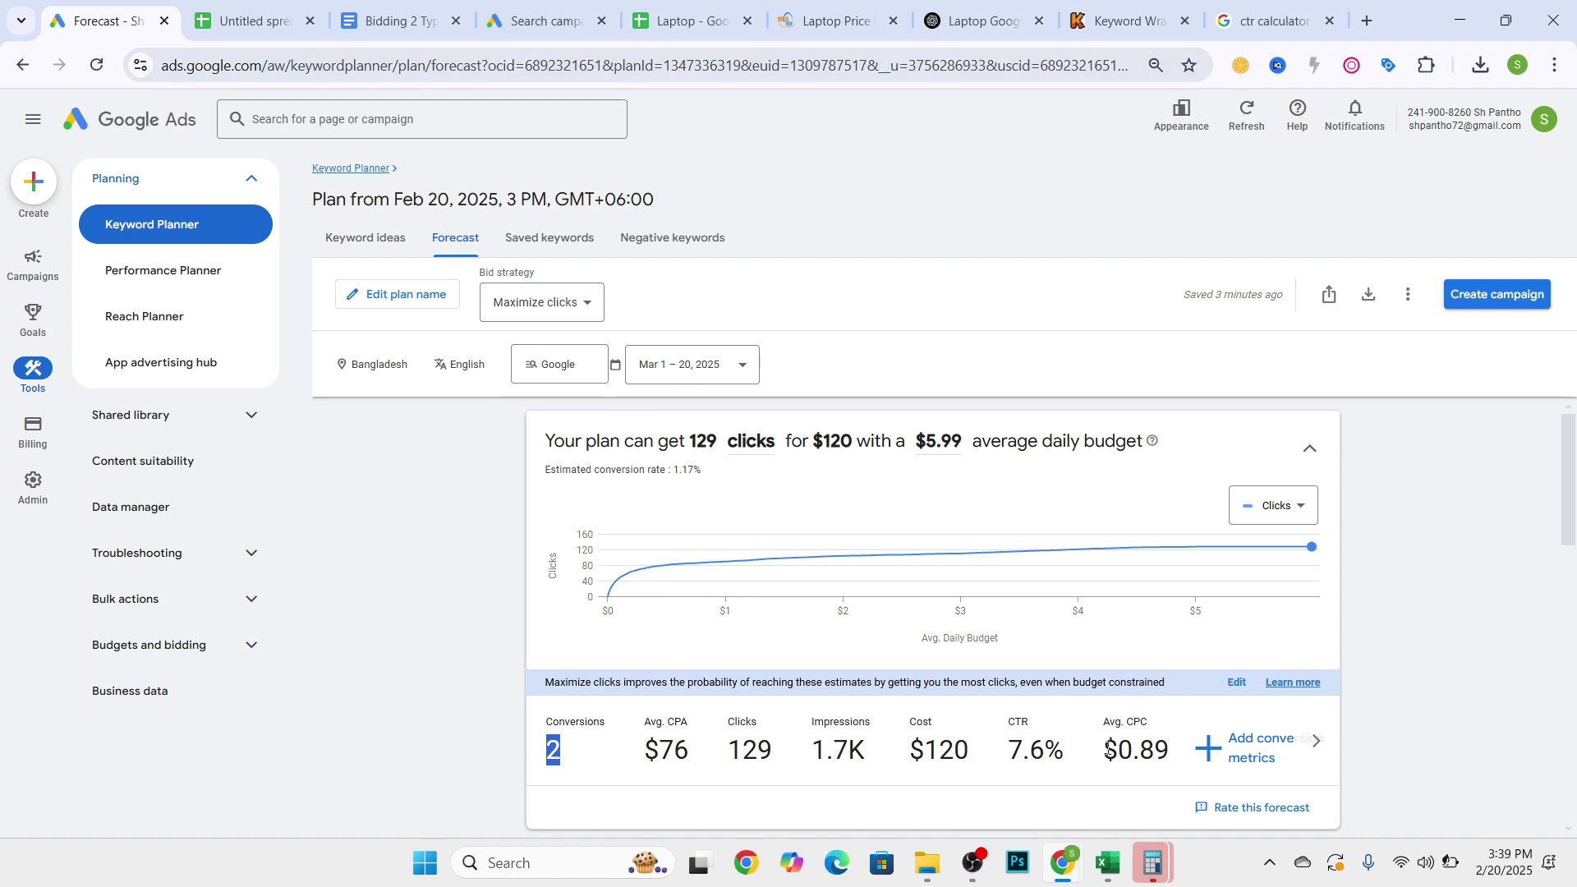
# - Examine the forecast's average CPC in relation to its CTR
pyautogui.moveTo(1101, 750); pyautogui.dragTo(1175, 750)
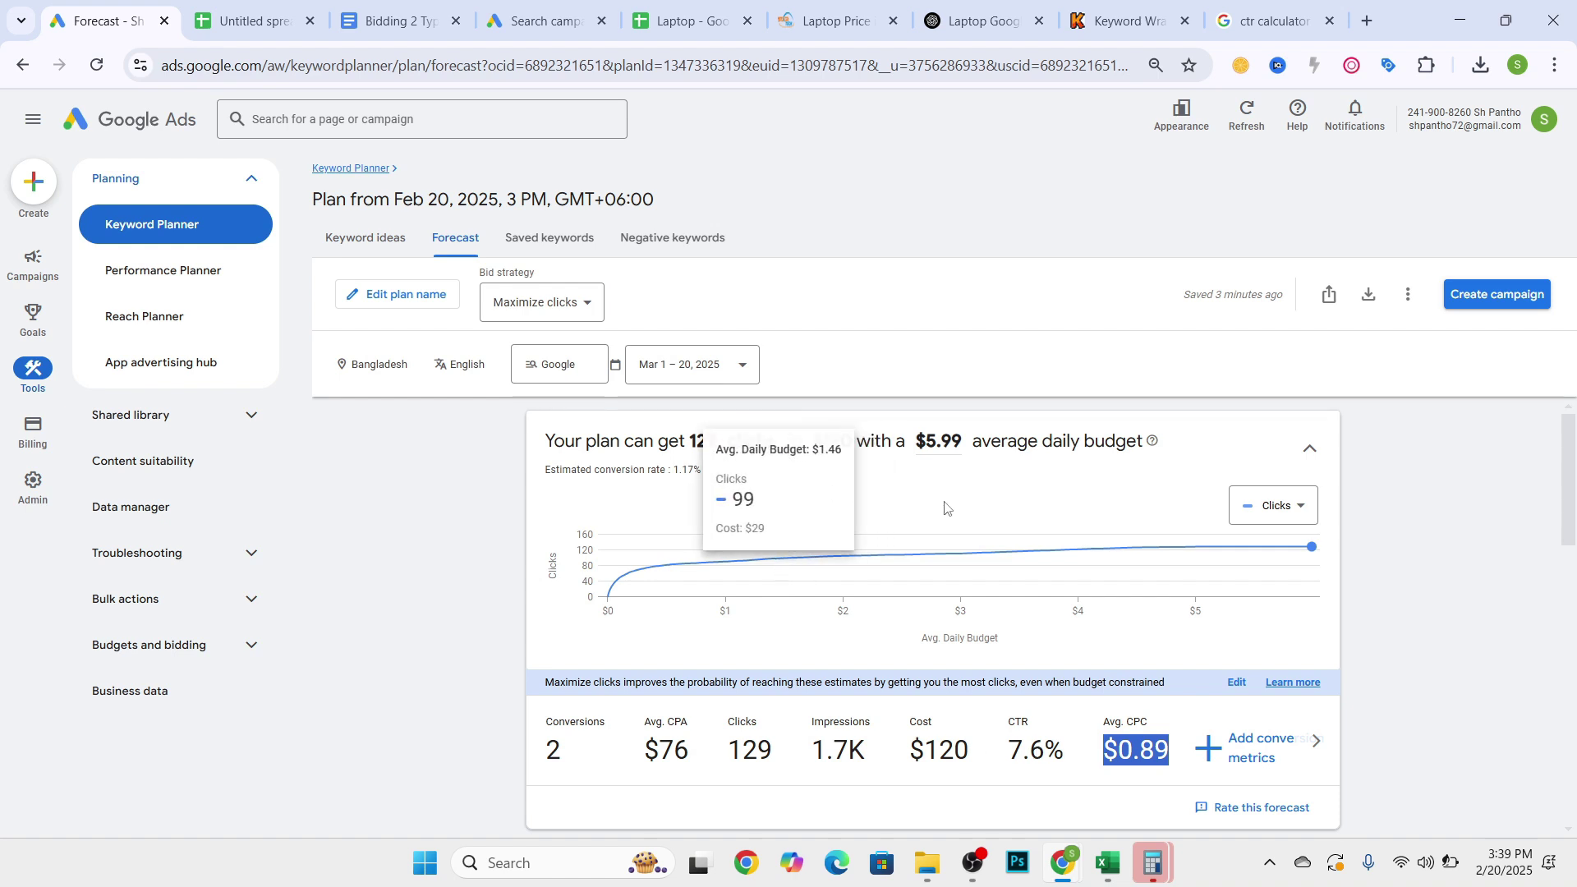
pyautogui.moveTo(1010, 750); pyautogui.dragTo(1168, 736)
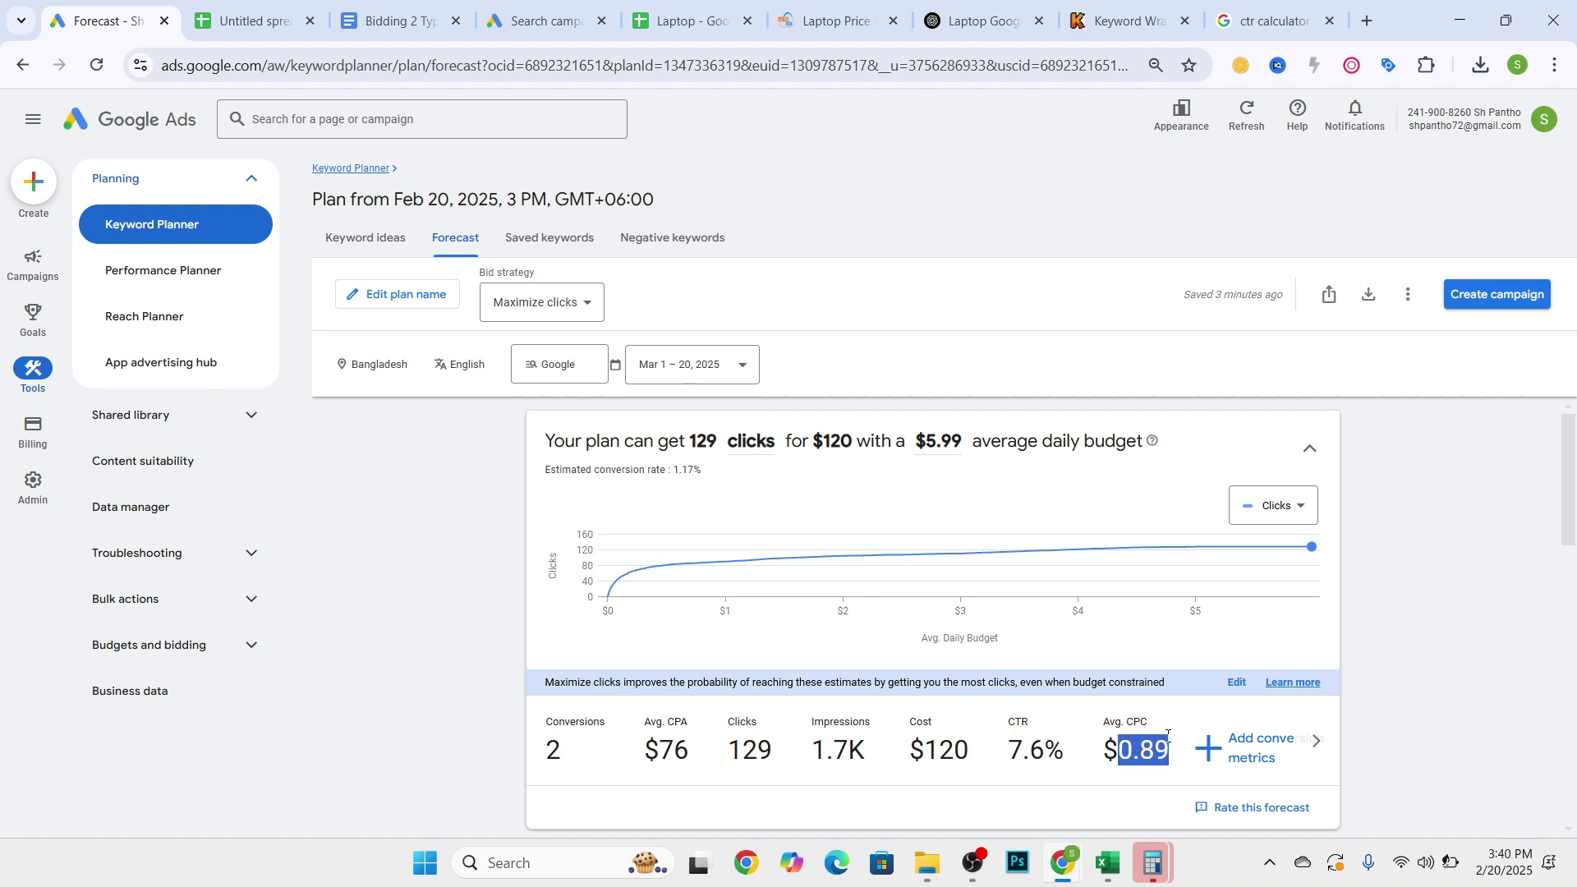
pyautogui.click(1162, 742)
pyautogui.moveTo(1128, 749); pyautogui.dragTo(1167, 743)
pyautogui.moveTo(1126, 723); pyautogui.dragTo(1152, 721)
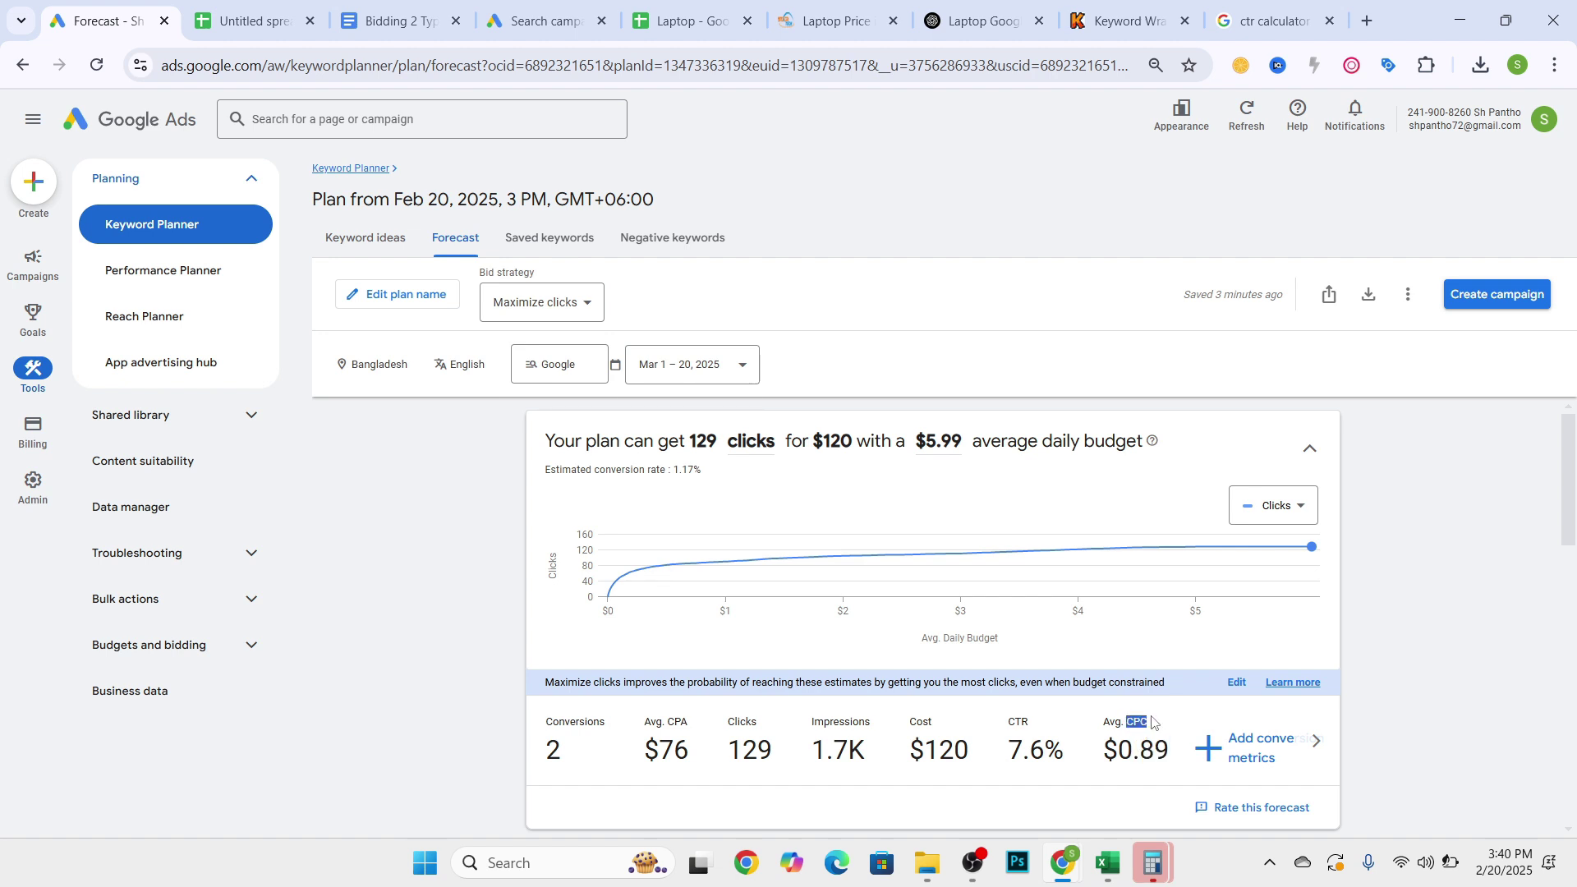
pyautogui.click(1148, 757)
pyautogui.moveTo(1009, 752); pyautogui.dragTo(1053, 740)
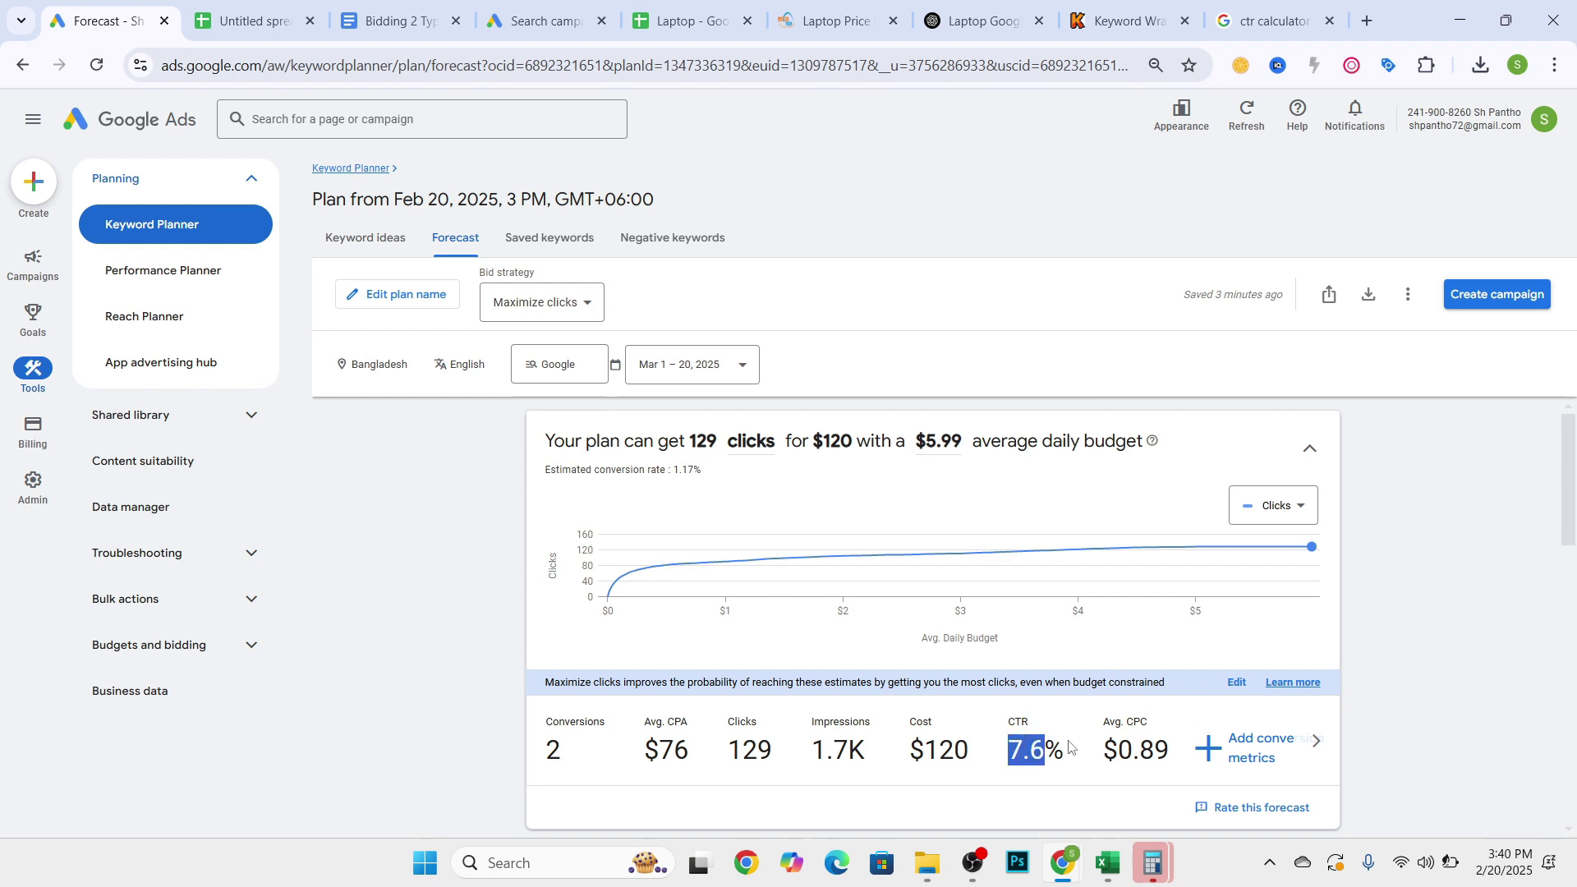
pyautogui.click(1034, 742)
pyautogui.moveTo(1124, 750); pyautogui.dragTo(1167, 750)
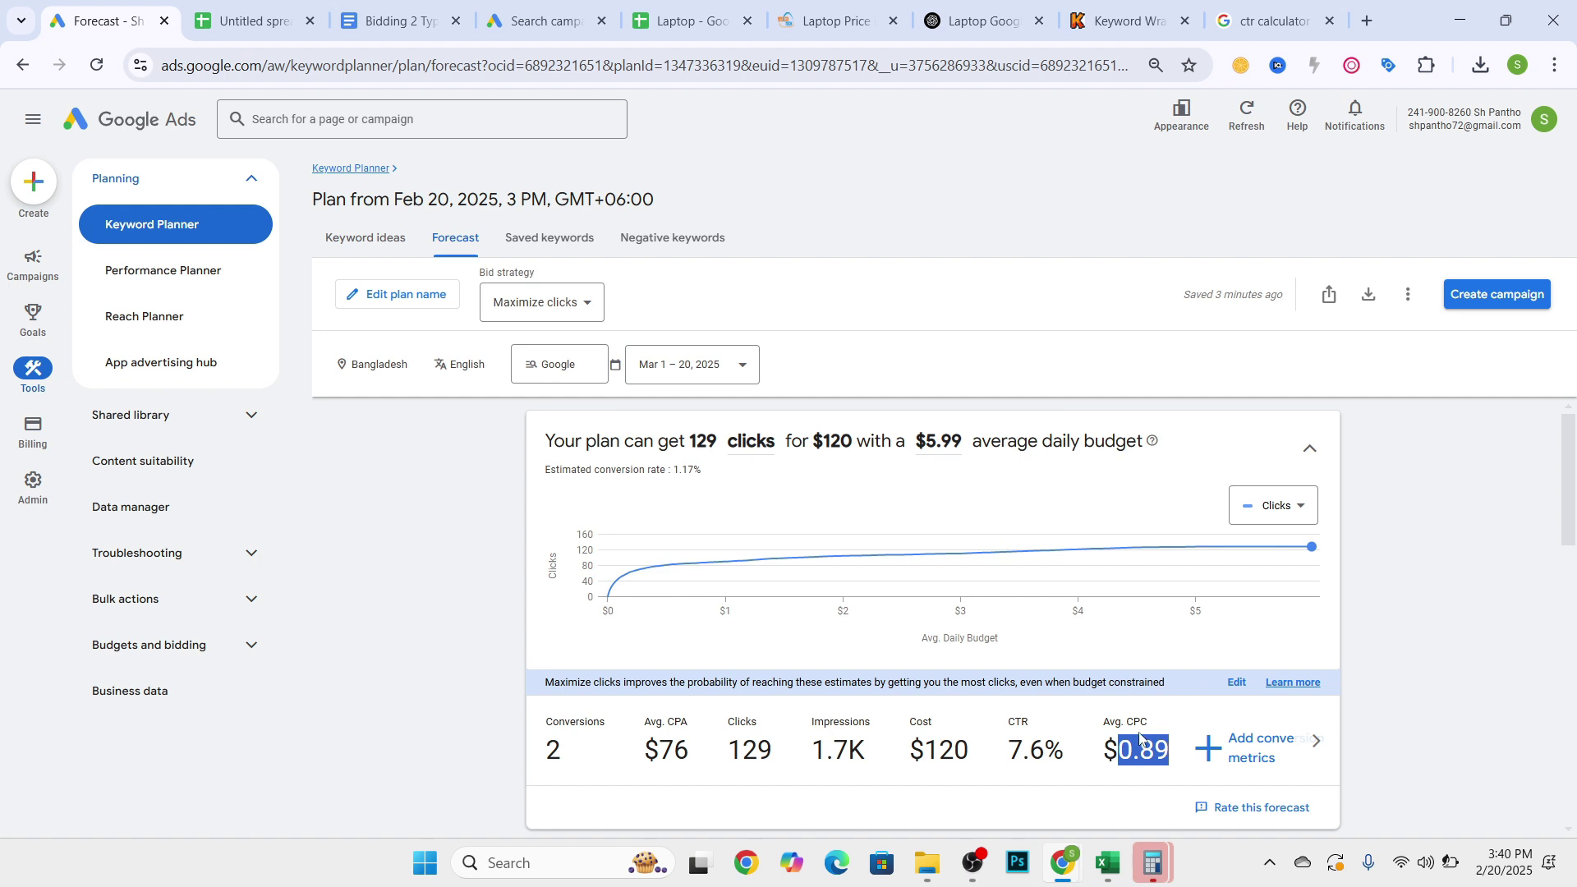
pyautogui.click(1139, 747)
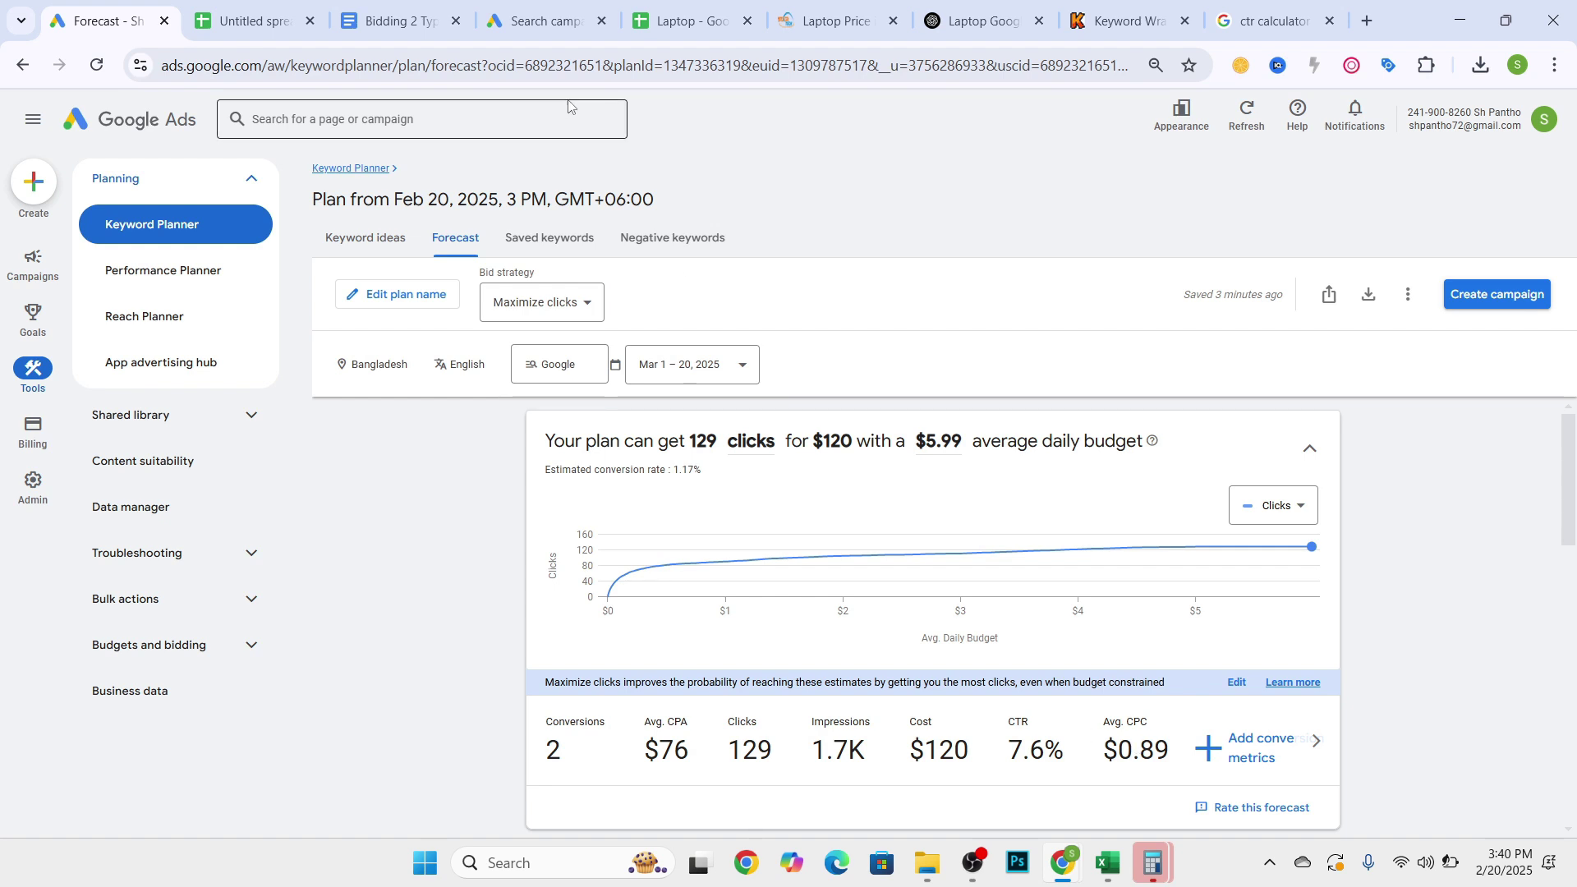
# - Check the maximum CPC bid limit in the Search campaign draft against the CTR and average CPC in the Keyword Planner forecast
pyautogui.click(542, 20)
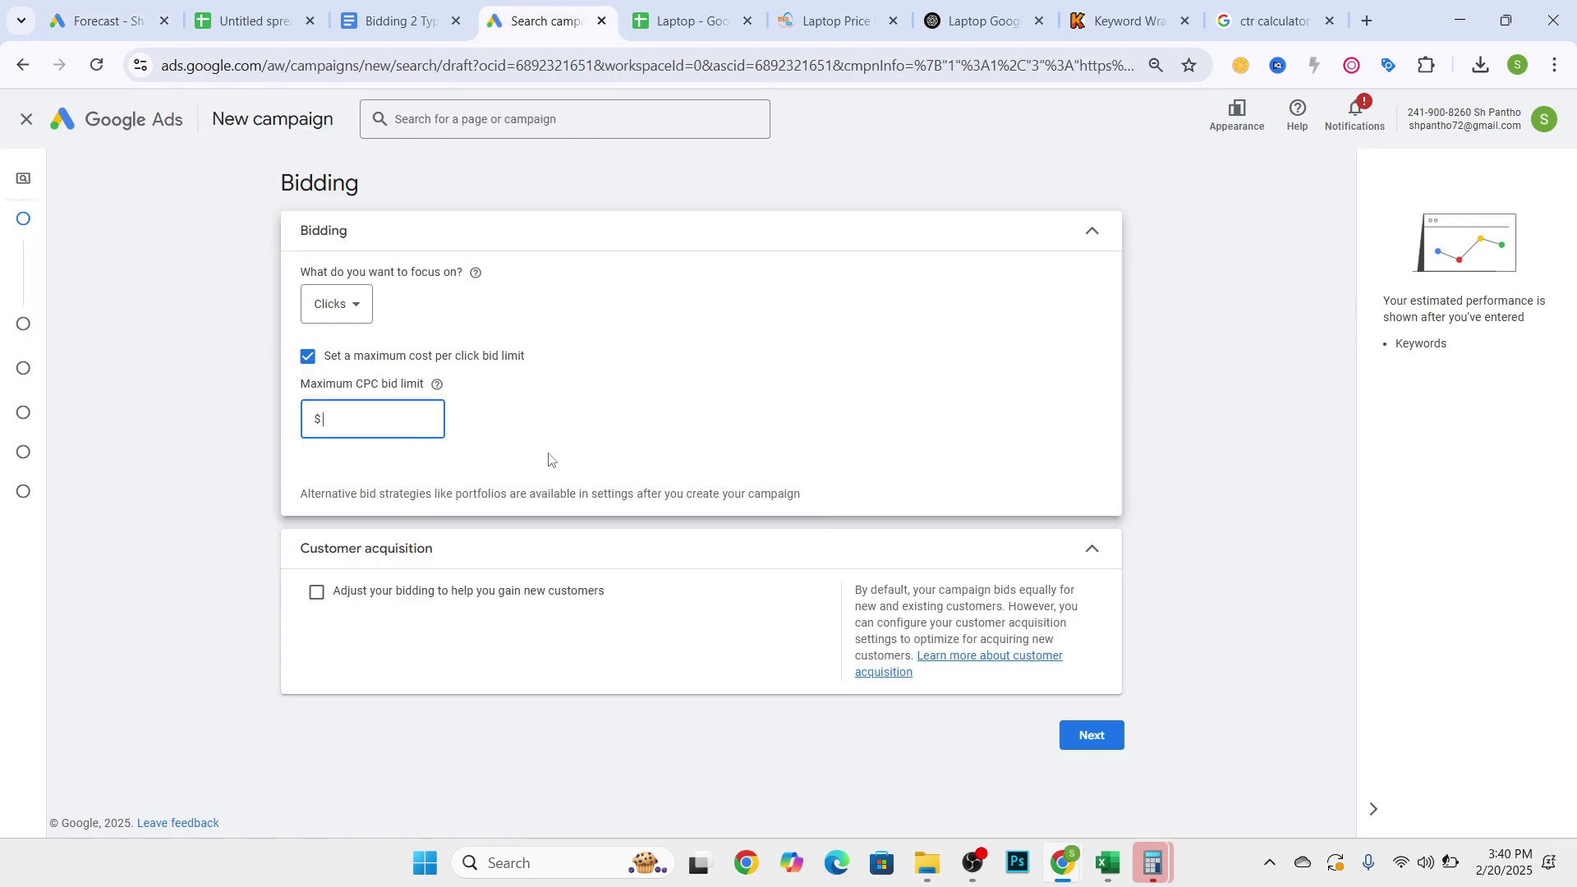
pyautogui.click(94, 21)
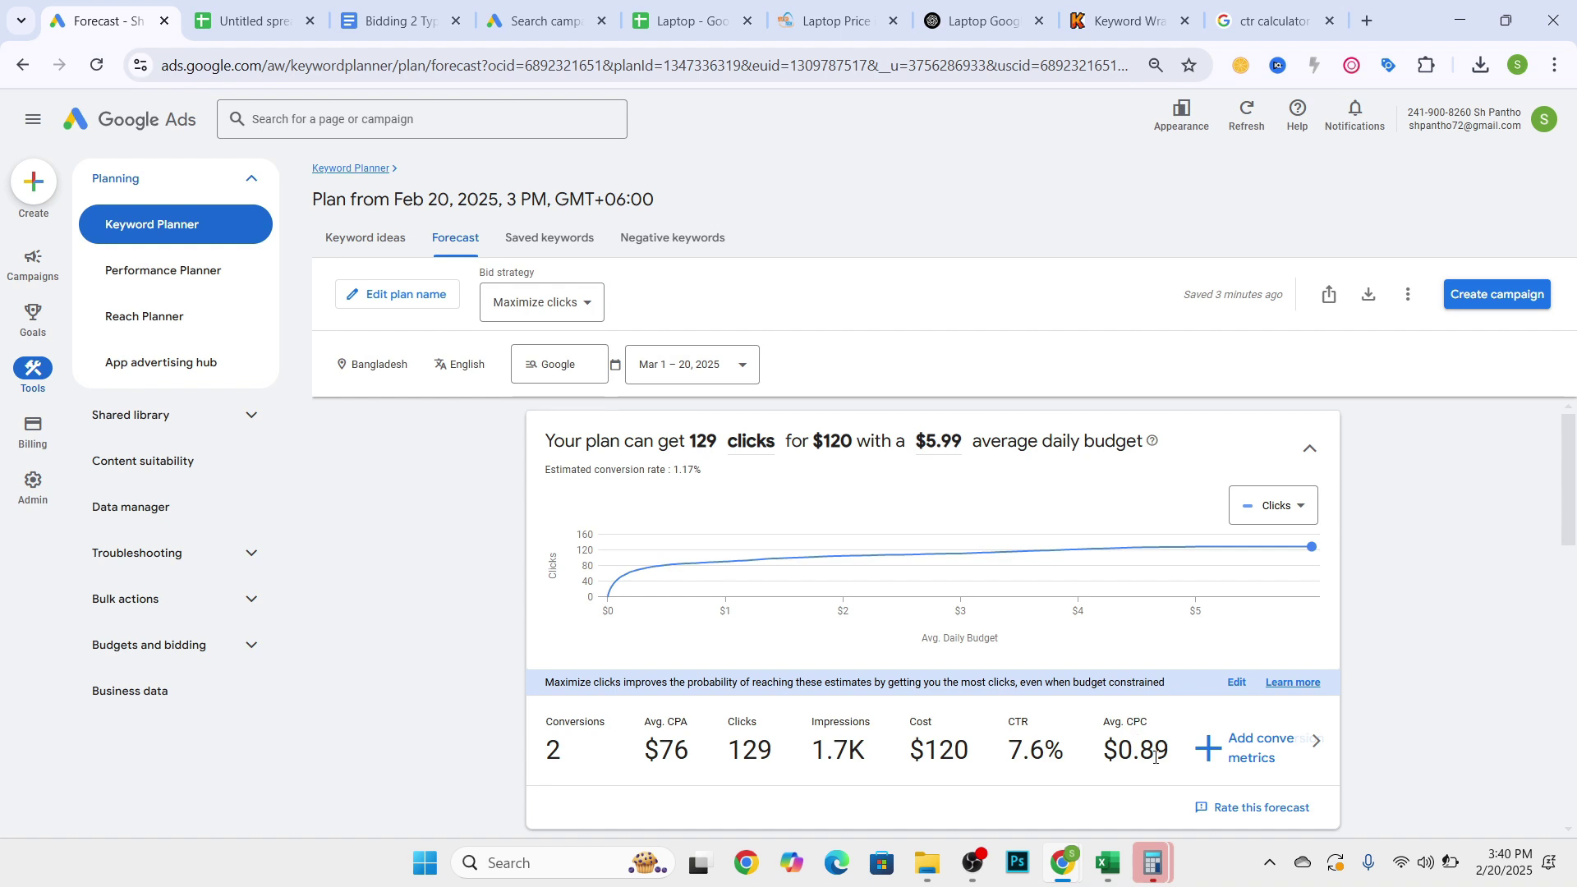
pyautogui.moveTo(1098, 755); pyautogui.dragTo(1154, 753)
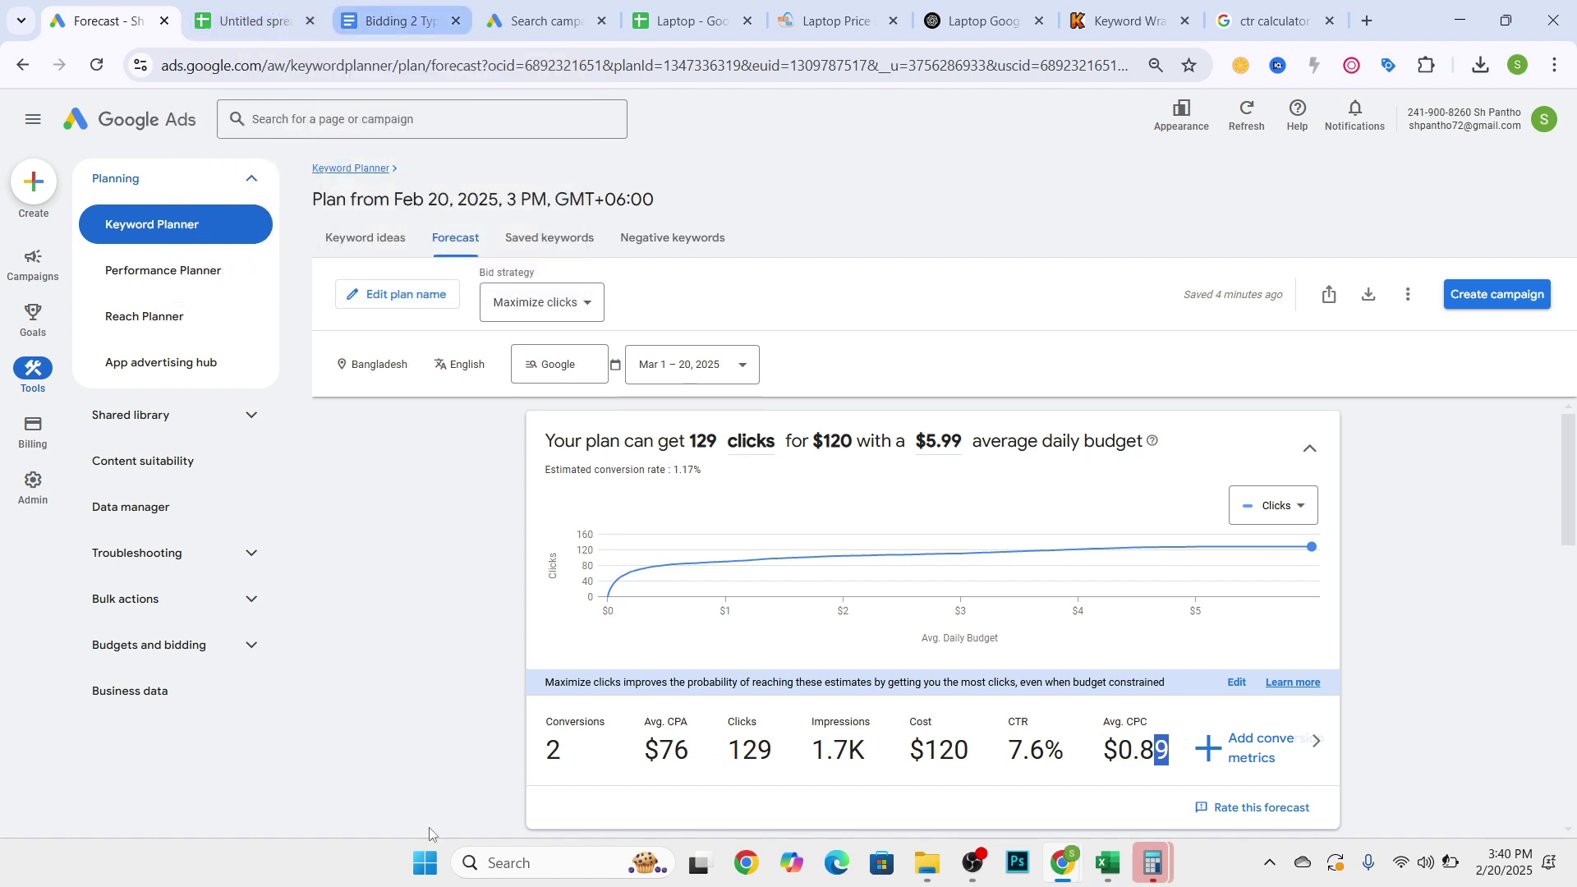
pyautogui.moveTo(759, 538)
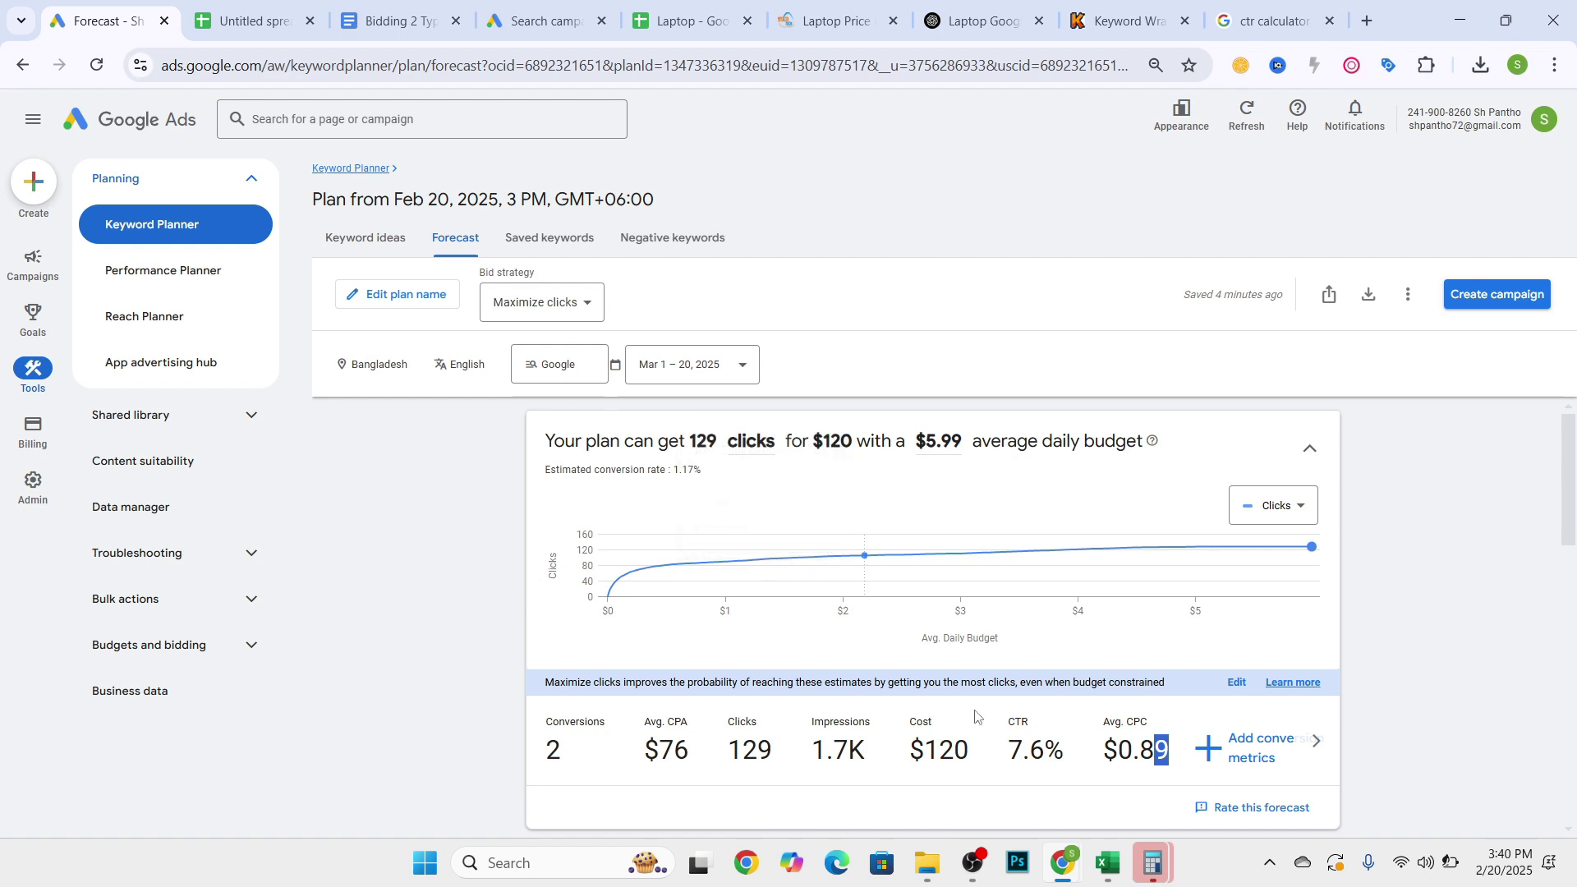
pyautogui.moveTo(998, 757); pyautogui.dragTo(1044, 740)
pyautogui.click(1151, 755)
pyautogui.moveTo(1105, 745); pyautogui.dragTo(1179, 746)
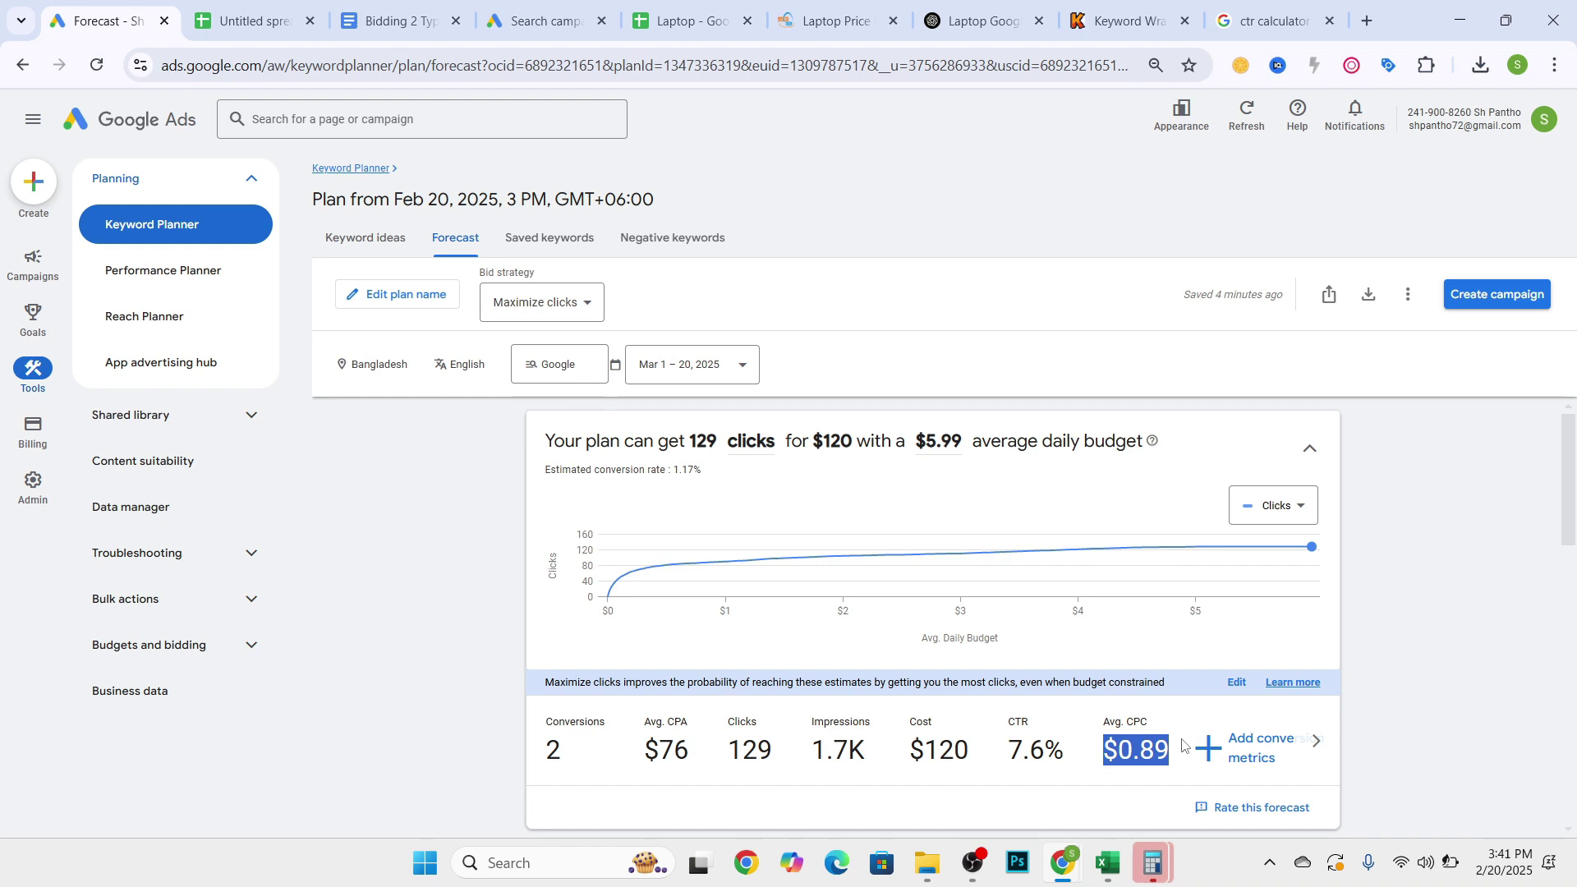
# - Set the Search campaign's maximum CPC bid limit to $1.00 and continue to the campaign settings
pyautogui.click(546, 10)
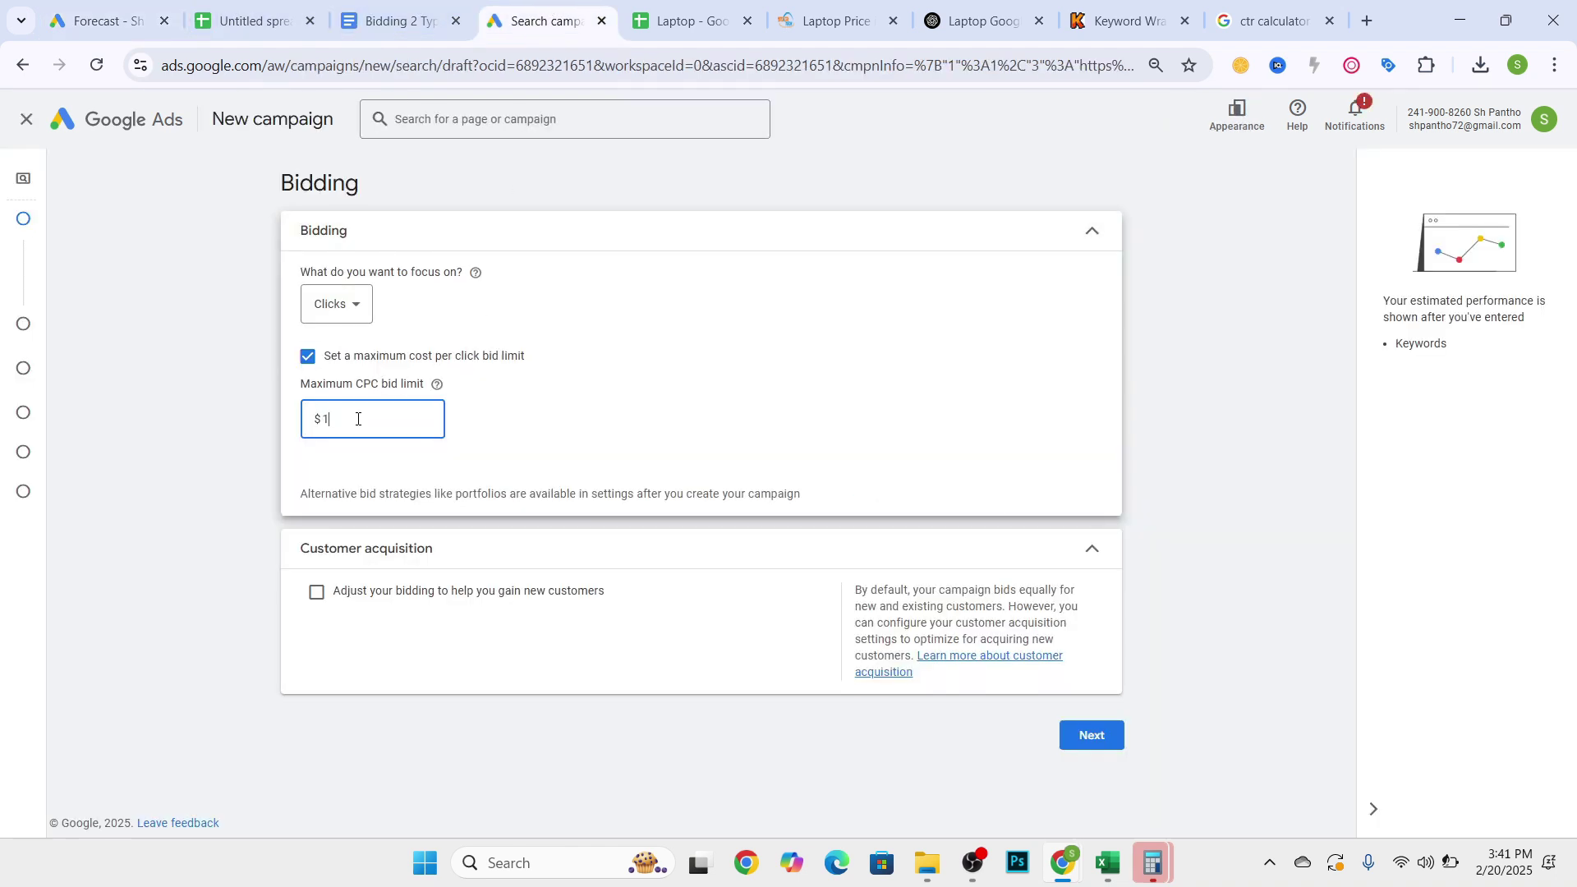
pyautogui.click(608, 378)
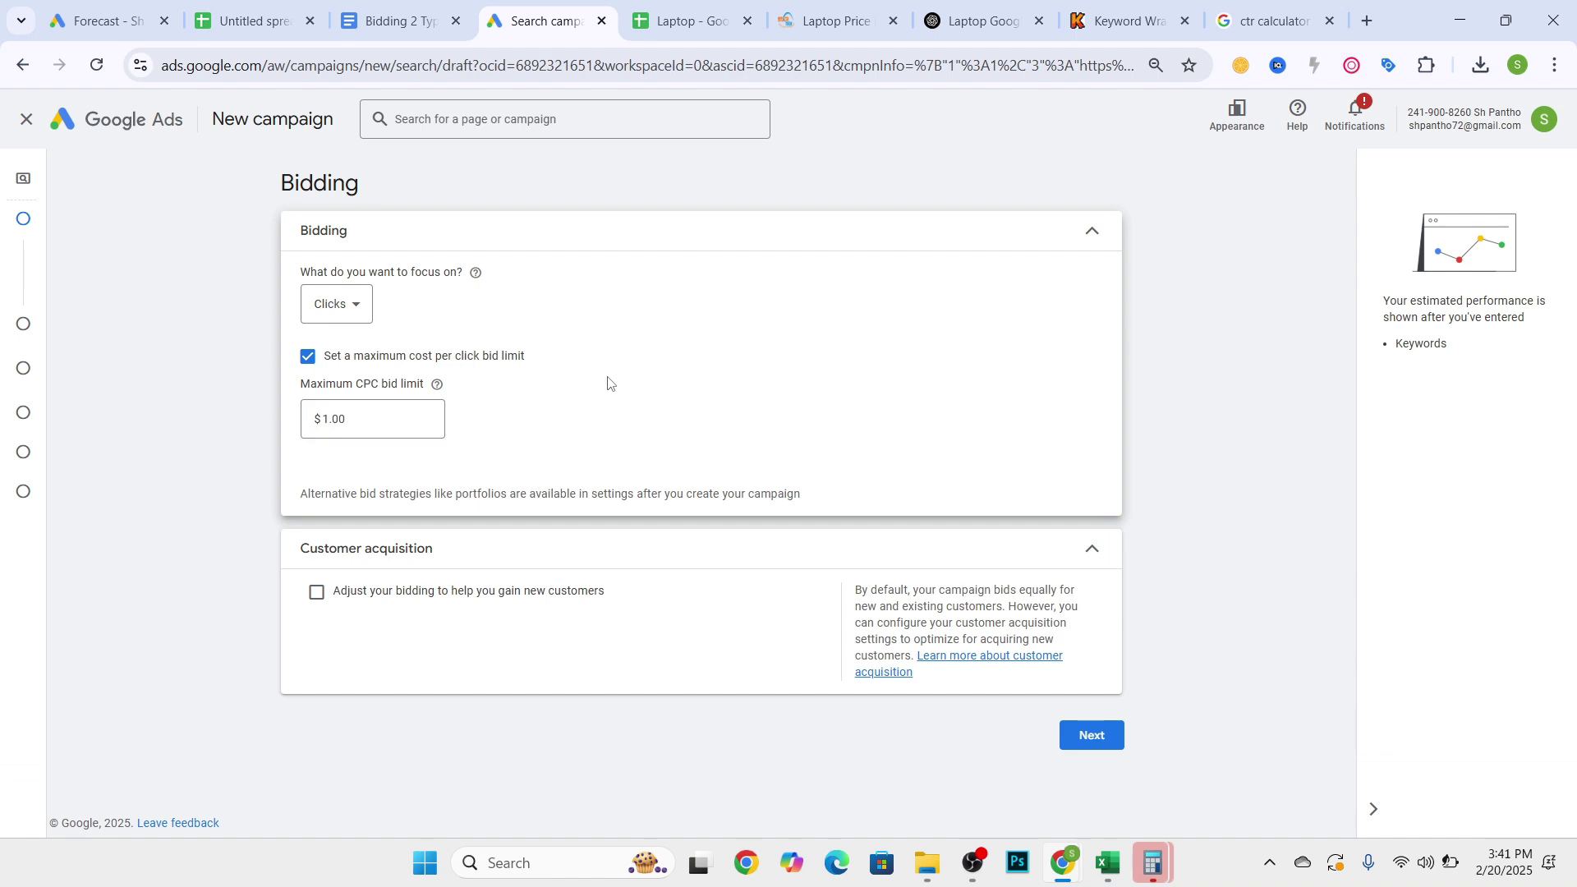
pyautogui.click(355, 417)
pyautogui.moveTo(2, 367)
pyautogui.click(1107, 747)
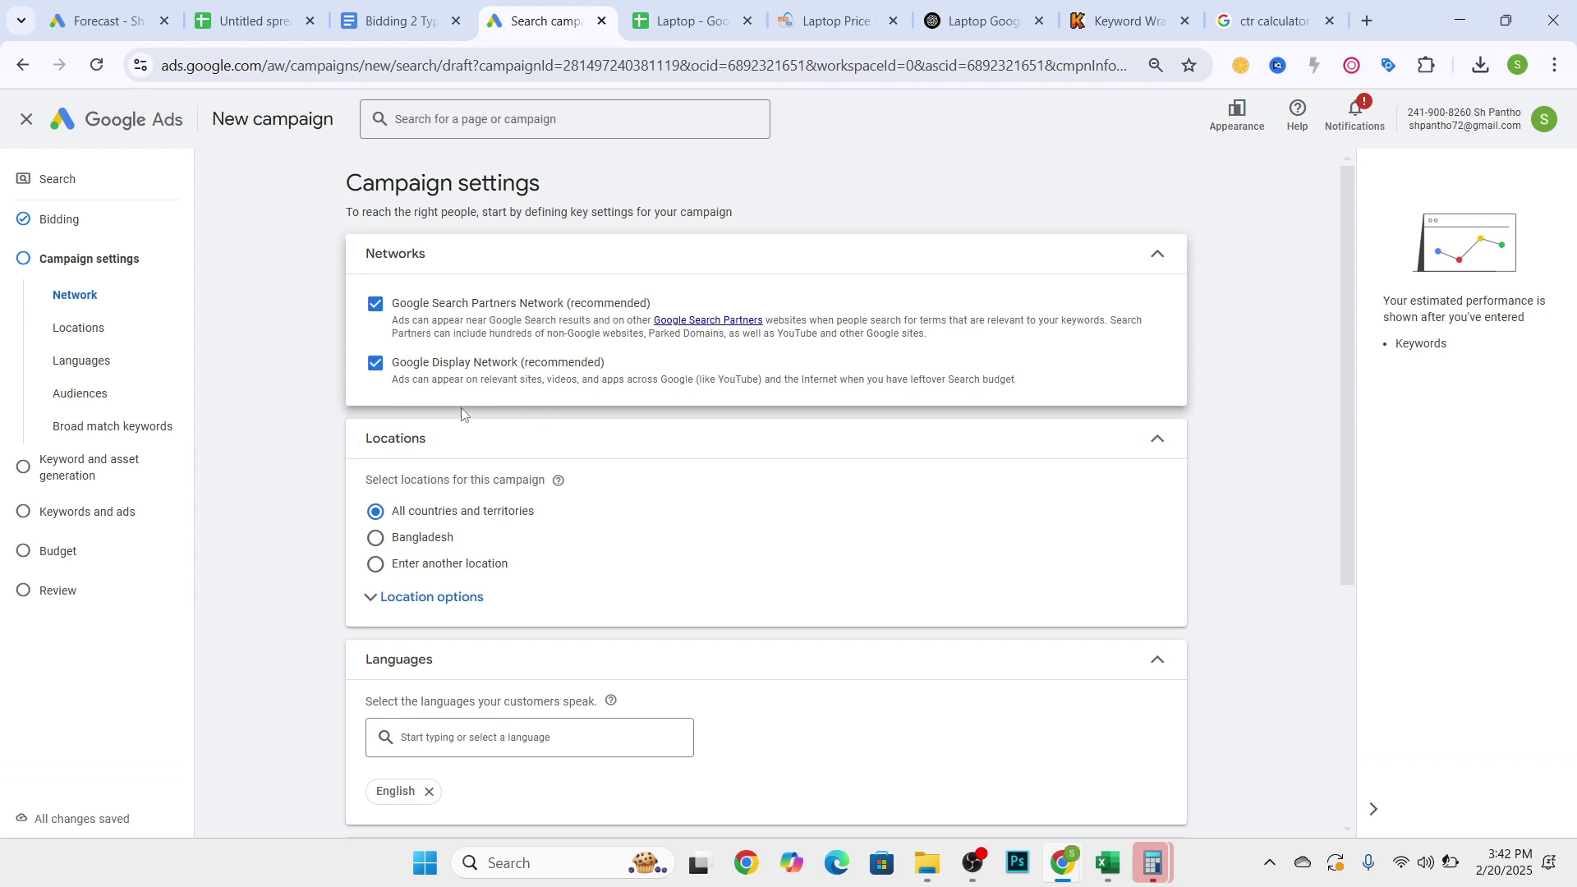
# - Set the campaign's target location to Bangladesh and expand the location options
pyautogui.scroll(-1, 442, 377)
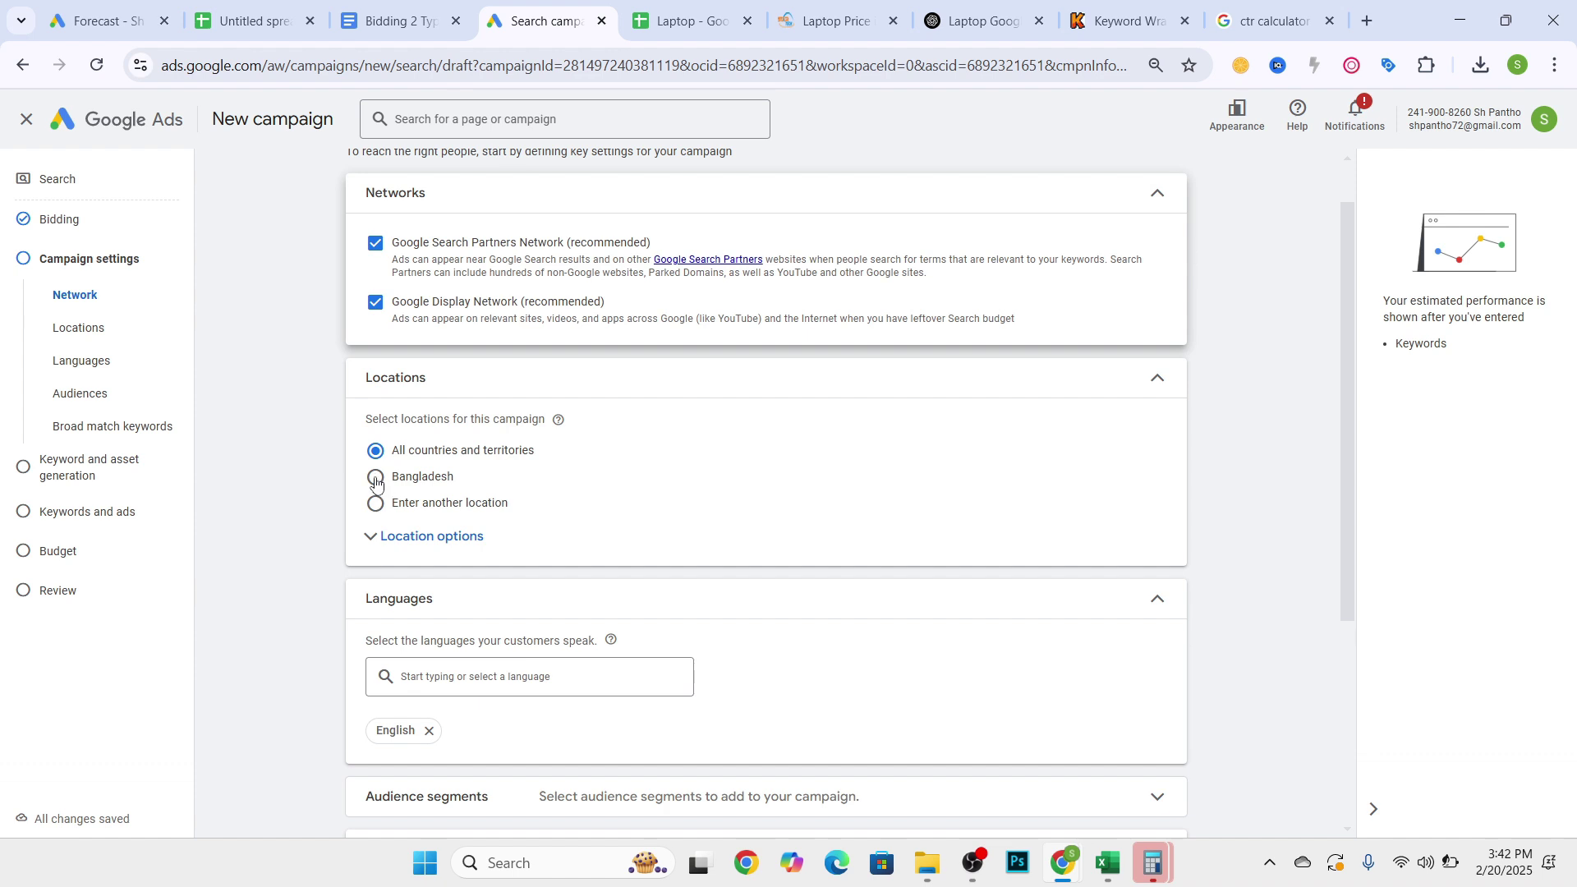
pyautogui.click(375, 477)
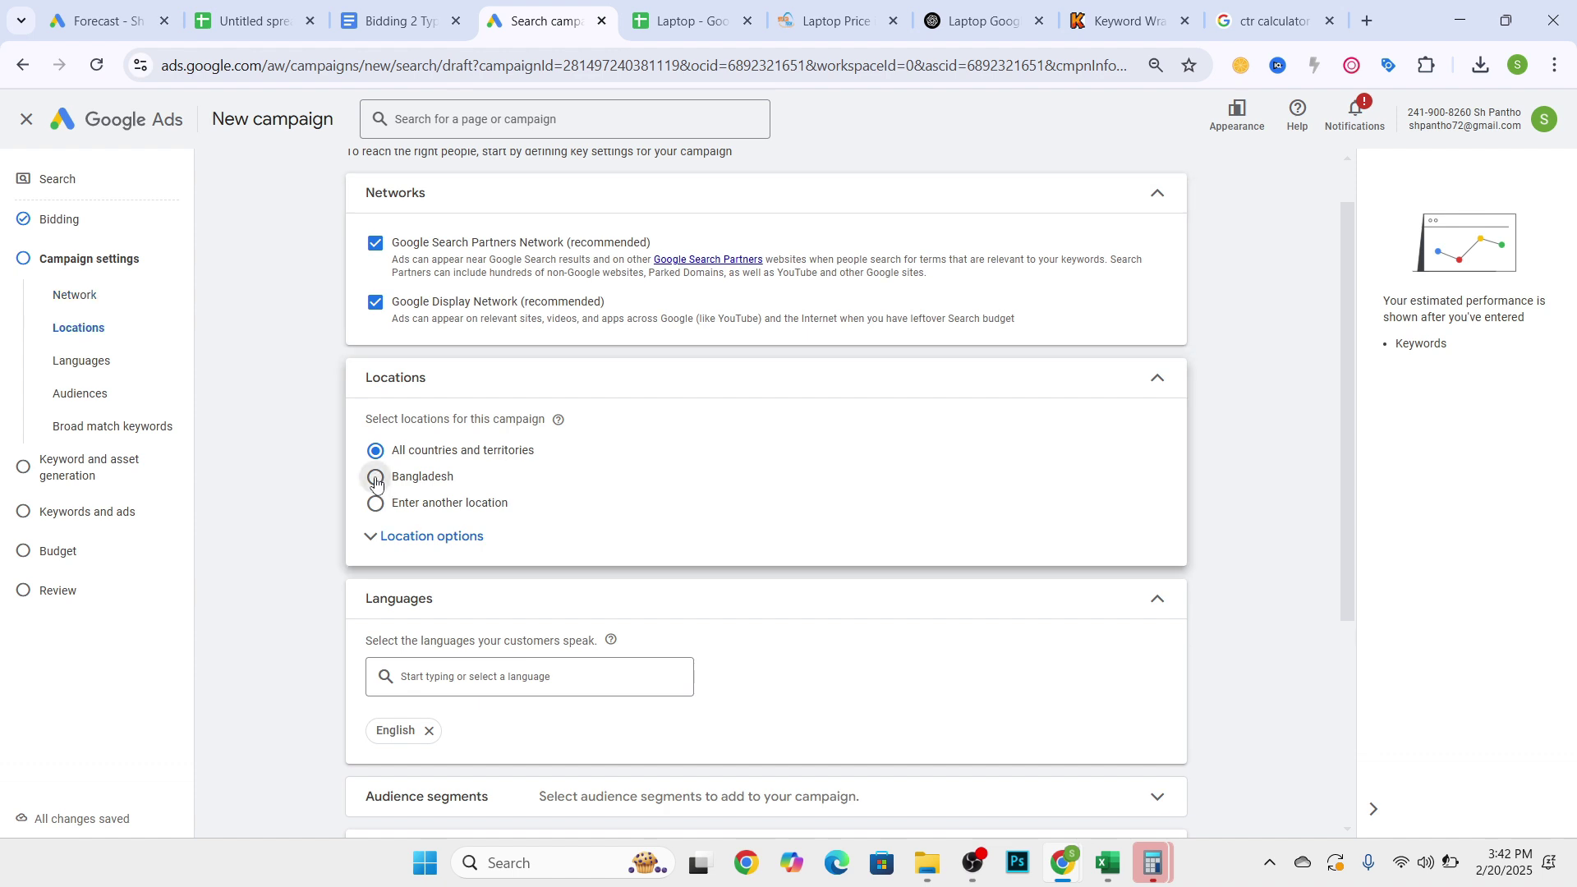
pyautogui.click(436, 549)
pyautogui.scroll(-1, 402, 606)
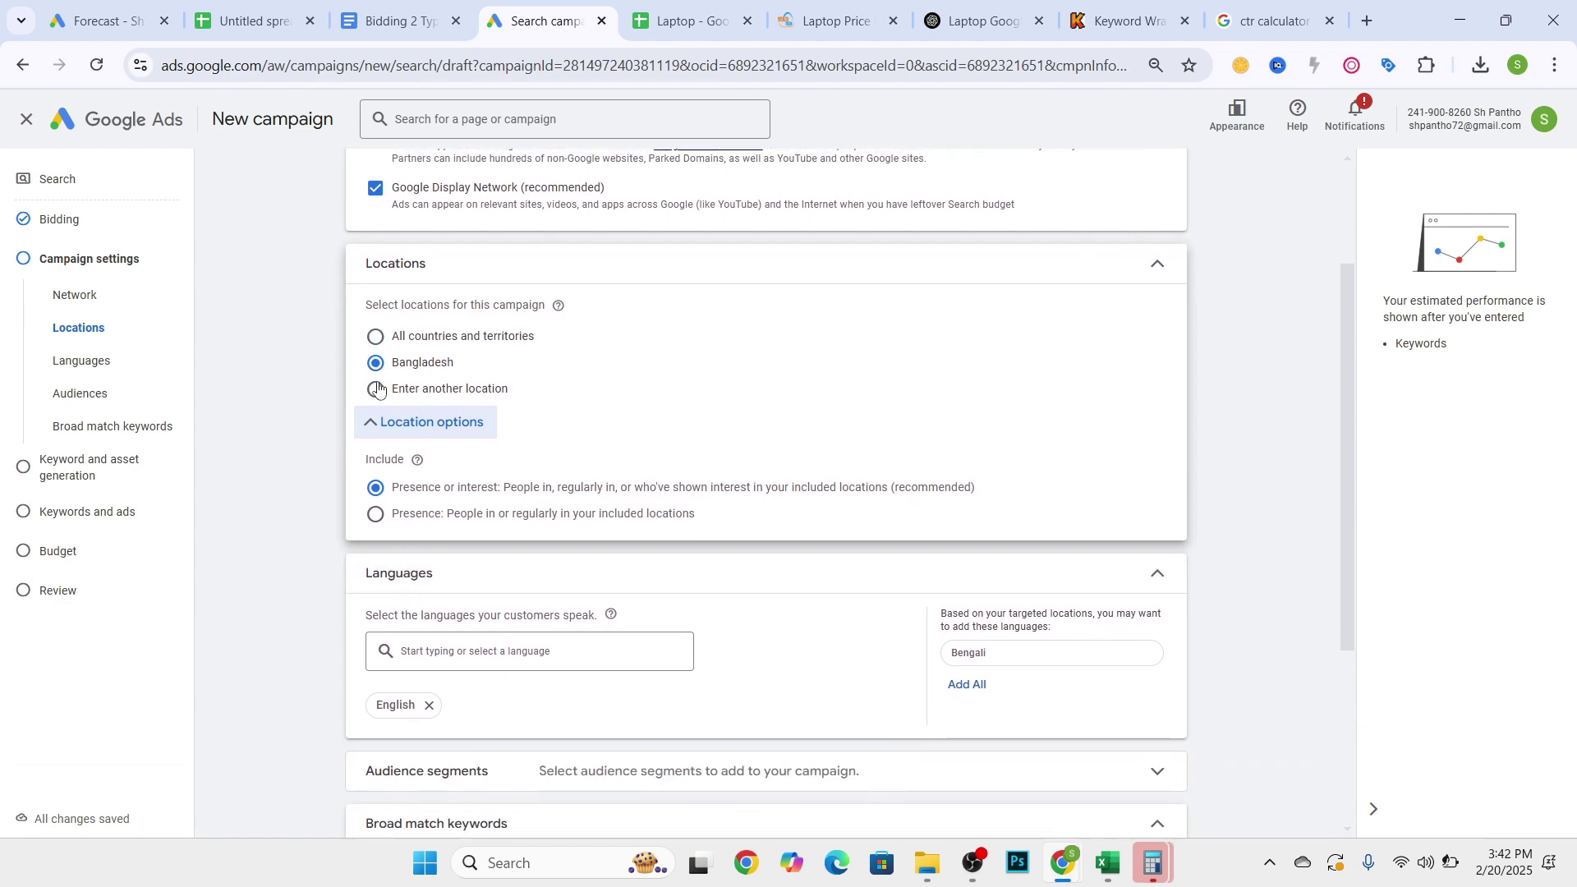
pyautogui.click(376, 389)
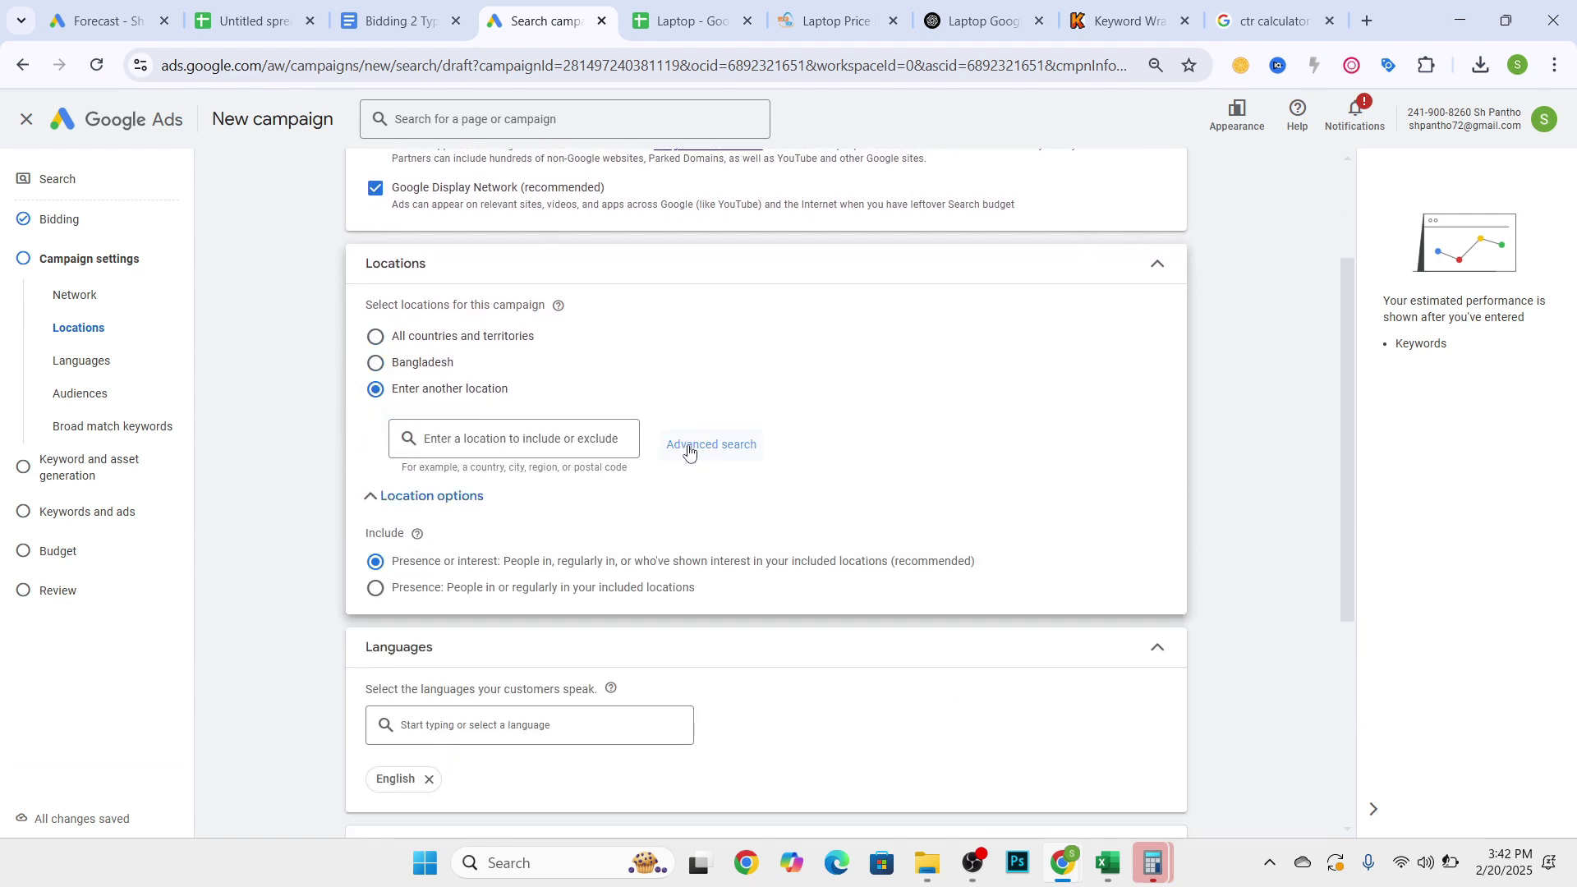
pyautogui.click(368, 364)
# - Review the language and broad match keyword settings, collapse the broad match section and continue to keyword and asset generation
pyautogui.scroll(-2, 402, 503)
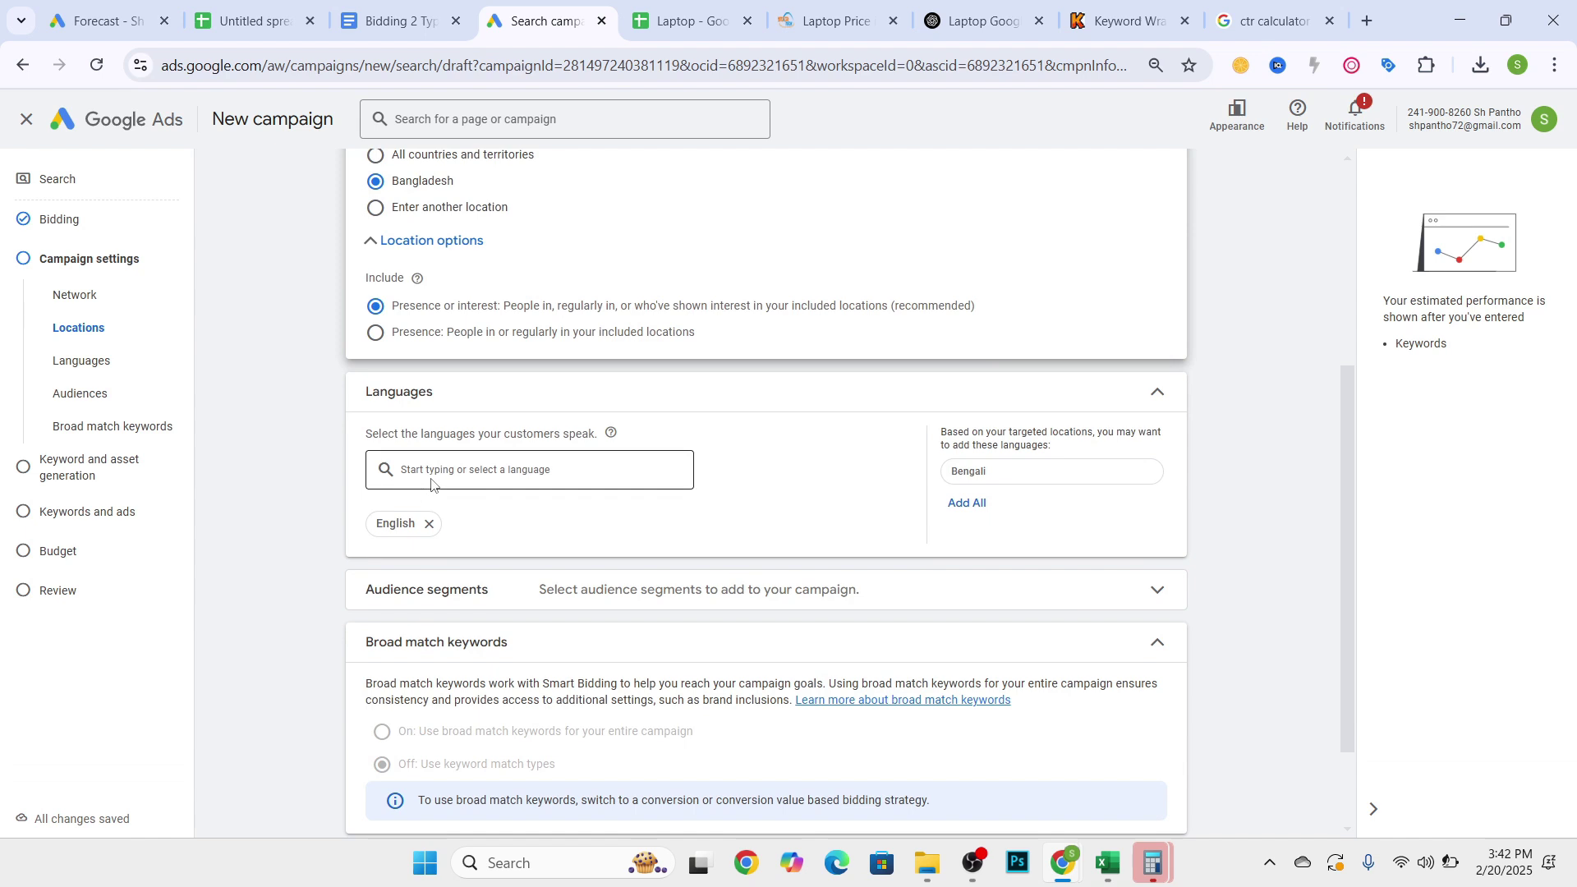
pyautogui.scroll(-2, 400, 548)
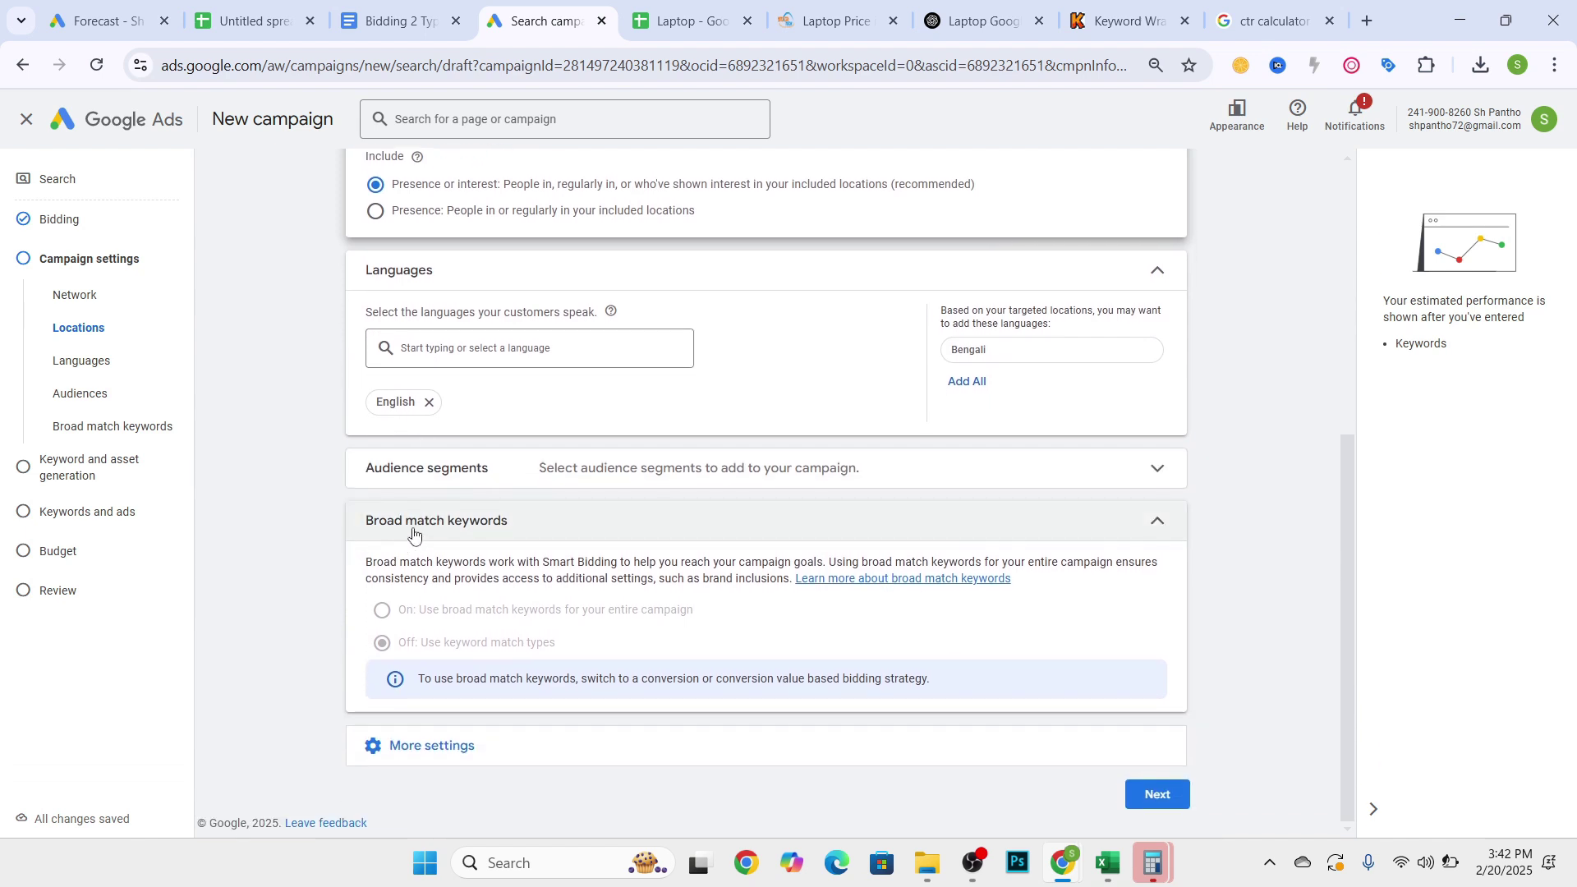
pyautogui.click(439, 526)
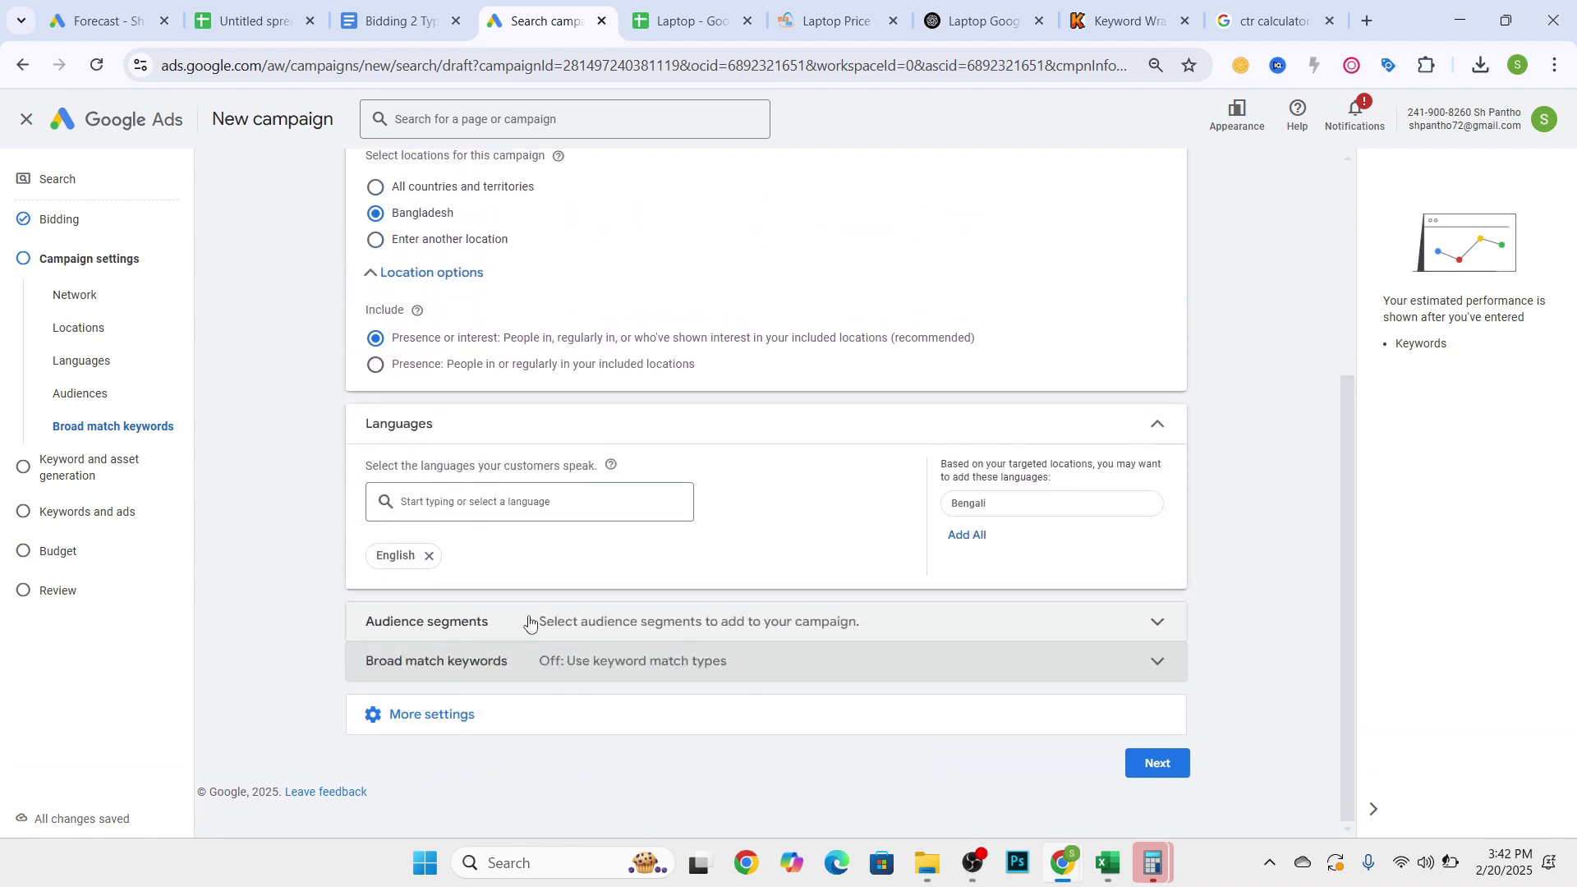
pyautogui.click(1157, 766)
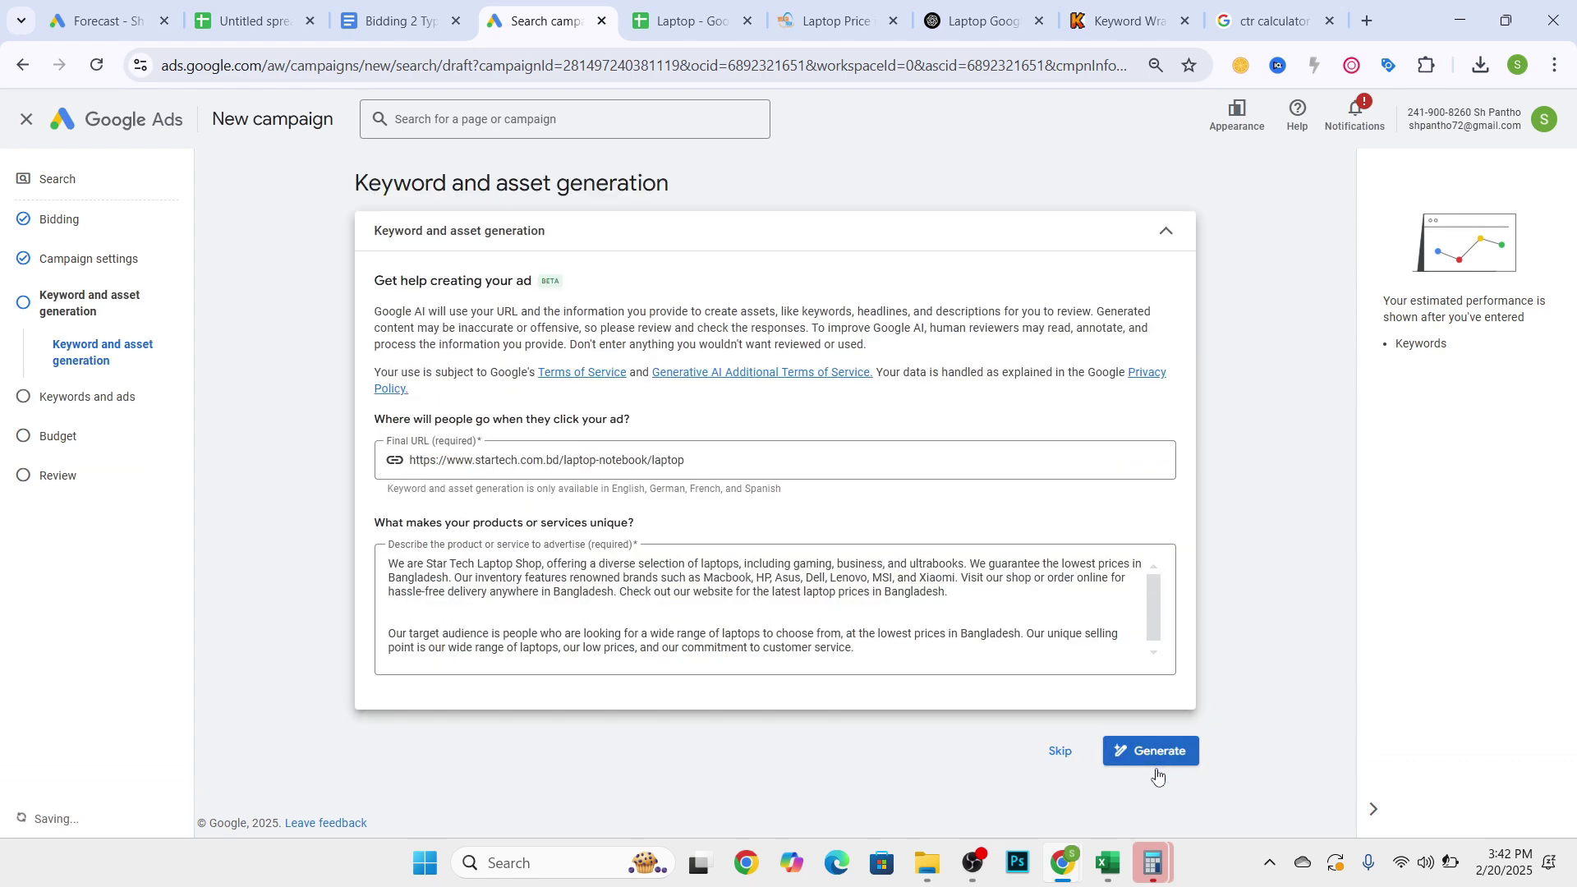
# - Check the final URL and product description for asset generation, then skip generation and continue to keywords and ads
pyautogui.click(574, 591)
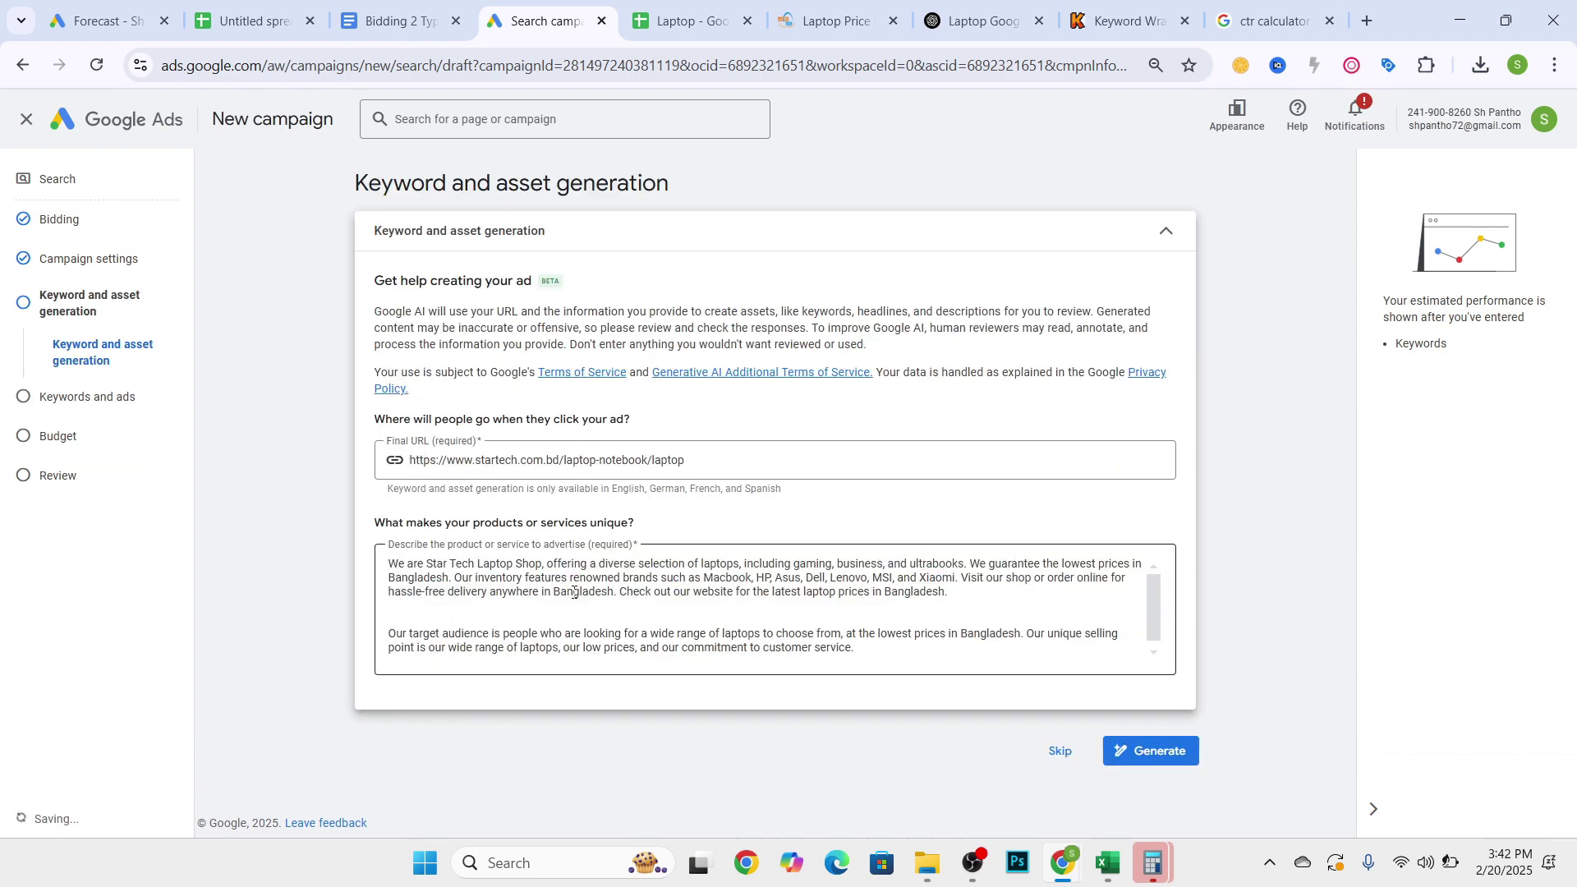
pyautogui.click(423, 456)
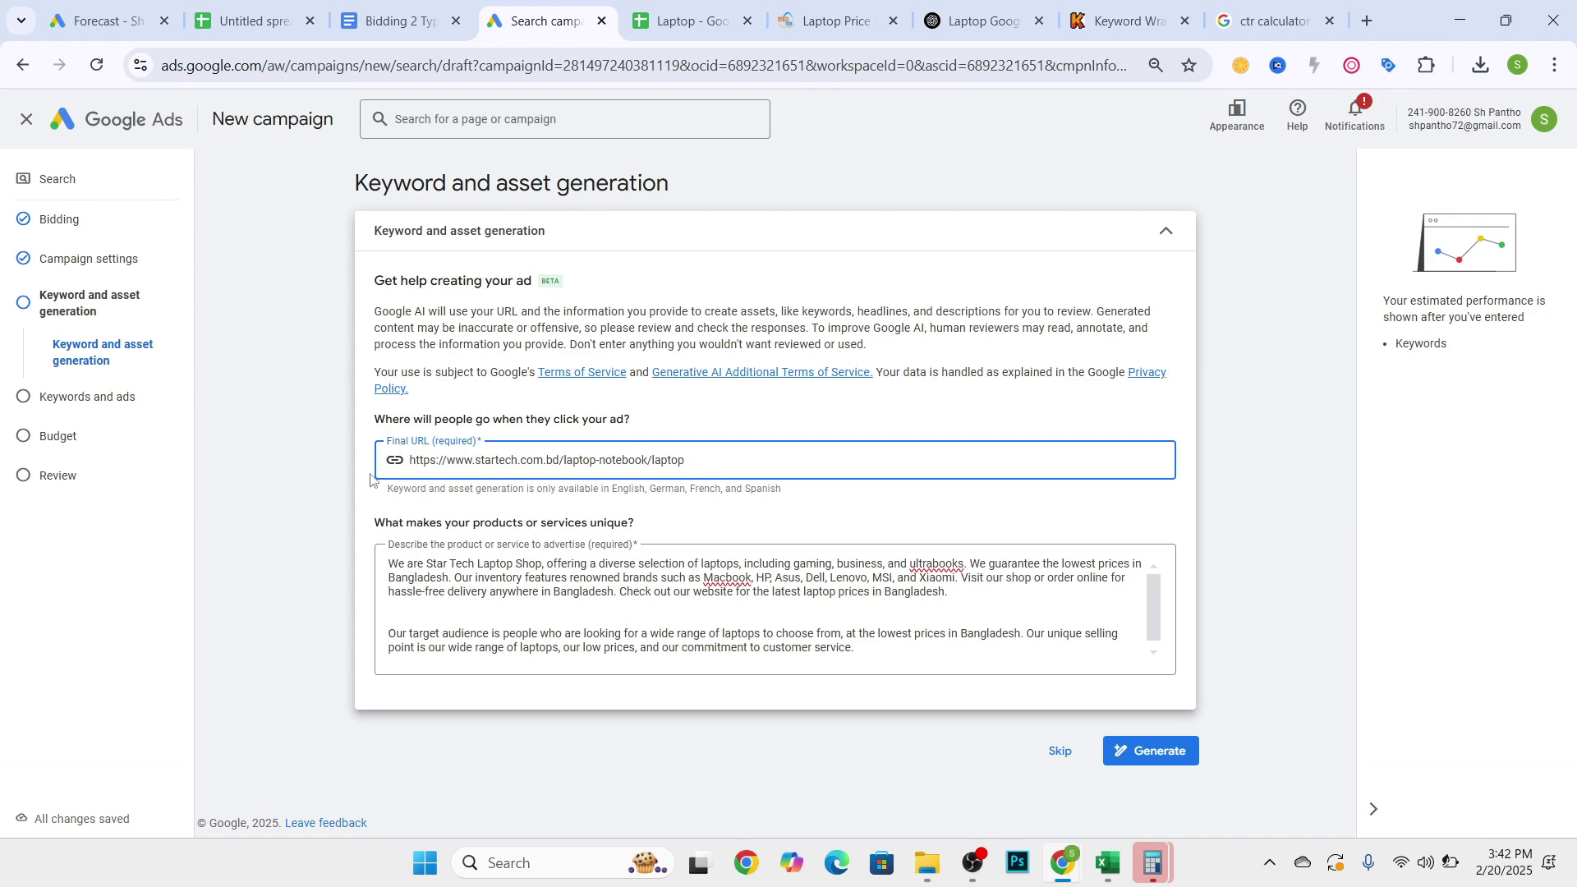
pyautogui.click(503, 577)
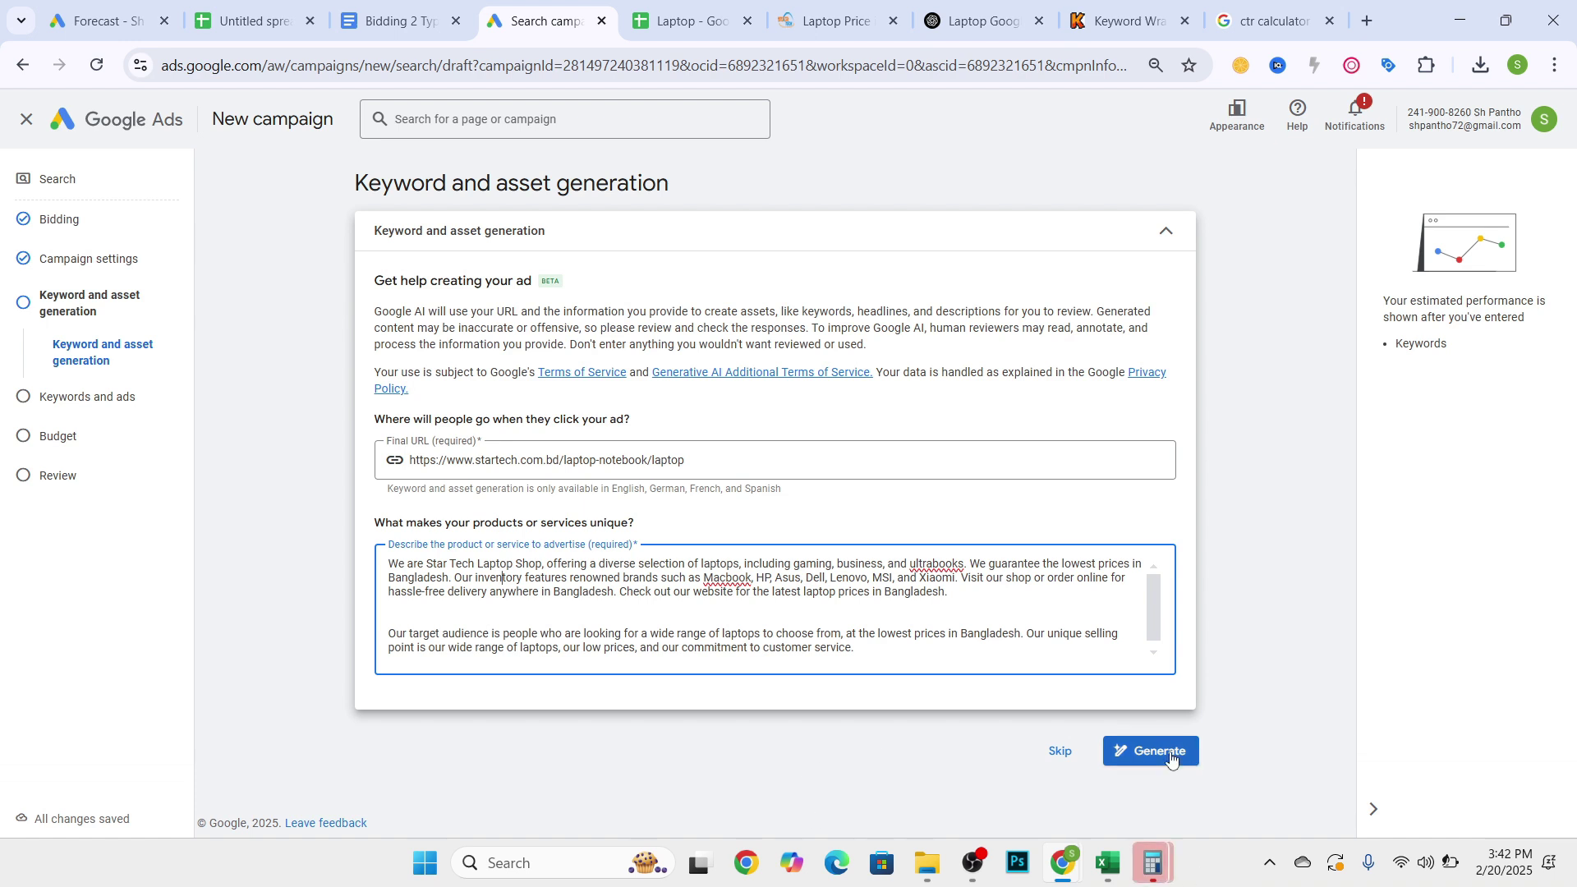
pyautogui.click(1060, 751)
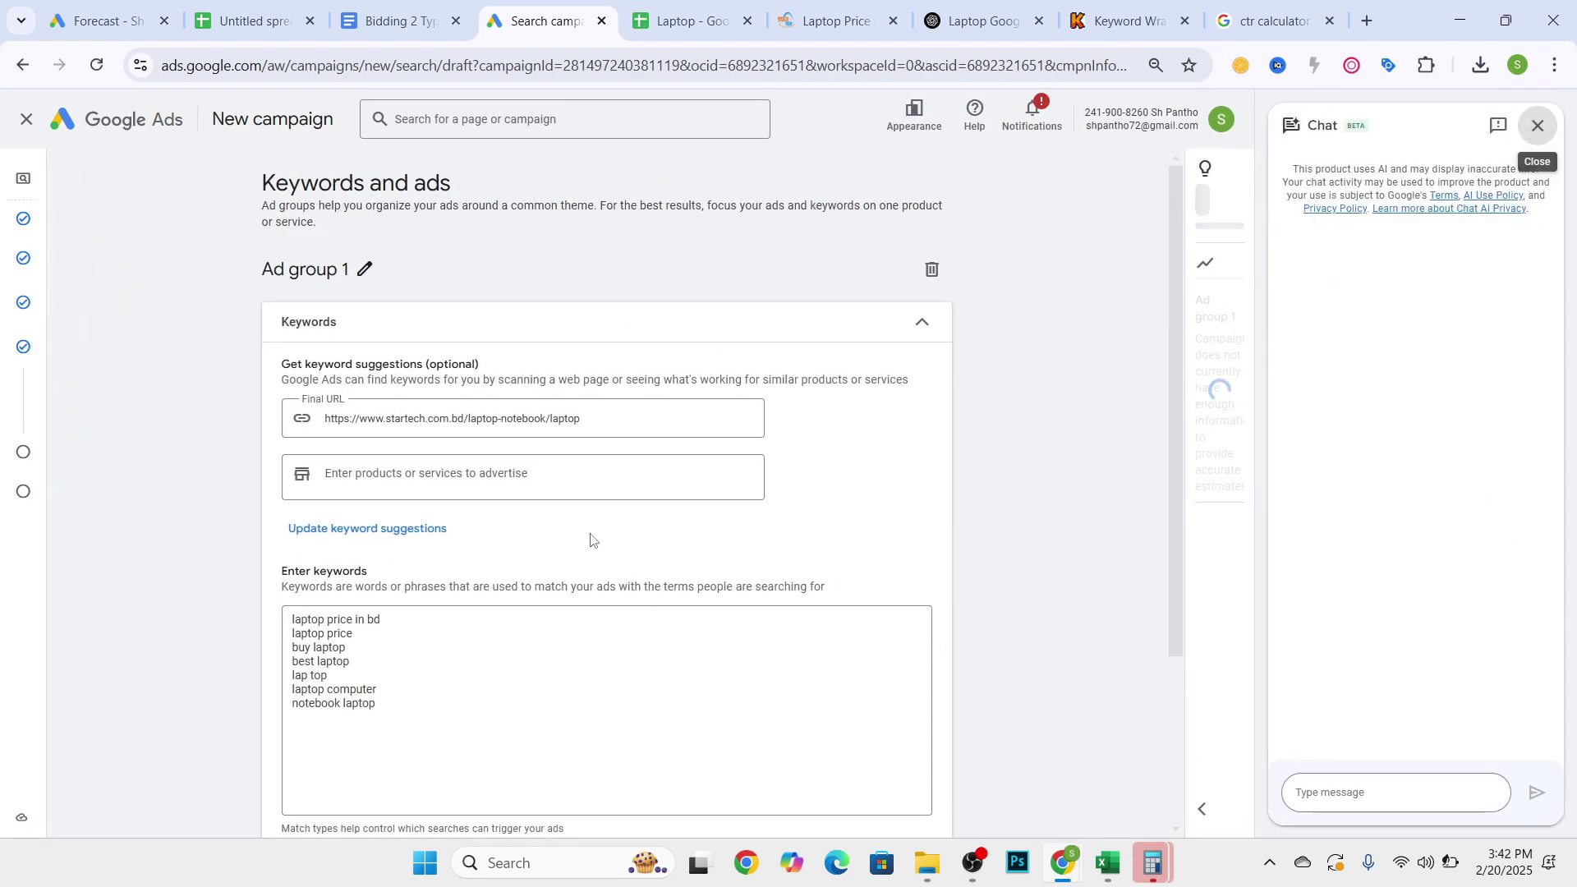
# - Review Ad group 1's keyword list, its final URL and the optional products or services field for keyword suggestions
pyautogui.scroll(-2, 509, 696)
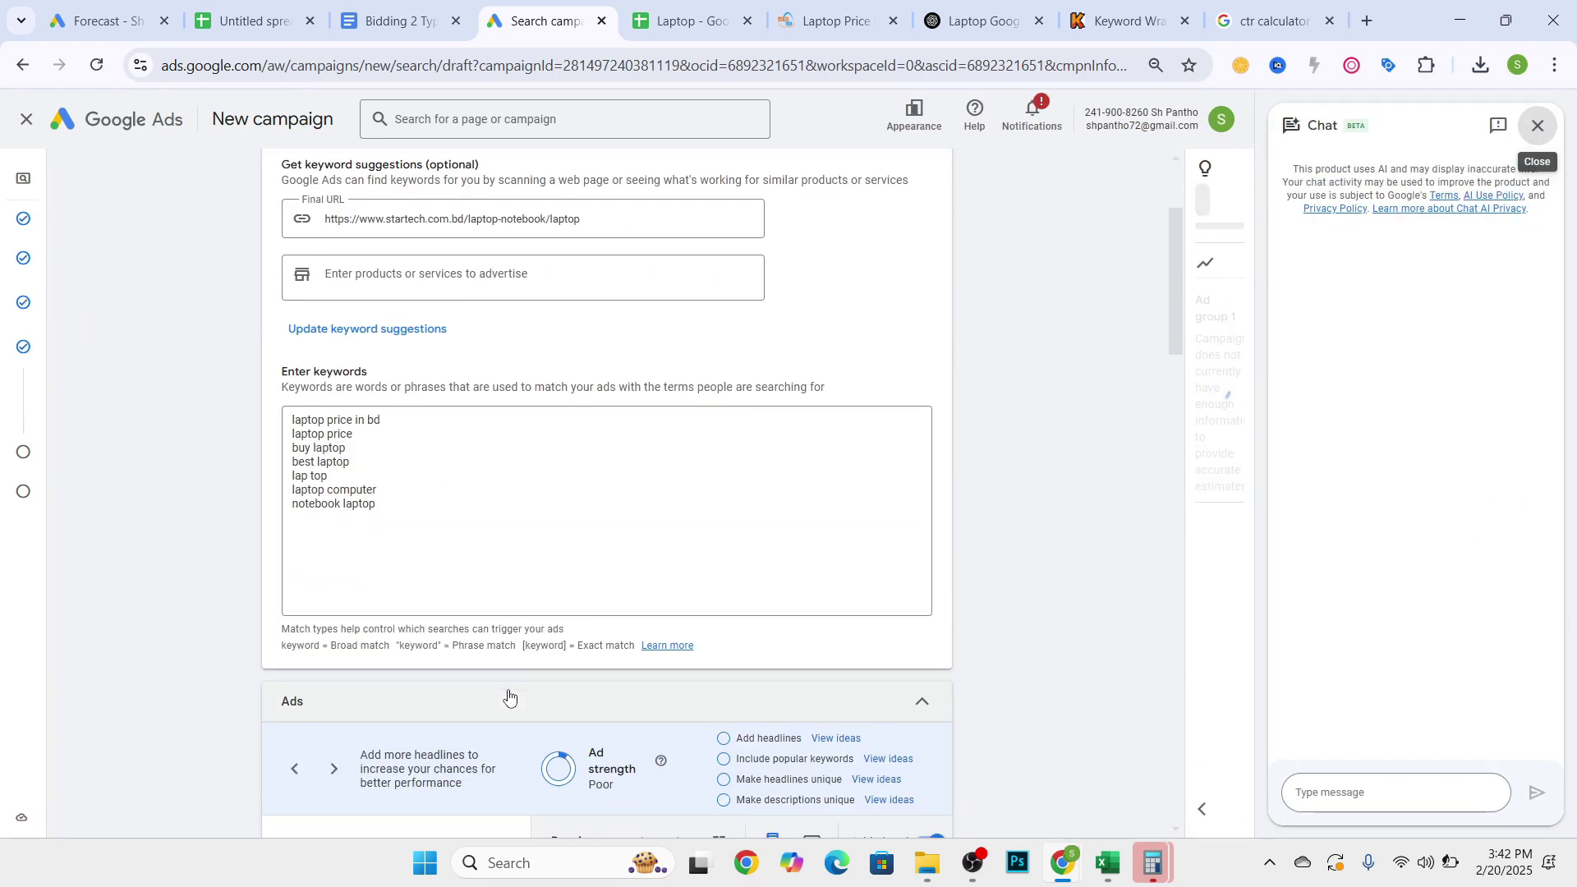
pyautogui.click(411, 496)
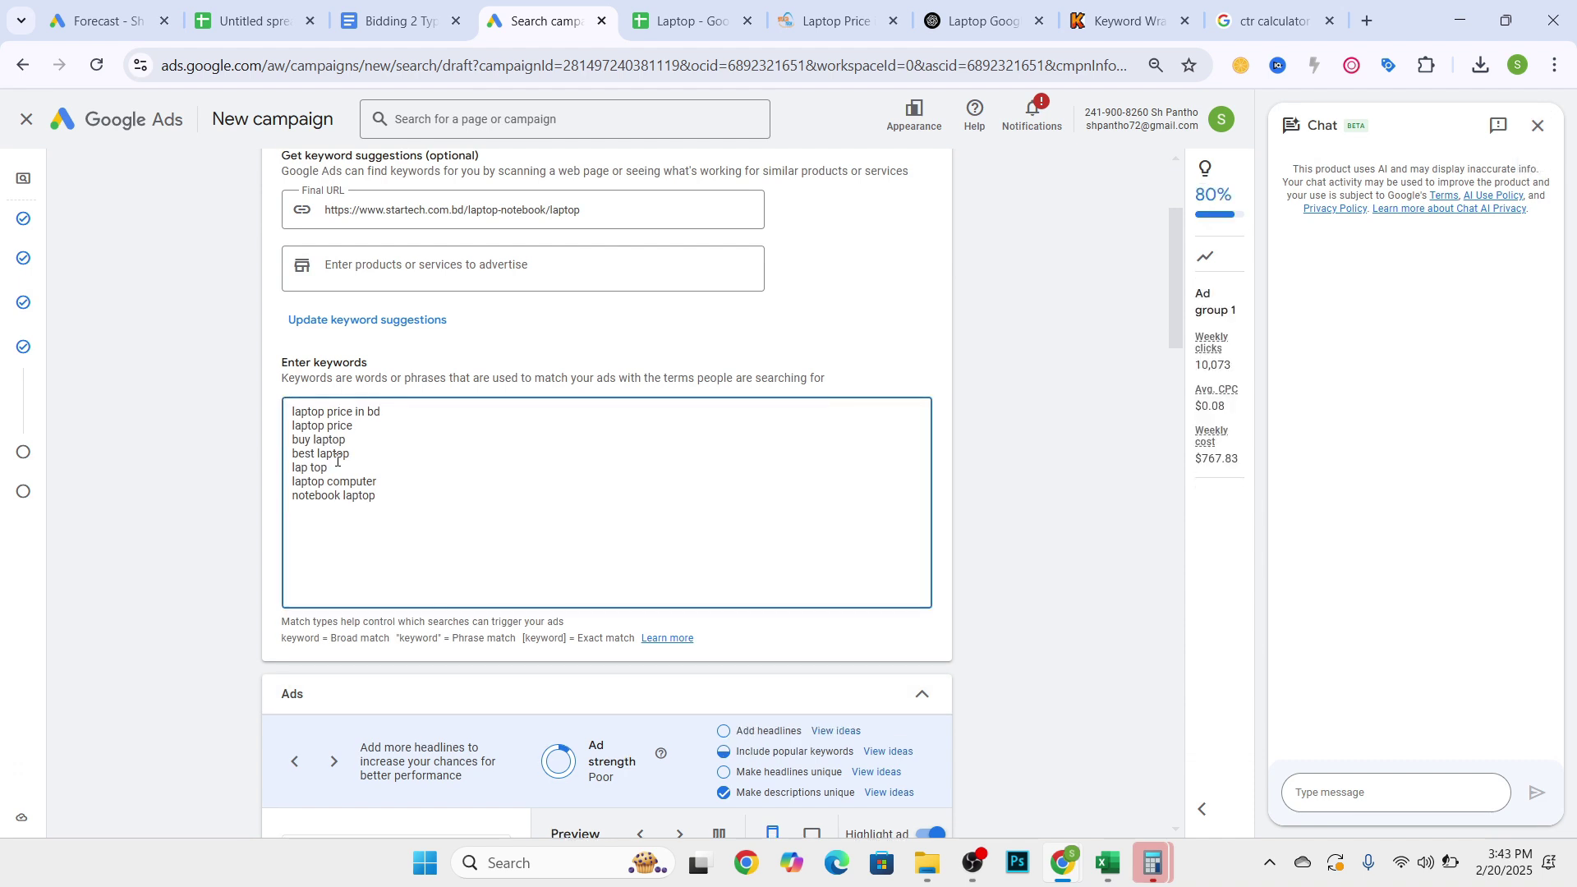
pyautogui.scroll(1, 367, 257)
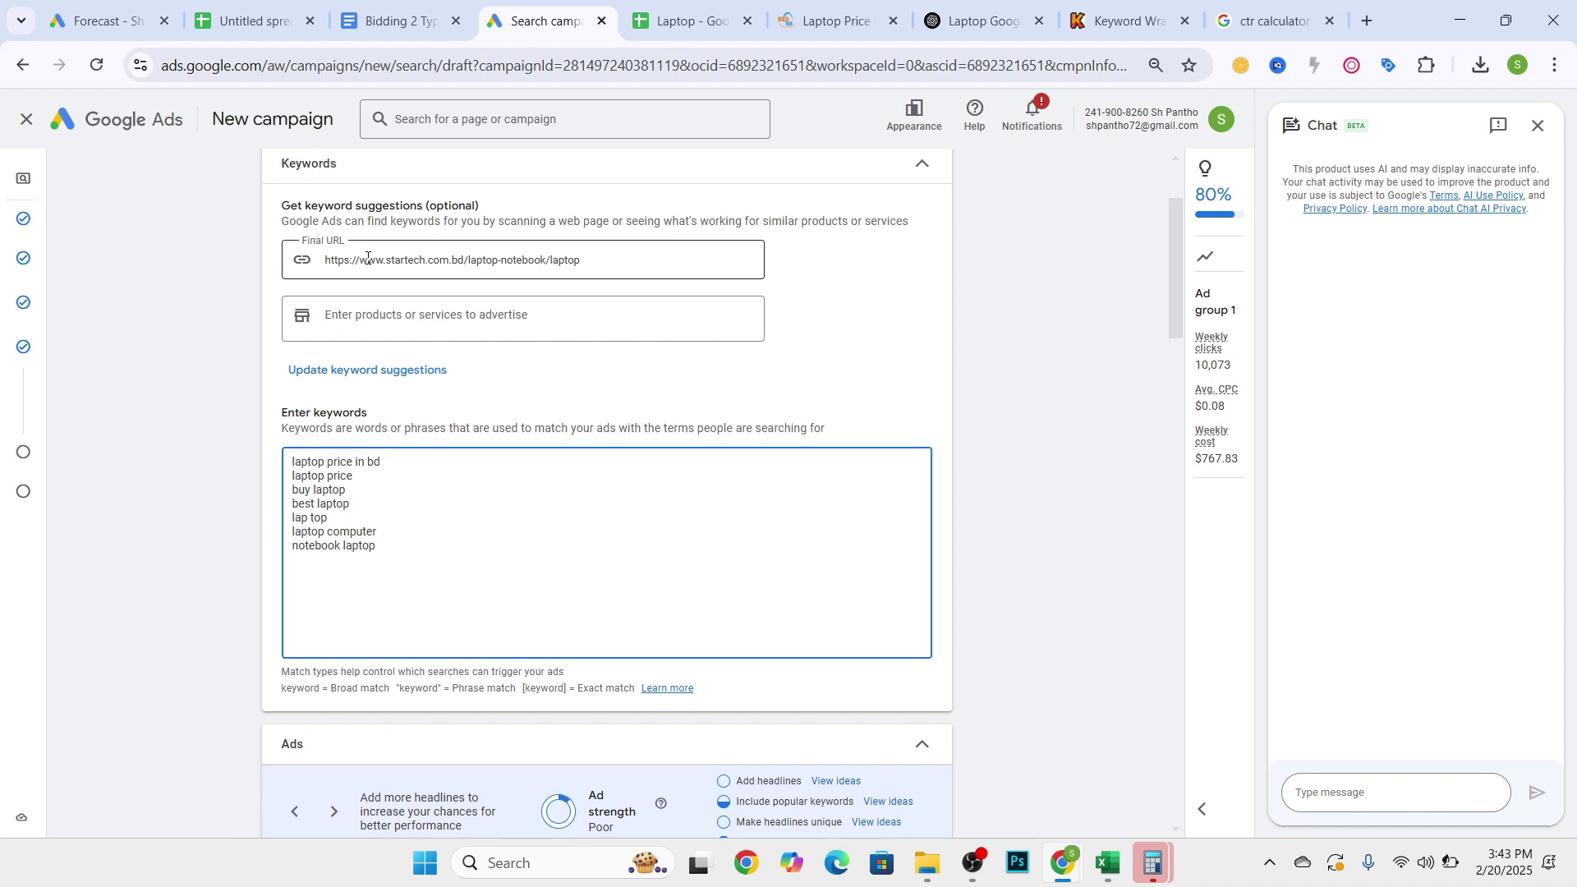
pyautogui.click(363, 260)
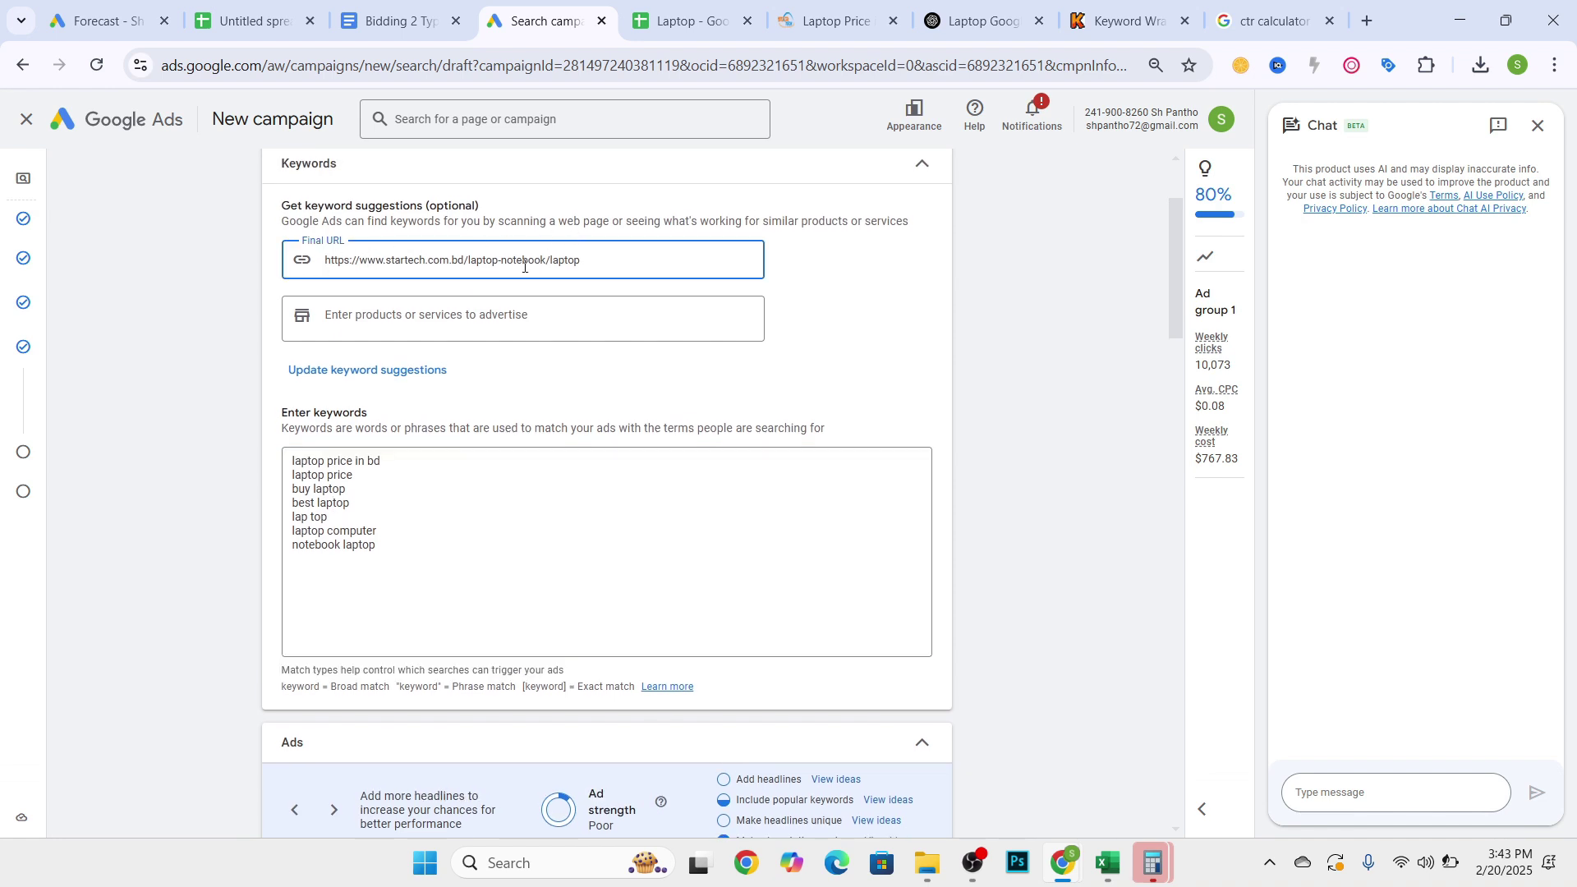
pyautogui.click(377, 333)
pyautogui.click(439, 314)
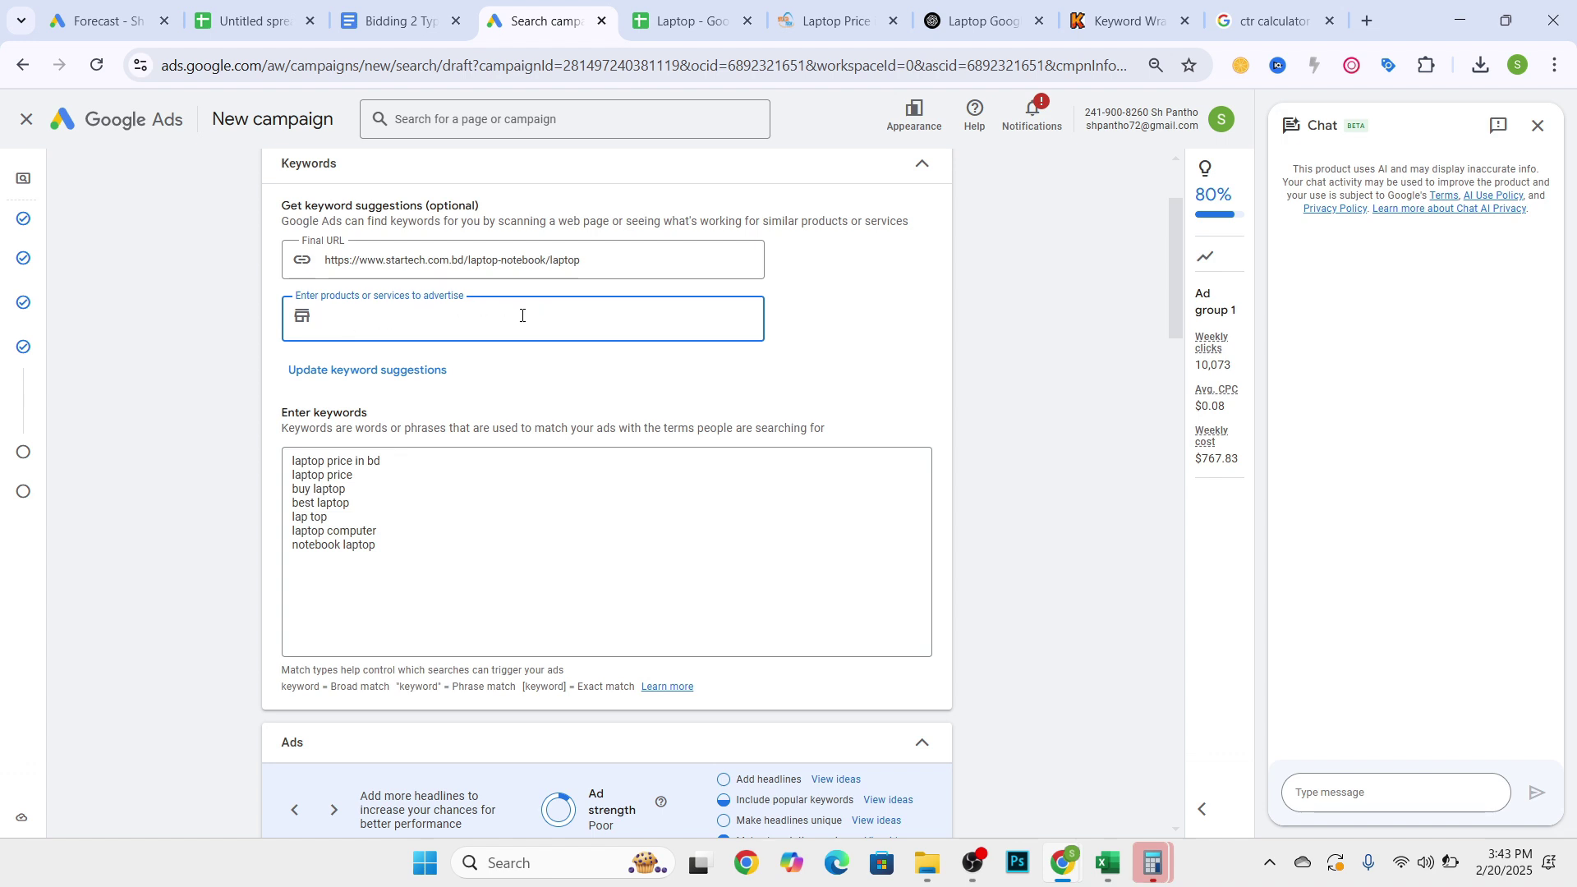
pyautogui.click(395, 548)
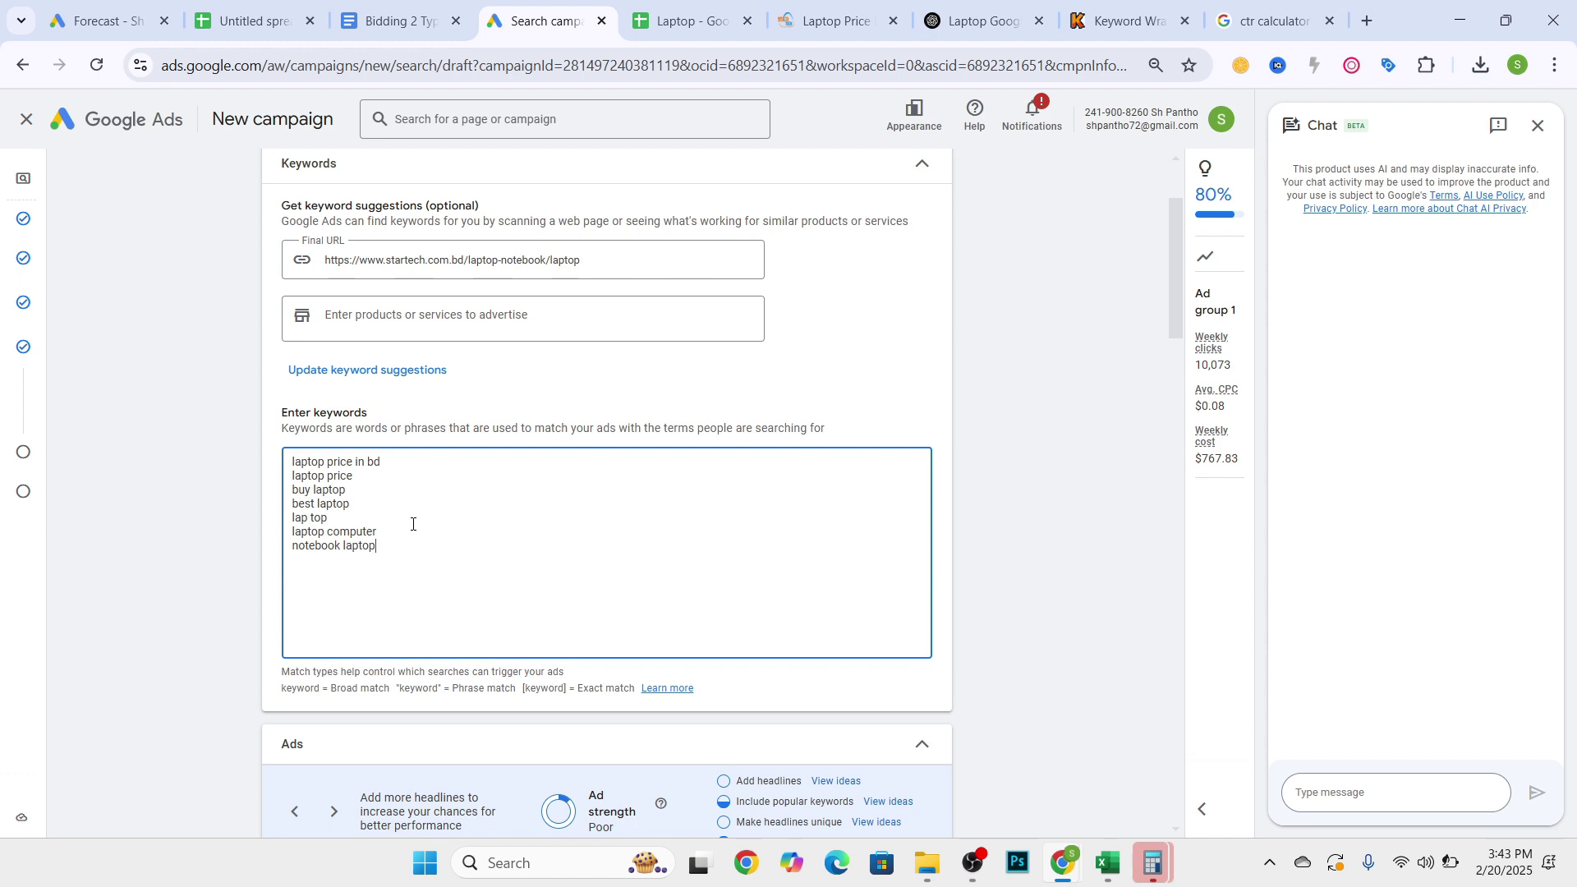
# - Examine the ad's final URL, display path, headlines, descriptions and preview, then return to the start of Ad group 1
pyautogui.scroll(-3, 413, 524)
pyautogui.moveTo(82, 337)
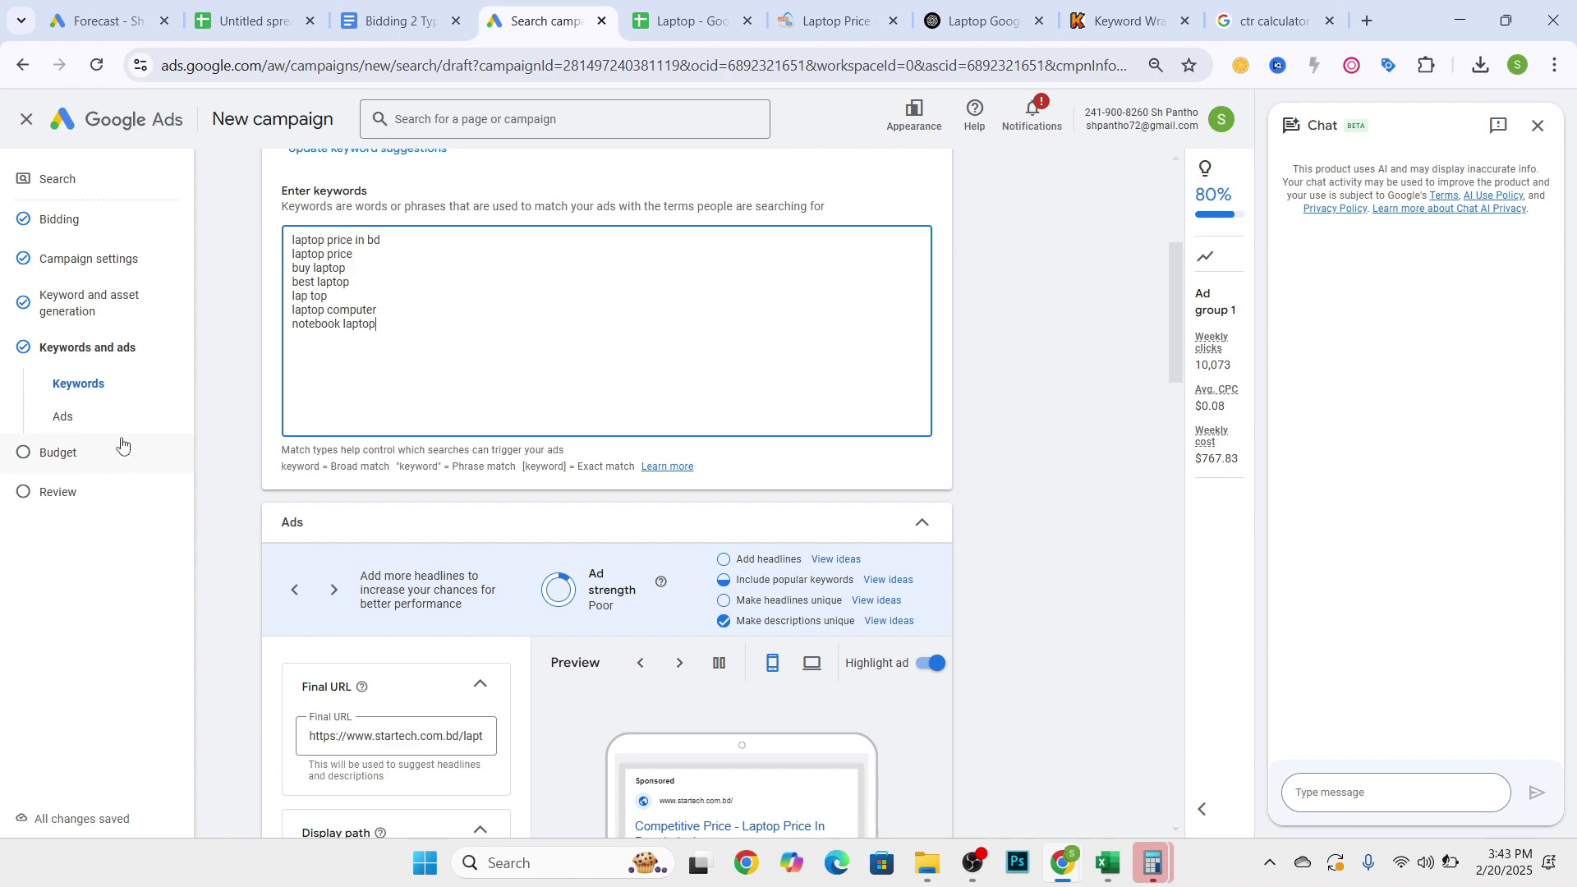
pyautogui.scroll(-5, 778, 587)
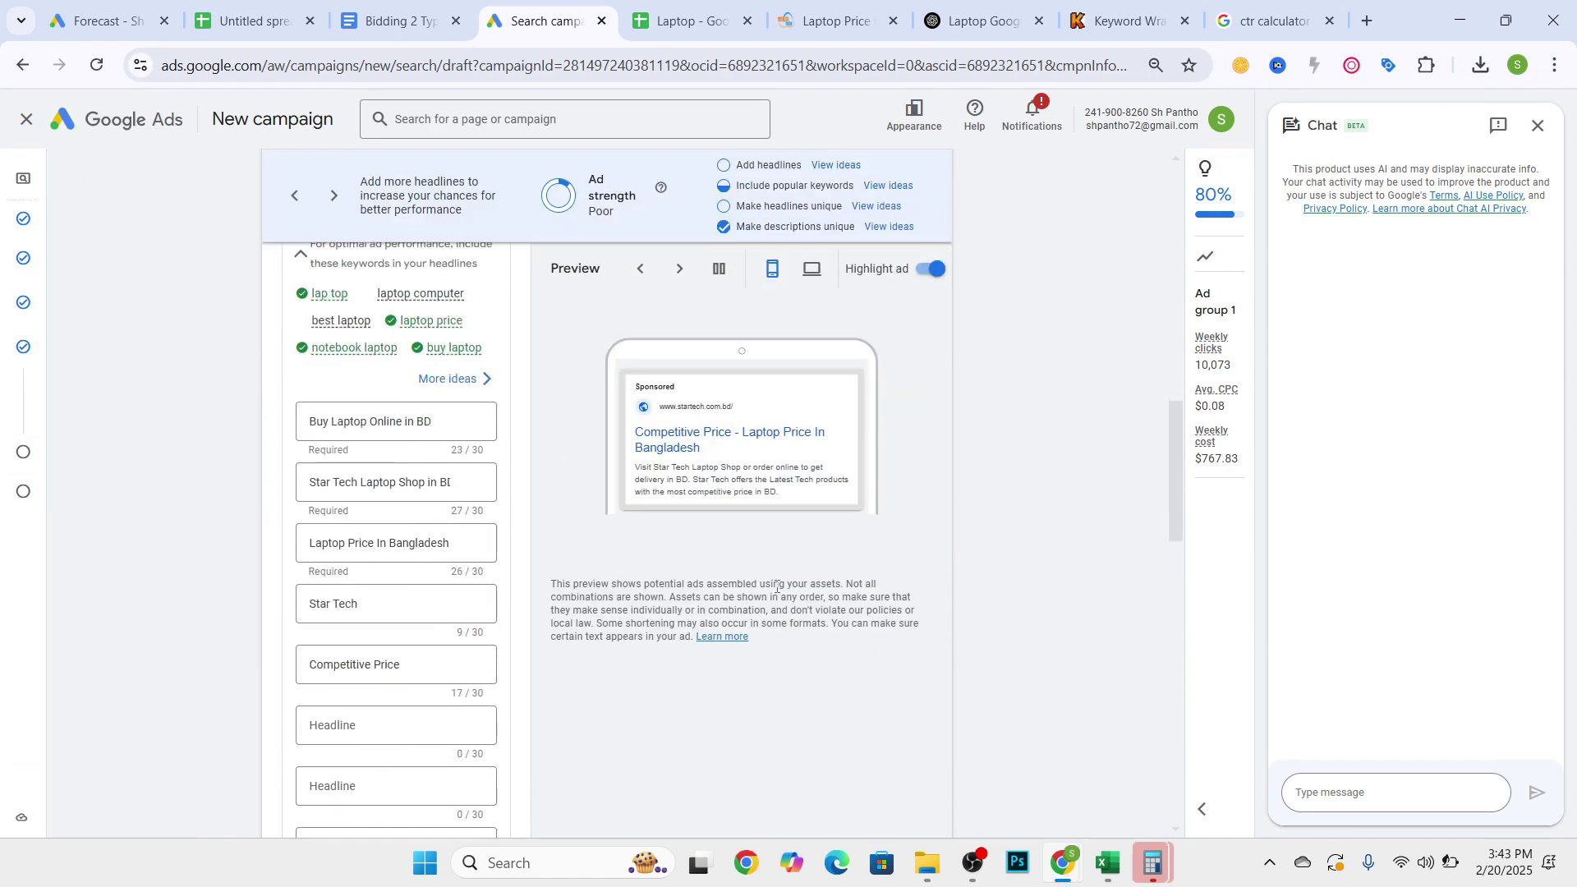
pyautogui.scroll(5, 777, 587)
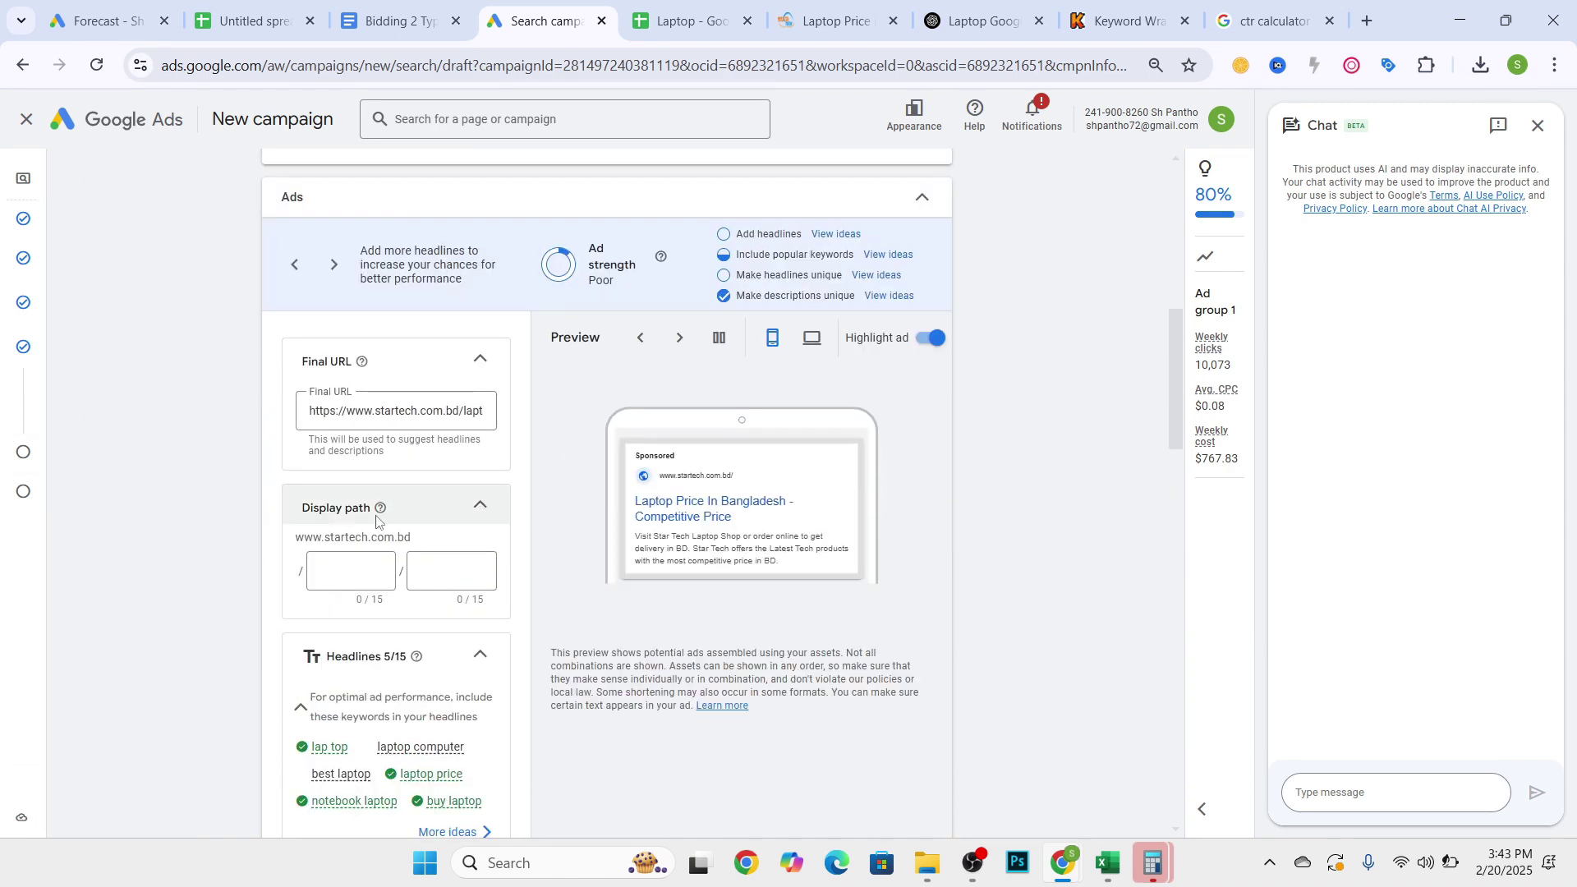
pyautogui.scroll(-8, 377, 520)
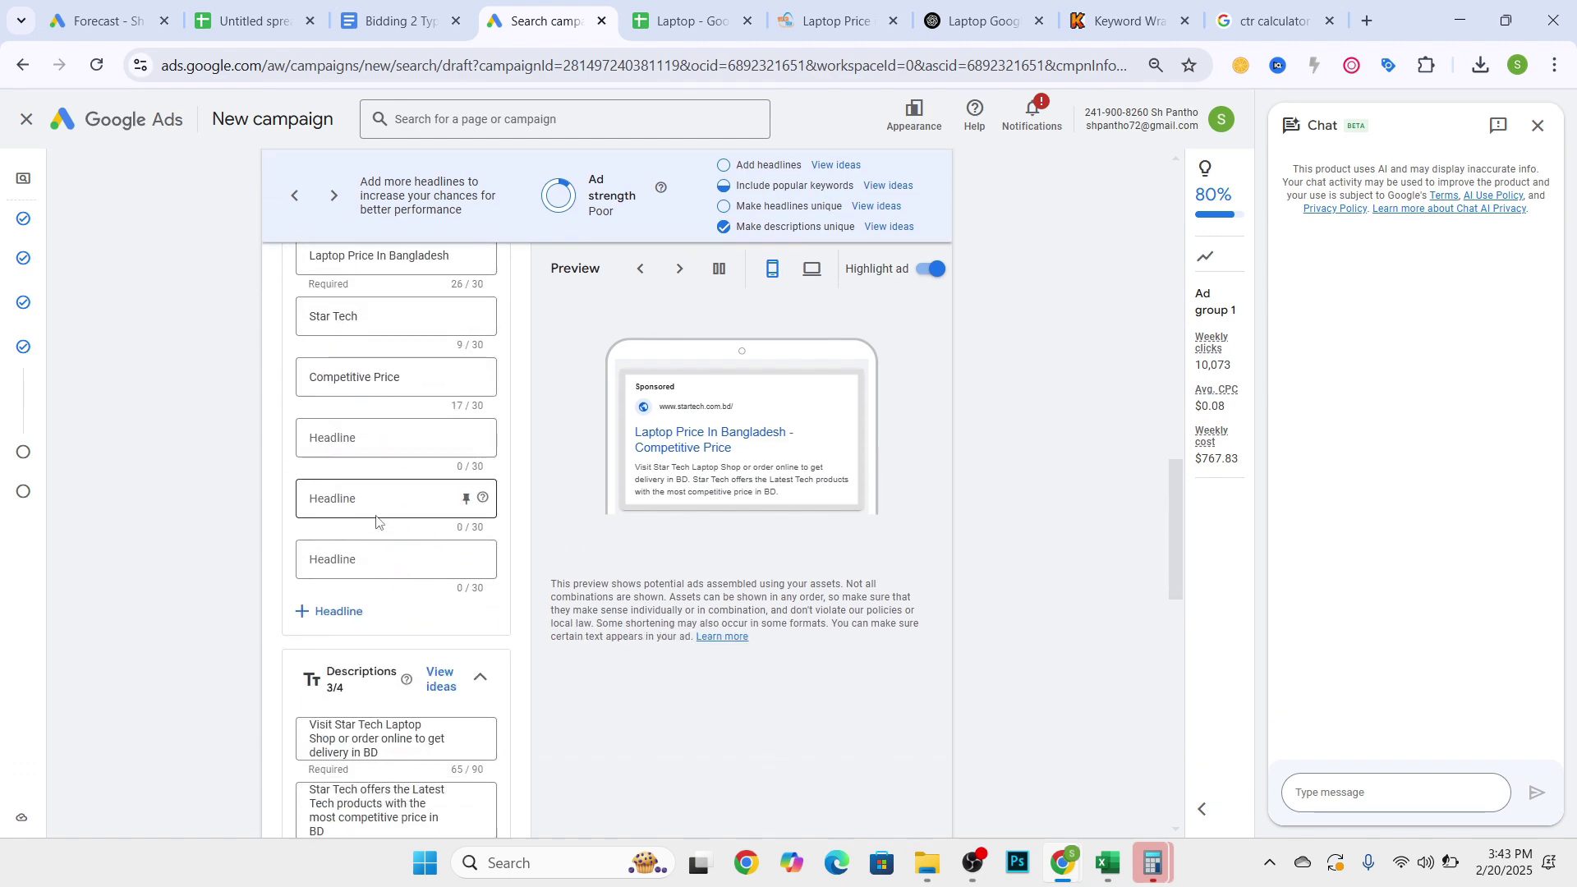
pyautogui.scroll(10, 376, 519)
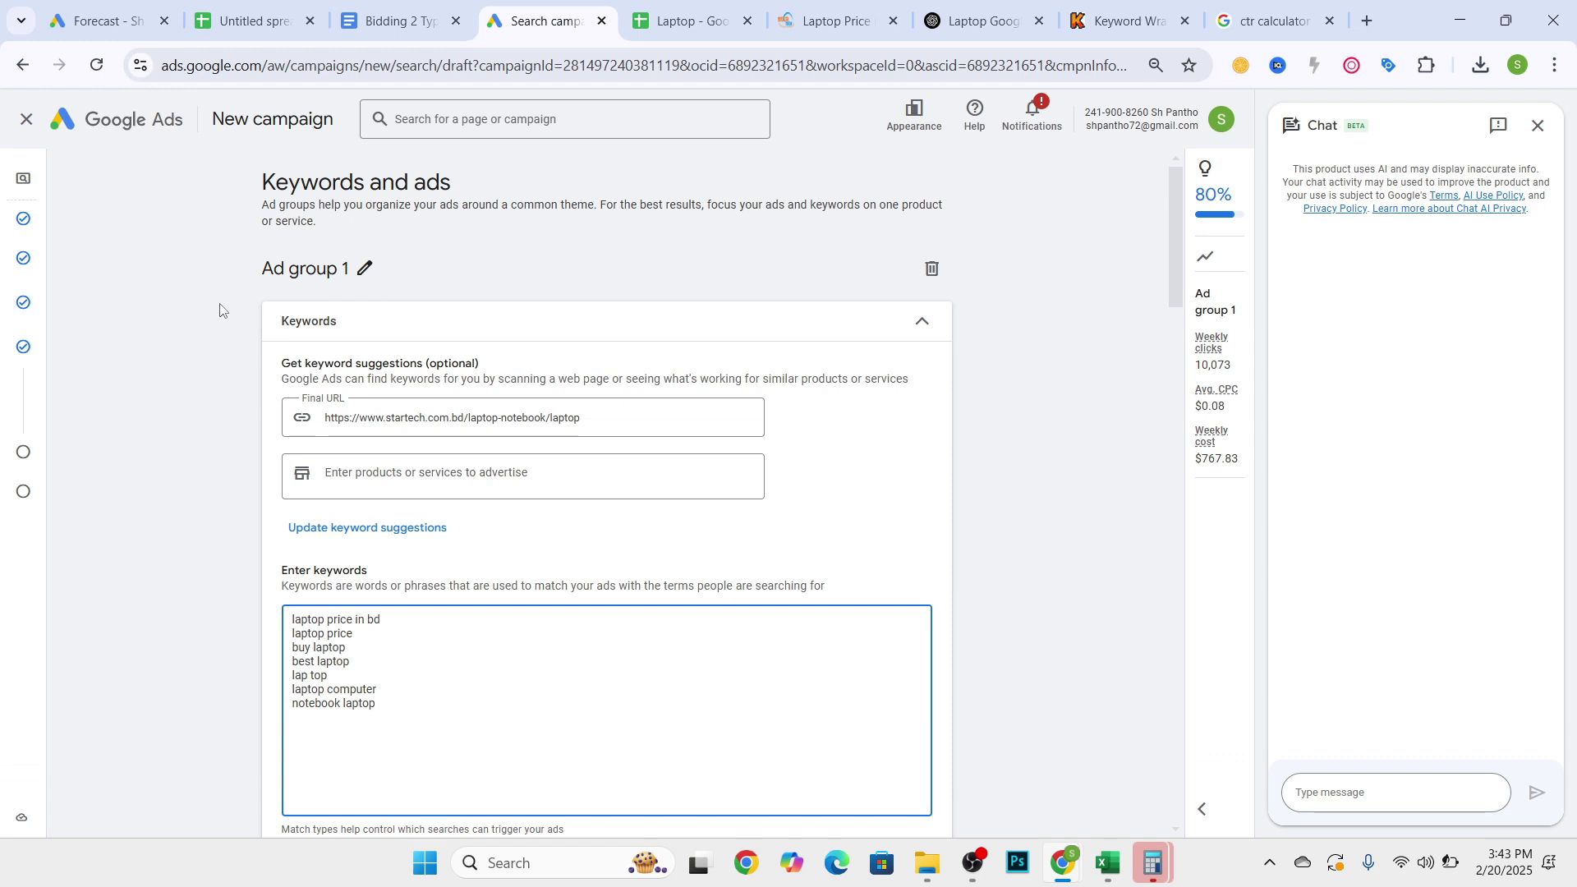
pyautogui.moveTo(26, 210)
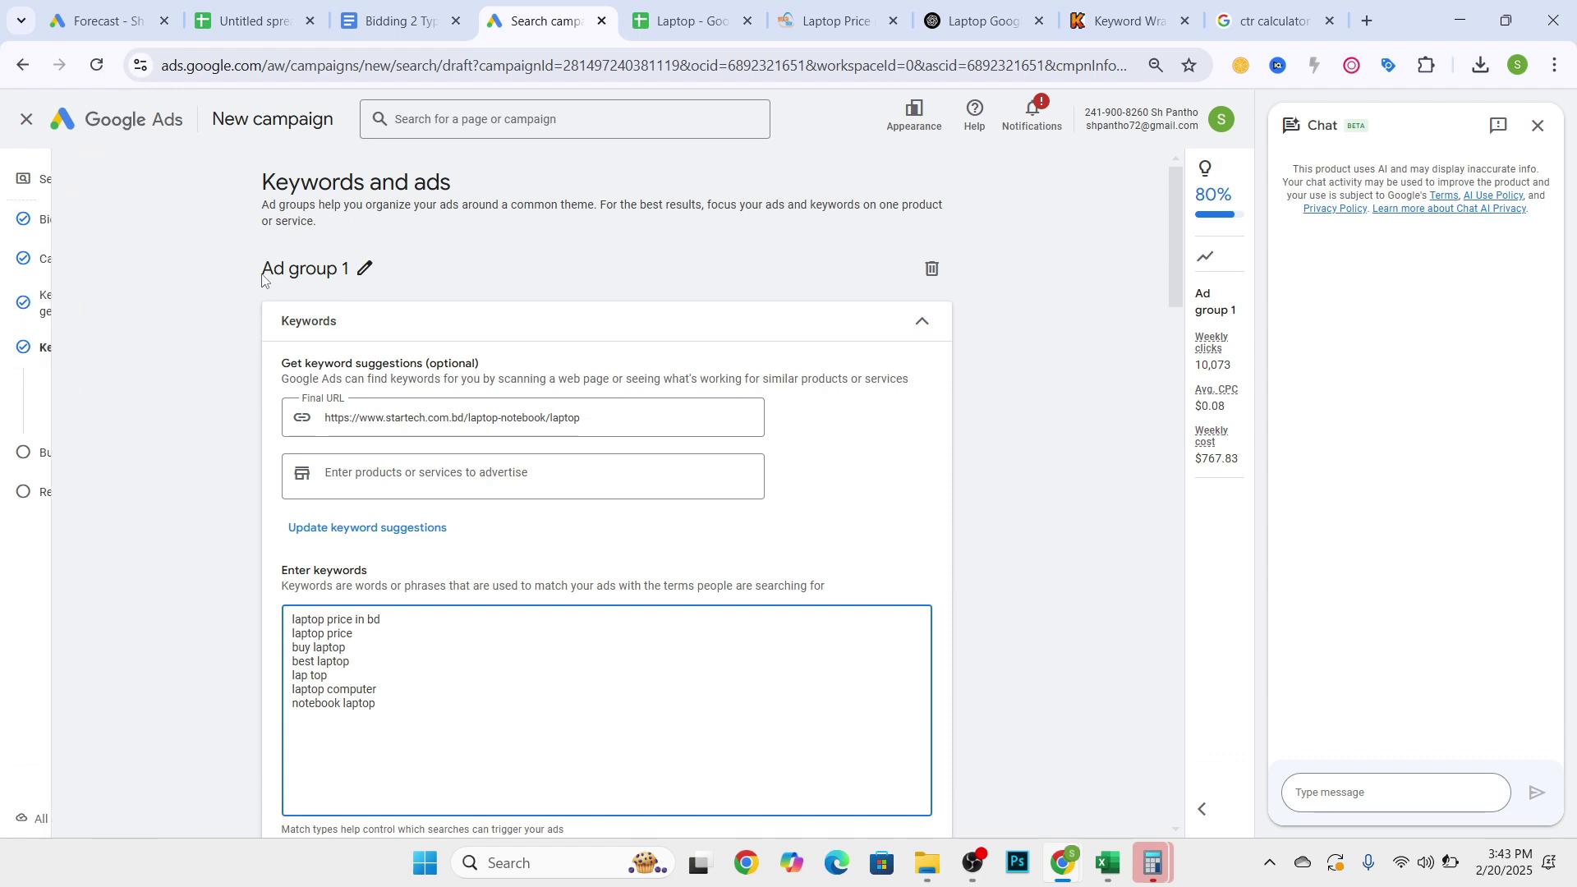